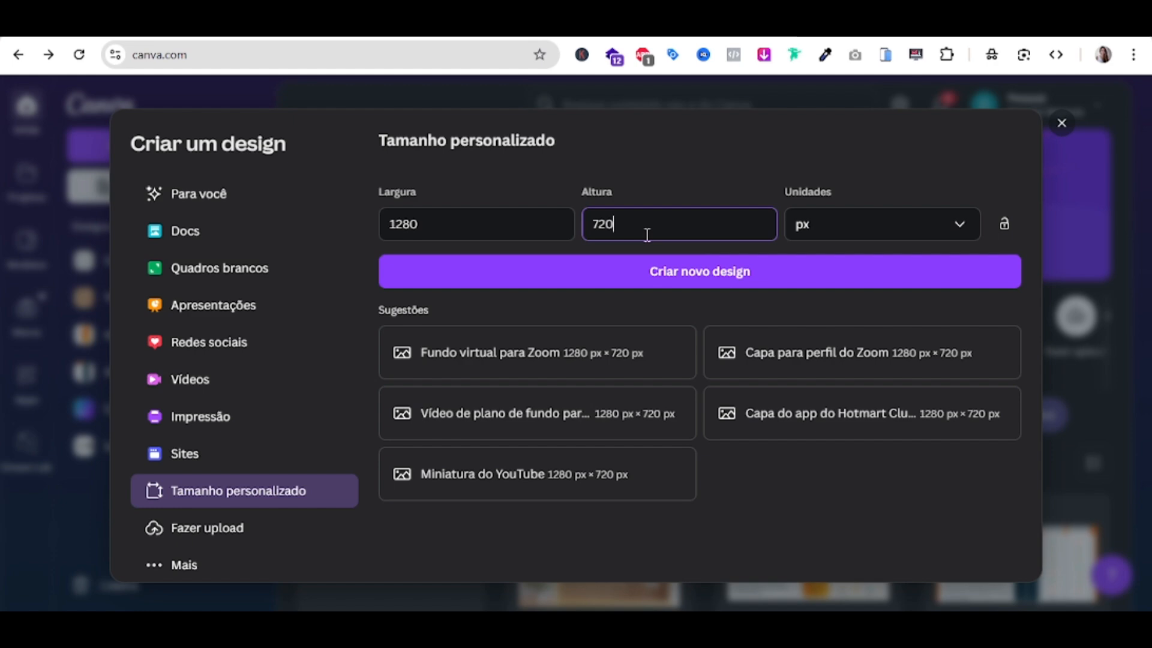
Create a blank presentation design, duplicate its page to get a second blank page, and return to page 1
{"action": "left_click", "coordinate": [663, 282]}
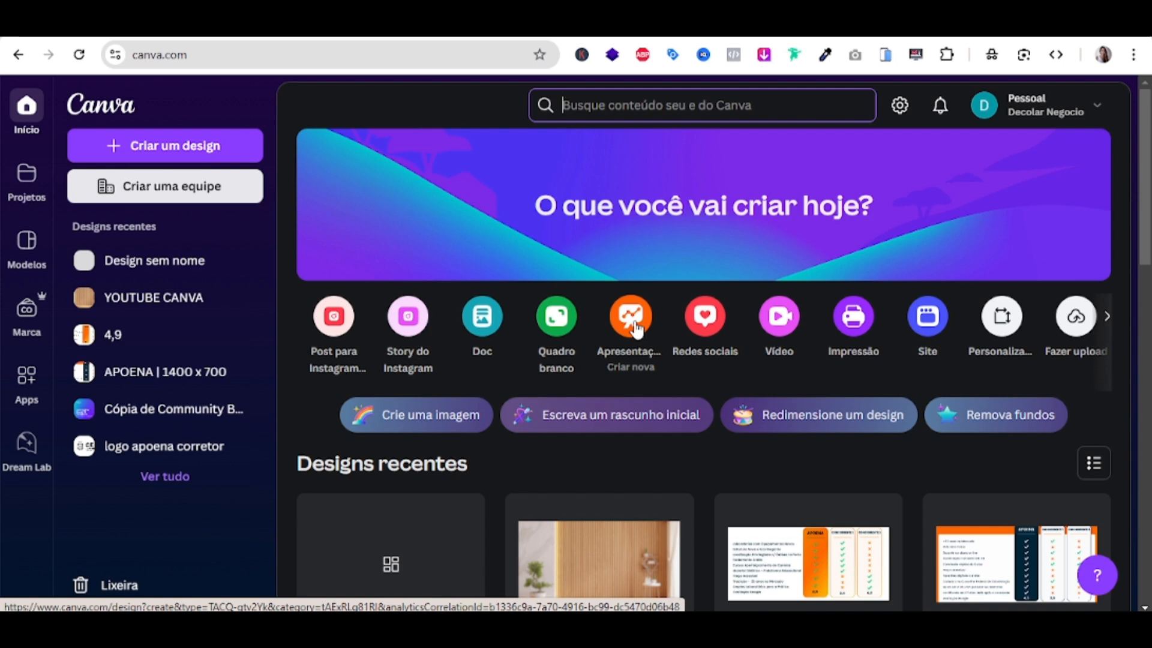
{"action": "left_click", "coordinate": [636, 328]}
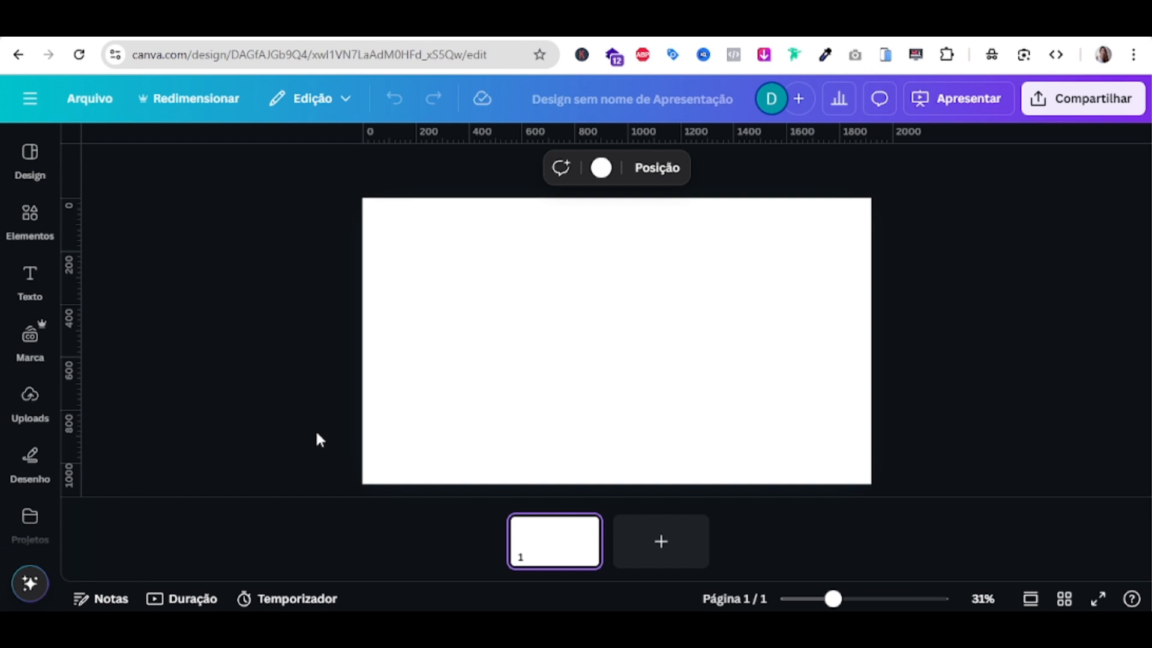
{"action": "right_click", "coordinate": [560, 547]}
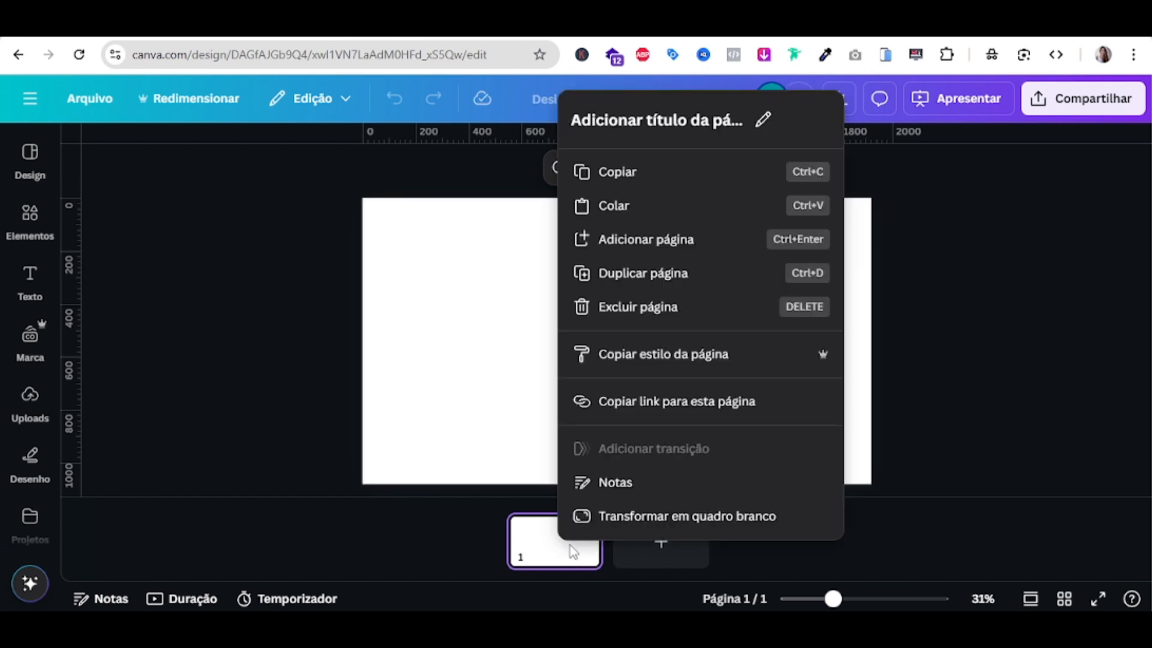
{"action": "left_click", "coordinate": [666, 276]}
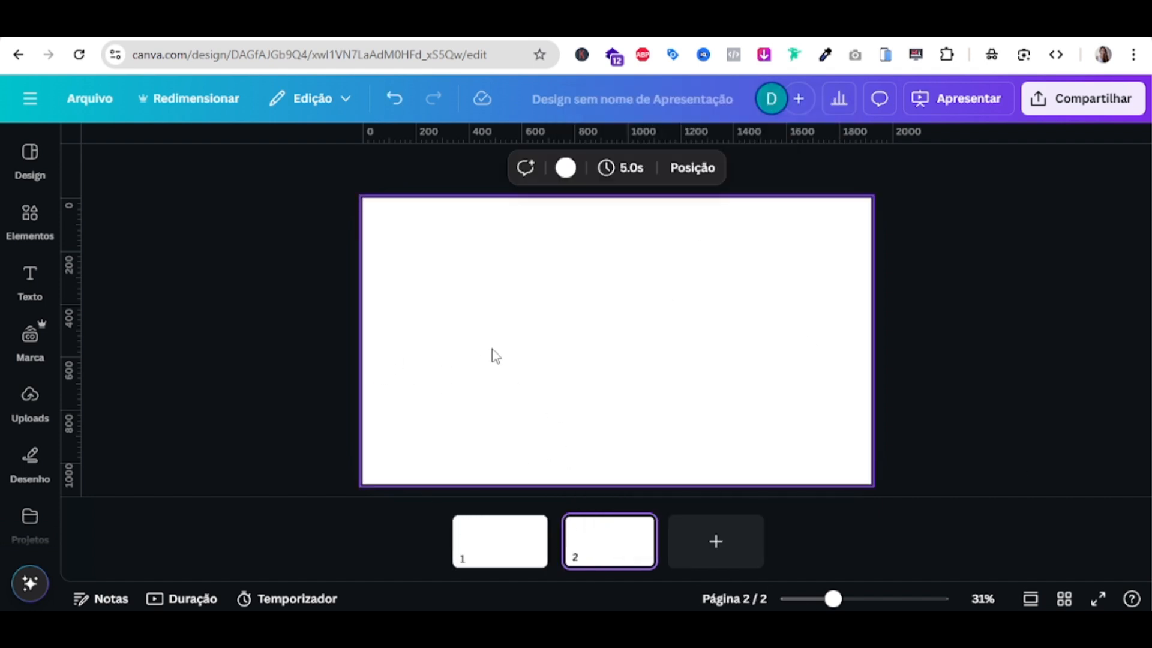
{"action": "left_click", "coordinate": [499, 534]}
{"action": "left_click", "coordinate": [296, 419]}
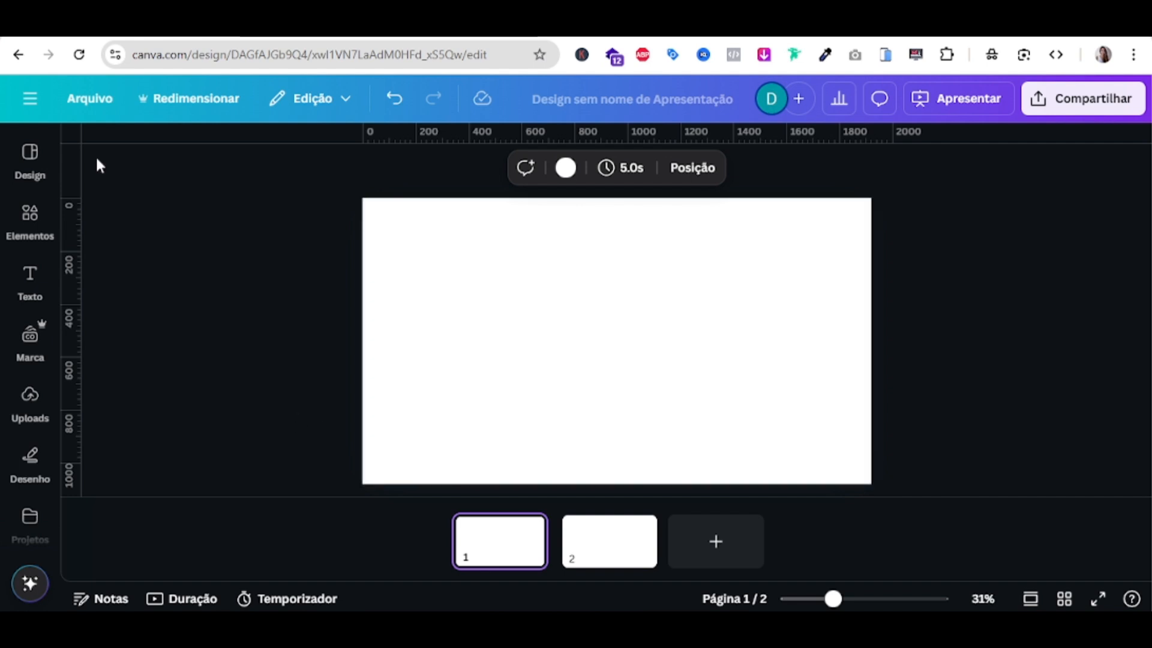
Turn on the display of margins for the presentation design
{"action": "left_click", "coordinate": [99, 108]}
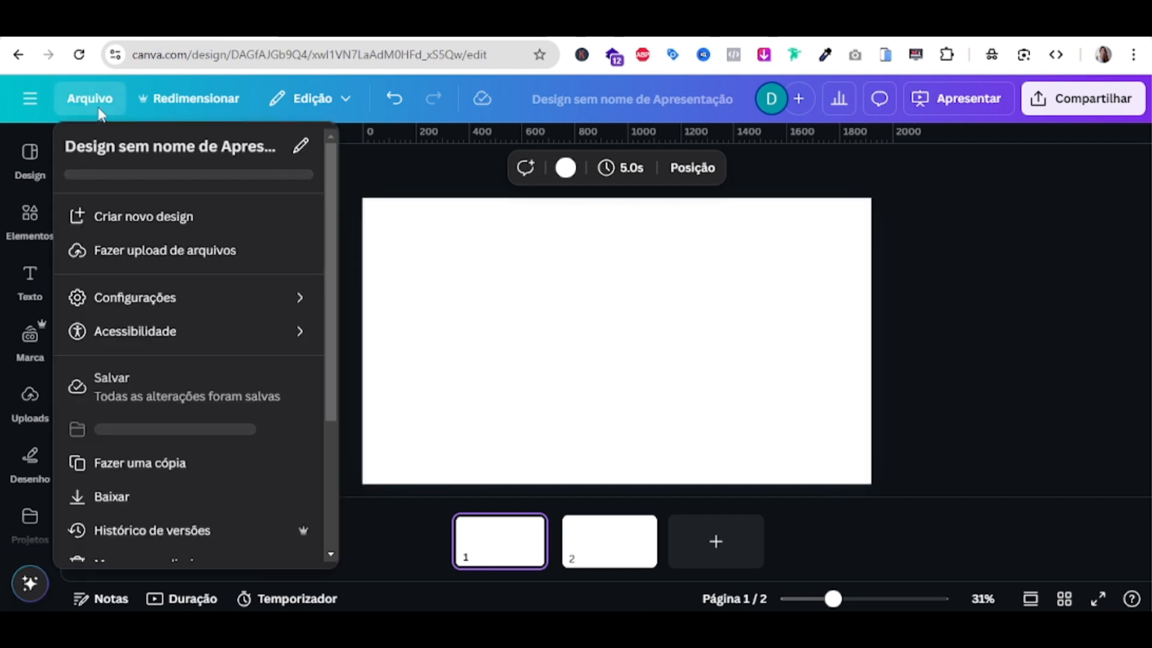
{"action": "mouse_move", "coordinate": [183, 312]}
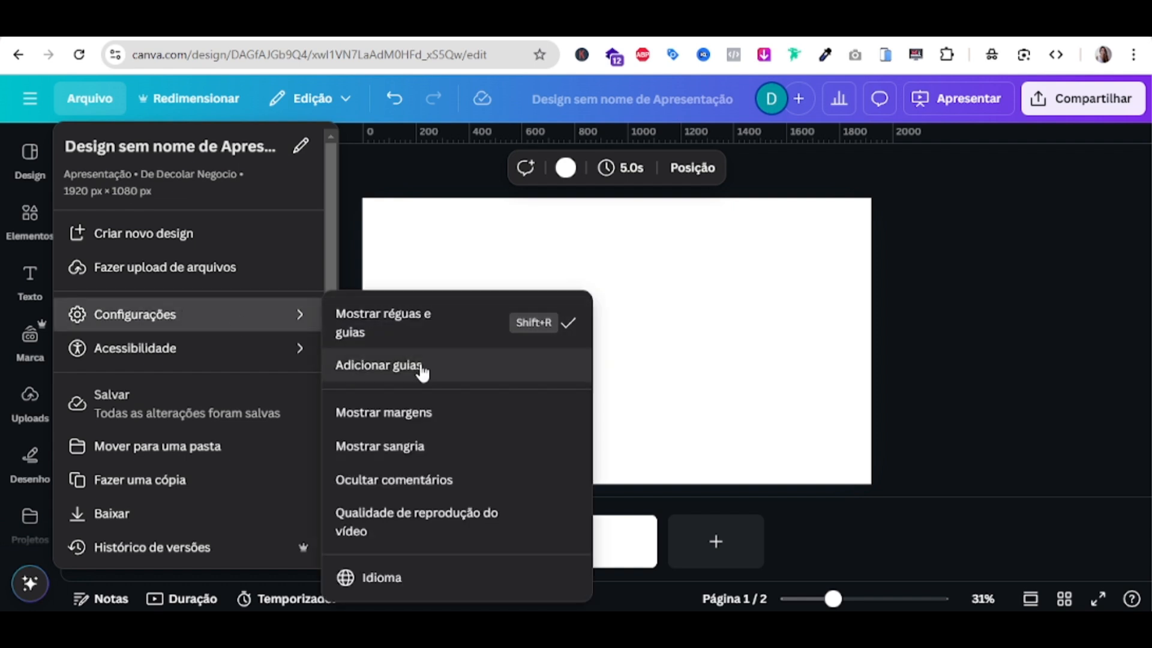
{"action": "left_click", "coordinate": [421, 412]}
{"action": "left_click", "coordinate": [450, 303]}
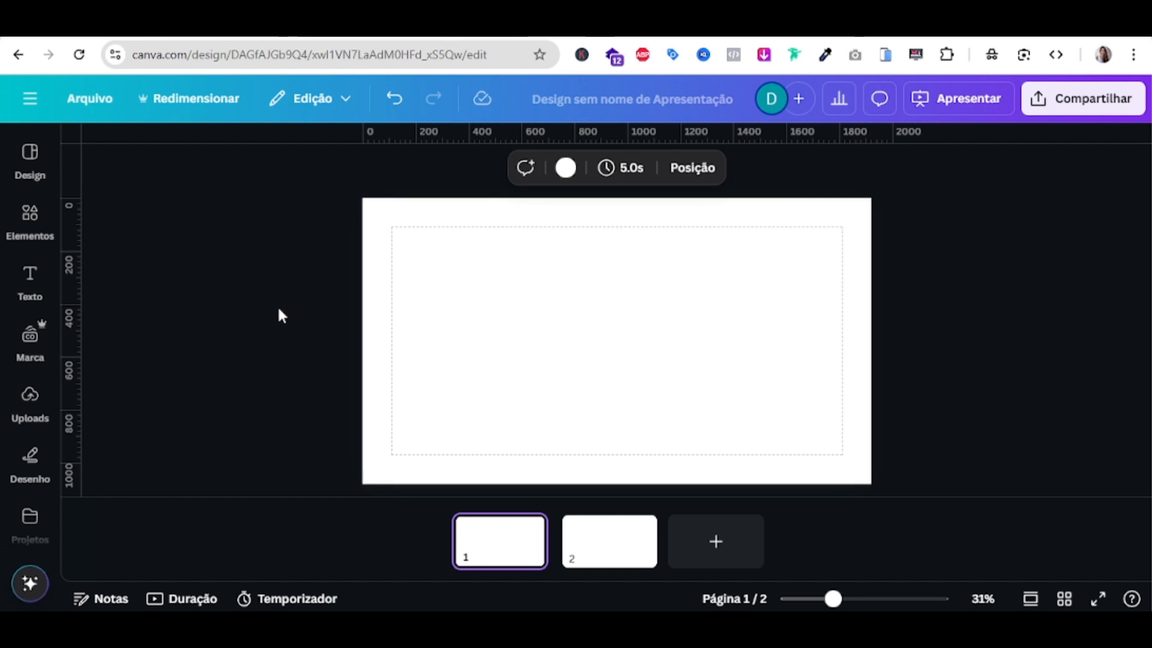
Search the photos for "azul e laranja" and add the wavy orange and blue gradient image to page 1
{"action": "left_click_drag", "start_coordinate": [832, 598], "coordinate": [845, 600]}
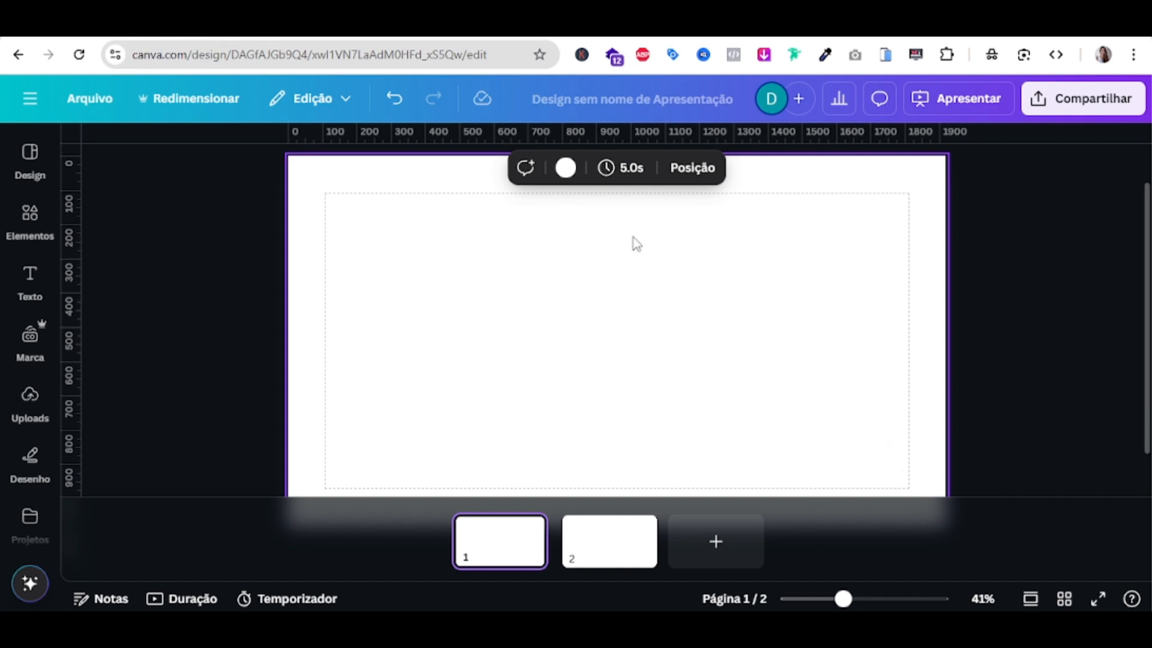
{"action": "left_click", "coordinate": [275, 459]}
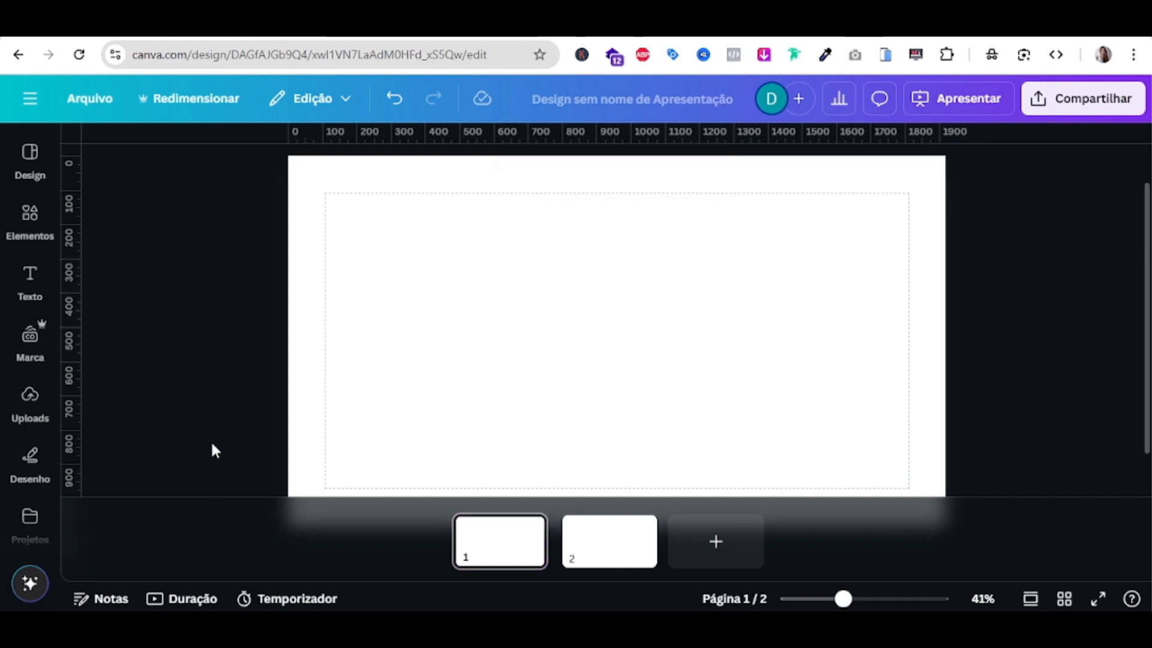
{"action": "left_click_drag", "start_coordinate": [843, 599], "coordinate": [835, 600]}
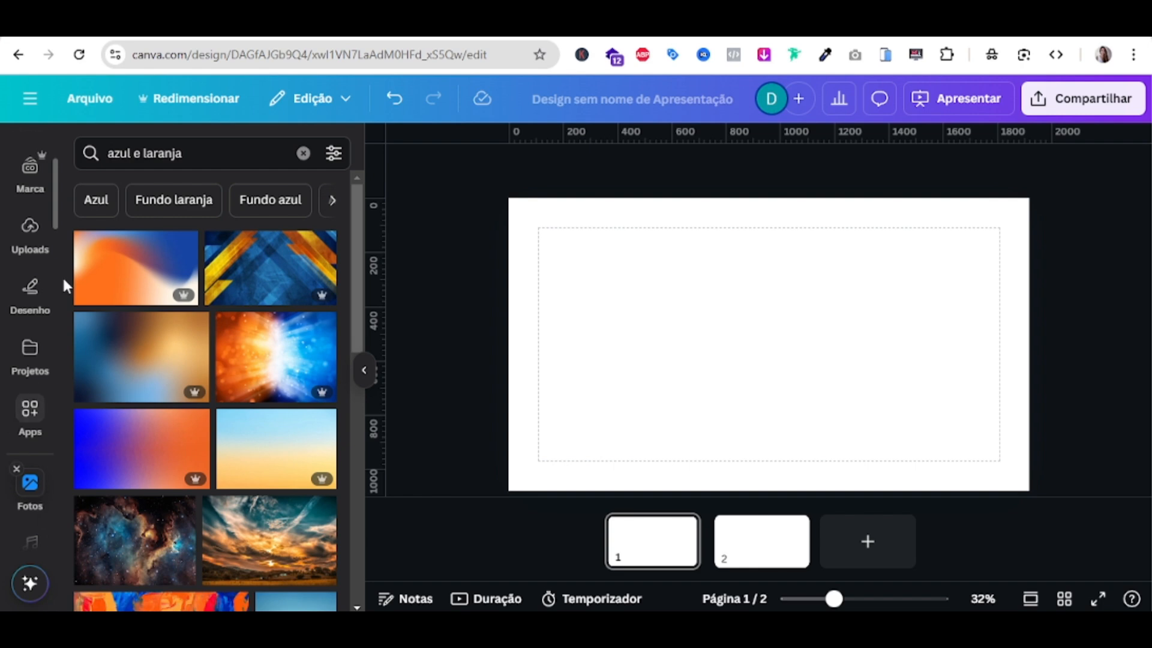
{"action": "mouse_move", "coordinate": [116, 283]}
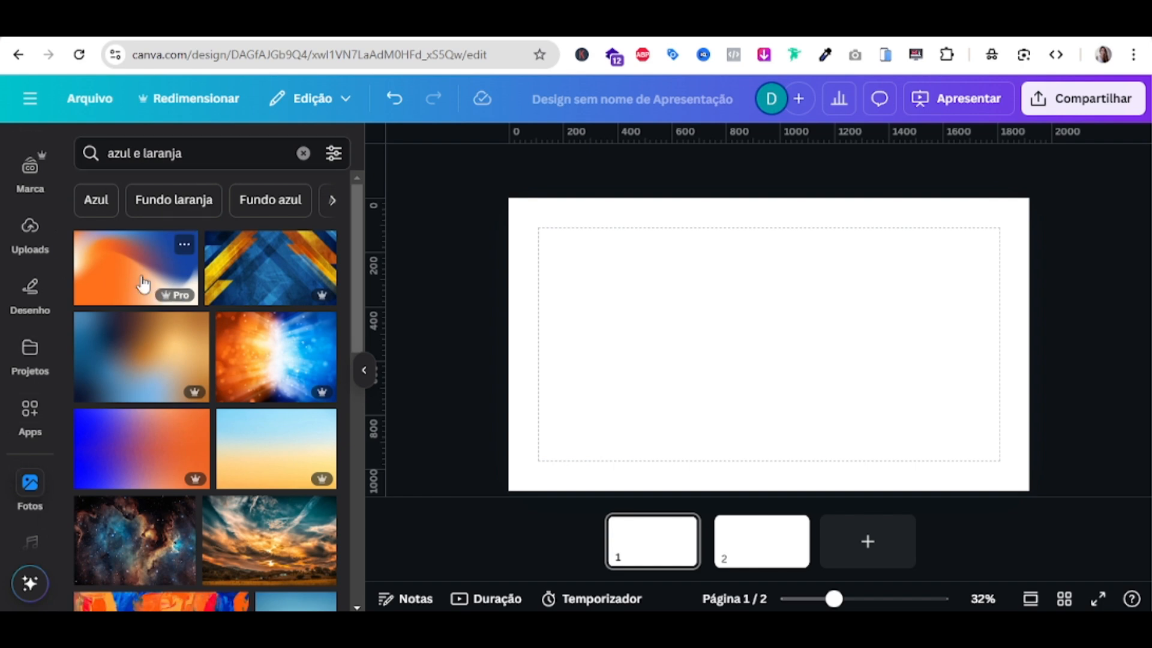
{"action": "left_click", "coordinate": [143, 283]}
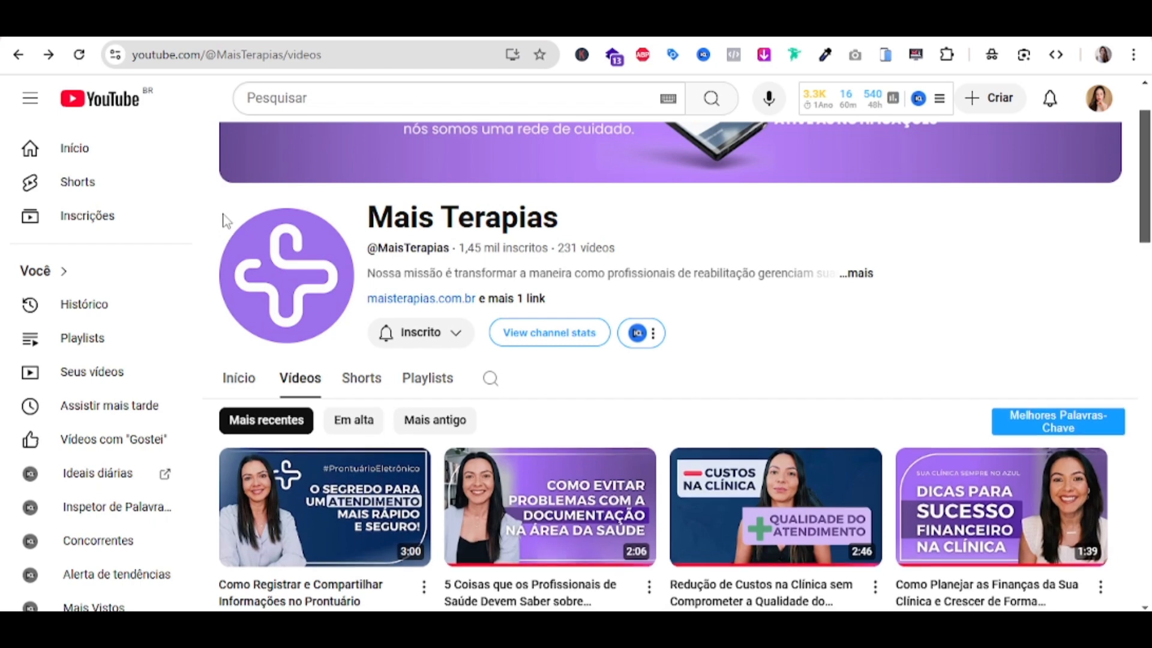
Switch to YouTube and examine the thumbnail designs in the Mais Terapias channel's video list
{"action": "scroll", "coordinate": [229, 220], "scroll_direction": "down", "scroll_amount": 1}
{"action": "scroll", "coordinate": [201, 246], "scroll_direction": "down", "scroll_amount": 1}
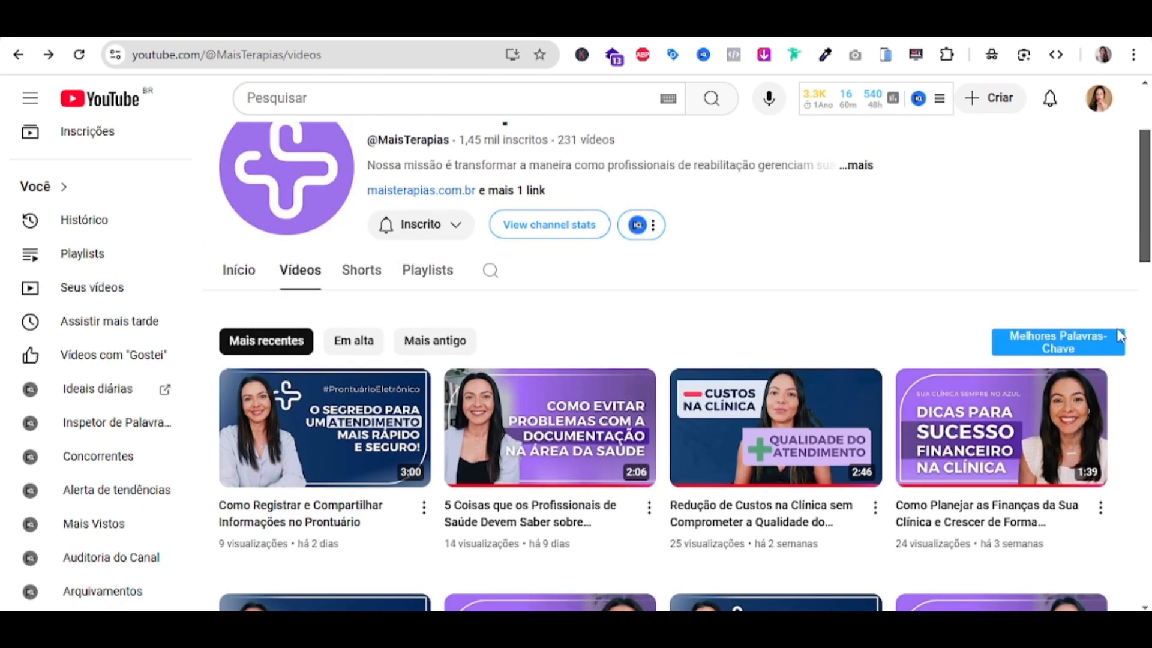
{"action": "scroll", "coordinate": [1119, 335], "scroll_direction": "down", "scroll_amount": 4}
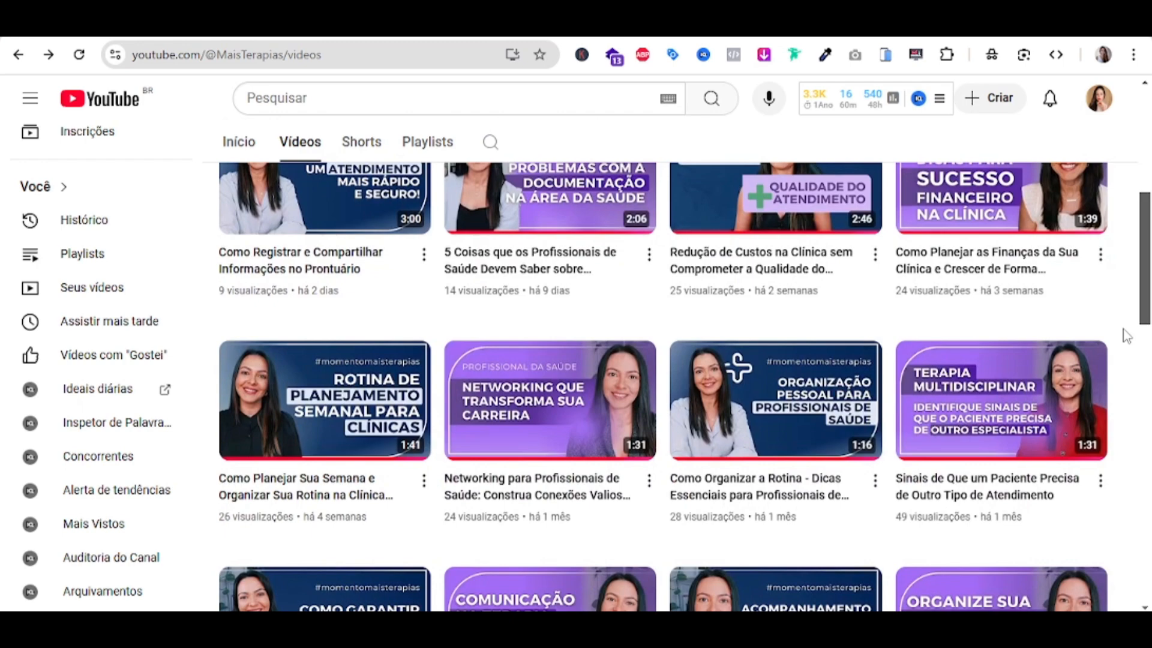
{"action": "scroll", "coordinate": [1127, 335], "scroll_direction": "down", "scroll_amount": 7}
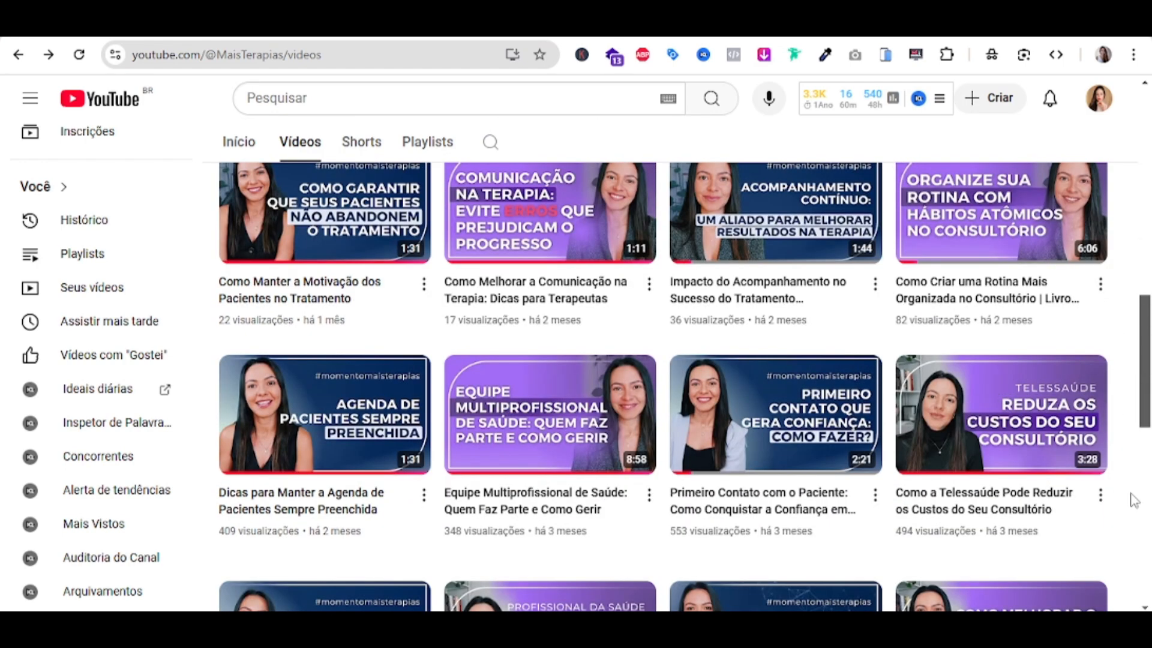
{"action": "scroll", "coordinate": [1133, 500], "scroll_direction": "up", "scroll_amount": 4}
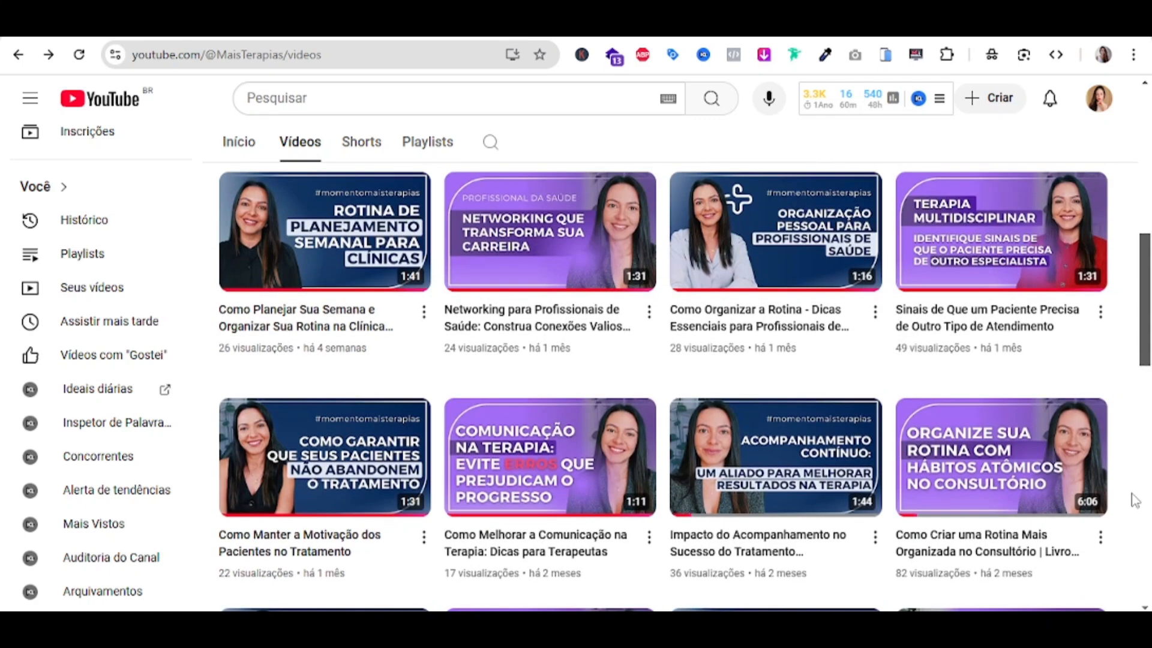
{"action": "scroll", "coordinate": [1134, 500], "scroll_direction": "up", "scroll_amount": 2}
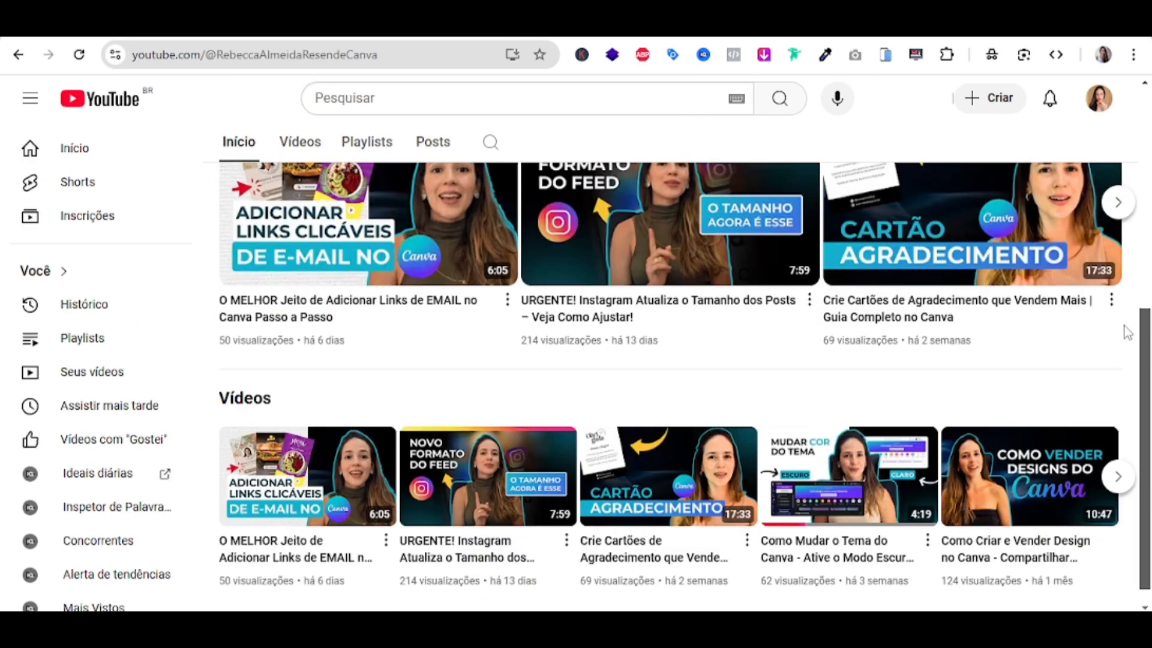
Open the full video list of the Canva tutorial channel on YouTube and examine its thumbnail styles
{"action": "scroll", "coordinate": [1126, 333], "scroll_direction": "down", "scroll_amount": 1}
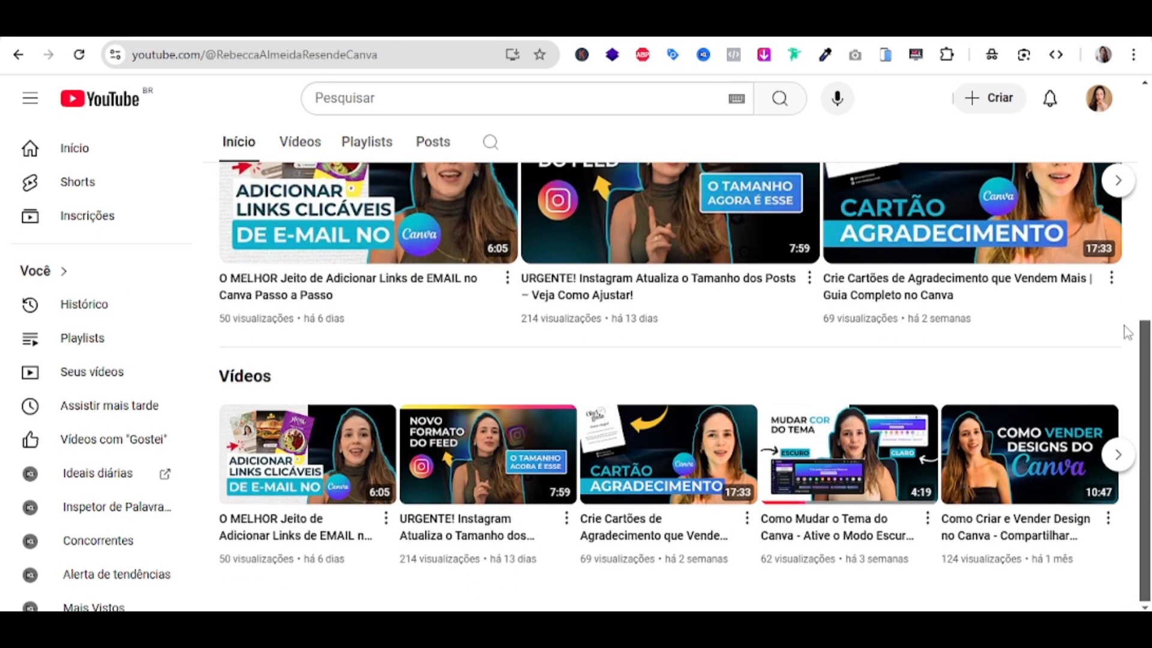
{"action": "left_click", "coordinate": [302, 144]}
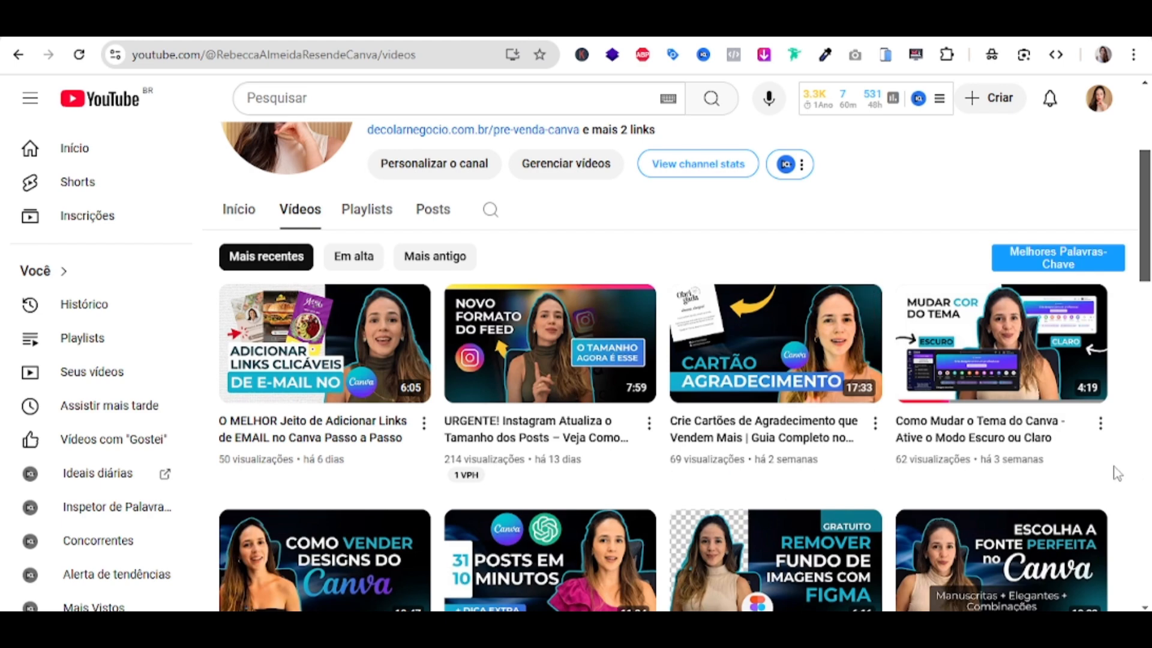
{"action": "scroll", "coordinate": [1114, 474], "scroll_direction": "down", "scroll_amount": 3}
{"action": "scroll", "coordinate": [1139, 537], "scroll_direction": "up", "scroll_amount": 6}
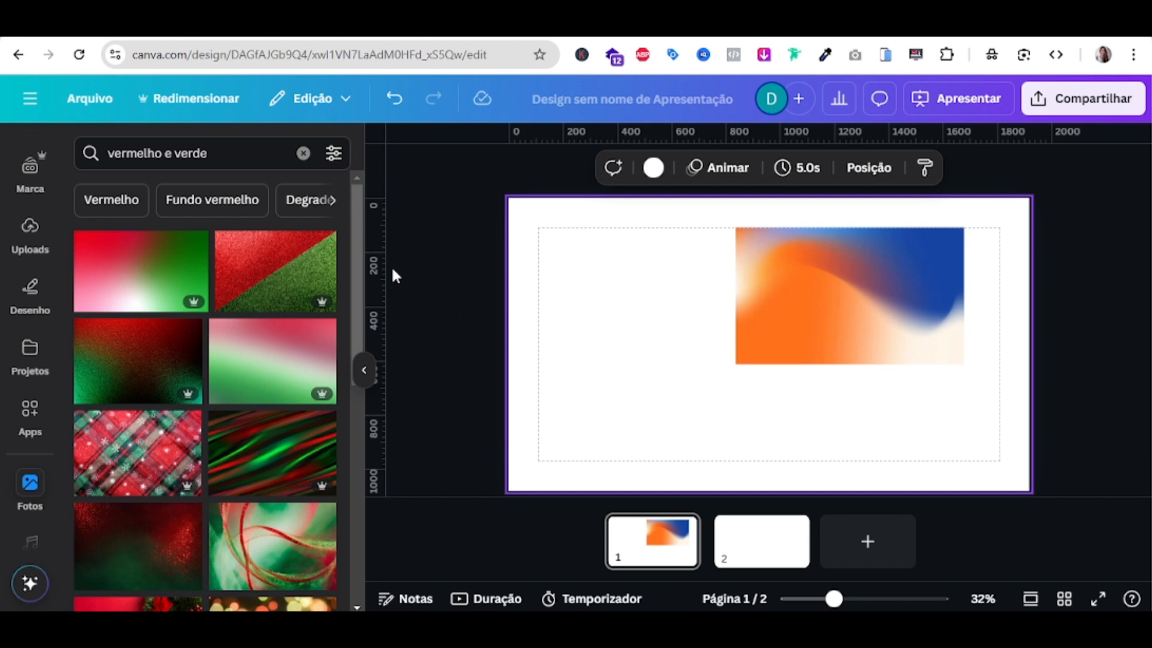
Switch back to the Canva design, search the templates for "capa youtube" and browse the results for thumbnail ideas
{"action": "scroll", "coordinate": [30, 351], "scroll_direction": "up", "scroll_amount": 3}
{"action": "left_click", "coordinate": [24, 157]}
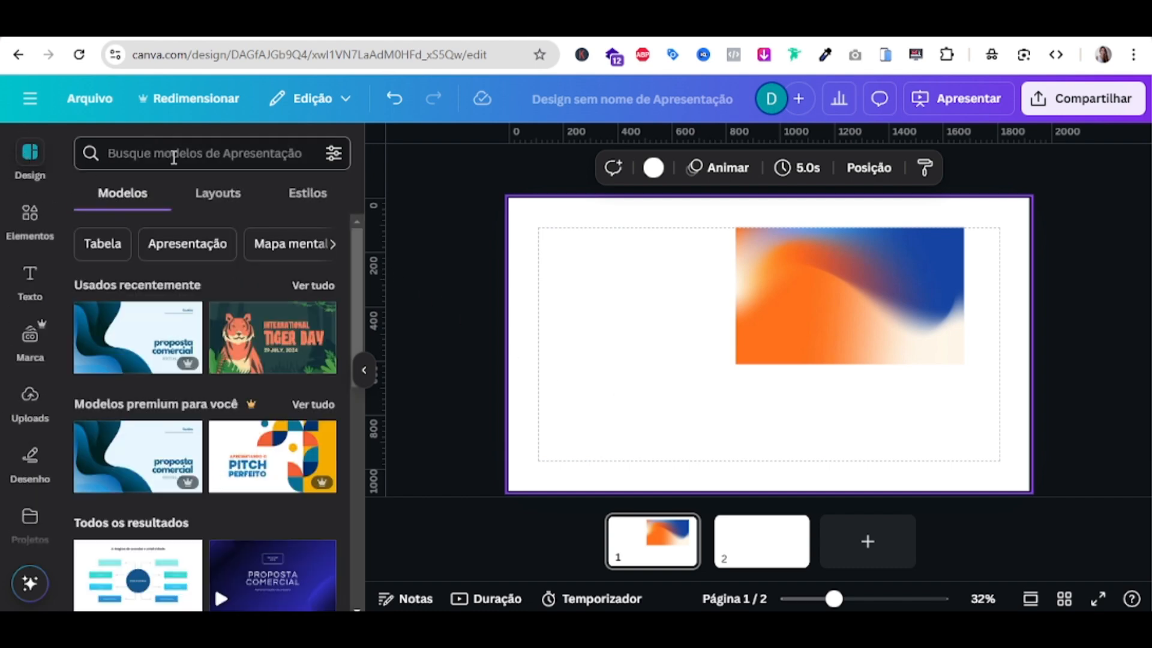
{"action": "left_click", "coordinate": [170, 153]}
{"action": "type", "text": "capa youtube"}
{"action": "key", "text": "Return"}
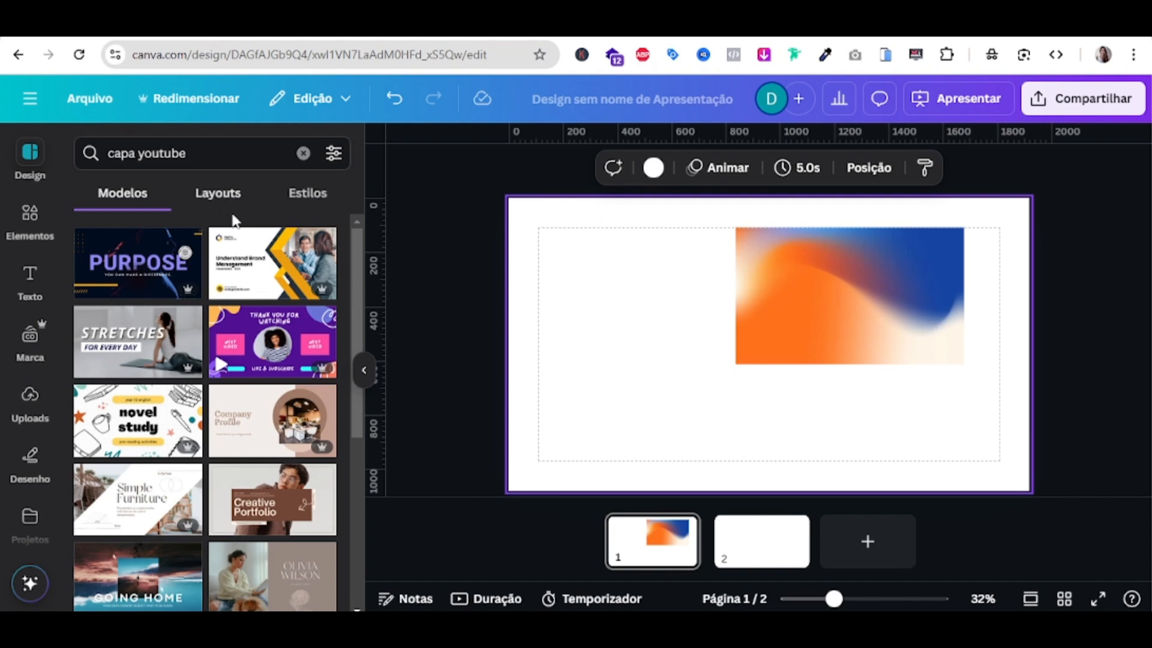
{"action": "scroll", "coordinate": [342, 472], "scroll_direction": "down", "scroll_amount": 5}
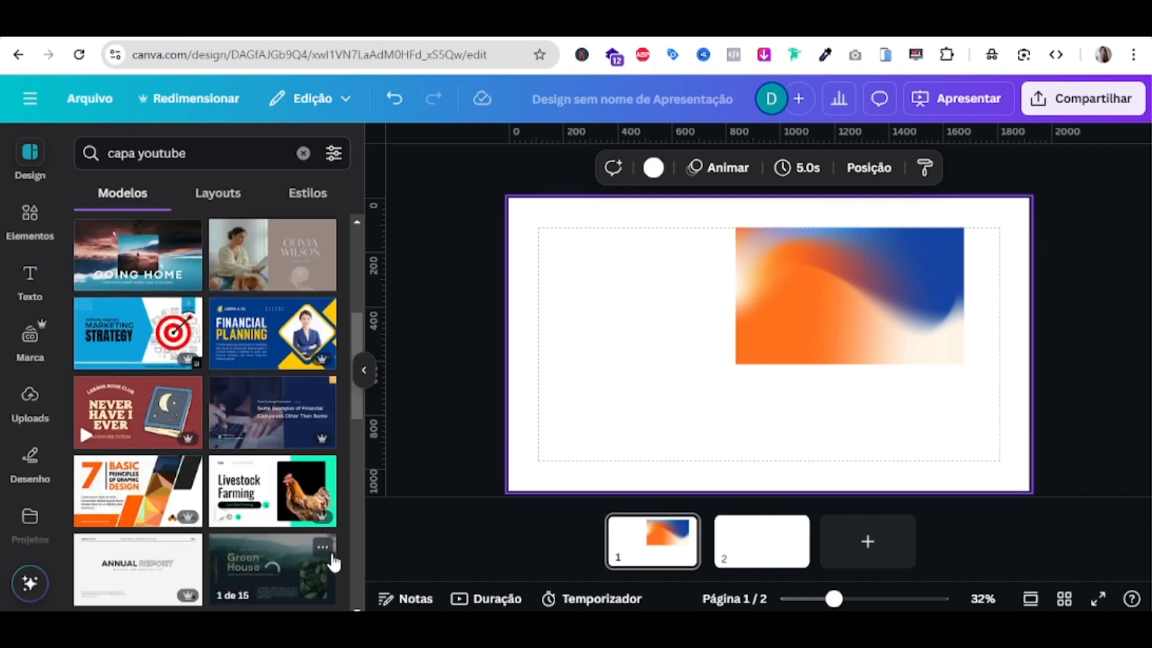
{"action": "scroll", "coordinate": [339, 510], "scroll_direction": "down", "scroll_amount": 5}
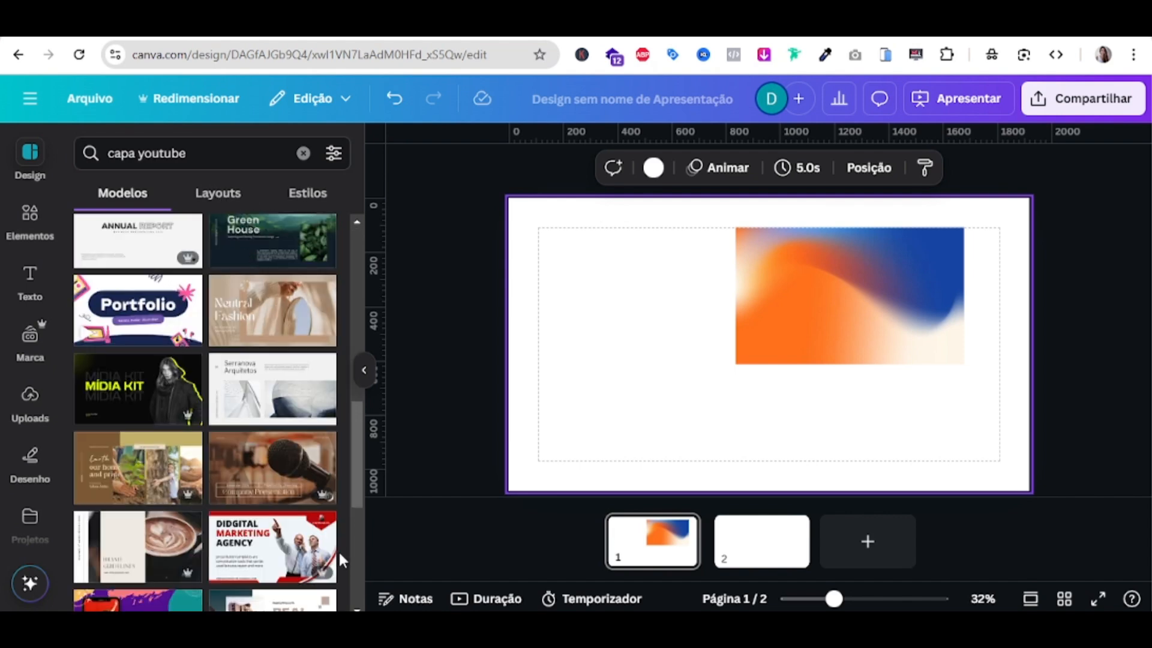
{"action": "scroll", "coordinate": [342, 551], "scroll_direction": "down", "scroll_amount": 5}
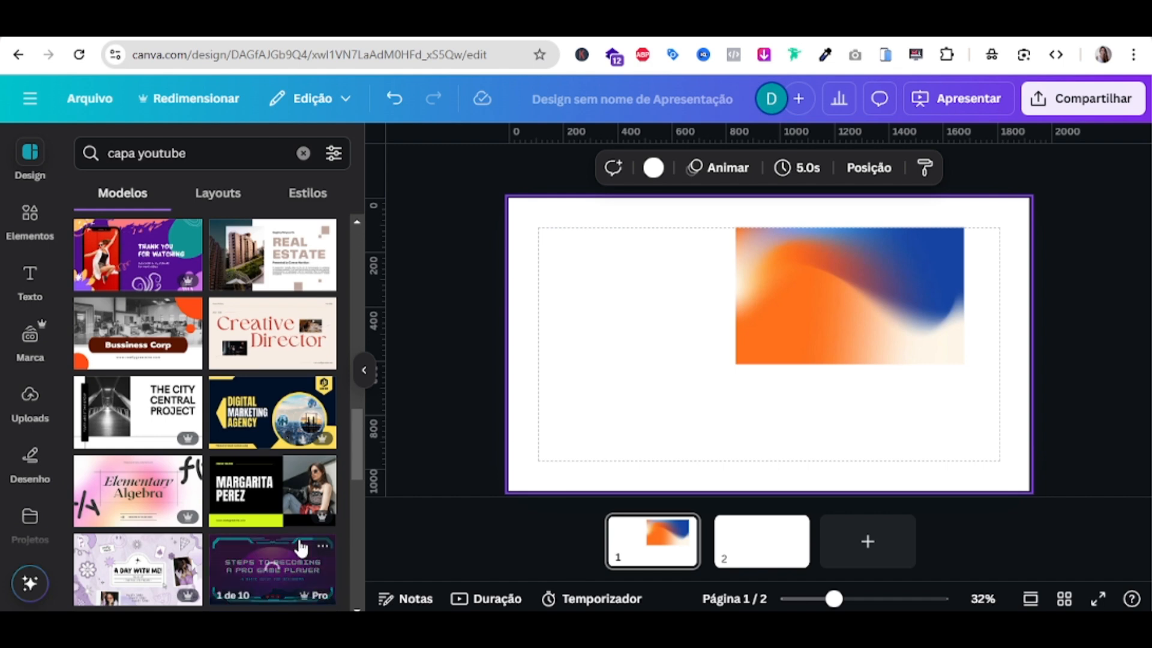
{"action": "scroll", "coordinate": [298, 543], "scroll_direction": "down", "scroll_amount": 5}
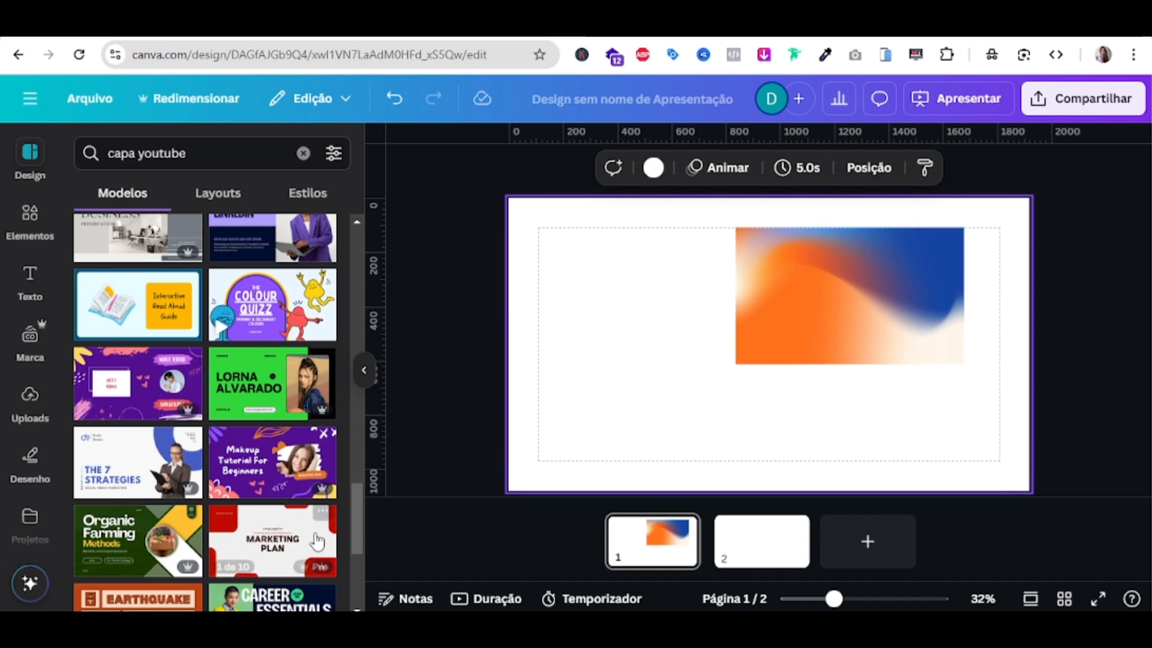
{"action": "left_click_drag", "start_coordinate": [358, 525], "coordinate": [353, 268]}
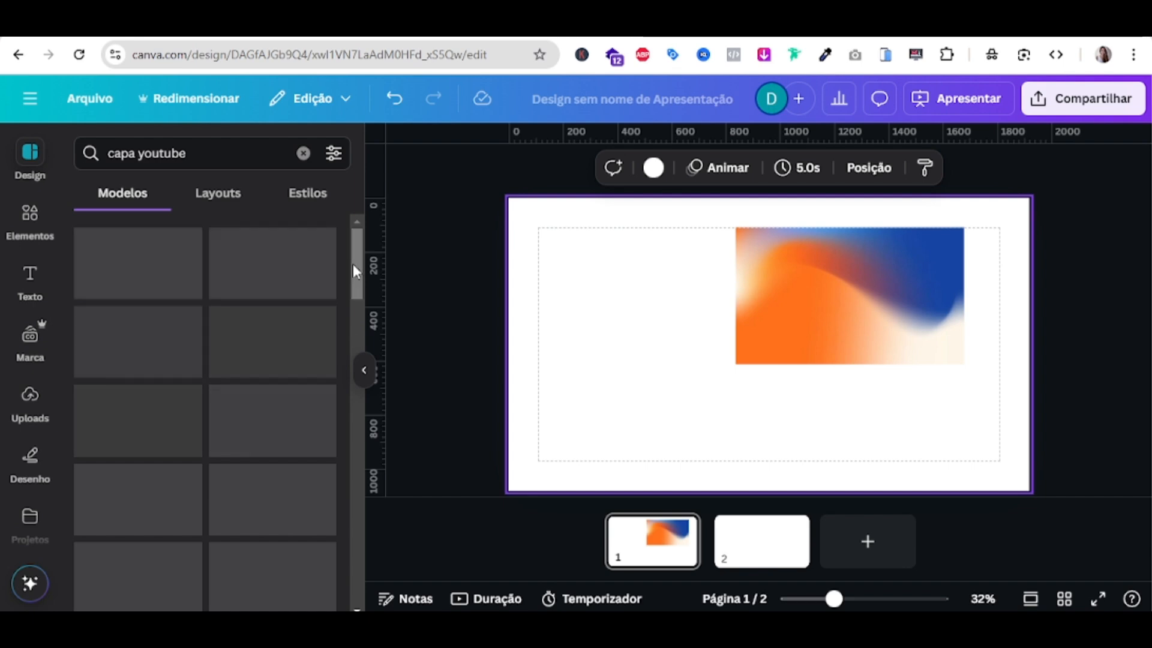
Place the gradient image in the page's upper-right corner and add the first photo from a "mulher" photo search
{"action": "key", "text": "ctrl+z"}
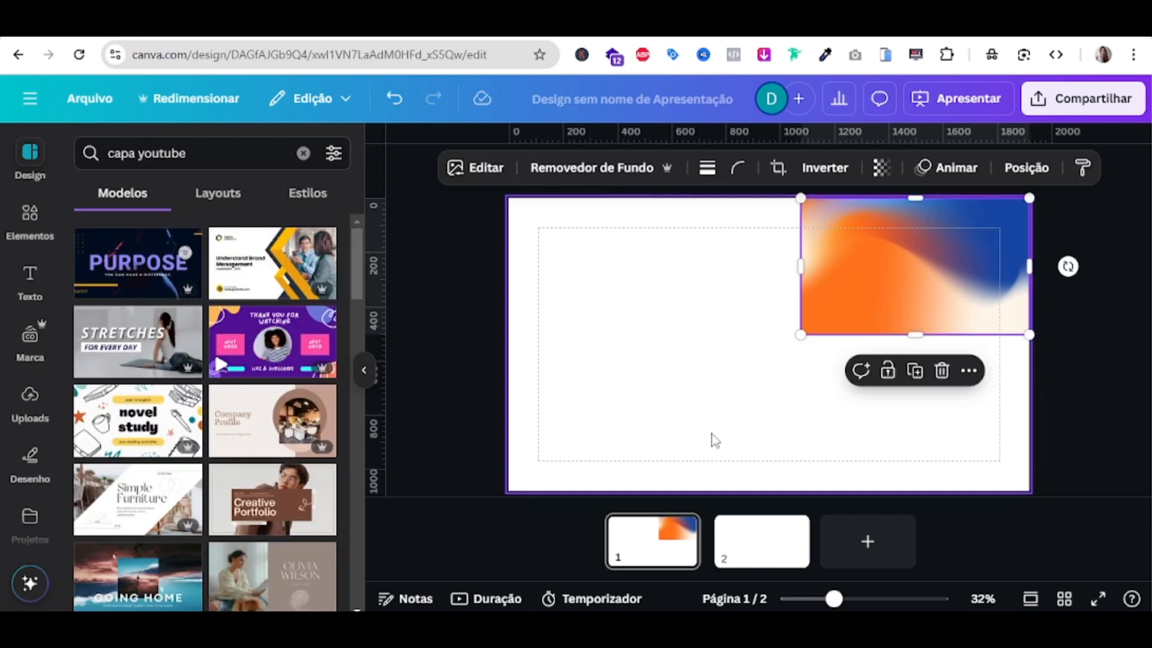
{"action": "left_click", "coordinate": [713, 437]}
{"action": "scroll", "coordinate": [24, 483], "scroll_direction": "down", "scroll_amount": 3}
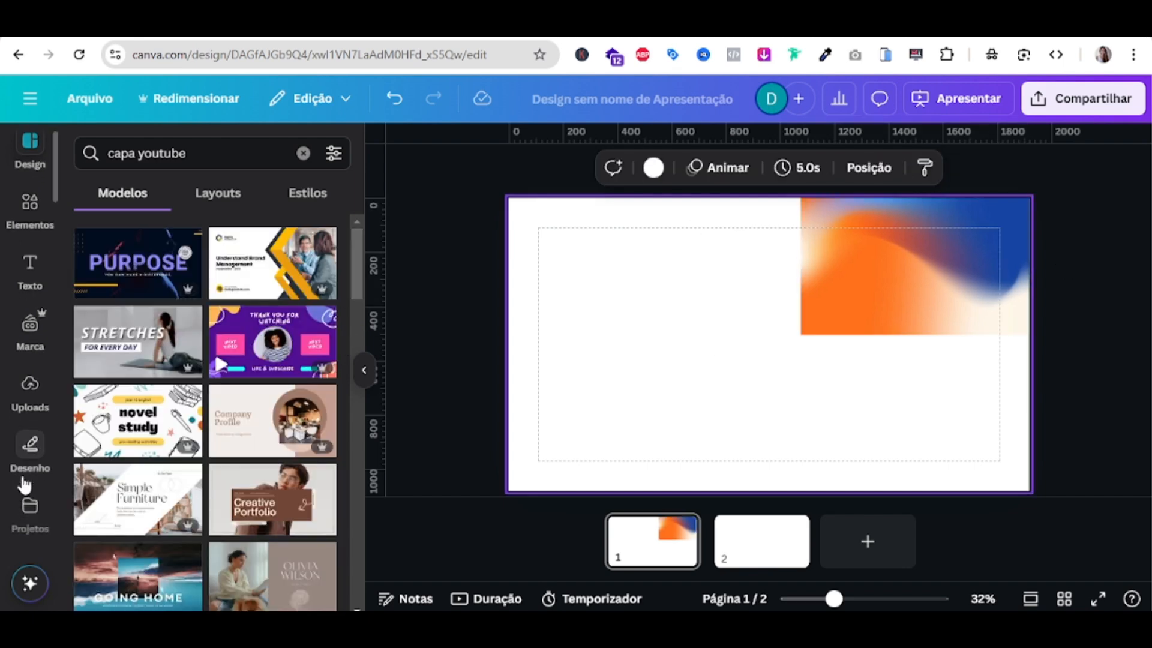
{"action": "left_click", "coordinate": [30, 482]}
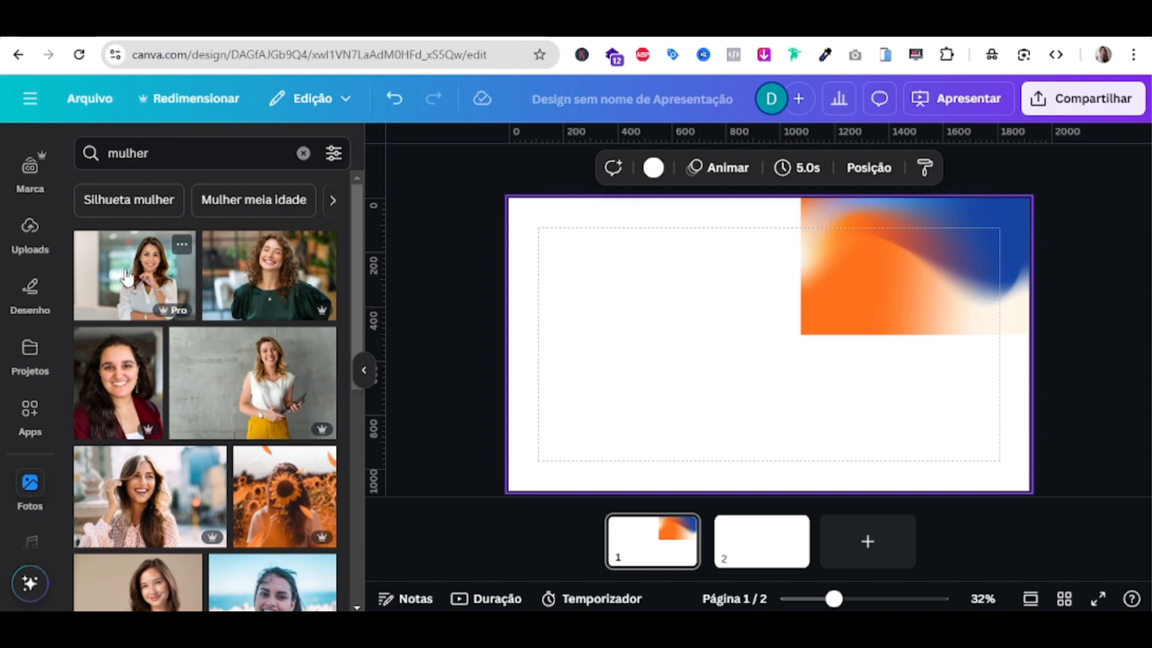
{"action": "left_click", "coordinate": [126, 276]}
{"action": "left_click", "coordinate": [528, 433]}
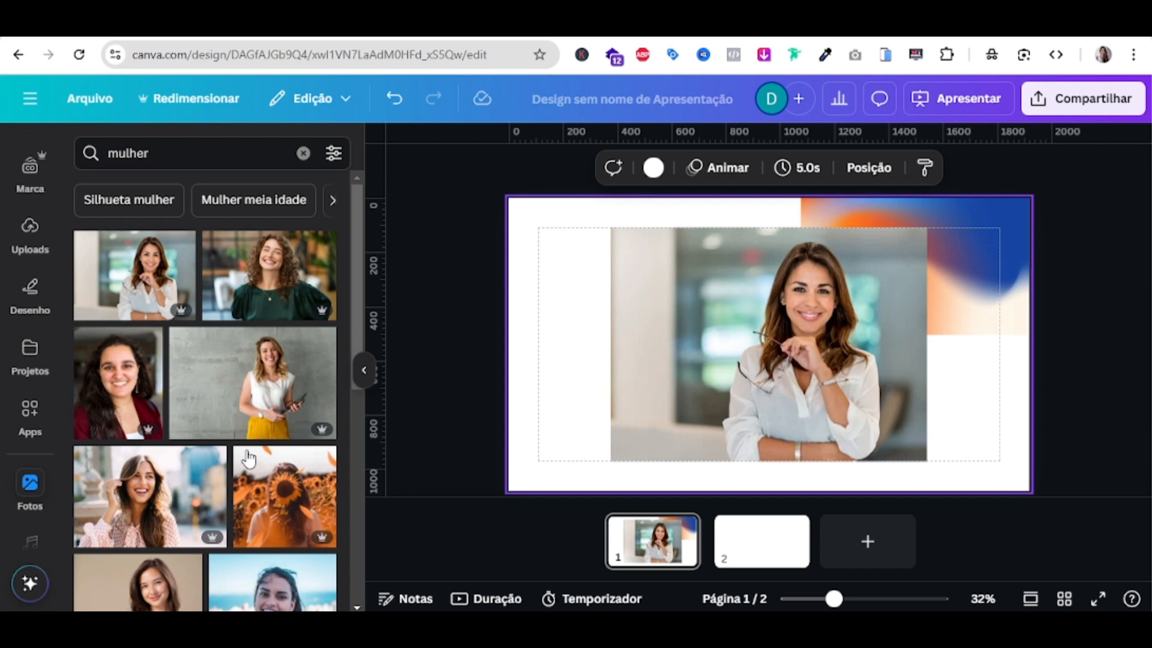
Apply the Background Remover to the photo of the woman in the white blouse on page 1
{"action": "scroll", "coordinate": [27, 474], "scroll_direction": "up", "scroll_amount": 3}
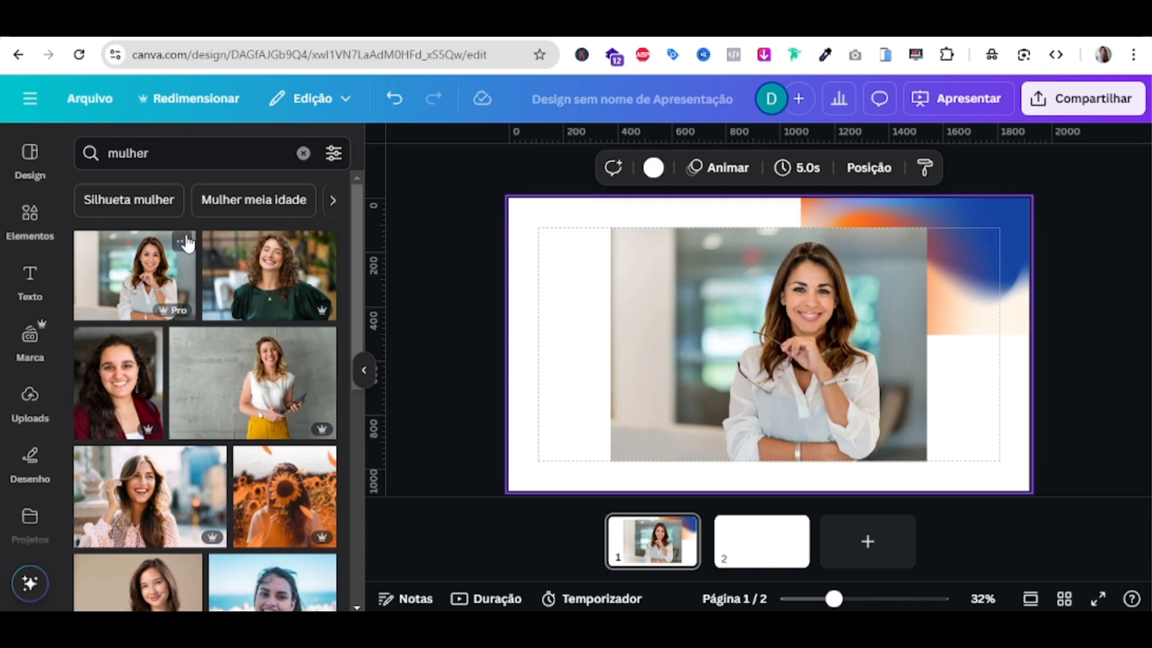
{"action": "left_click", "coordinate": [547, 457]}
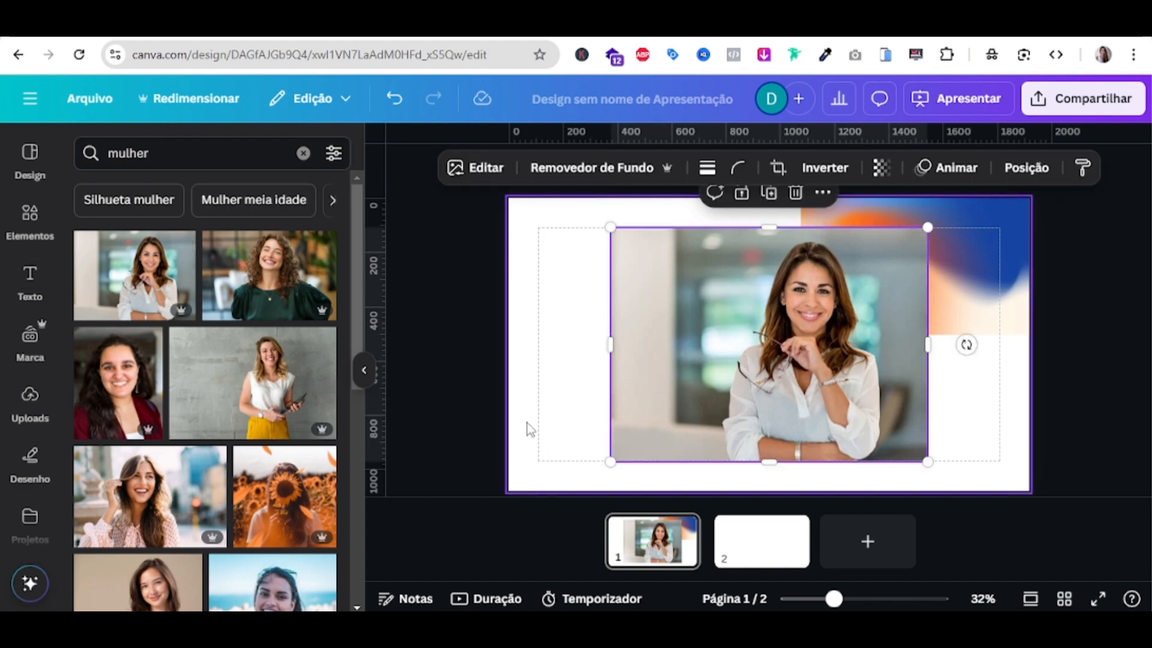
{"action": "left_click", "coordinate": [588, 168]}
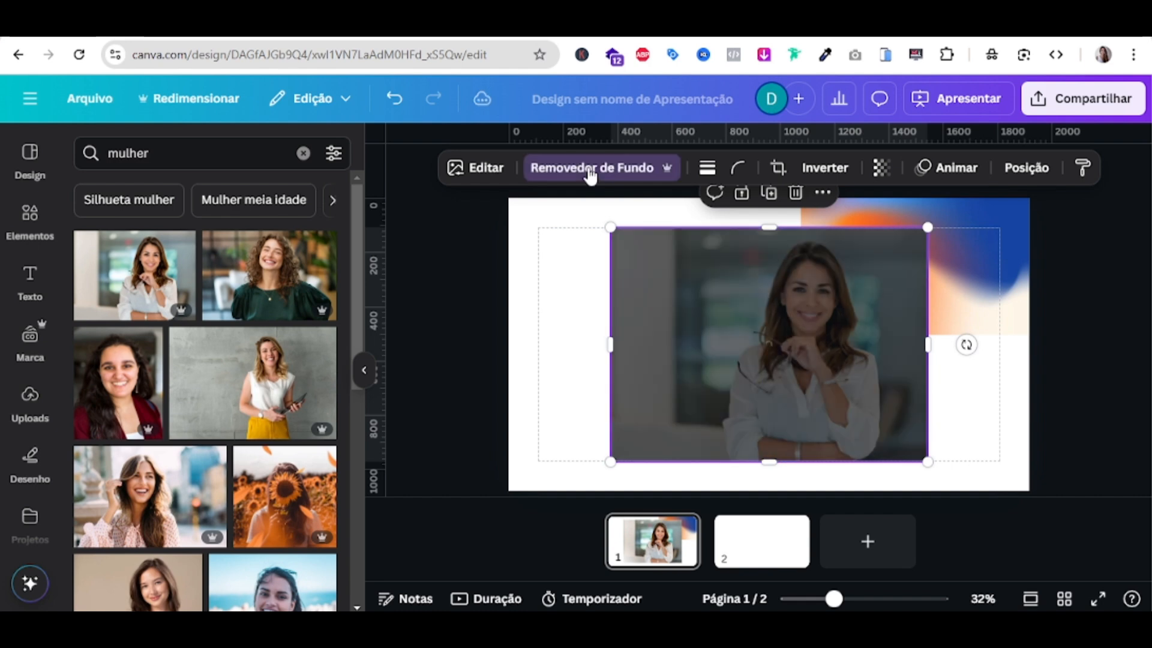
Move the woman's cutout down to the page's bottom edge and crop the empty space on both of its sides
{"action": "left_click_drag", "start_coordinate": [793, 372], "coordinate": [769, 402]}
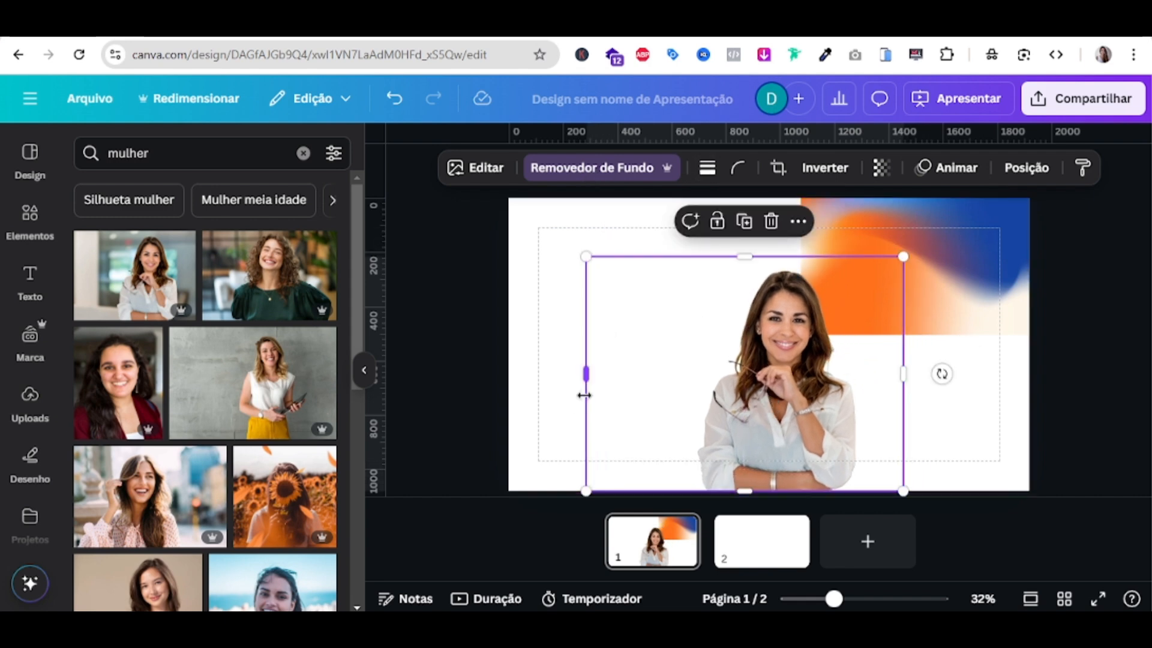
{"action": "left_click_drag", "start_coordinate": [587, 390], "coordinate": [691, 415]}
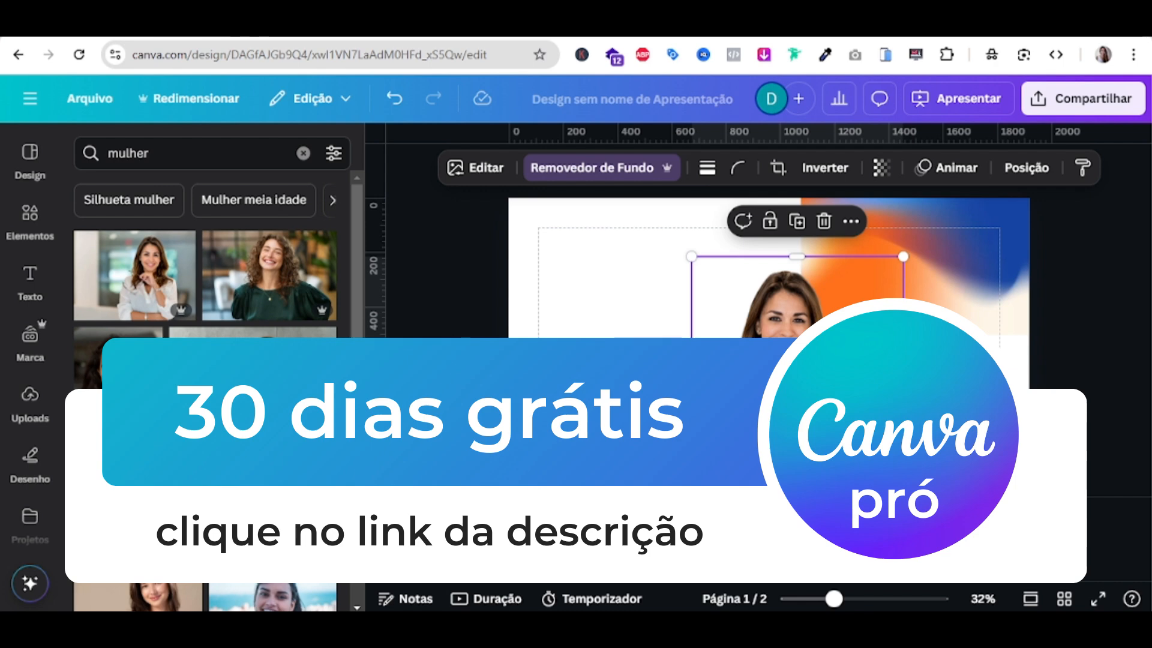
{"action": "left_click_drag", "start_coordinate": [903, 416], "coordinate": [862, 415]}
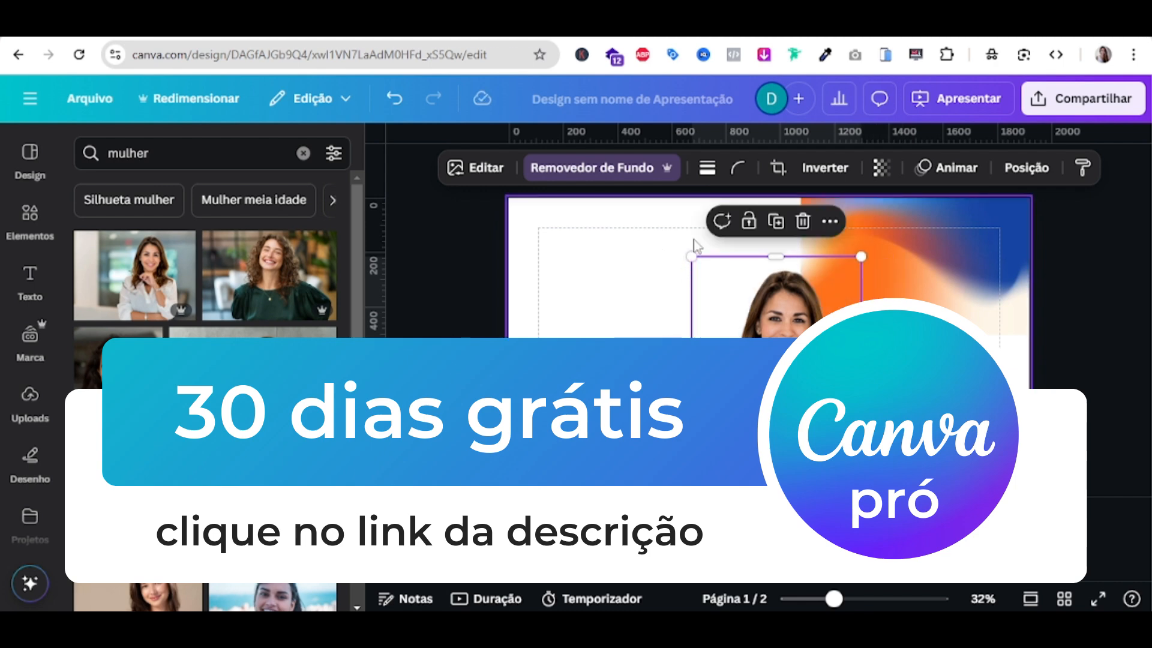
Enlarge the woman's photo to the full page height and centre it horizontally on the page
{"action": "left_click_drag", "start_coordinate": [692, 256], "coordinate": [566, 264]}
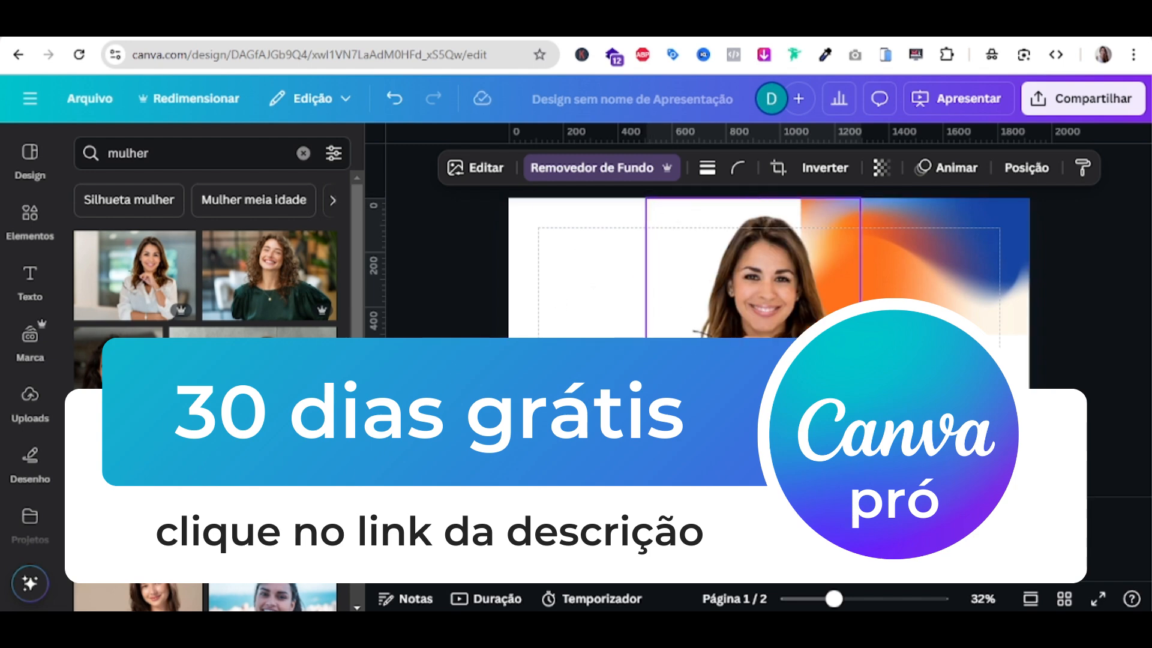
{"action": "left_click", "coordinate": [1027, 167]}
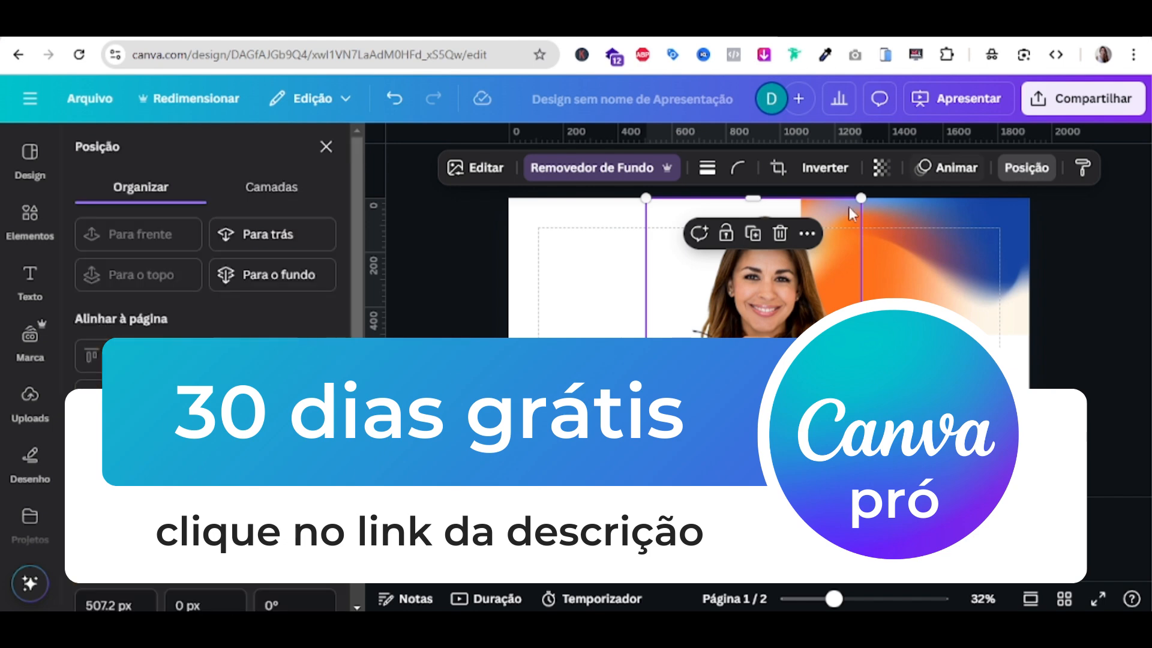
{"action": "left_click", "coordinate": [271, 395]}
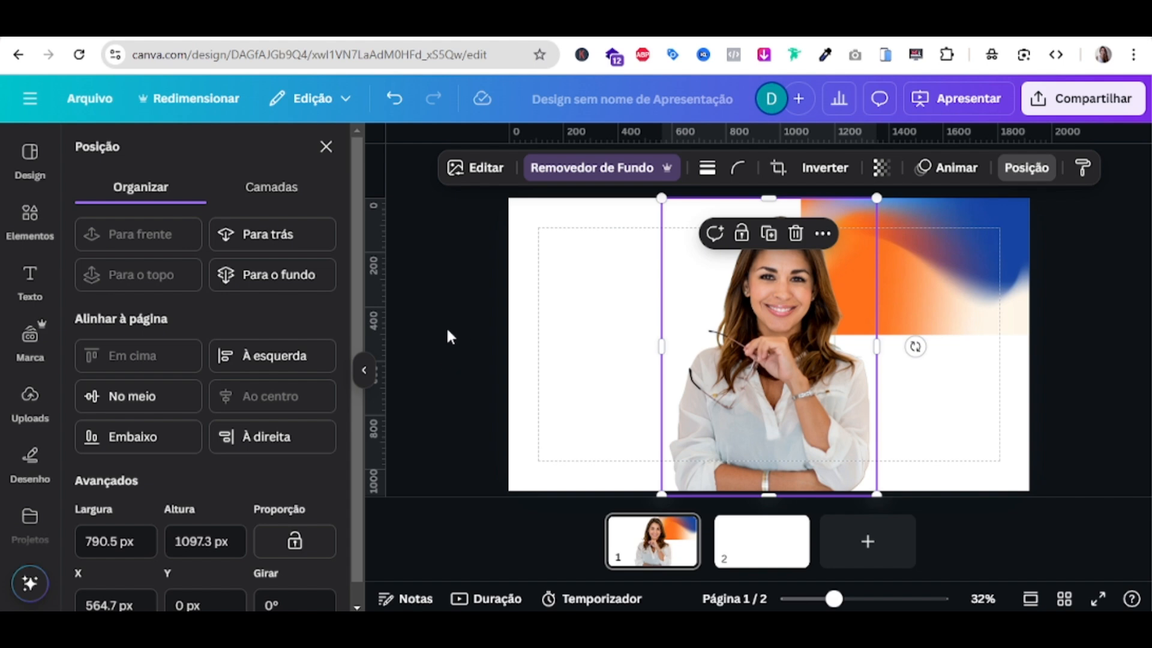
Move the gradient image from page 1 to page 2, leaving only the woman's photo on page 1
{"action": "left_click", "coordinate": [1008, 308]}
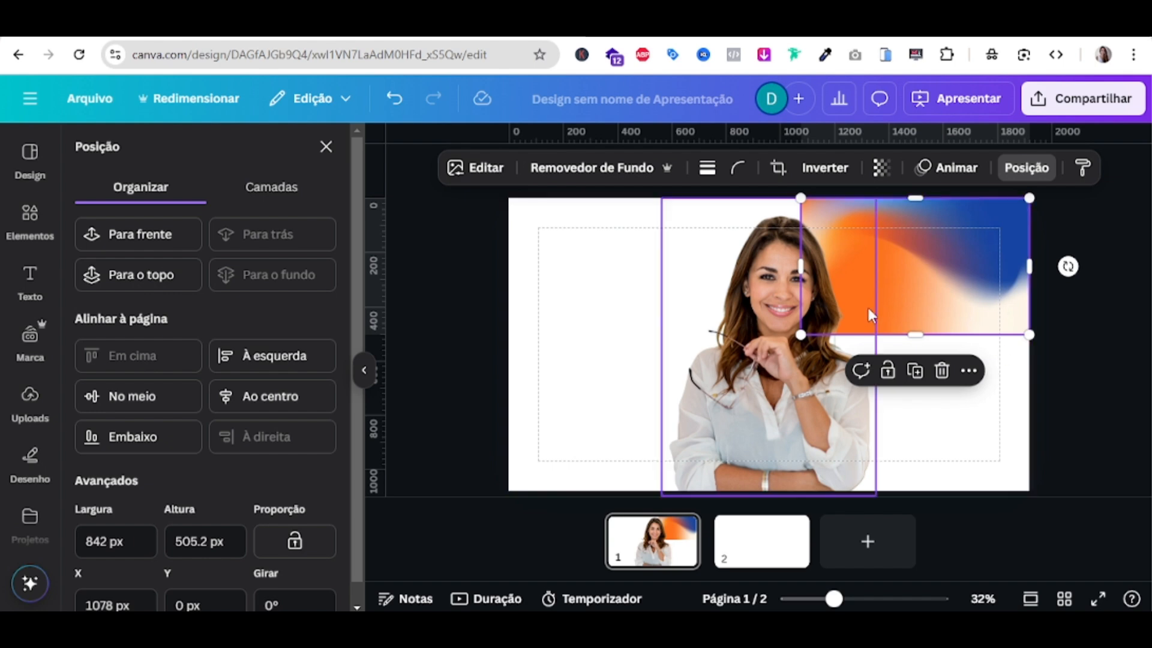
{"action": "left_click_drag", "start_coordinate": [962, 311], "coordinate": [802, 529]}
{"action": "left_click", "coordinate": [767, 399]}
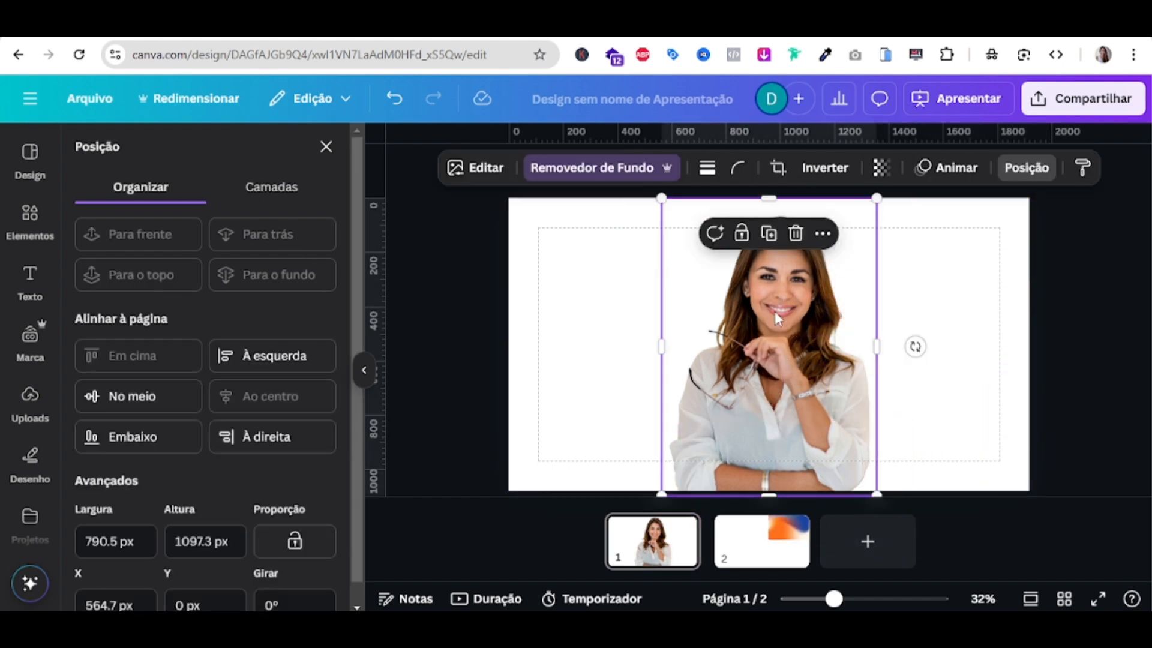
{"action": "left_click", "coordinate": [575, 267]}
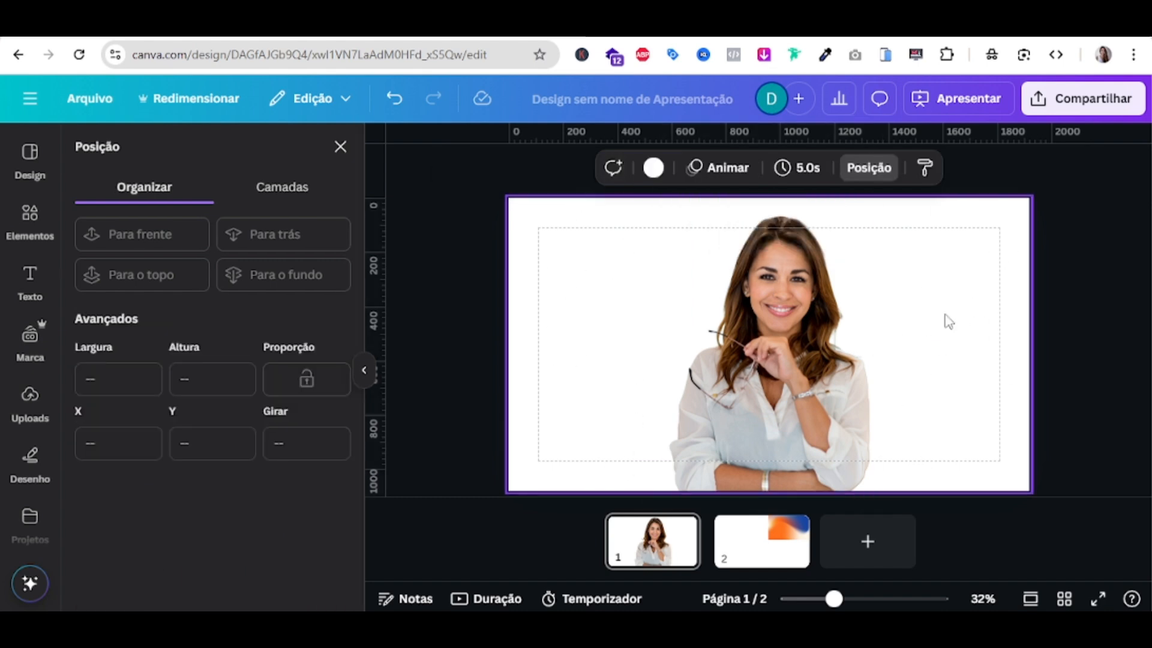
Duplicate page 1 and, on the copy, move the woman's photo to the page's left edge and enlarge it
{"action": "key", "text": "ctrl+d"}
{"action": "left_click", "coordinate": [760, 382]}
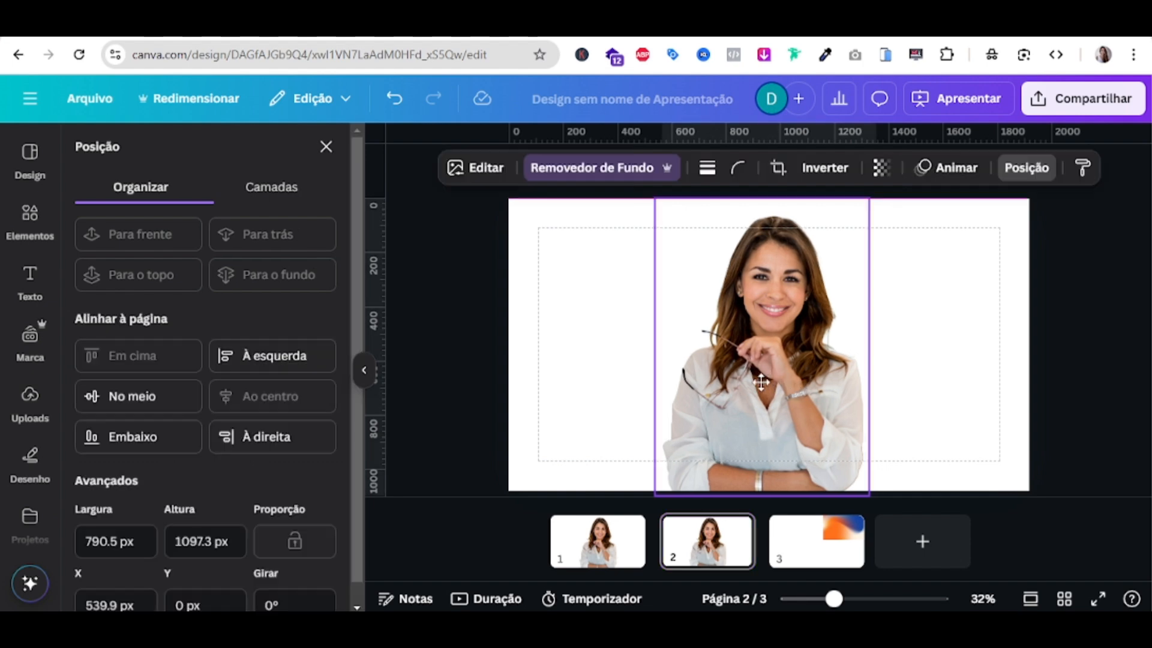
{"action": "left_click_drag", "start_coordinate": [760, 381], "coordinate": [629, 372]}
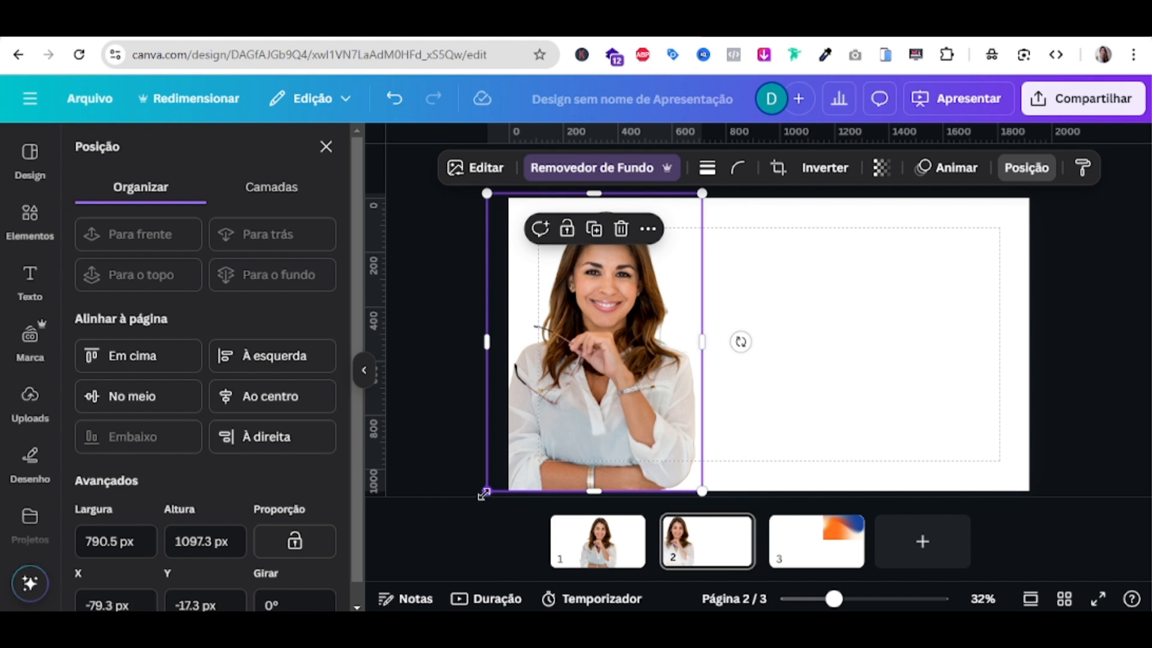
{"action": "left_click_drag", "start_coordinate": [472, 505], "coordinate": [401, 543]}
Duplicate page 2 and place the woman's photo against the right edge of the copy
{"action": "left_click_drag", "start_coordinate": [570, 355], "coordinate": [949, 380]}
{"action": "right_click", "coordinate": [701, 570]}
{"action": "left_click", "coordinate": [796, 263]}
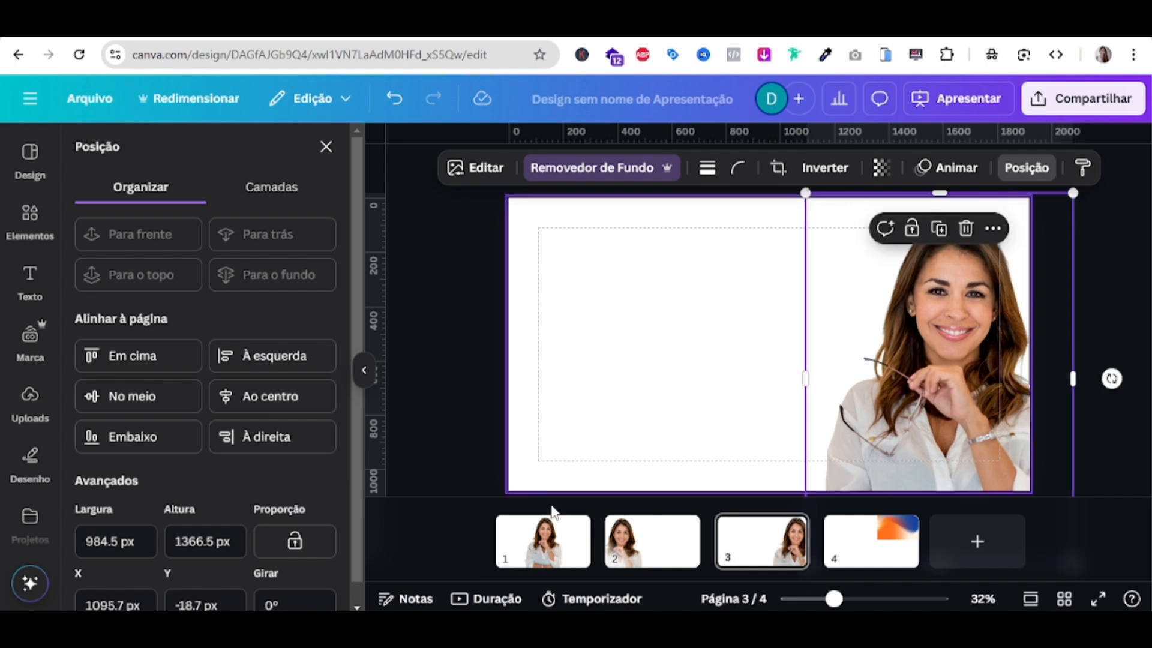
Add the blue fabric palette photo from a "paleta de cores" photo search to page 1, shrunk at the page's left edge
{"action": "left_click", "coordinate": [560, 555]}
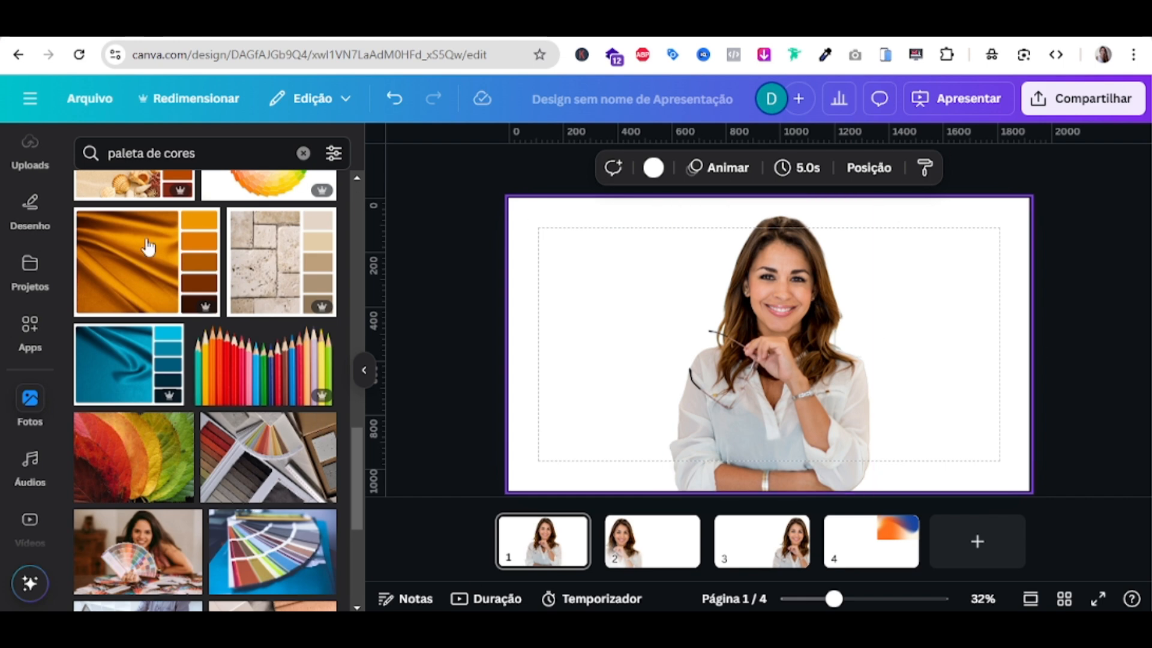
{"action": "left_click", "coordinate": [126, 367]}
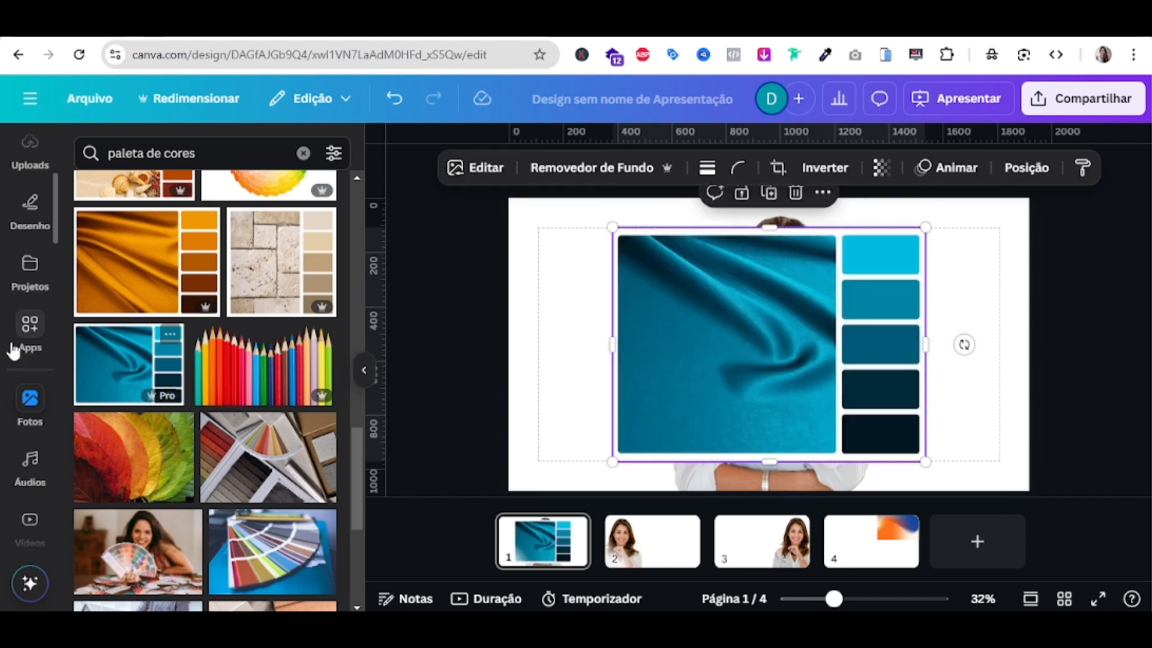
{"action": "left_click_drag", "start_coordinate": [826, 381], "coordinate": [585, 363]}
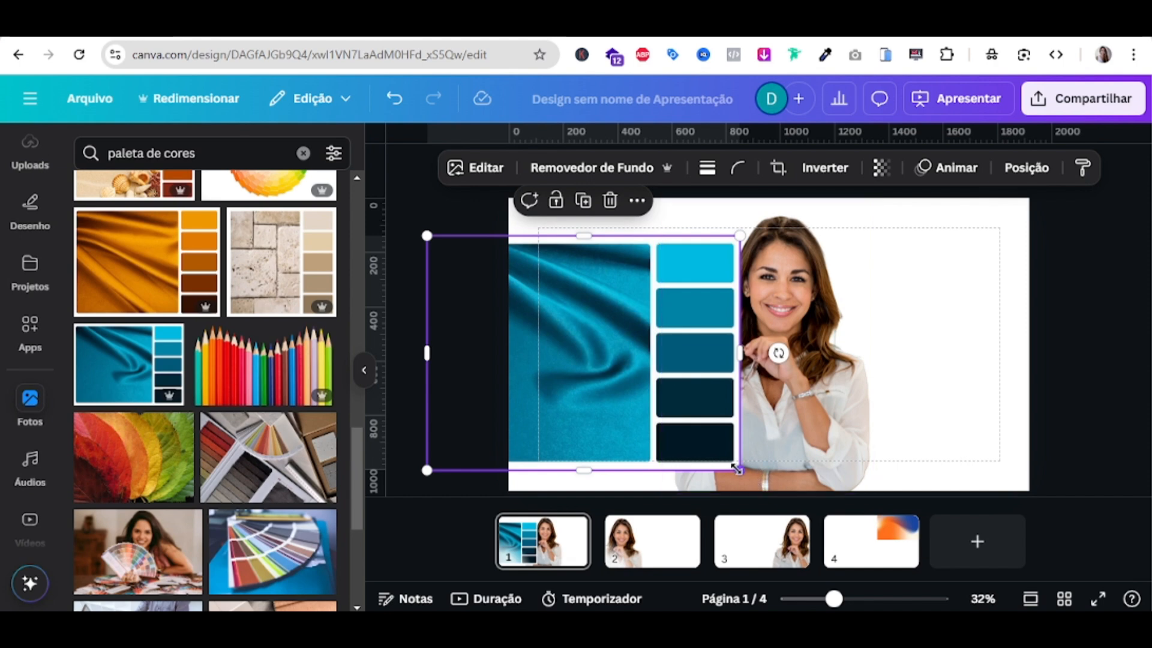
{"action": "left_click_drag", "start_coordinate": [740, 470], "coordinate": [653, 404]}
{"action": "mouse_move", "coordinate": [540, 321]}
{"action": "left_mouse_down"}
{"action": "mouse_move", "coordinate": [562, 334]}
{"action": "mouse_move", "coordinate": [540, 329]}
{"action": "mouse_move", "coordinate": [542, 339]}
{"action": "left_mouse_up"}
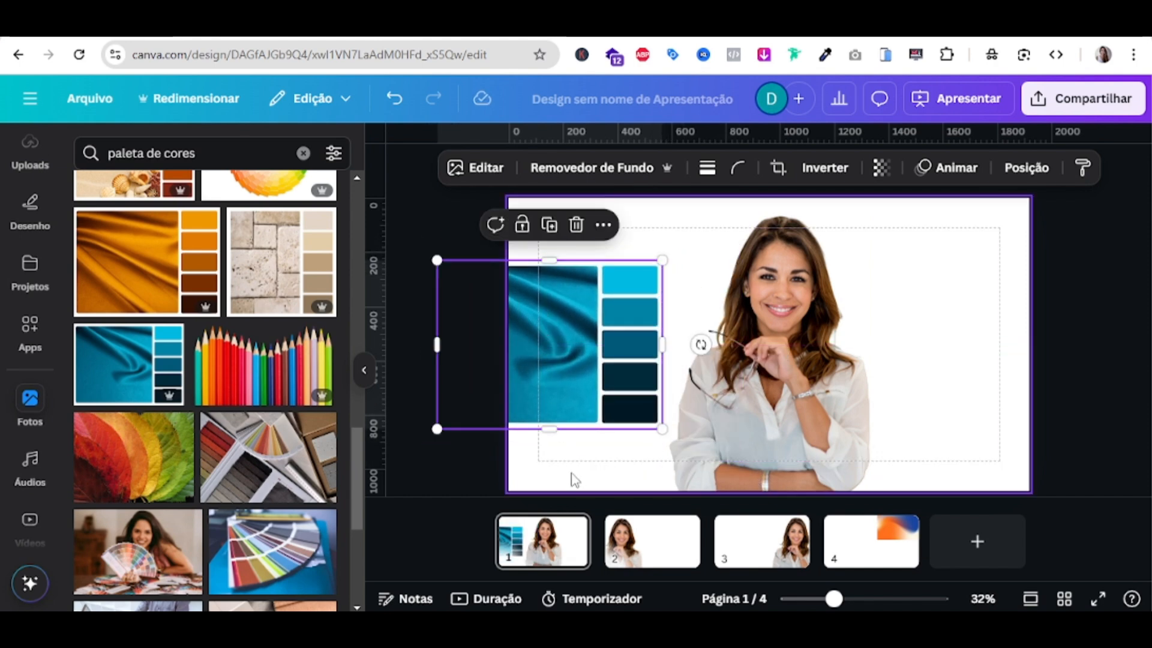
Try the light blue #01BAE2, sampled from the palette photo's top swatch, as page 1's background colour
{"action": "left_click", "coordinate": [572, 471]}
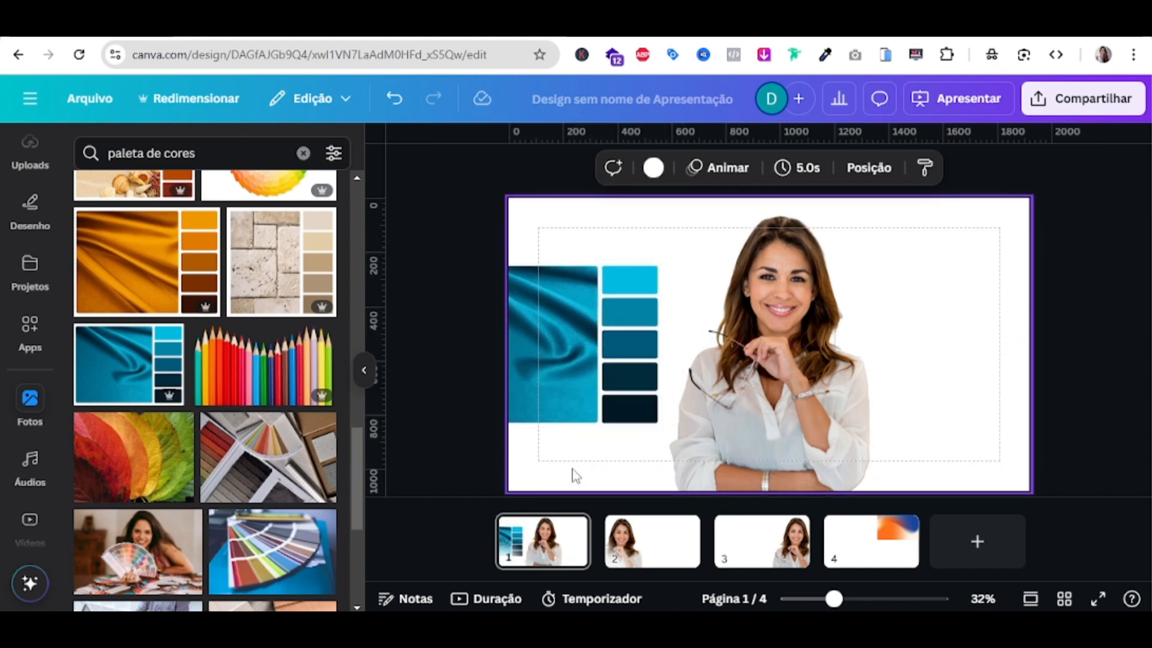
{"action": "left_click", "coordinate": [654, 168]}
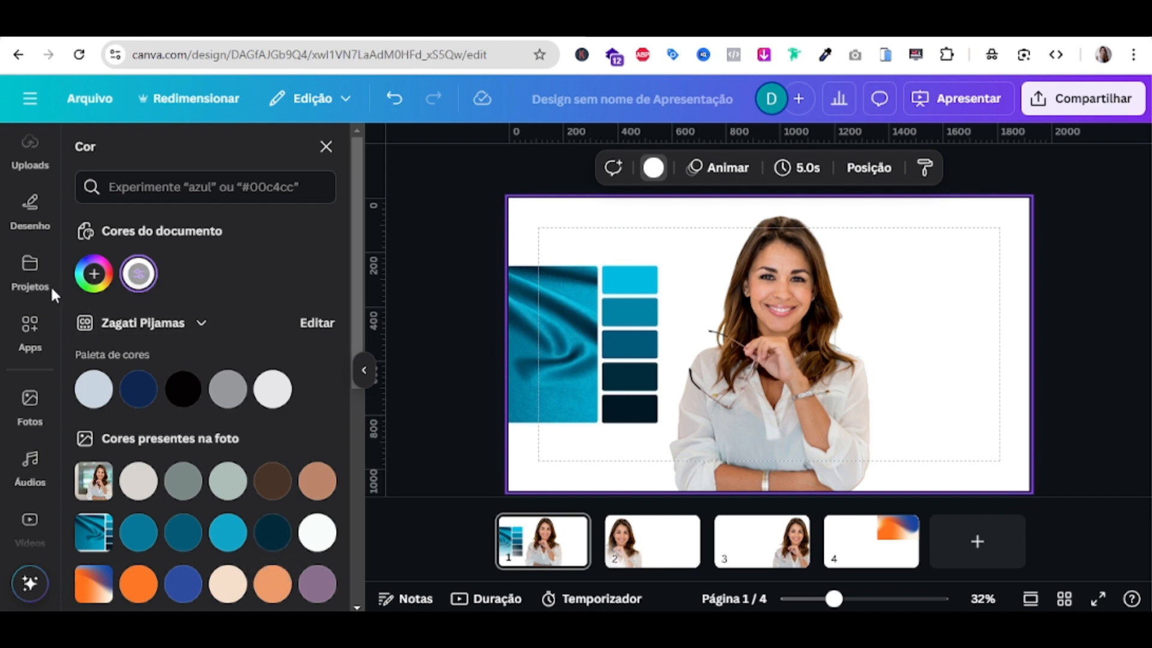
{"action": "left_click", "coordinate": [94, 274]}
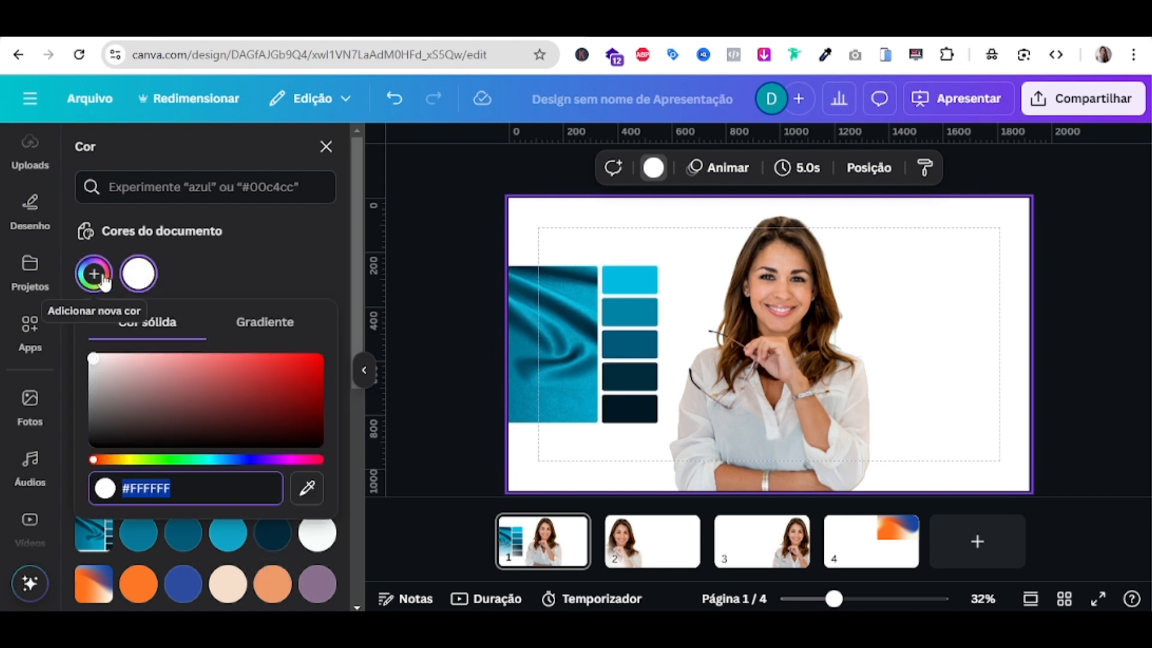
{"action": "left_click", "coordinate": [313, 495]}
{"action": "left_click", "coordinate": [621, 289]}
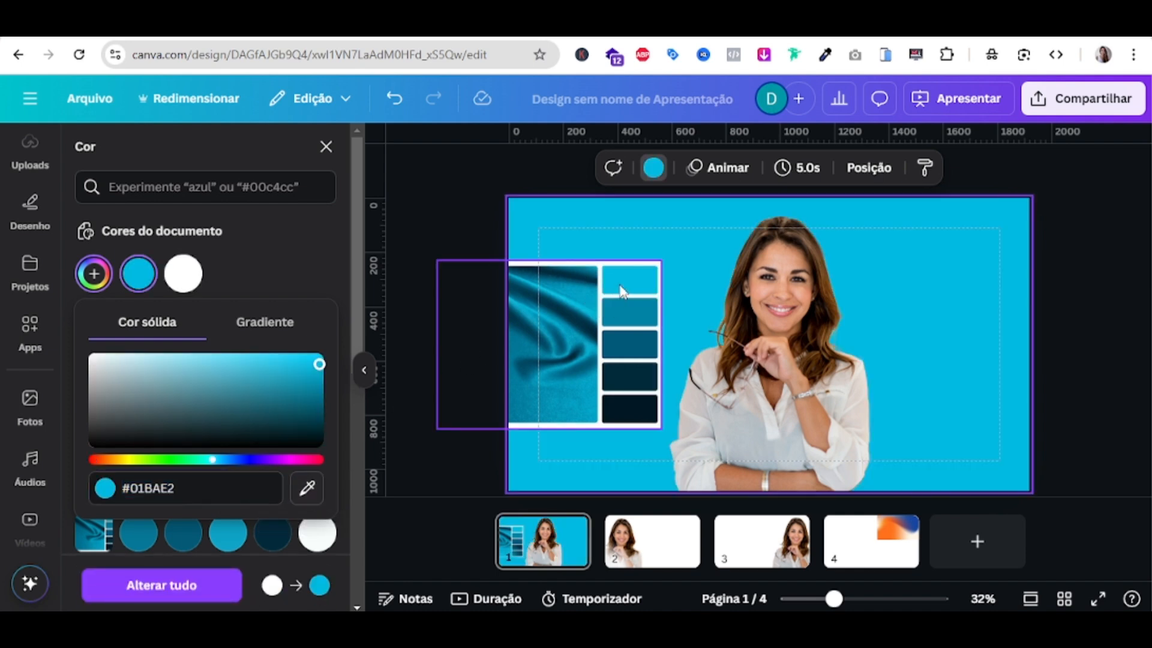
Try the dark blue #002B3A, sampled from the palette photo's fourth swatch, as page 1's background colour
{"action": "left_click", "coordinate": [571, 480]}
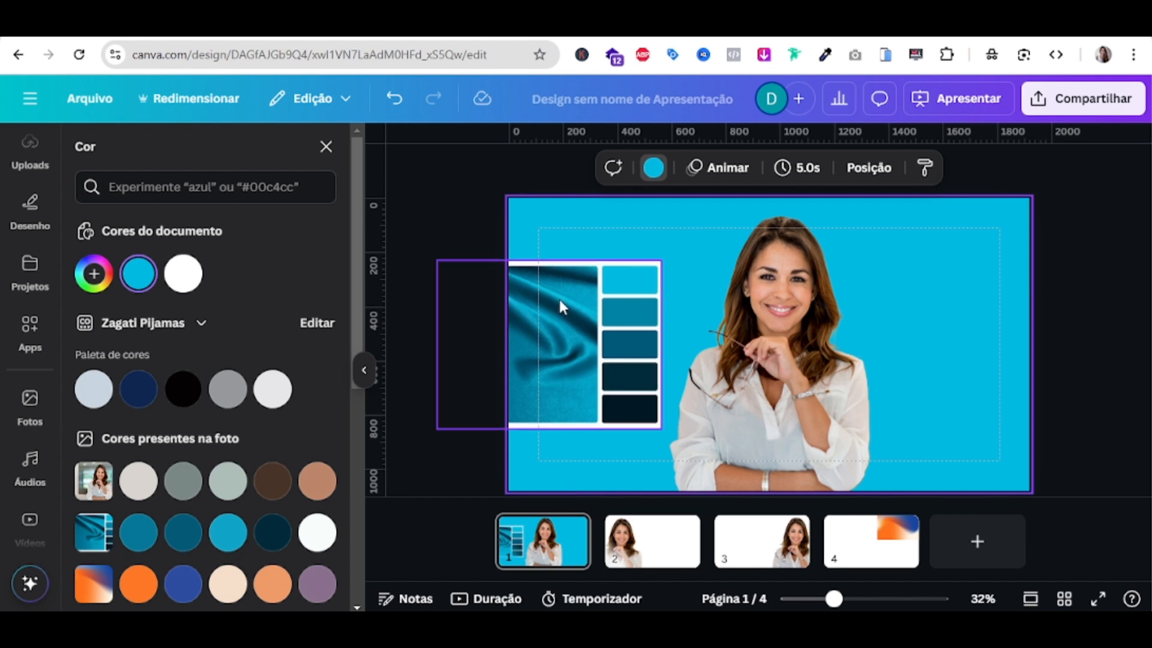
{"action": "left_click", "coordinate": [94, 274]}
{"action": "left_click", "coordinate": [307, 488]}
{"action": "left_click", "coordinate": [638, 373]}
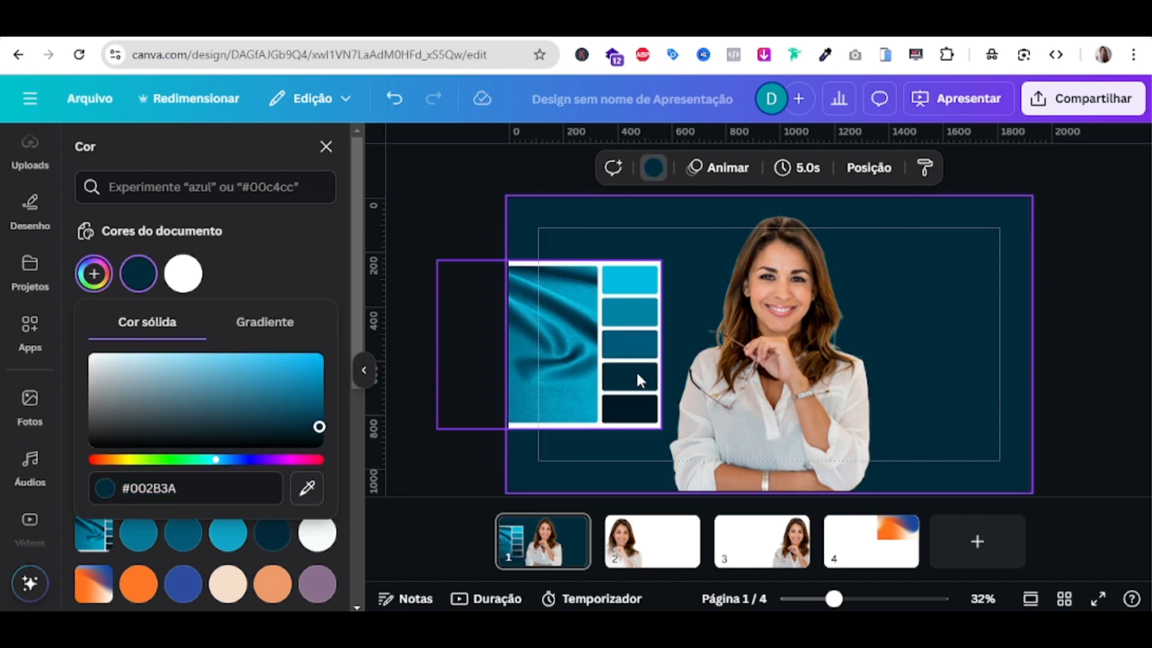
Try the Brilhante shadow effect on the woman's photo on page 1
{"action": "left_click", "coordinate": [771, 402]}
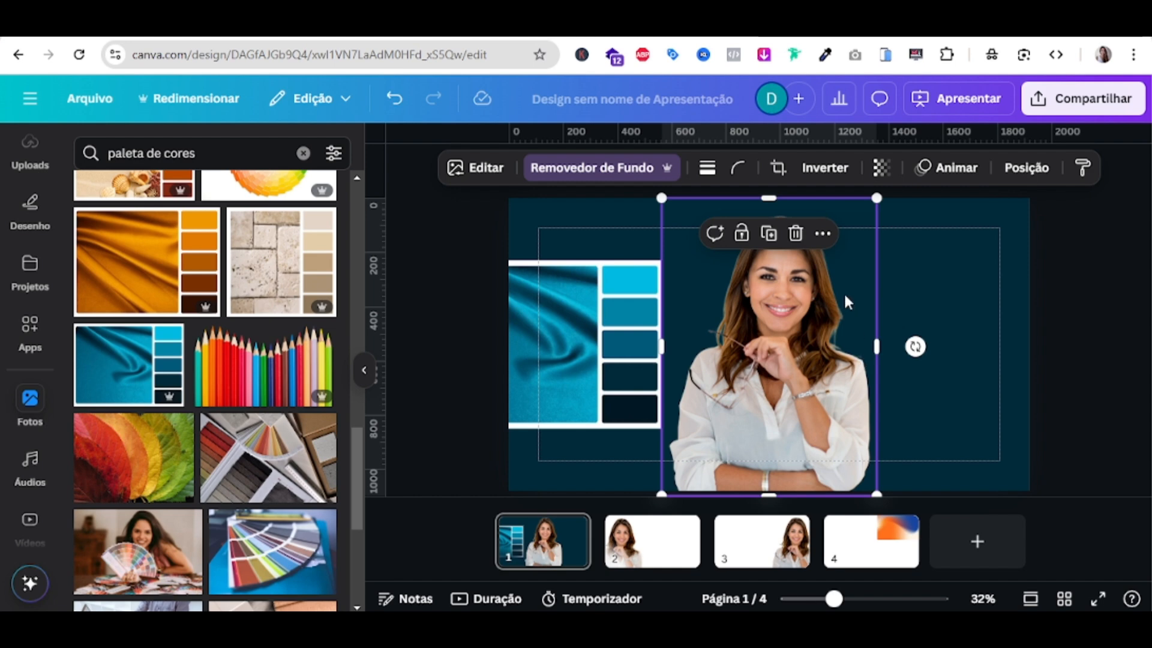
{"action": "left_click", "coordinate": [487, 180]}
{"action": "left_click", "coordinate": [113, 445]}
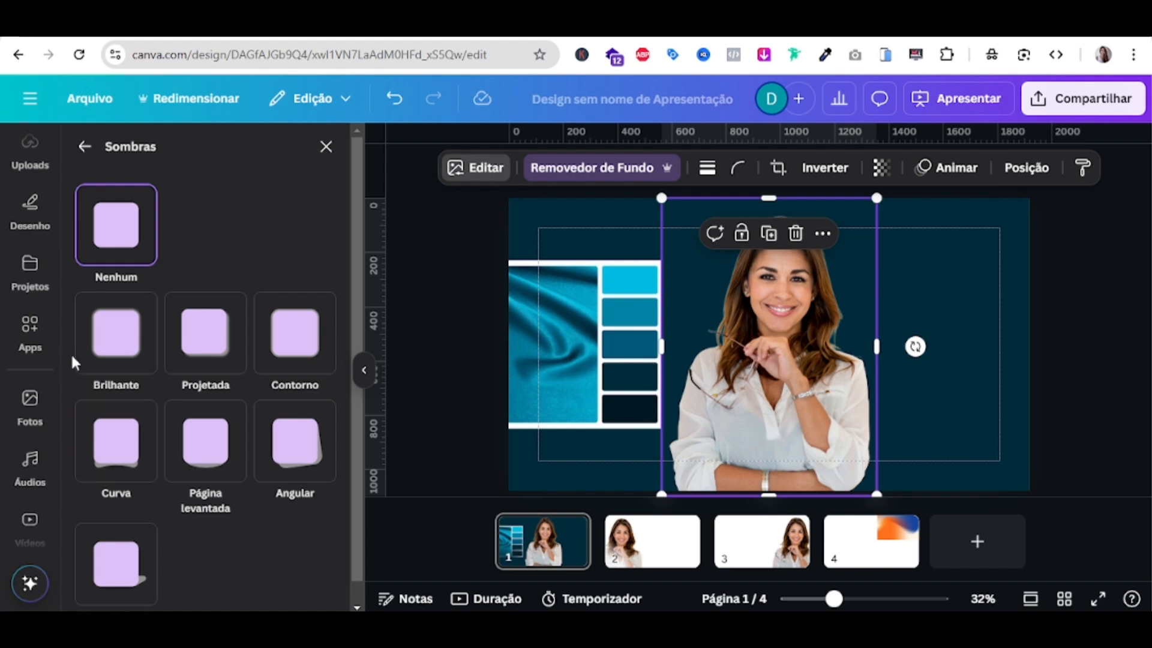
{"action": "left_click", "coordinate": [110, 339]}
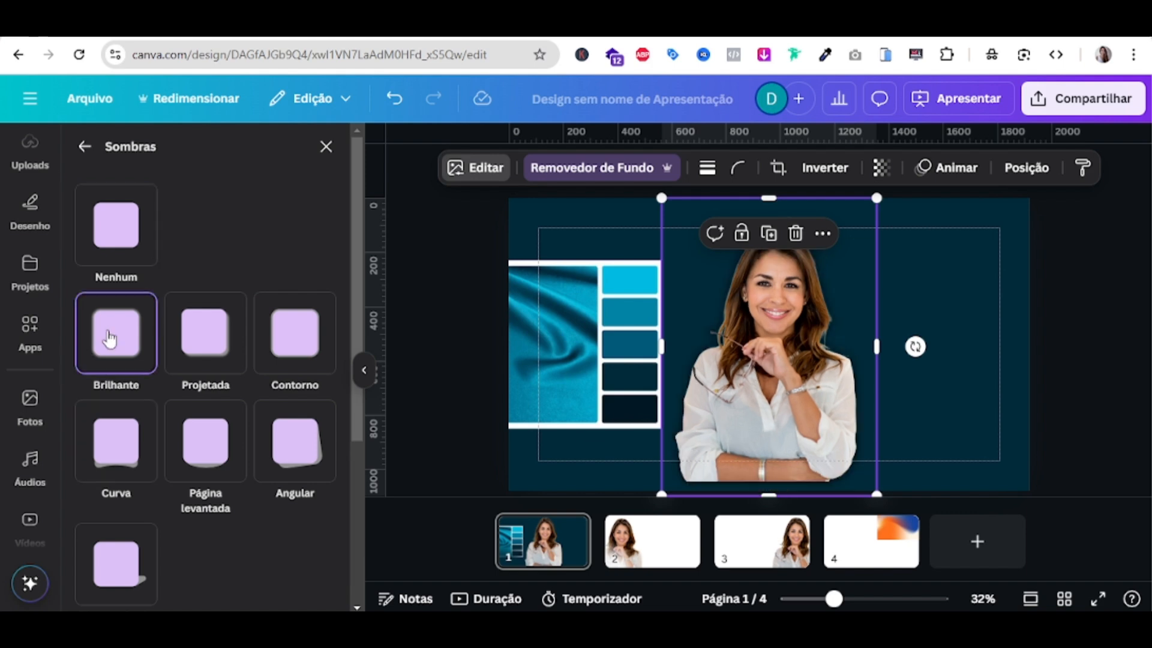
Set page 1's background to the bright blue among the colours extracted from the blue palette photo
{"action": "left_click", "coordinate": [553, 455]}
{"action": "left_click", "coordinate": [654, 170]}
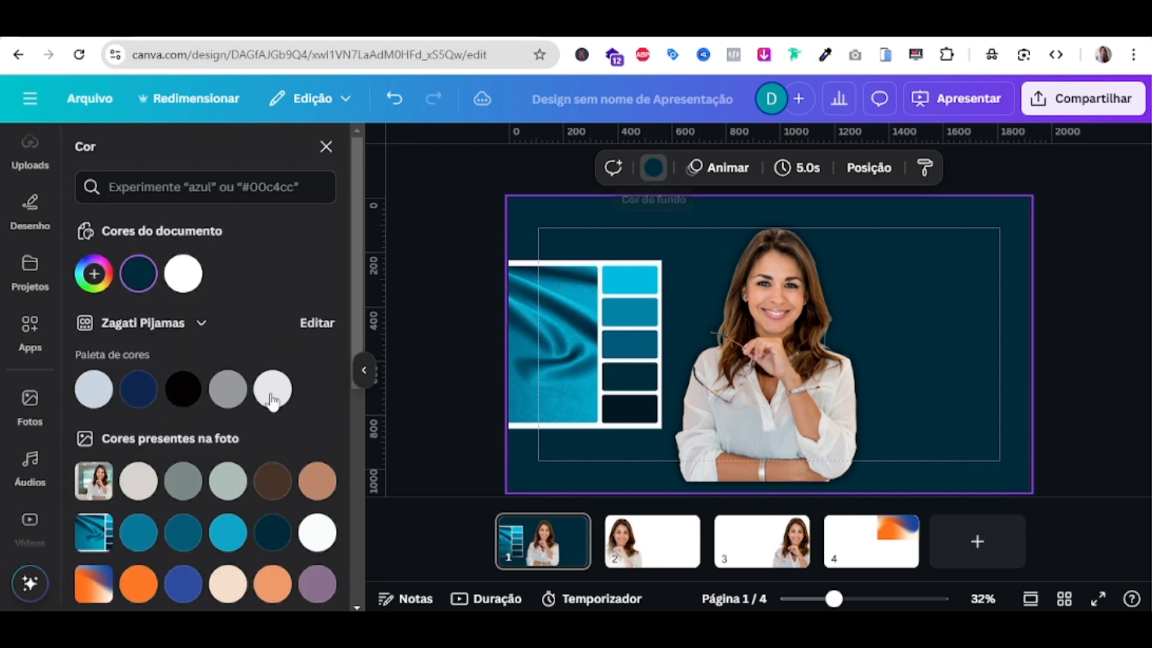
{"action": "left_click", "coordinate": [228, 532]}
Try the Projetada, Contorno, Curva, Página levantada and Angular shadow styles on the woman's photo
{"action": "left_click", "coordinate": [772, 387]}
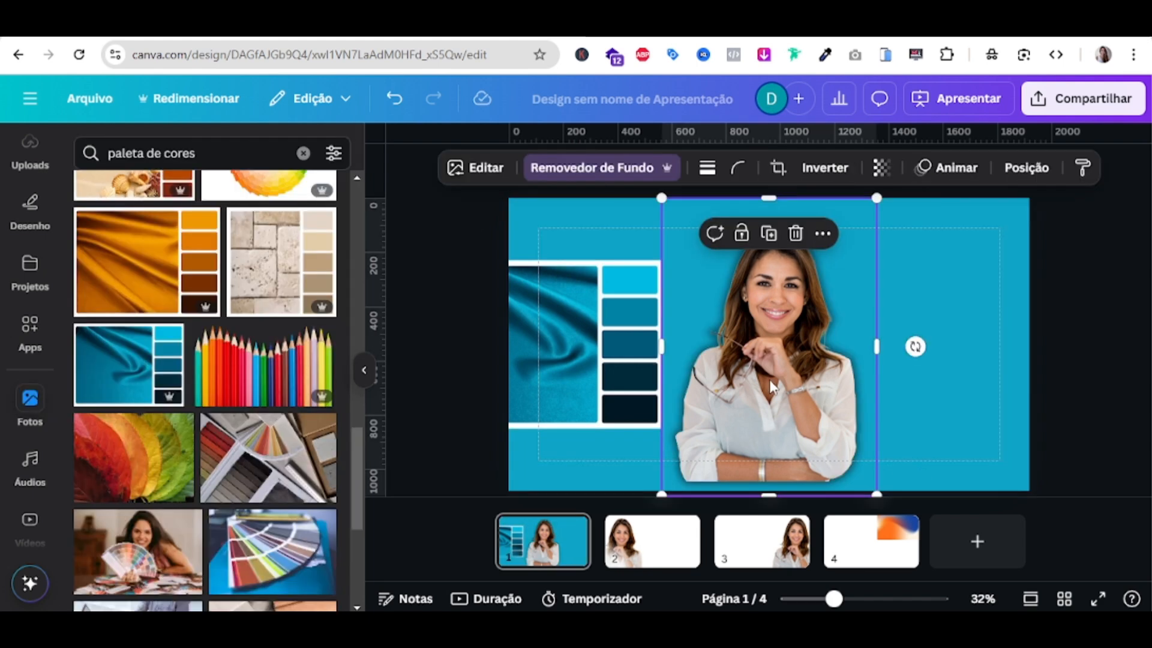
{"action": "left_click", "coordinate": [480, 169]}
{"action": "scroll", "coordinate": [110, 461], "scroll_direction": "down", "scroll_amount": 3}
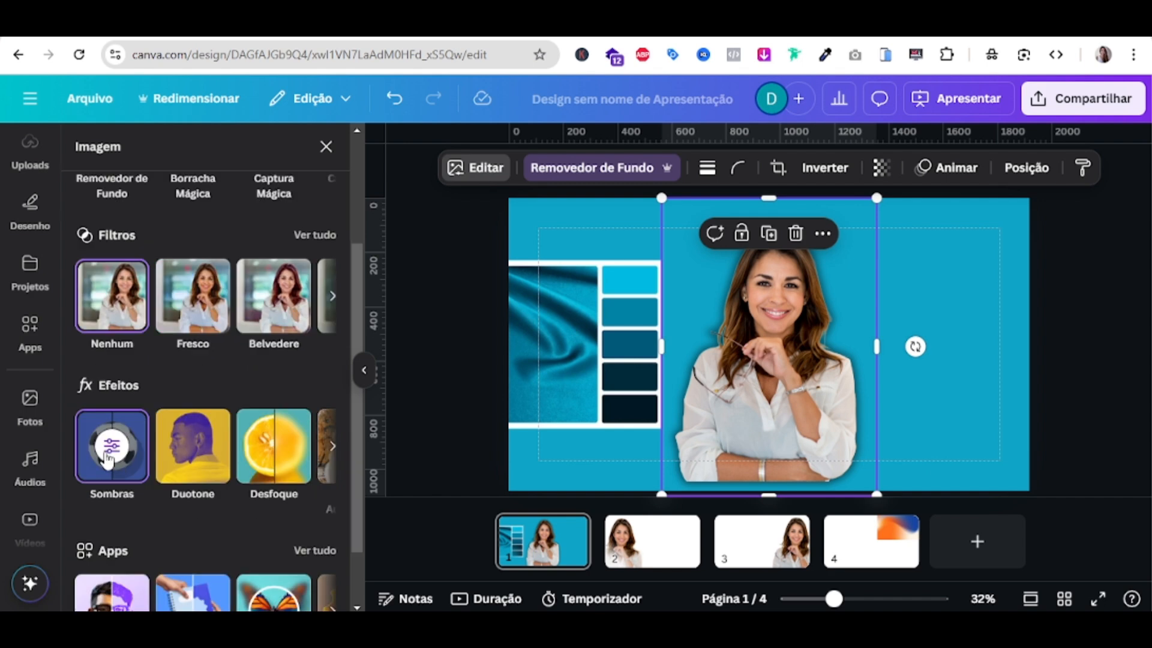
{"action": "left_click", "coordinate": [110, 462]}
{"action": "left_click", "coordinate": [226, 334]}
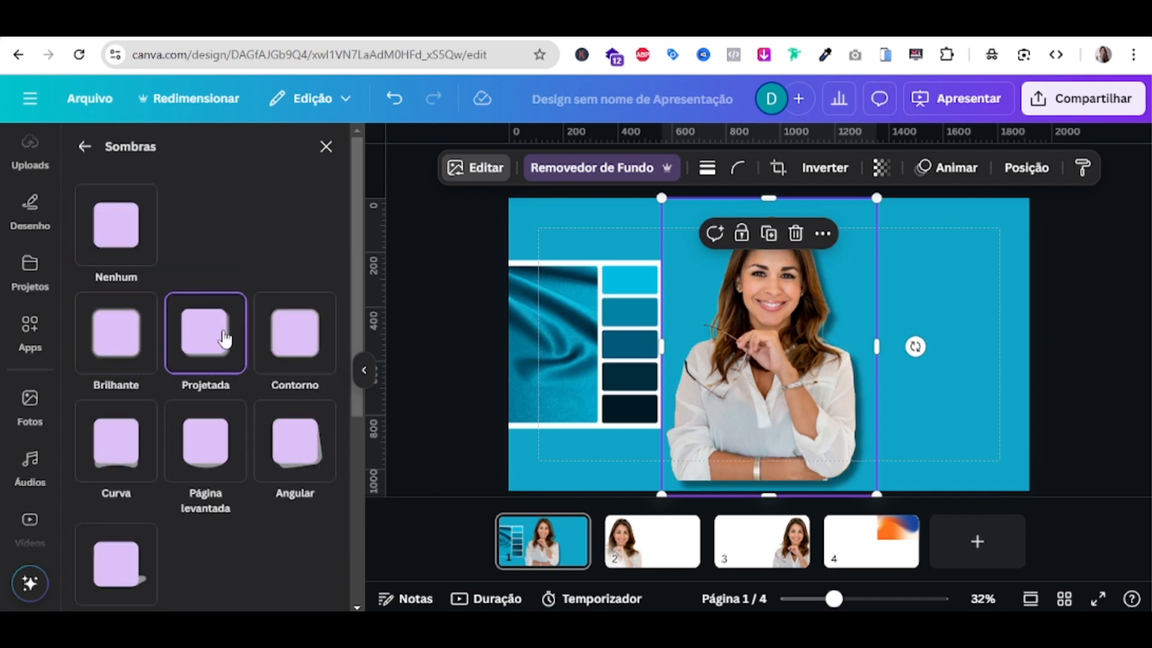
{"action": "left_click", "coordinate": [301, 331]}
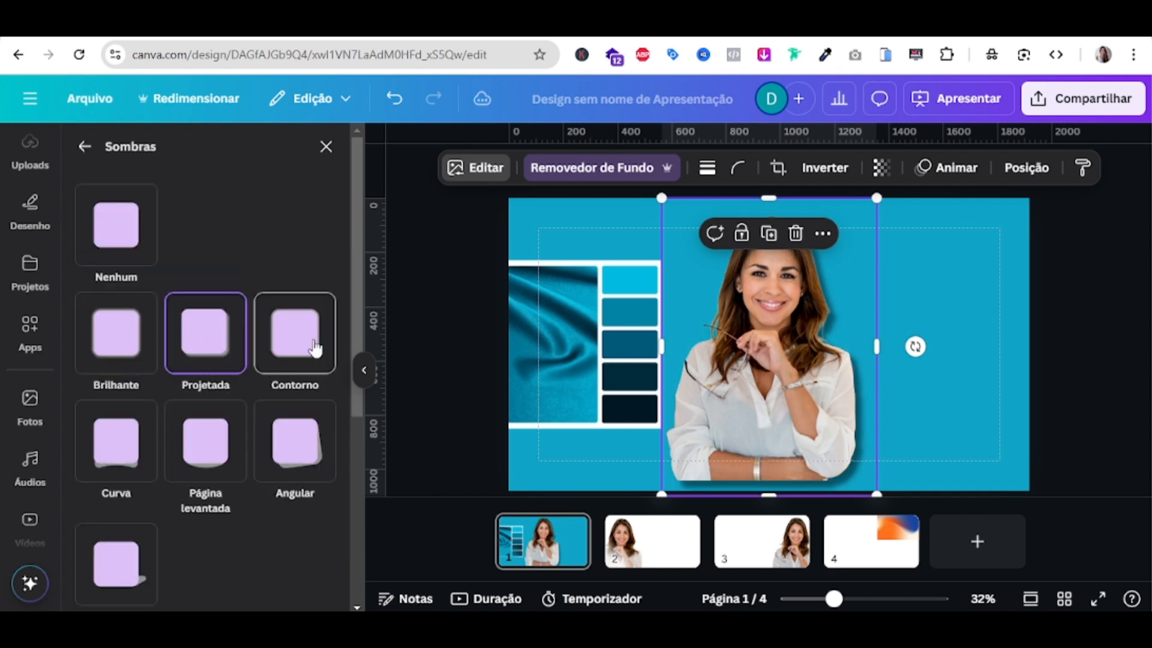
{"action": "left_click", "coordinate": [118, 474]}
{"action": "left_click", "coordinate": [183, 473]}
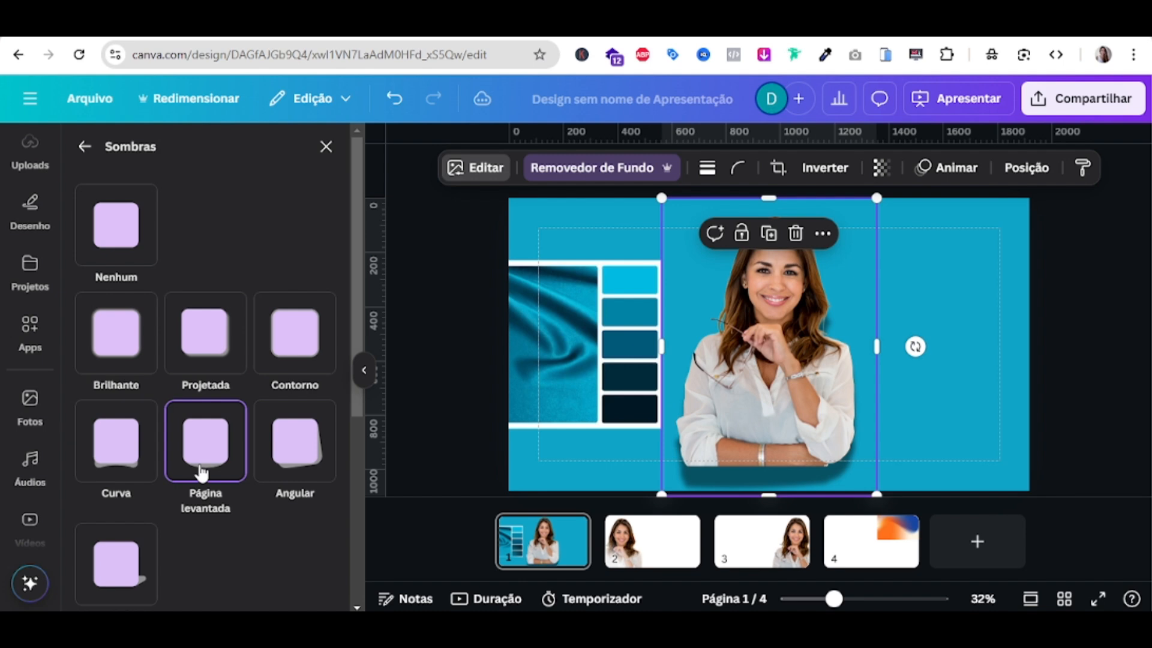
{"action": "left_click", "coordinate": [302, 448]}
Apply the Plano de fundo shadow to the woman's photo with blur level 21 and direction -11
{"action": "scroll", "coordinate": [296, 449], "scroll_direction": "down", "scroll_amount": 3}
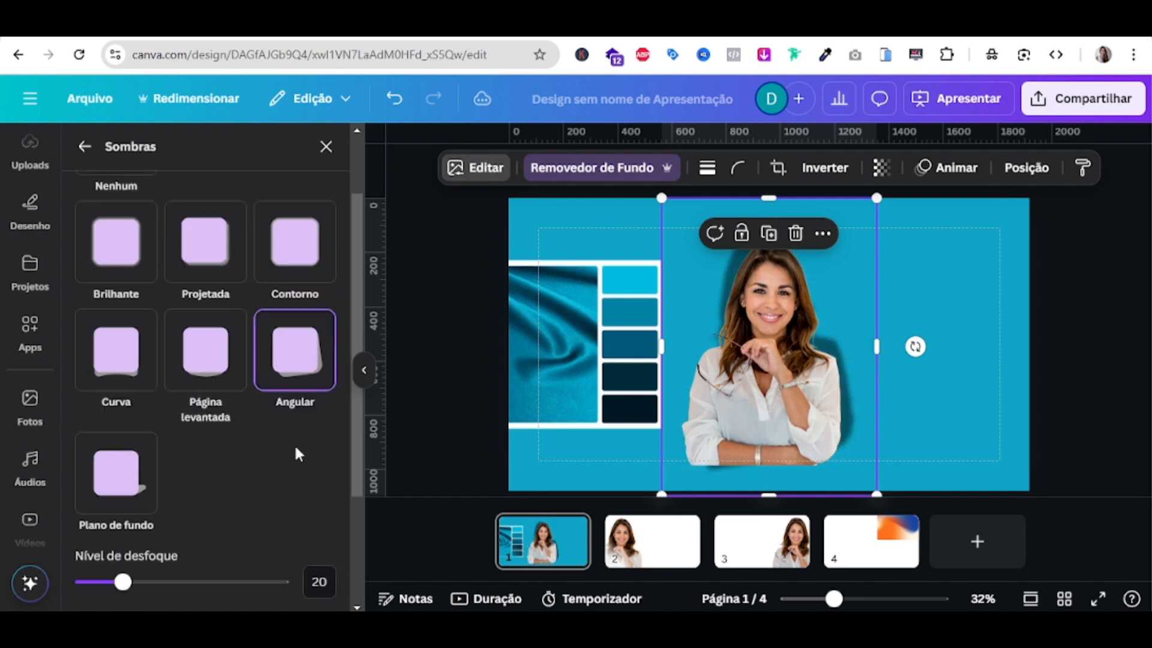
{"action": "left_click", "coordinate": [138, 429]}
{"action": "scroll", "coordinate": [284, 438], "scroll_direction": "down", "scroll_amount": 2}
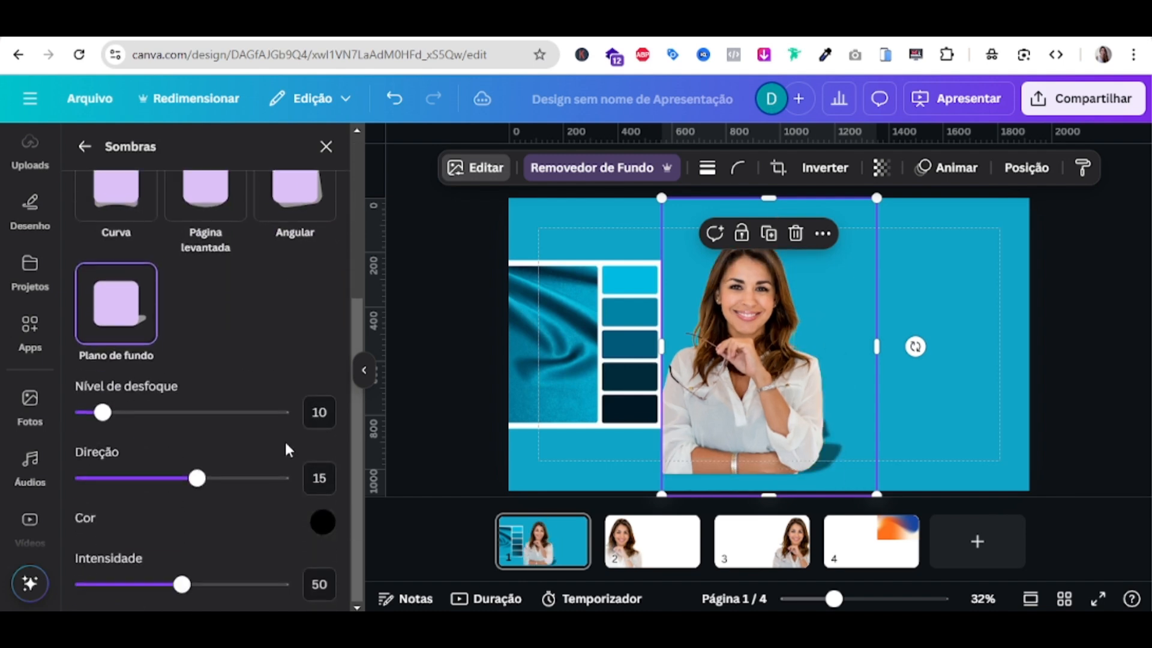
{"action": "scroll", "coordinate": [285, 444], "scroll_direction": "up", "scroll_amount": 2}
{"action": "scroll", "coordinate": [286, 448], "scroll_direction": "down", "scroll_amount": 2}
{"action": "mouse_move", "coordinate": [113, 424]}
{"action": "left_mouse_down"}
{"action": "mouse_move", "coordinate": [206, 418]}
{"action": "mouse_move", "coordinate": [127, 423]}
{"action": "left_mouse_up"}
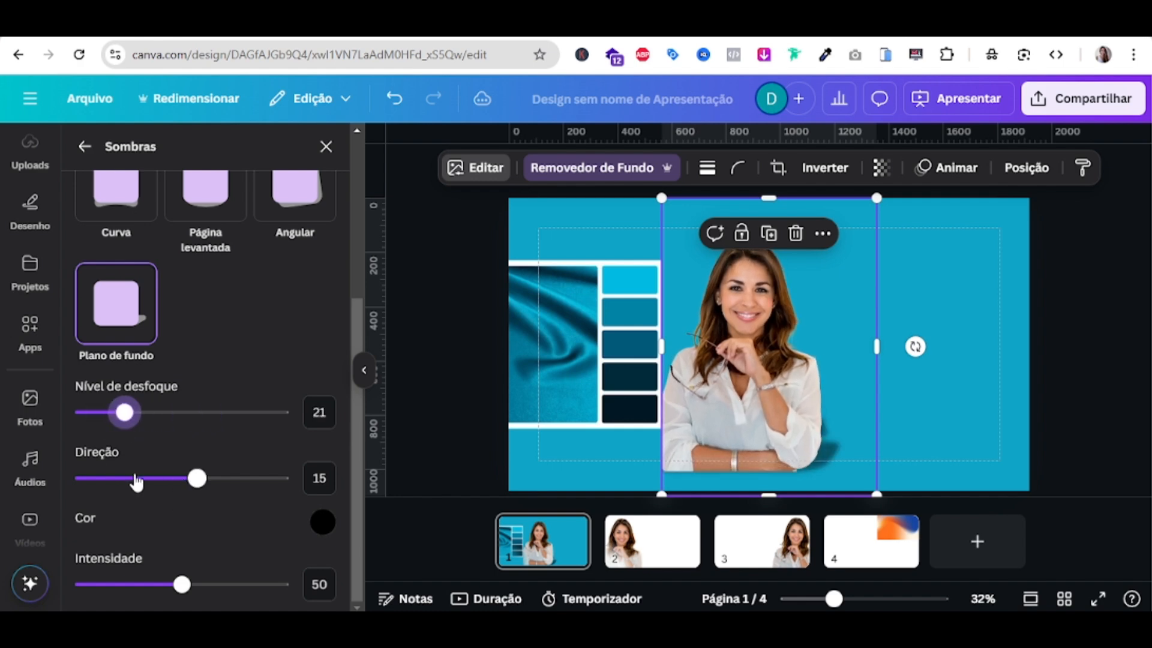
{"action": "left_click_drag", "start_coordinate": [137, 480], "coordinate": [171, 479]}
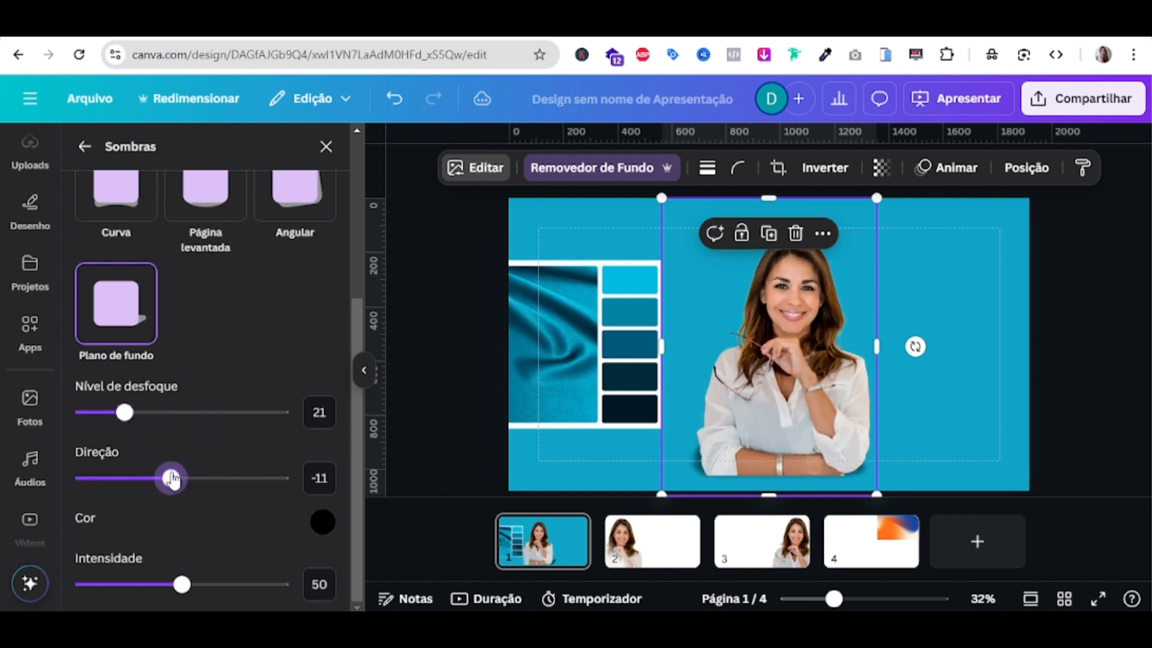
Apply the Contorno shadow to the woman's photo on page 1 and set its intensity to 100
{"action": "mouse_move", "coordinate": [181, 584]}
{"action": "left_mouse_down"}
{"action": "mouse_move", "coordinate": [134, 584]}
{"action": "mouse_move", "coordinate": [193, 586]}
{"action": "left_mouse_up"}
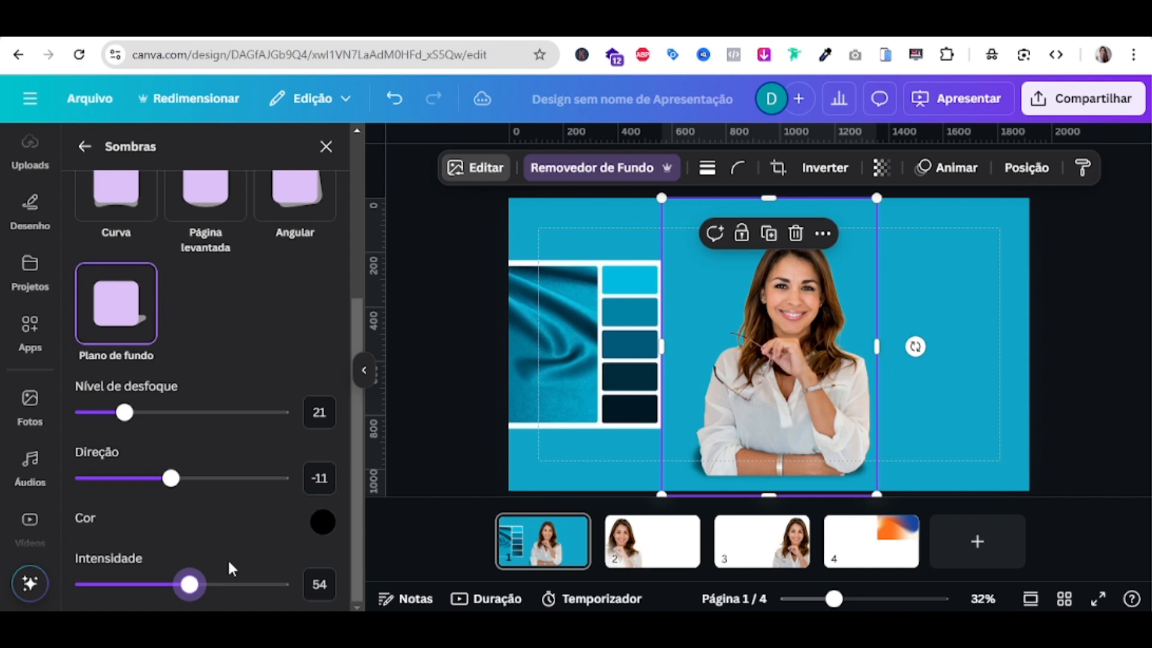
{"action": "scroll", "coordinate": [228, 558], "scroll_direction": "up", "scroll_amount": 5}
{"action": "left_click", "coordinate": [318, 354]}
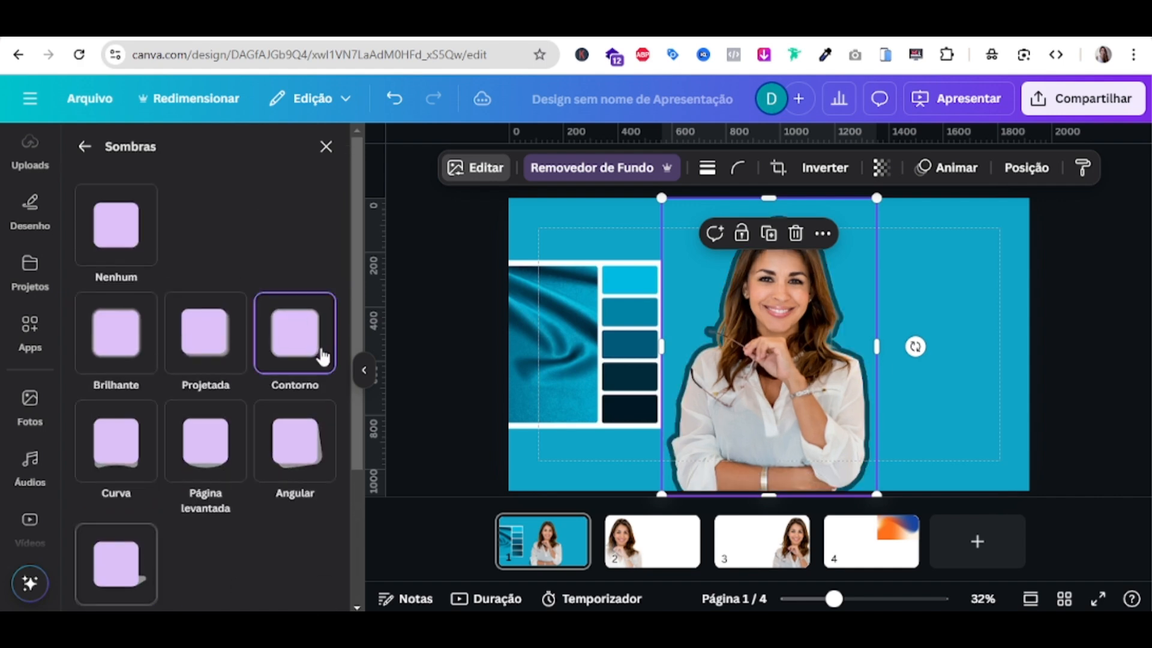
{"action": "scroll", "coordinate": [292, 423], "scroll_direction": "down", "scroll_amount": 3}
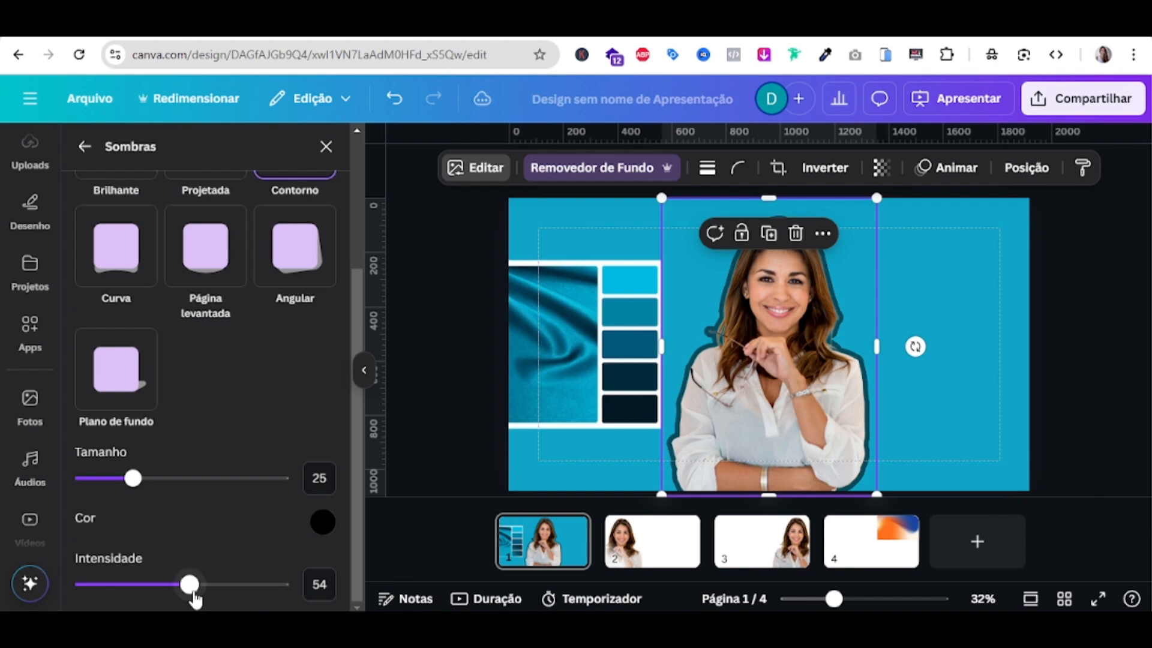
{"action": "left_click_drag", "start_coordinate": [190, 584], "coordinate": [315, 595]}
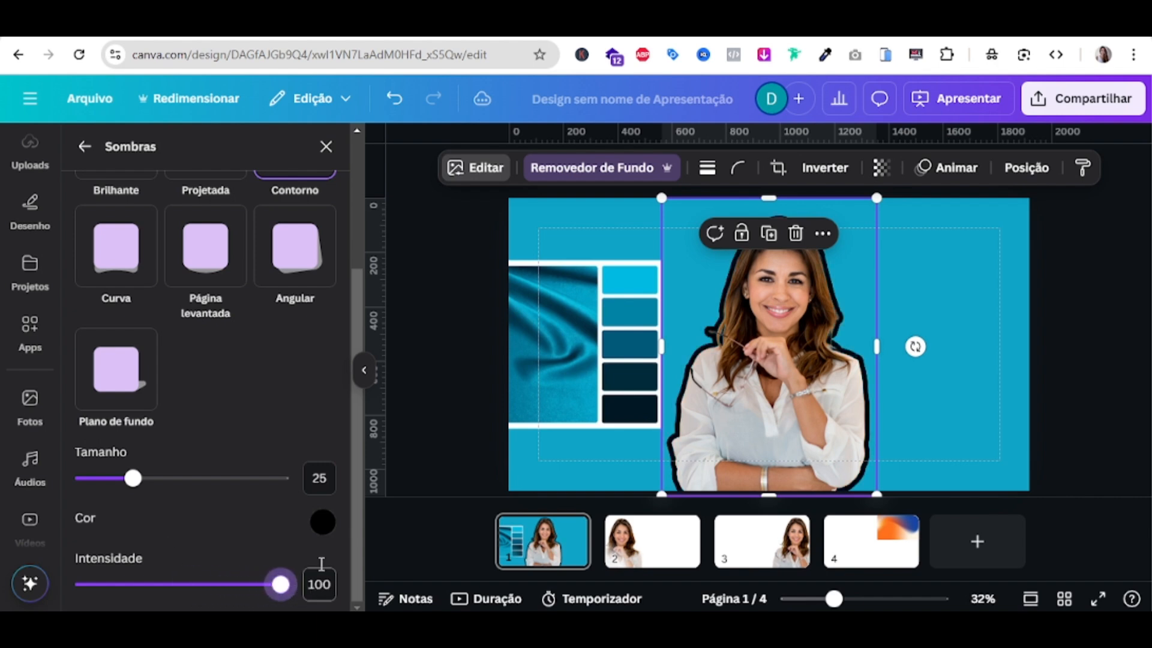
{"action": "left_click", "coordinate": [323, 522]}
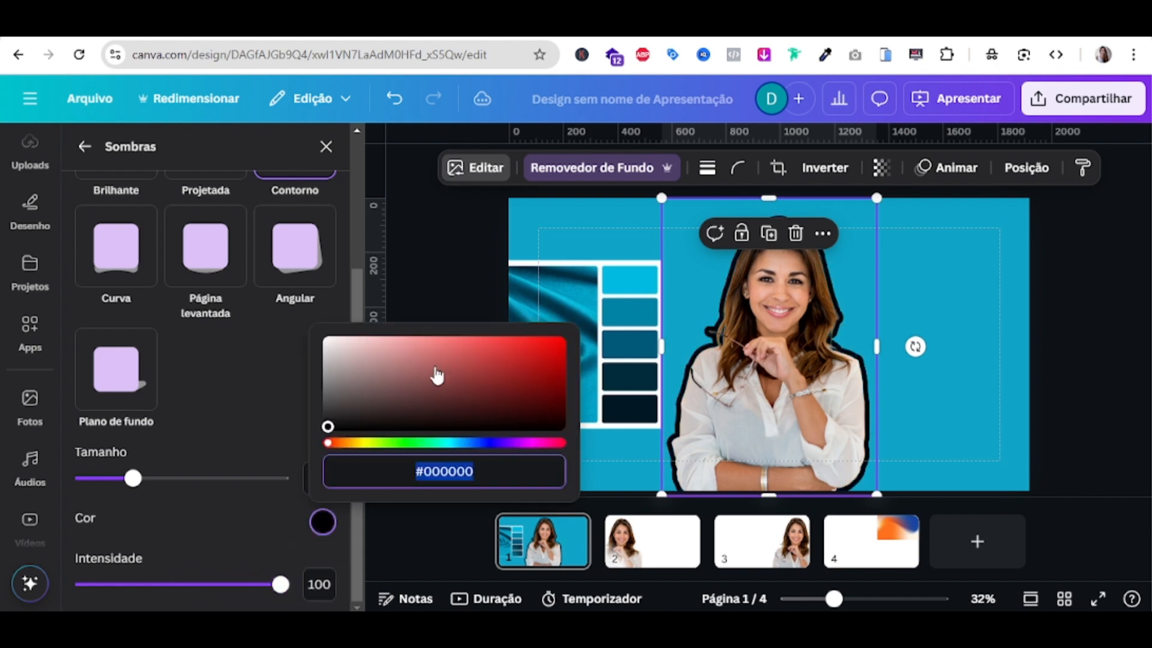
{"action": "left_click", "coordinate": [617, 448]}
Set page 1's background to the dark teal among the colours extracted from the blue palette photo
{"action": "left_click", "coordinate": [588, 242]}
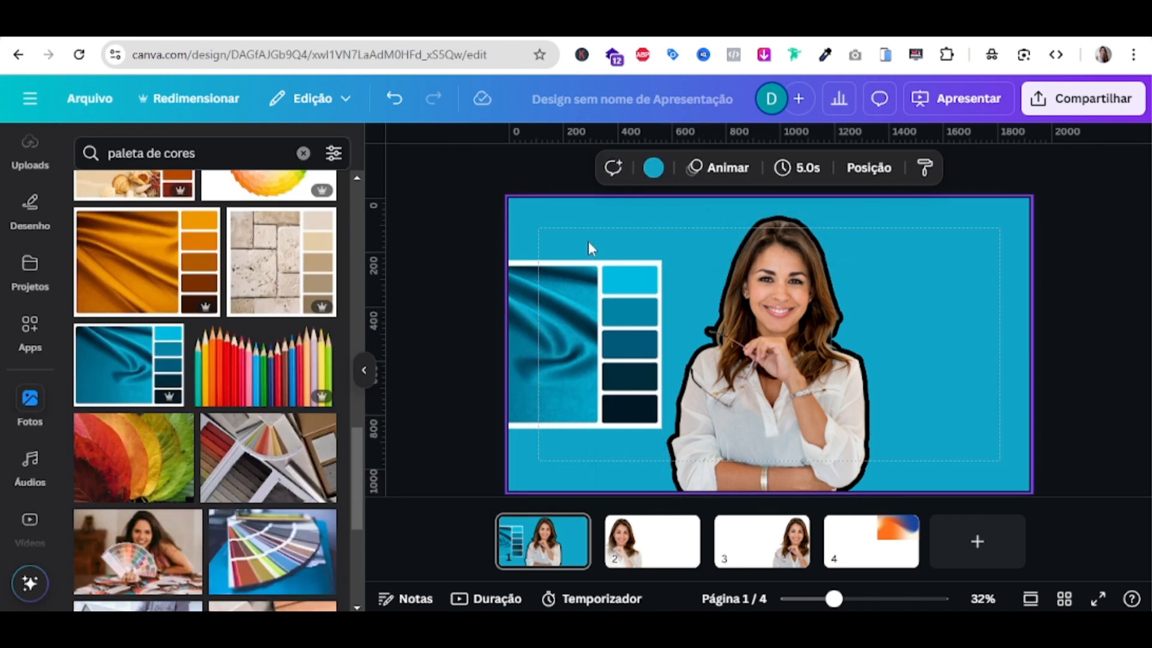
{"action": "left_click", "coordinate": [652, 169]}
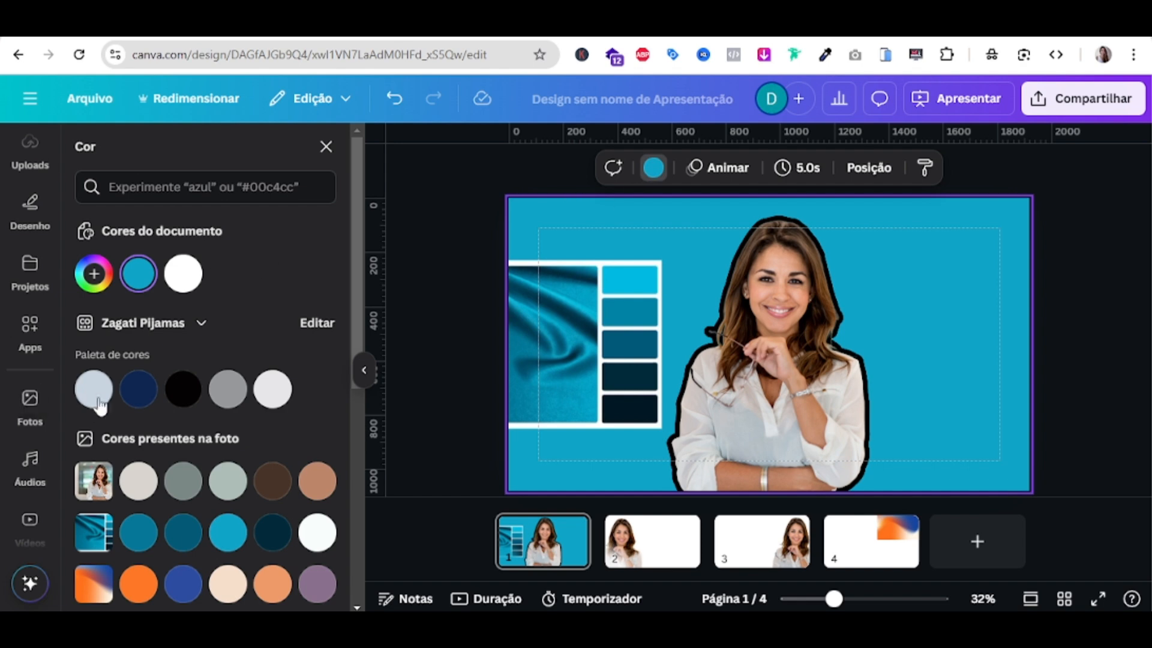
{"action": "left_click", "coordinate": [102, 271]}
{"action": "left_click", "coordinate": [783, 365]}
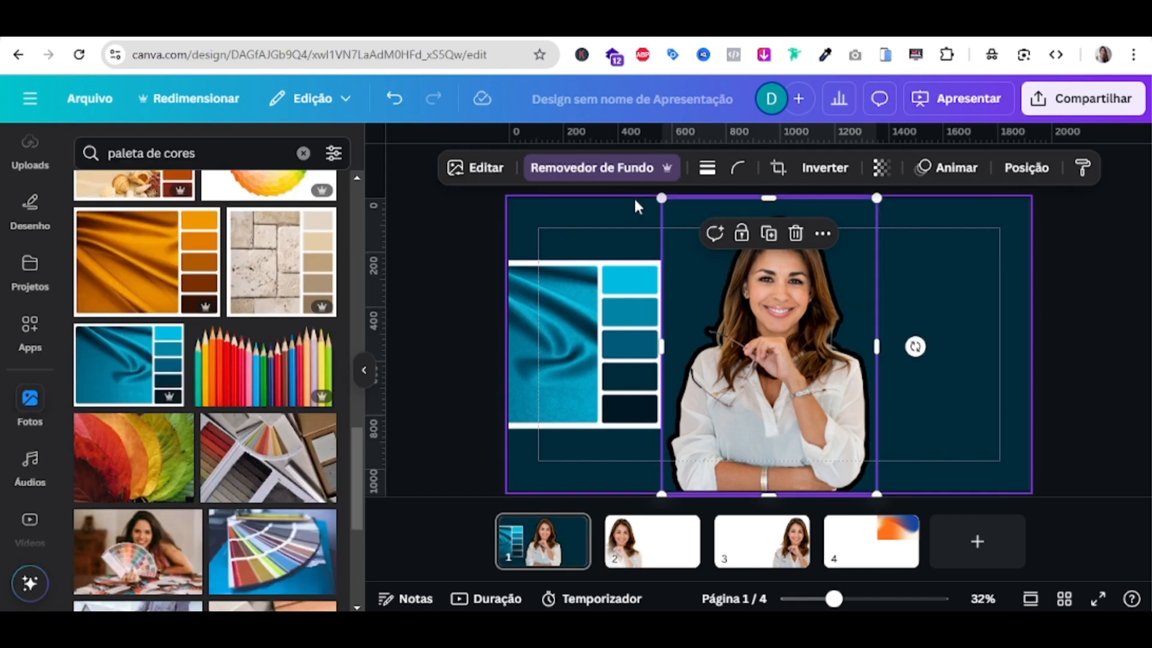
{"action": "left_click", "coordinate": [487, 174]}
{"action": "left_click", "coordinate": [113, 454]}
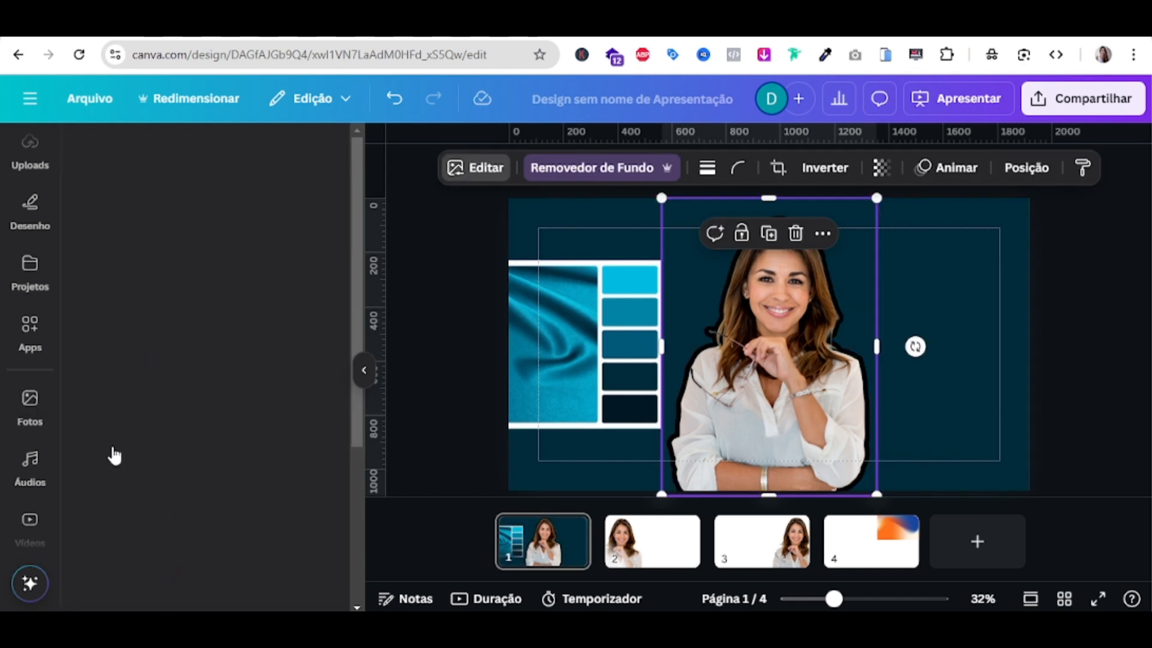
{"action": "scroll", "coordinate": [325, 527], "scroll_direction": "down", "scroll_amount": 3}
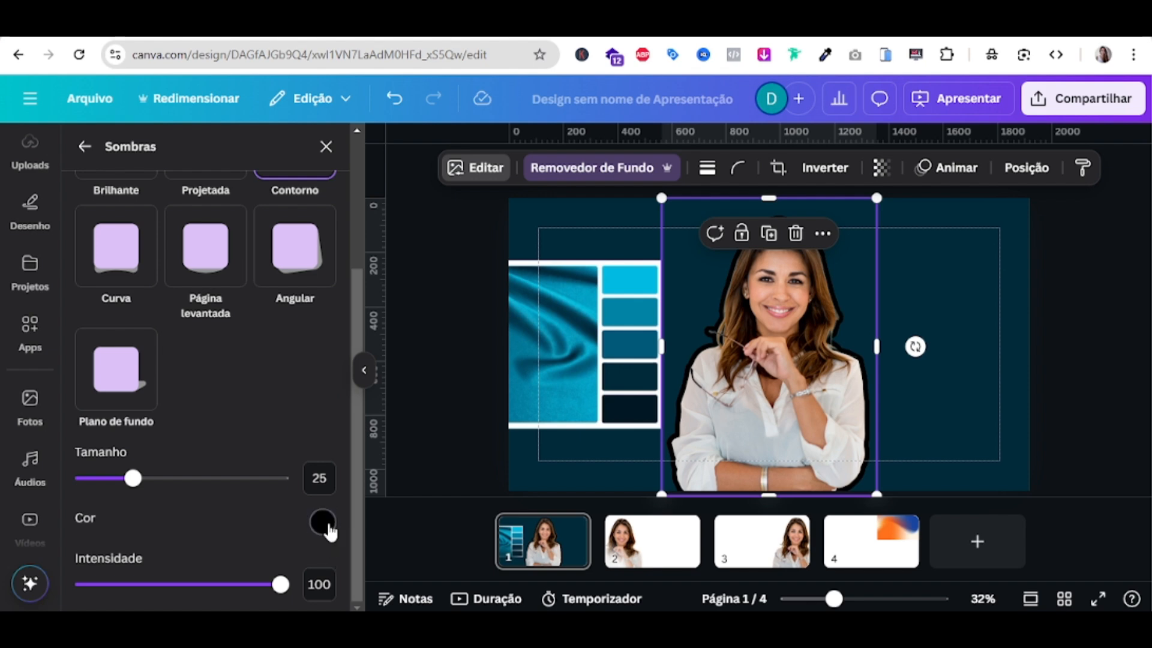
{"action": "left_click", "coordinate": [328, 528]}
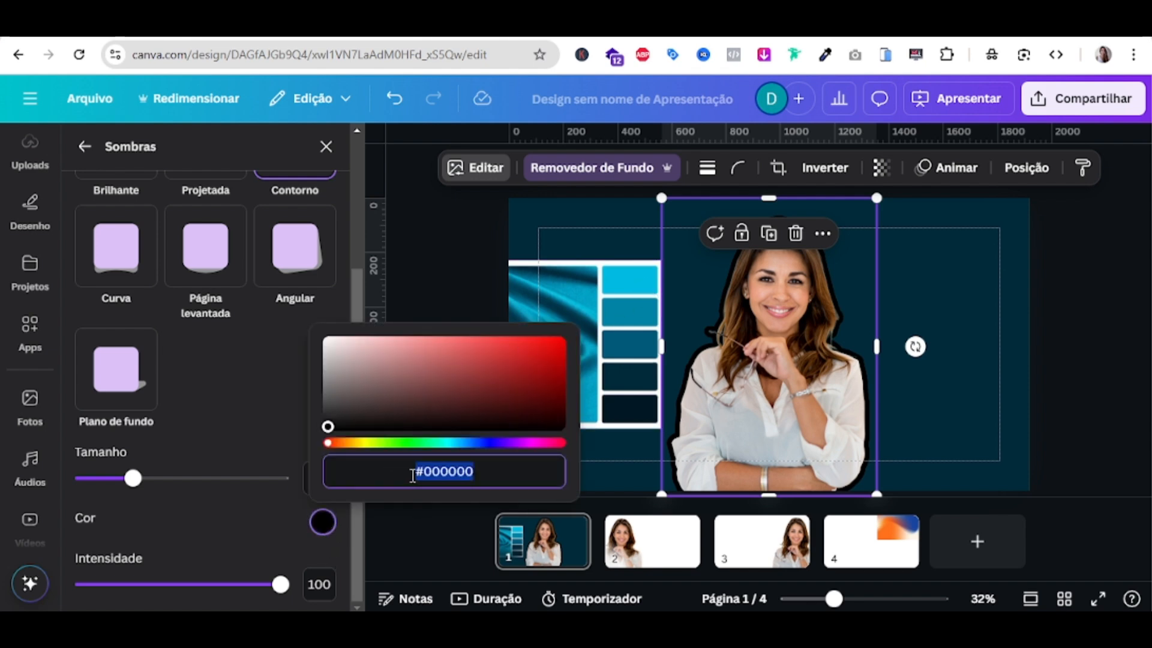
{"action": "left_click", "coordinate": [595, 468]}
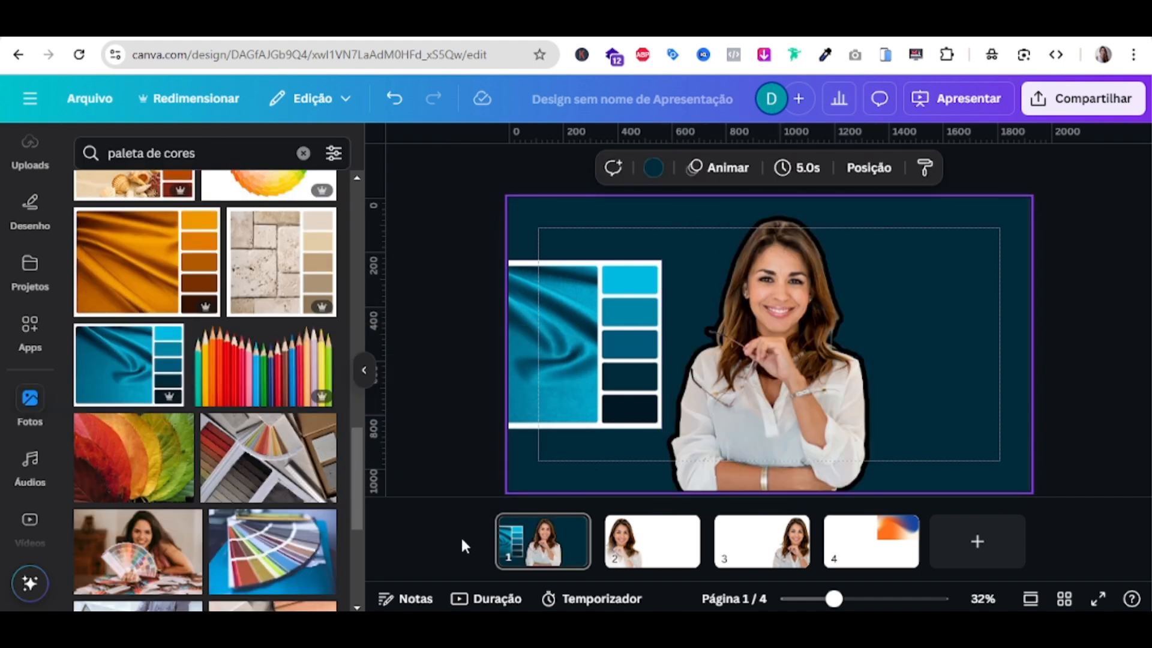
Add a square shape and resize it into a rectangle across the upper part of the palette photo's fabric area
{"action": "scroll", "coordinate": [38, 223], "scroll_direction": "up", "scroll_amount": 4}
{"action": "left_click", "coordinate": [38, 224]}
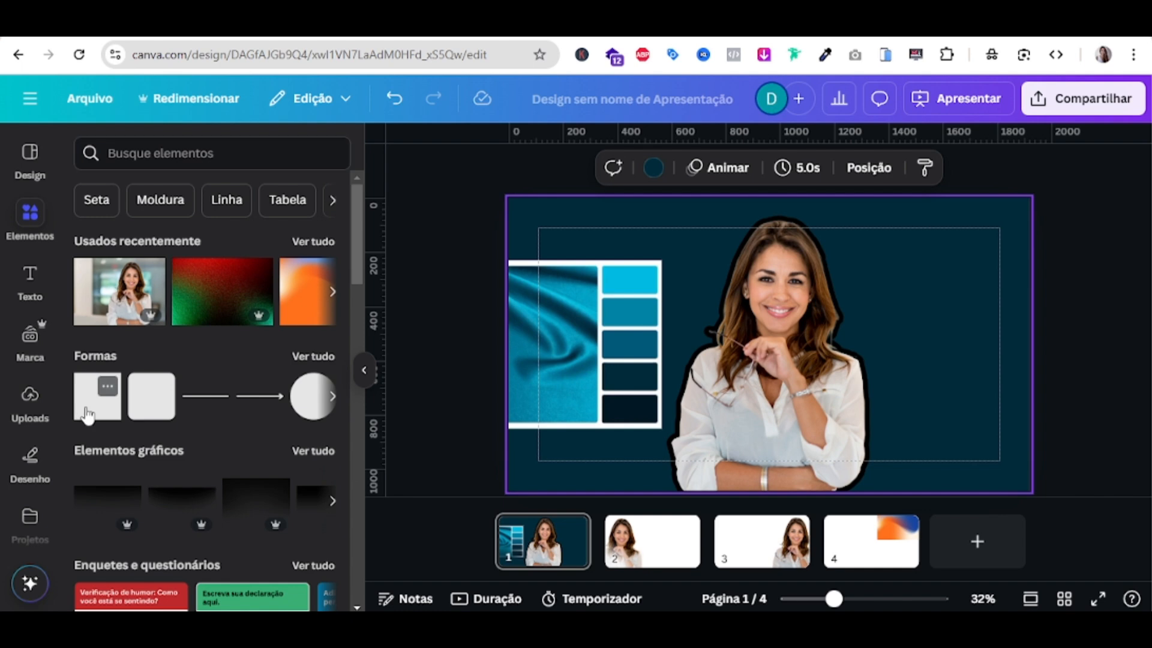
{"action": "left_click", "coordinate": [87, 413]}
{"action": "left_click_drag", "start_coordinate": [757, 324], "coordinate": [540, 288]}
{"action": "left_click_drag", "start_coordinate": [551, 362], "coordinate": [546, 309]}
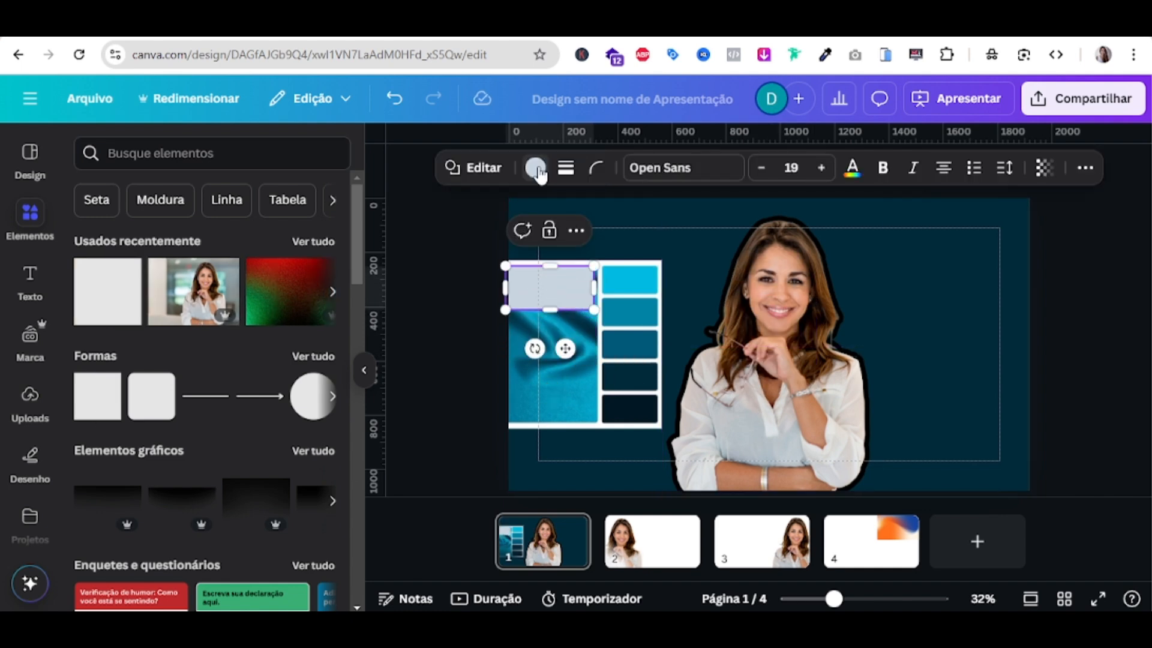
Fill the rectangle with the light blue sampled from the palette photo's first swatch and copy its hex code, #01BAE2
{"action": "left_click", "coordinate": [535, 169]}
{"action": "left_click", "coordinate": [93, 273]}
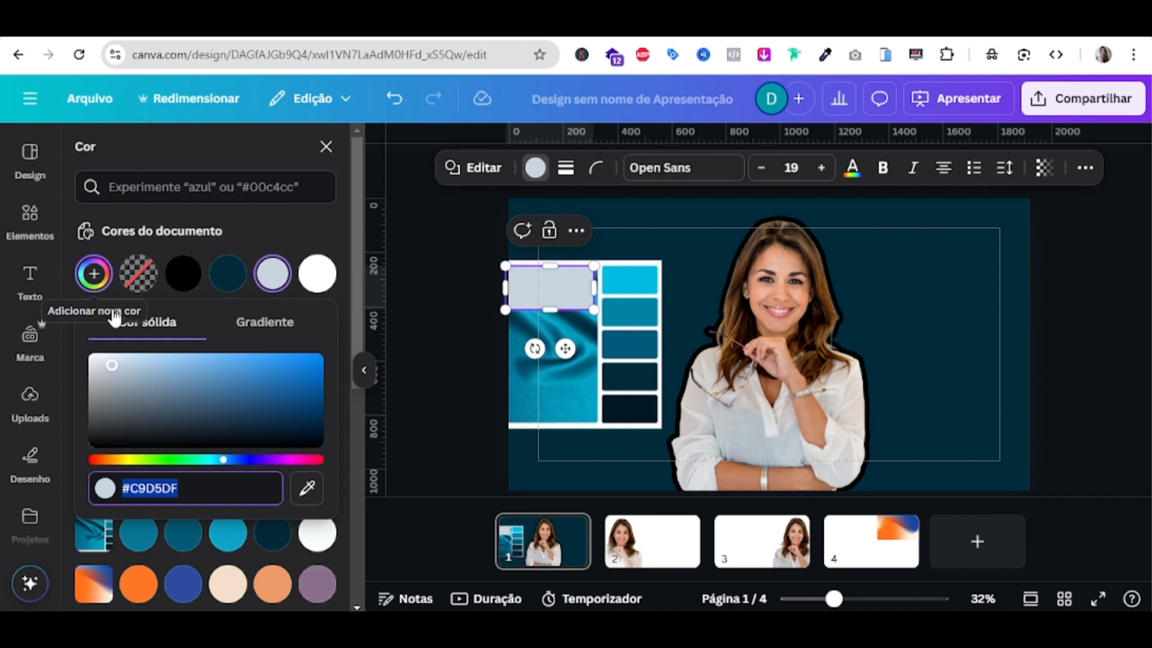
{"action": "left_click", "coordinate": [307, 488]}
{"action": "left_click", "coordinate": [629, 280]}
{"action": "left_click", "coordinate": [185, 495]}
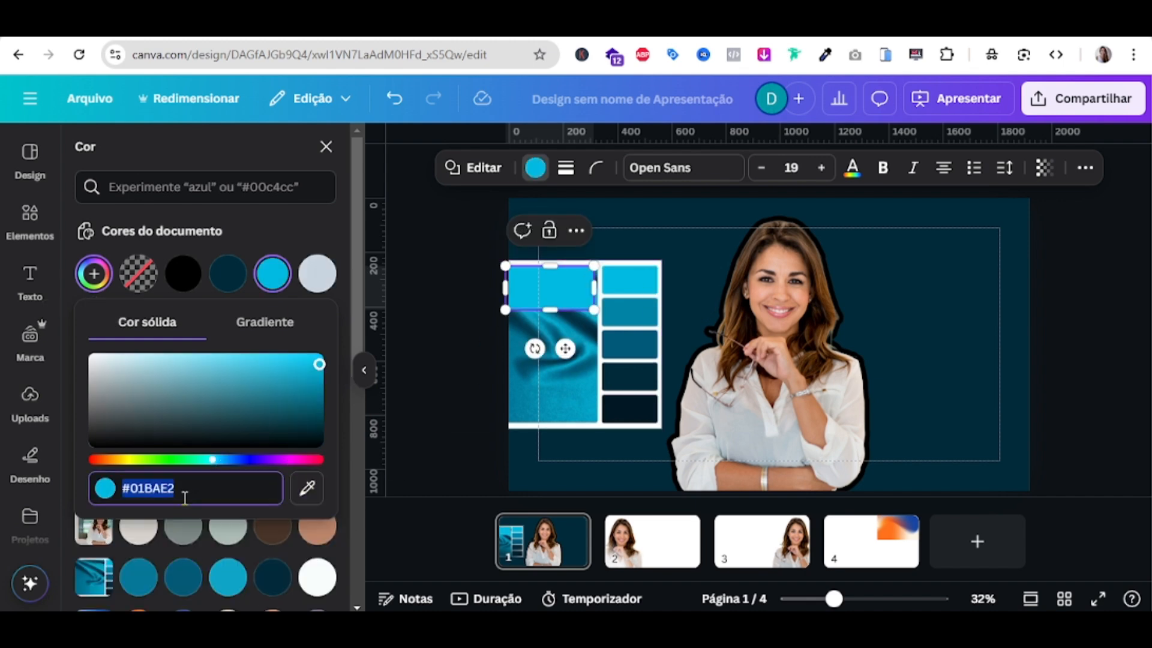
{"action": "double_click", "coordinate": [185, 495]}
Write #01bae2 inside the light blue rectangle and enlarge its font size
{"action": "left_click", "coordinate": [543, 300]}
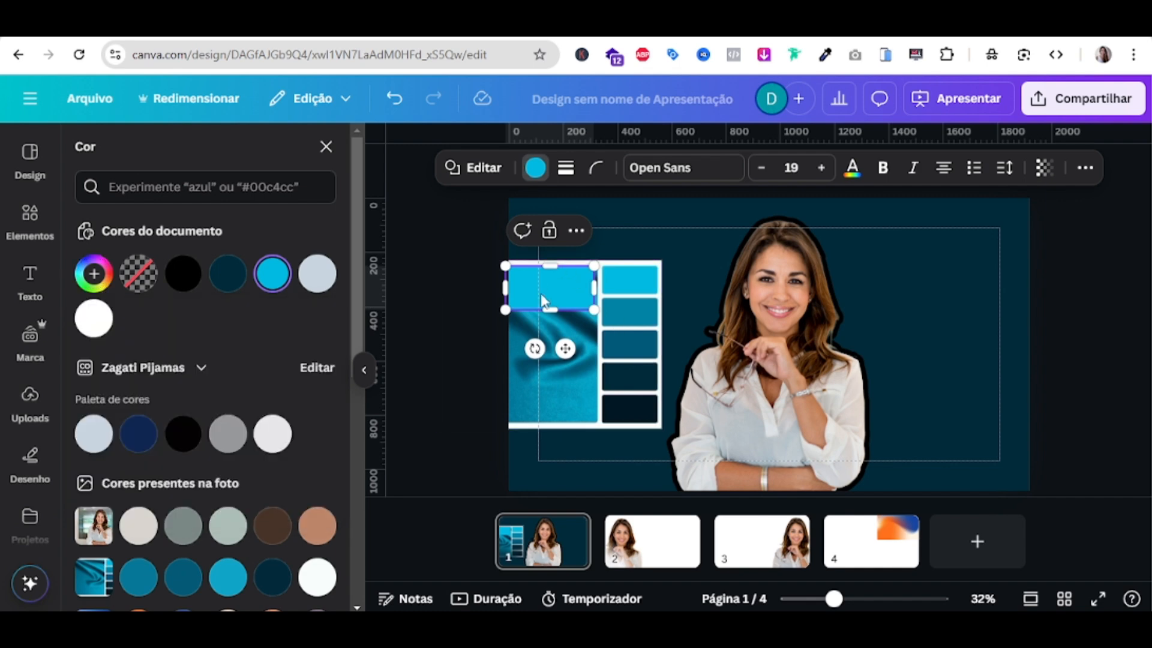
{"action": "left_click", "coordinate": [823, 169]}
{"action": "left_click", "coordinate": [823, 168]}
{"action": "left_click", "coordinate": [823, 168]}
{"action": "left_click", "coordinate": [823, 169]}
{"action": "left_click", "coordinate": [824, 169]}
{"action": "left_click", "coordinate": [824, 169]}
{"action": "left_click", "coordinate": [824, 170]}
{"action": "left_click", "coordinate": [824, 169]}
Set the Contorno outline of the woman's photo to colour #01BAE2 and size 15
{"action": "left_click", "coordinate": [797, 372]}
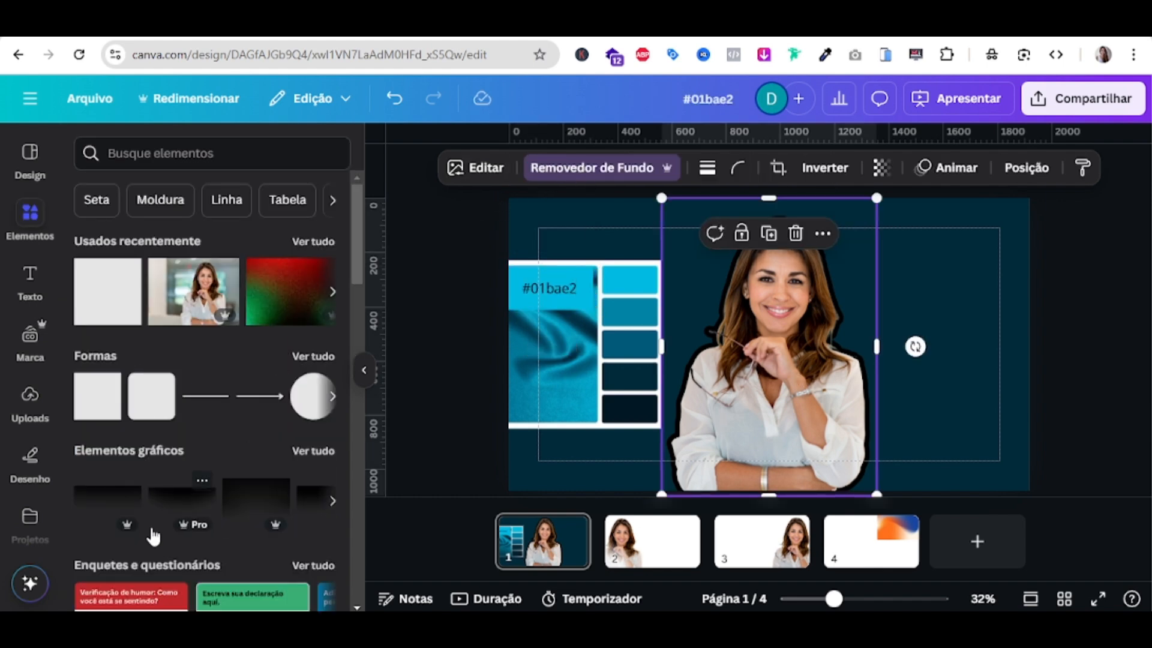
{"action": "scroll", "coordinate": [150, 516], "scroll_direction": "down", "scroll_amount": 3}
{"action": "left_click", "coordinate": [464, 167]}
{"action": "scroll", "coordinate": [96, 480], "scroll_direction": "down", "scroll_amount": 3}
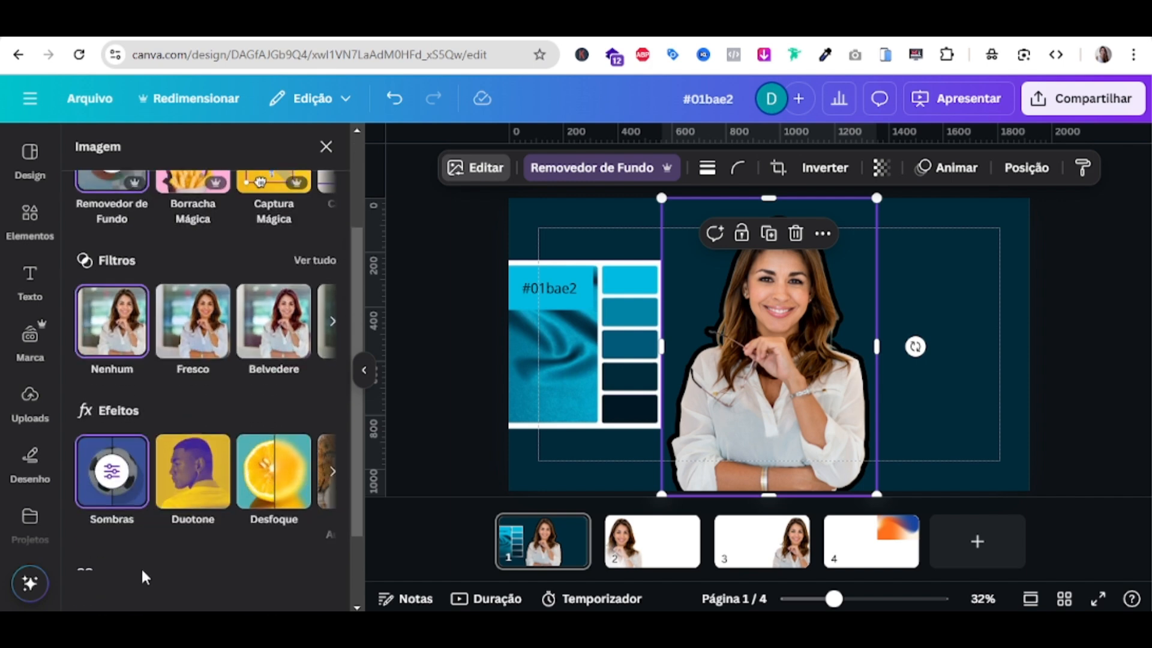
{"action": "left_click", "coordinate": [108, 457]}
{"action": "left_click", "coordinate": [289, 367]}
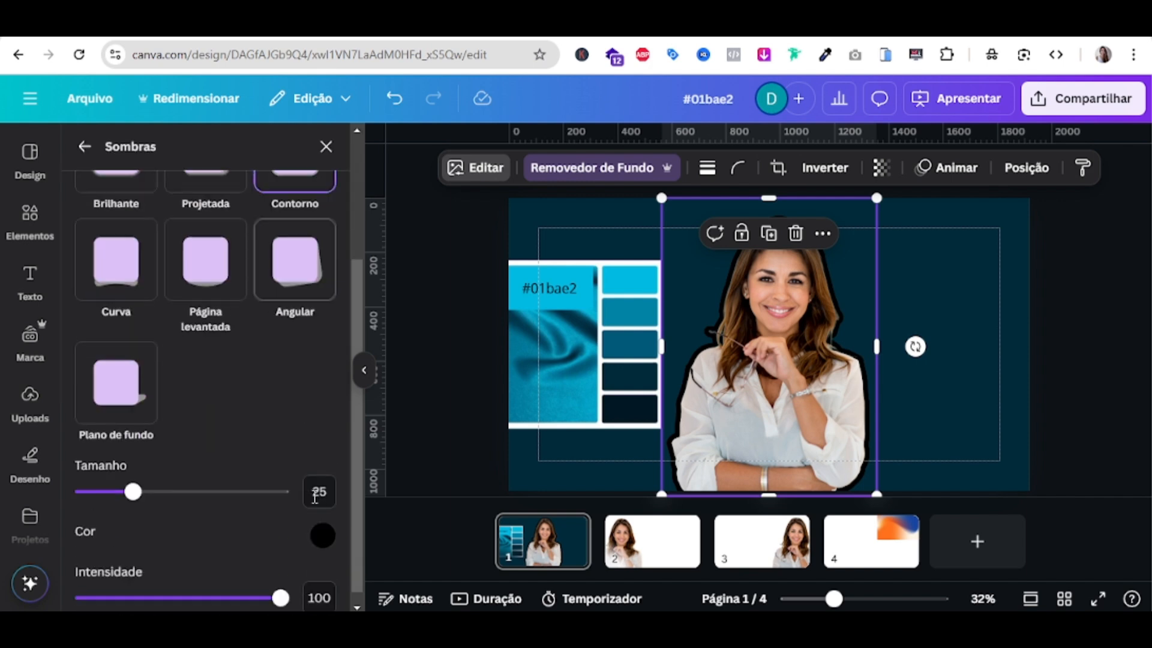
{"action": "left_click", "coordinate": [333, 535]}
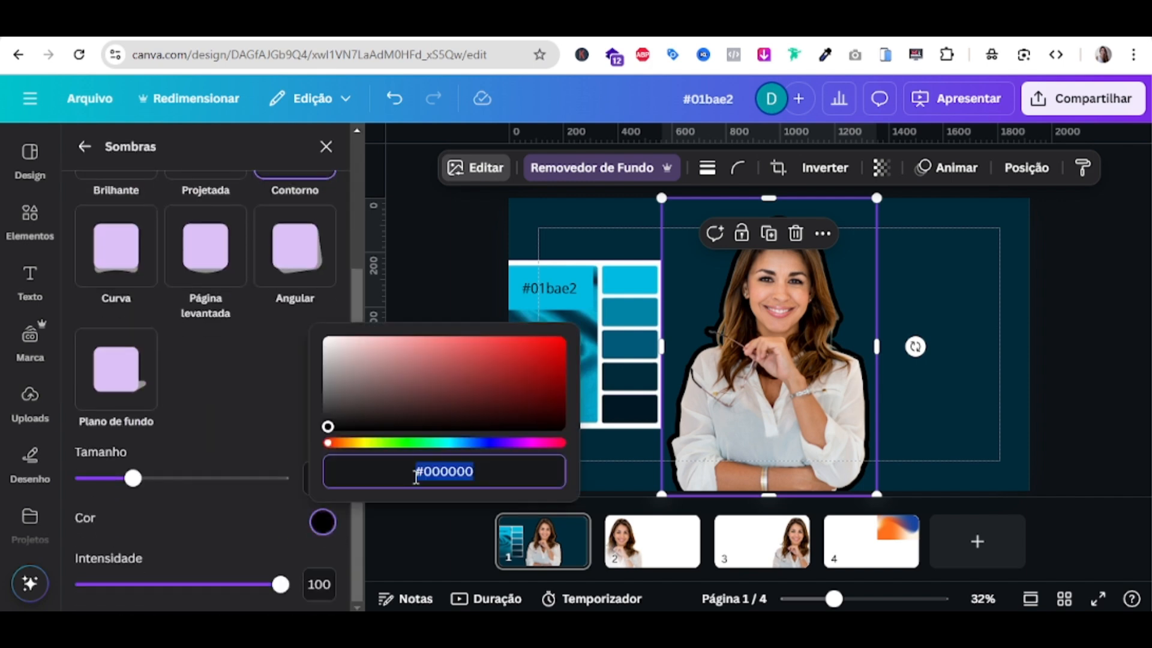
{"action": "type", "text": "#01BAE2"}
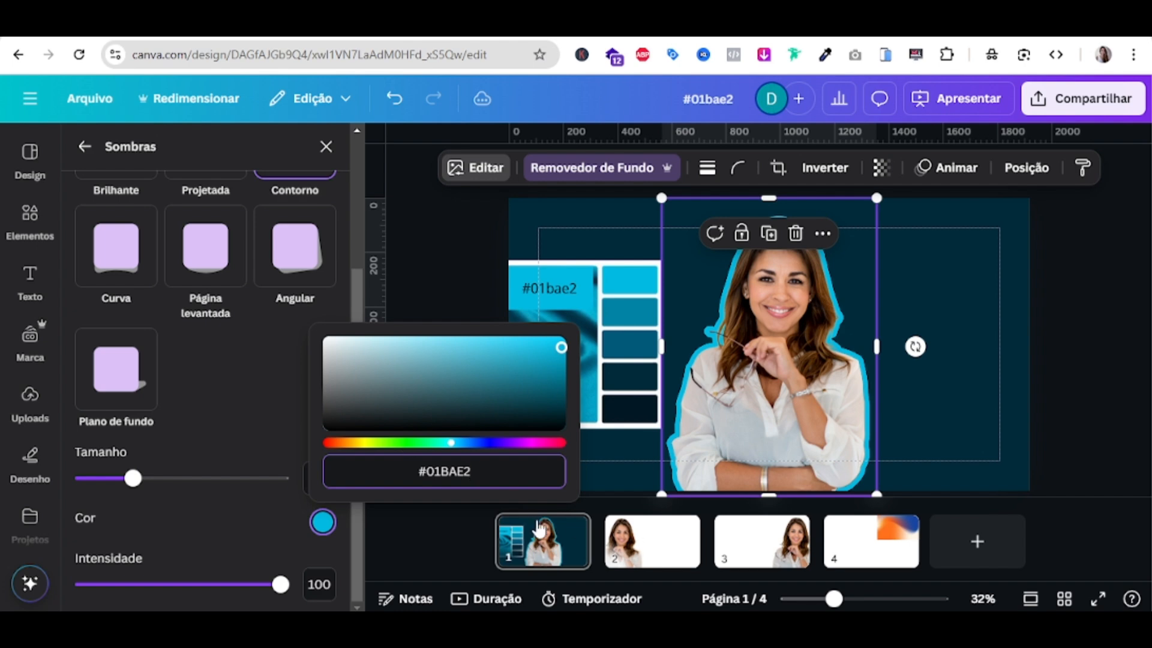
{"action": "left_click", "coordinate": [245, 533]}
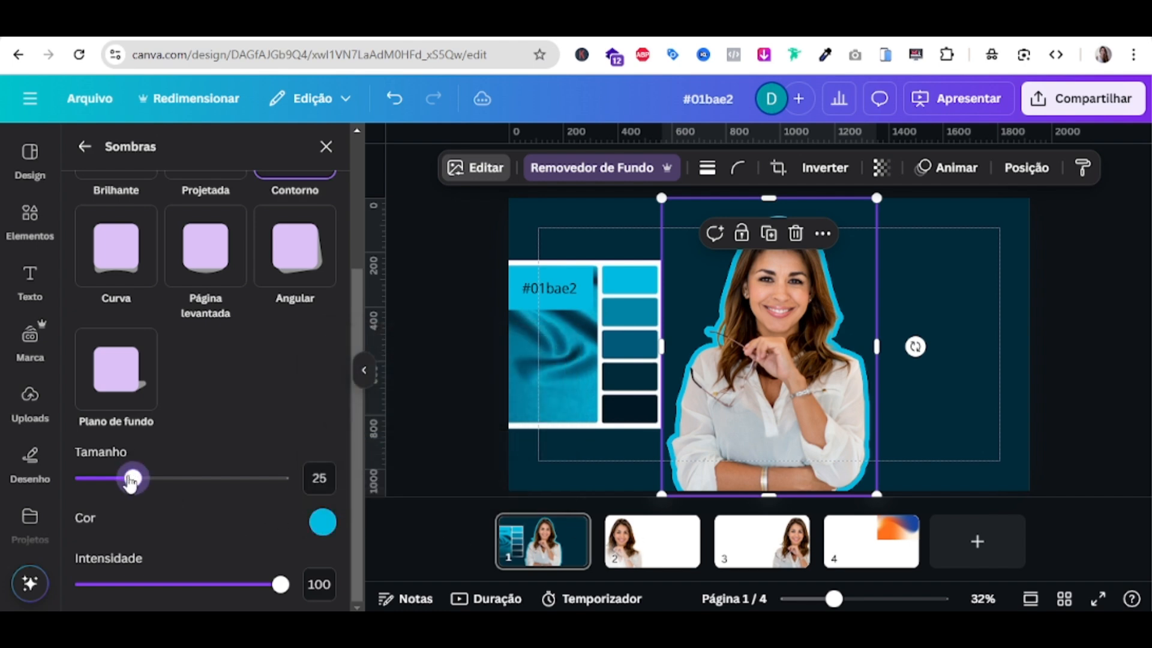
{"action": "left_click_drag", "start_coordinate": [133, 478], "coordinate": [114, 481]}
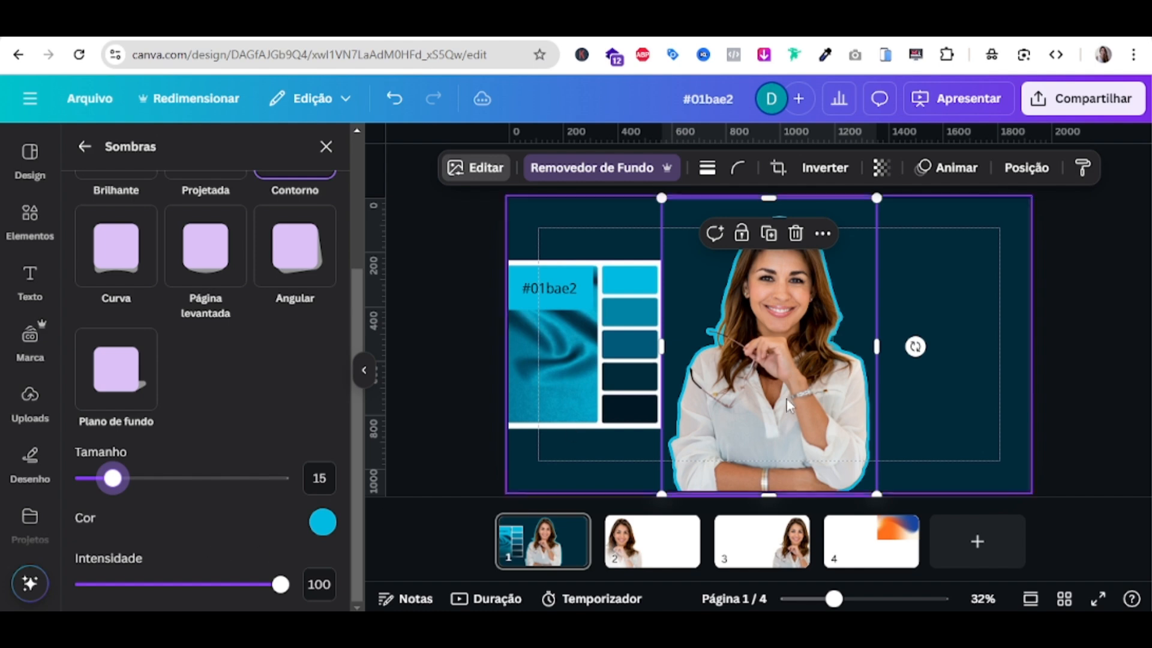
{"action": "left_click", "coordinate": [1096, 424]}
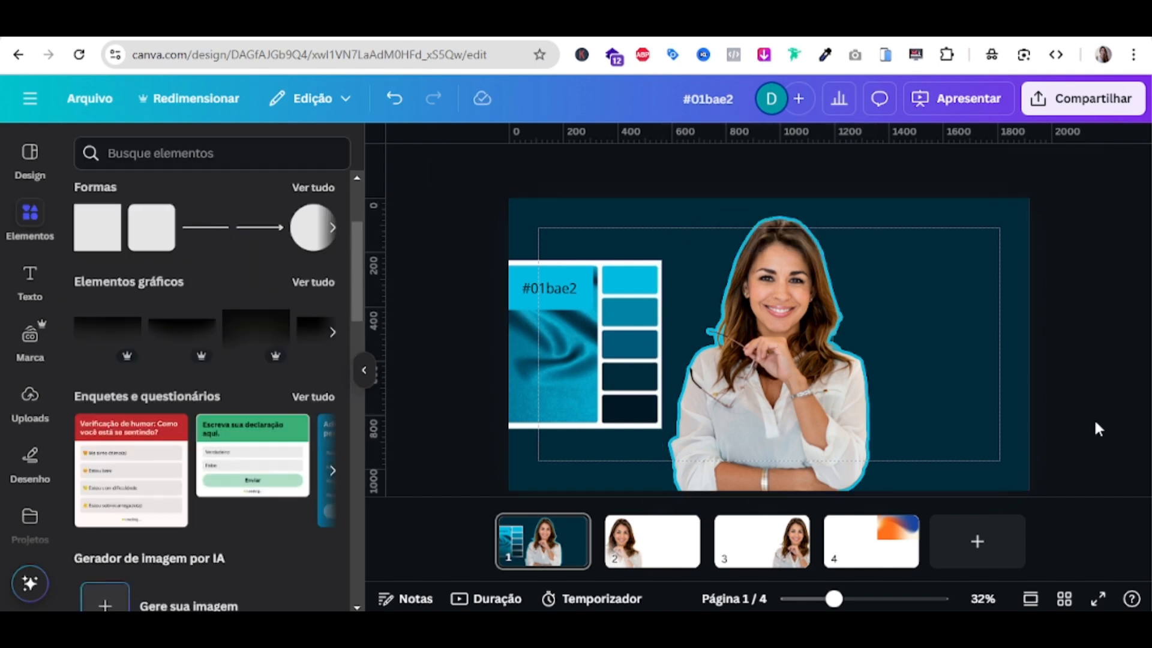
Add the curly-haired woman in green from the "mulher" photos, shrink it and place it beside the first woman
{"action": "scroll", "coordinate": [33, 501], "scroll_direction": "down", "scroll_amount": 3}
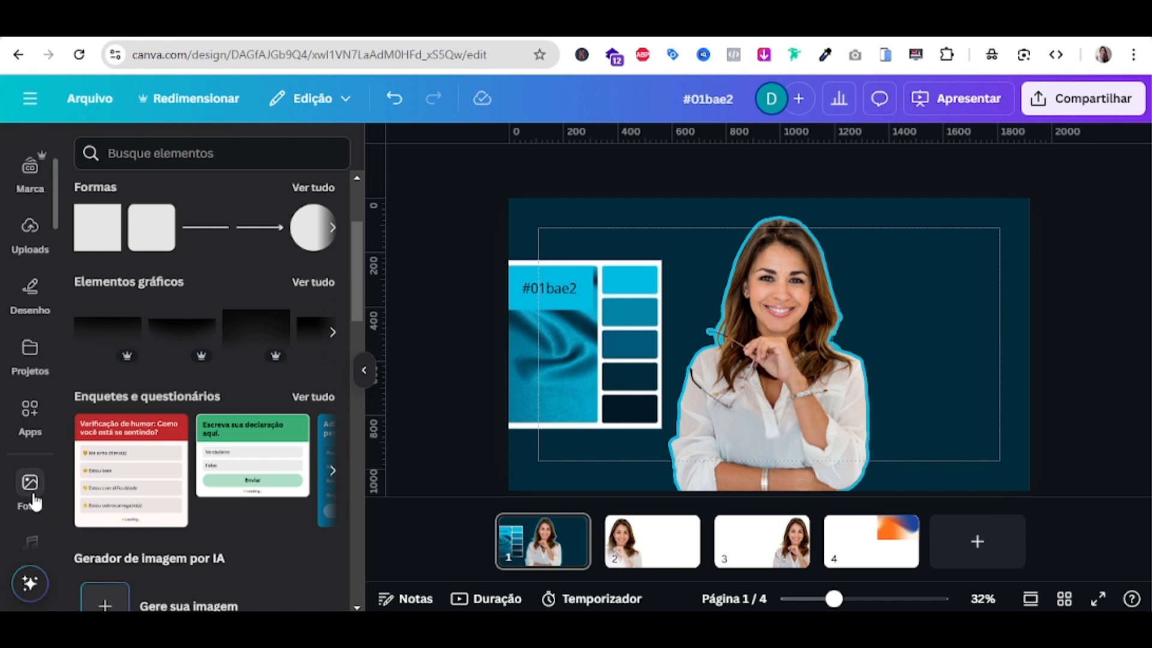
{"action": "left_click", "coordinate": [31, 486]}
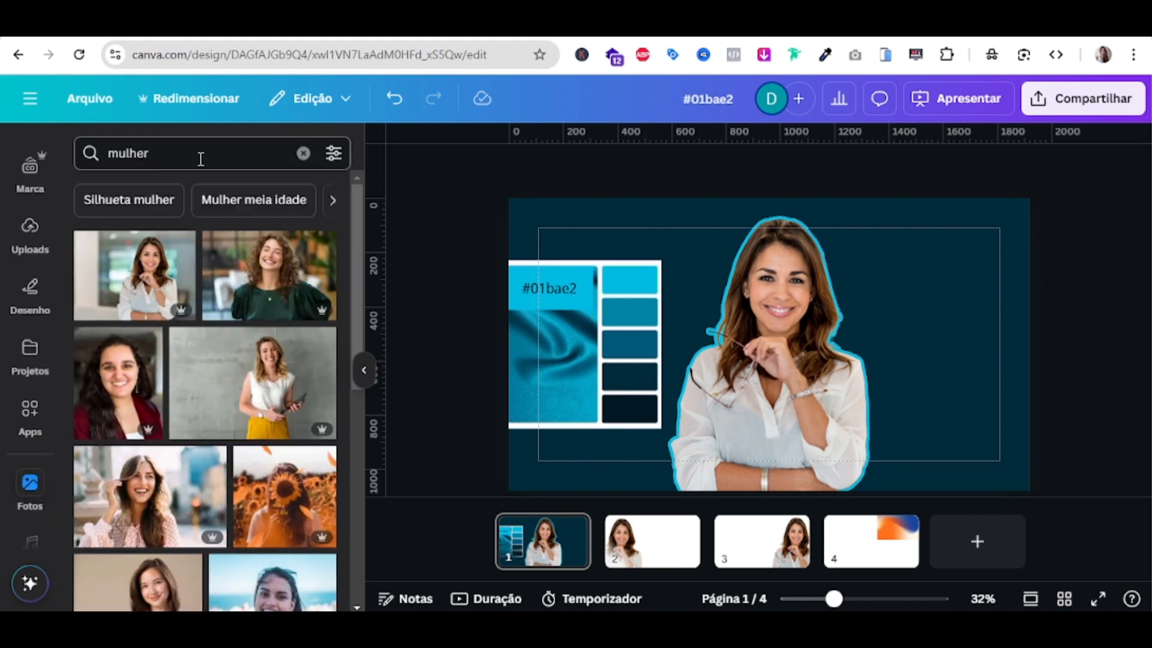
{"action": "left_click", "coordinate": [265, 291]}
{"action": "left_click_drag", "start_coordinate": [830, 309], "coordinate": [998, 361]}
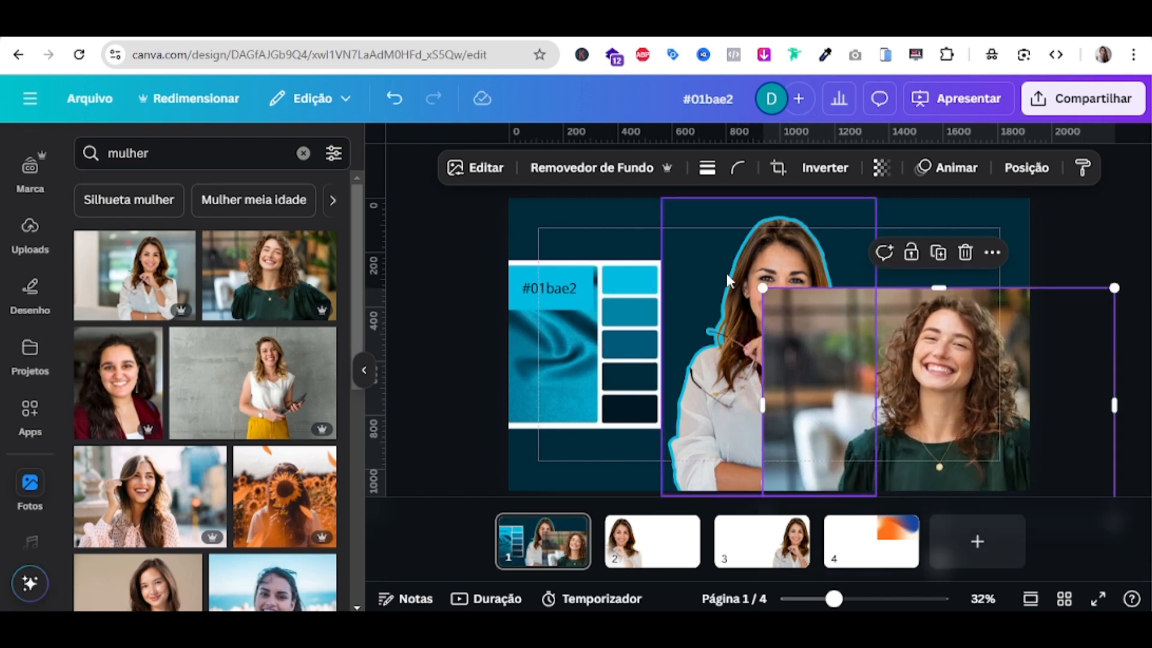
{"action": "left_click_drag", "start_coordinate": [769, 290], "coordinate": [890, 372]}
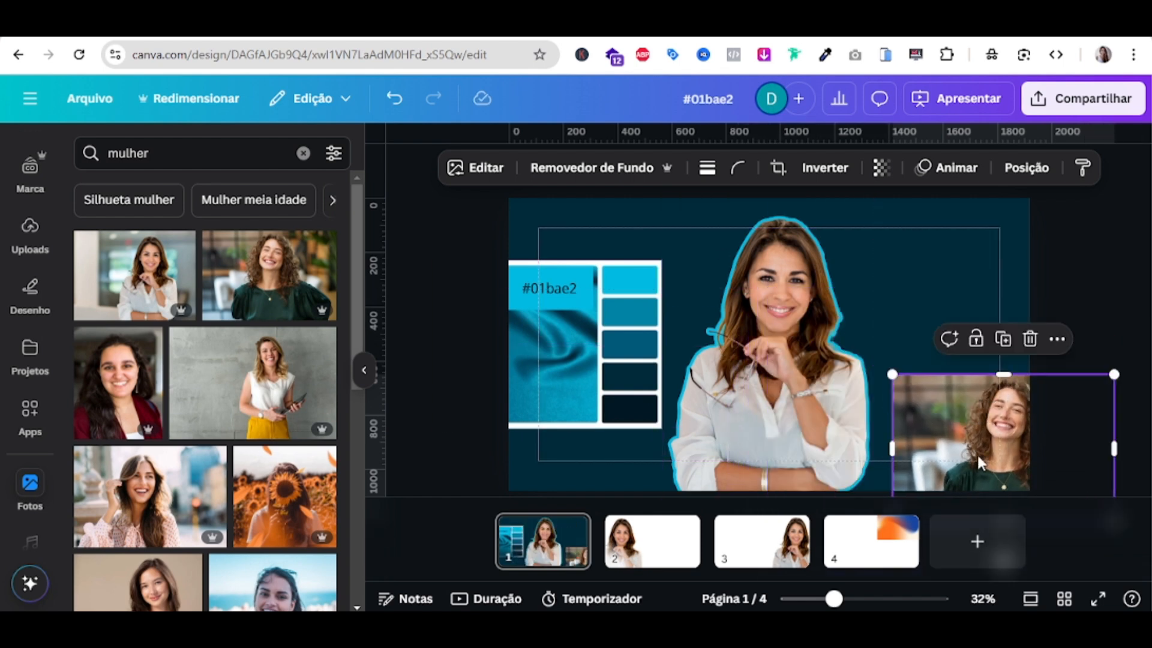
{"action": "left_click_drag", "start_coordinate": [1002, 431], "coordinate": [960, 359]}
Copy the first woman's photo style onto the curly-haired woman's photo
{"action": "left_click", "coordinate": [763, 378]}
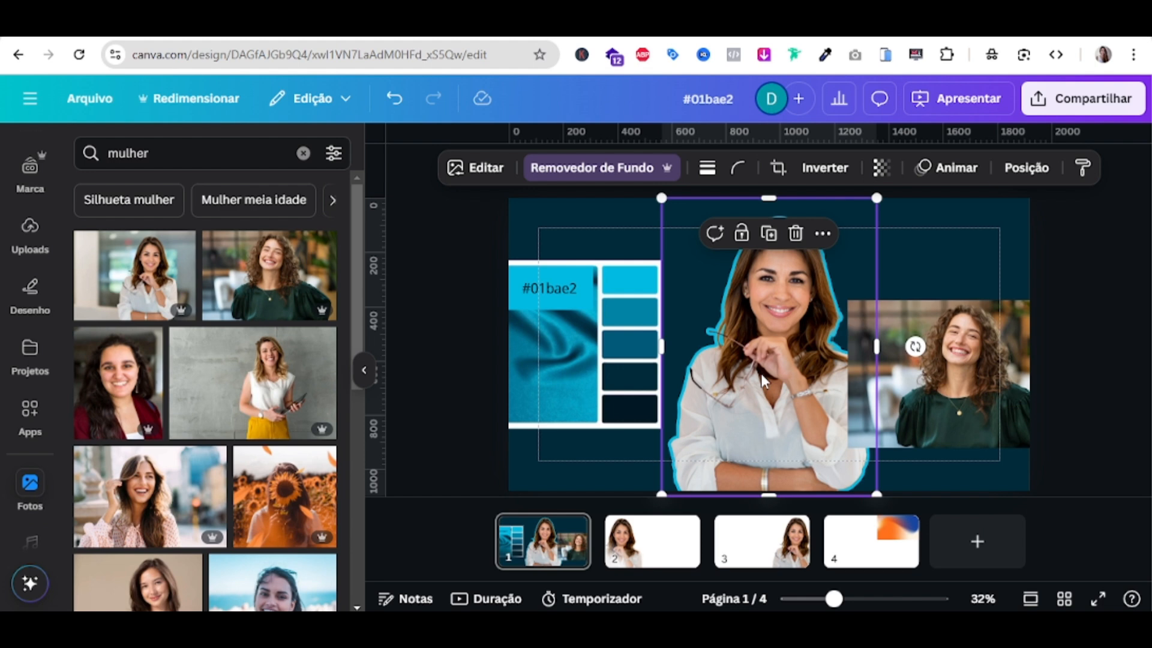
{"action": "left_click", "coordinate": [1084, 170]}
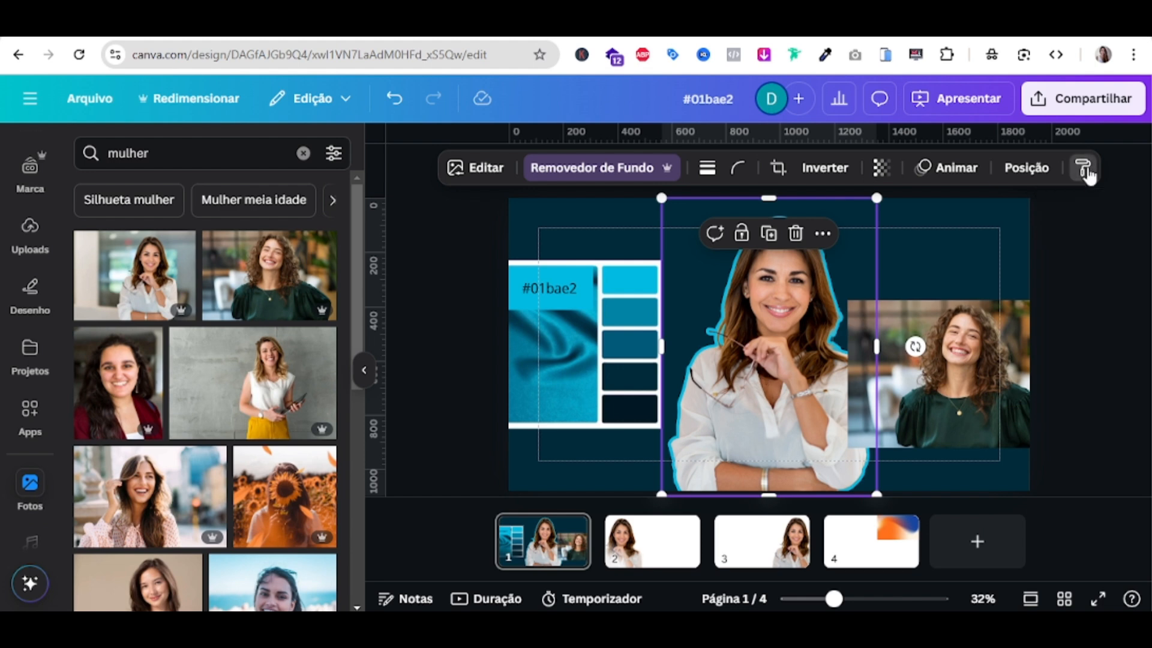
{"action": "left_click", "coordinate": [942, 366]}
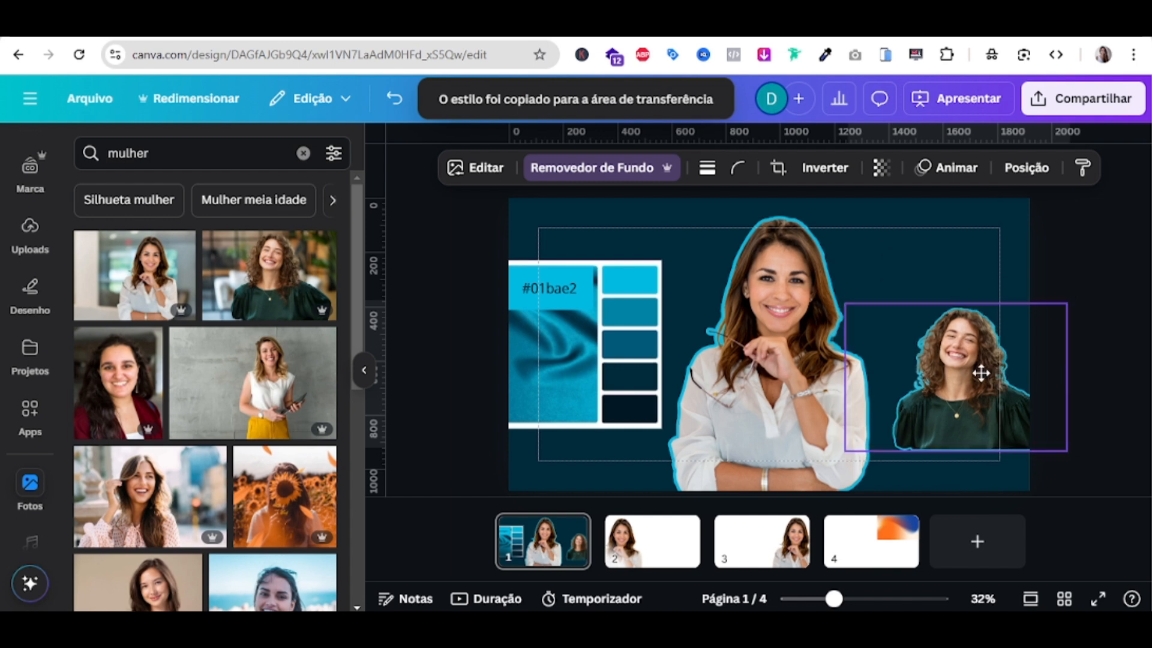
Enlarge the curly-haired woman's photo to about 1458 by 972 and position it at the first woman's right side, overlapping her shoulder
{"action": "left_click_drag", "start_coordinate": [981, 373], "coordinate": [952, 411]}
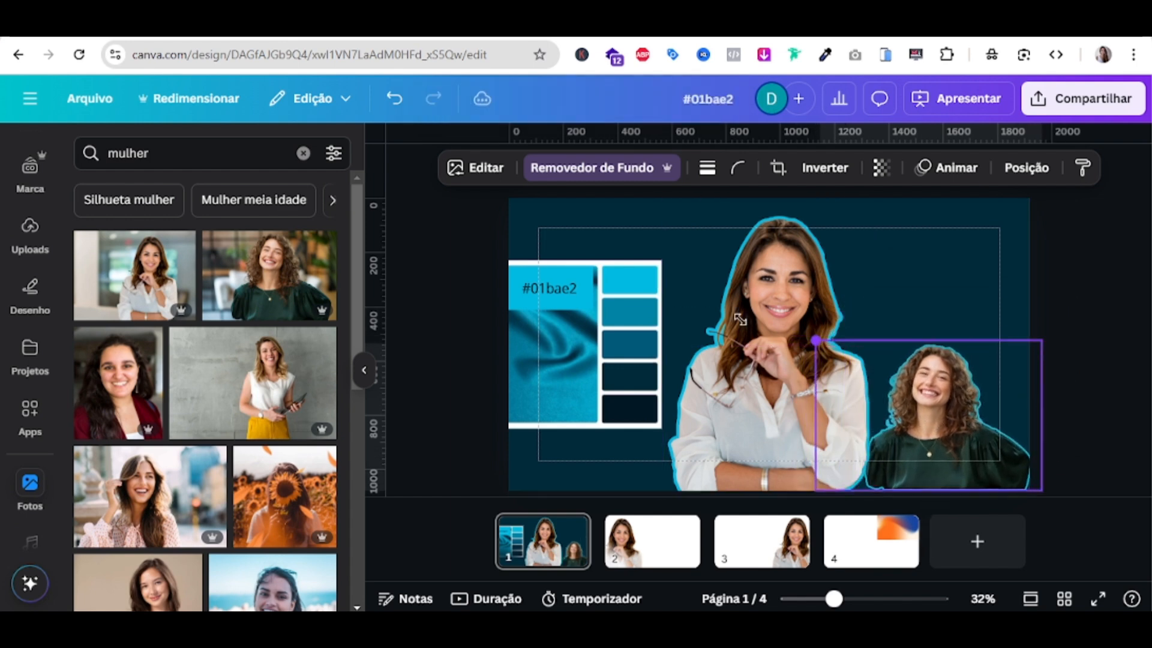
{"action": "left_click_drag", "start_coordinate": [741, 320], "coordinate": [657, 335]}
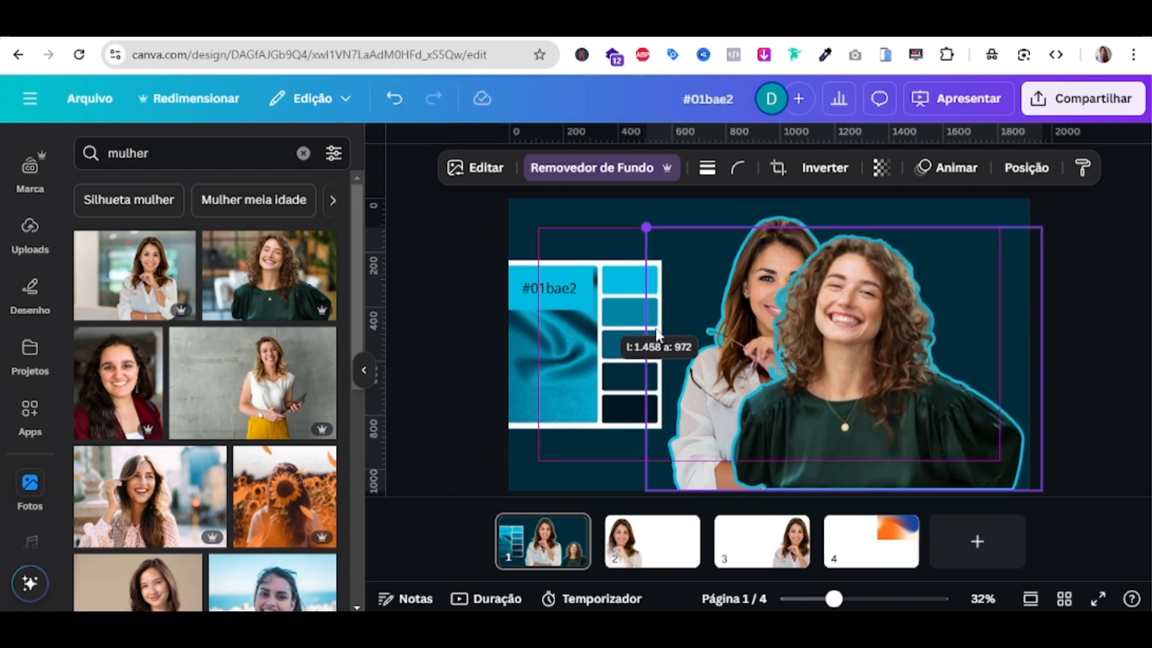
{"action": "left_click_drag", "start_coordinate": [923, 409], "coordinate": [1044, 399]}
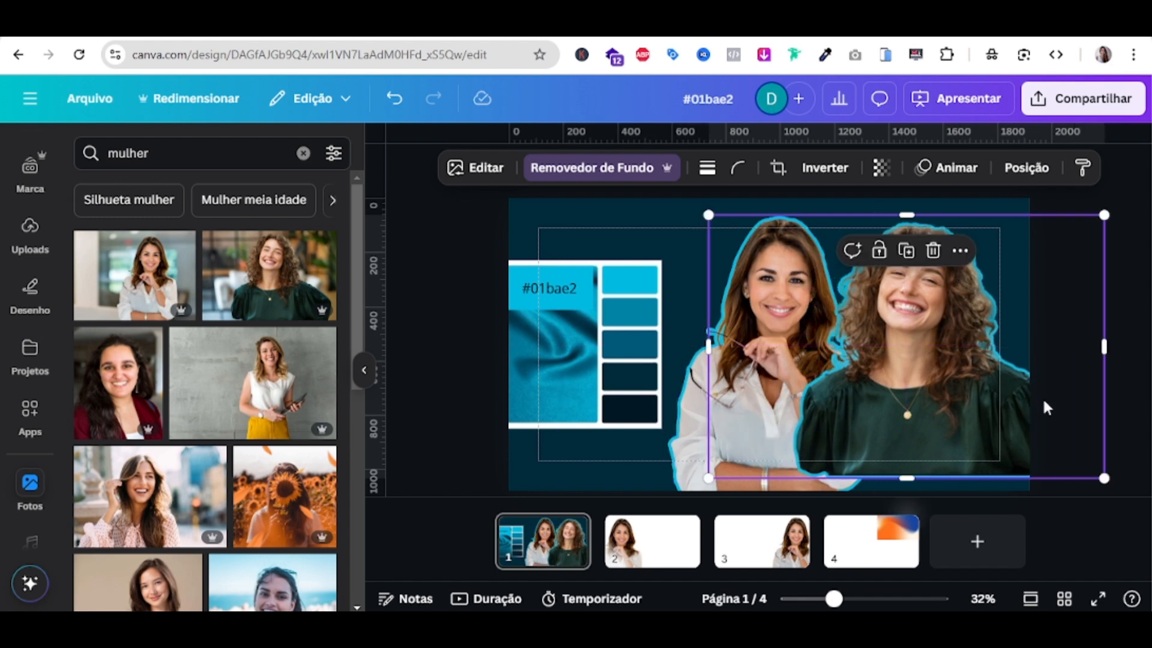
Remove the curly-haired woman's photo and apply automatic adjustment to the first woman's photo with the intensity at -42
{"action": "left_click_drag", "start_coordinate": [1003, 379], "coordinate": [1000, 396]}
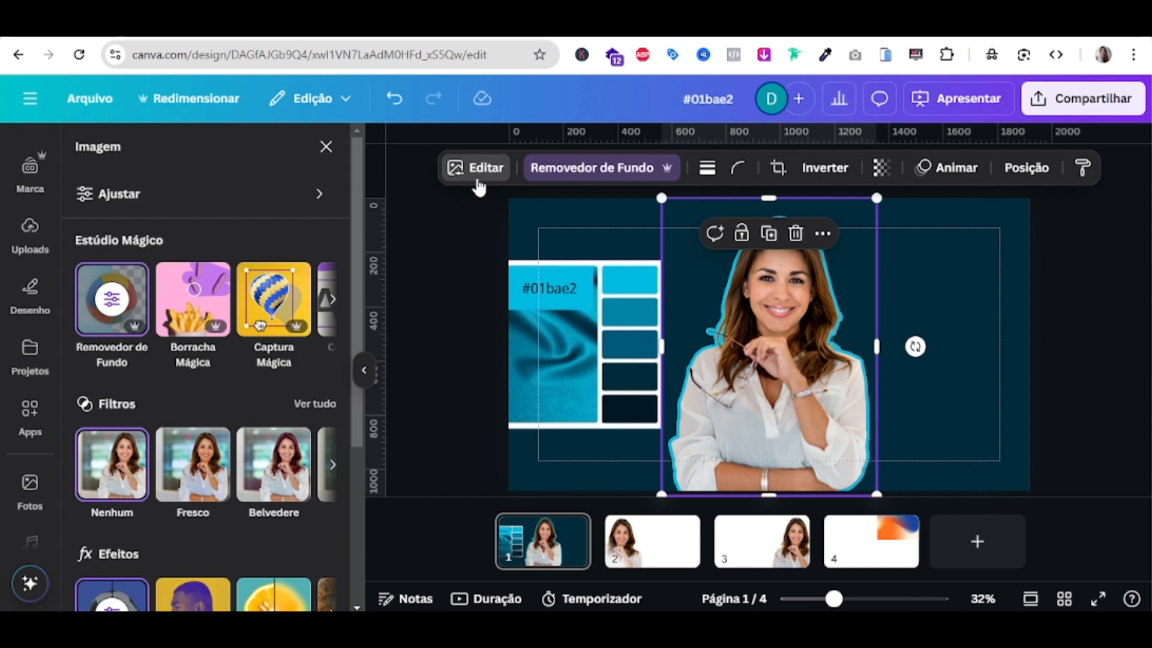
{"action": "left_click", "coordinate": [186, 204]}
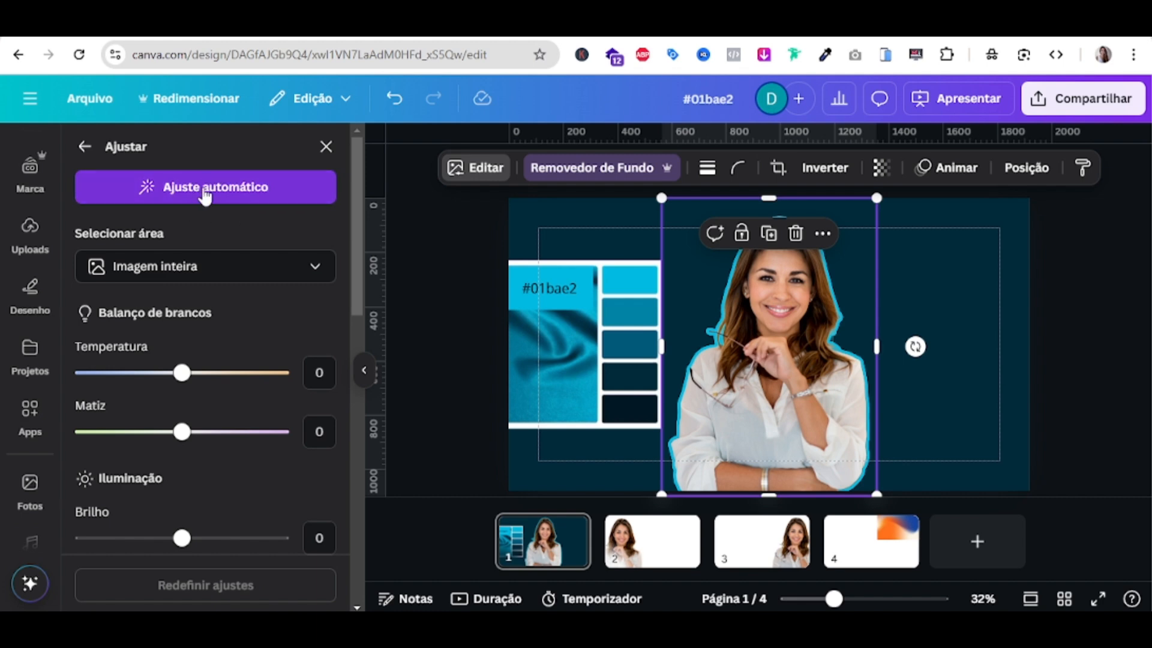
{"action": "left_click", "coordinate": [239, 201]}
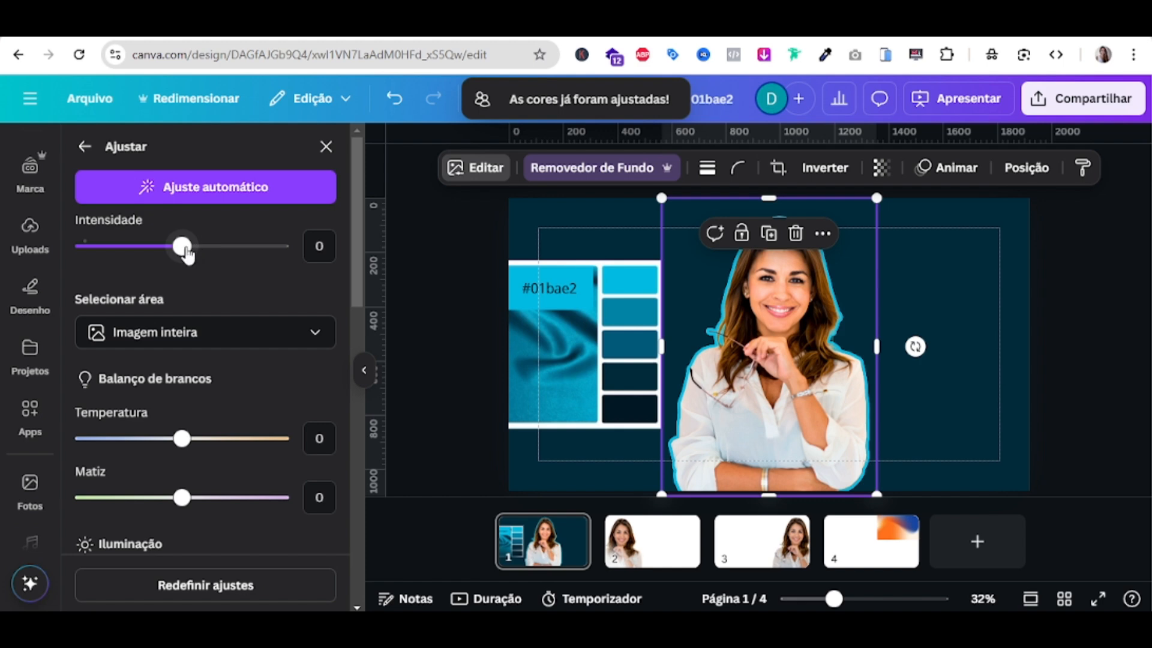
{"action": "left_click_drag", "start_coordinate": [182, 248], "coordinate": [143, 258]}
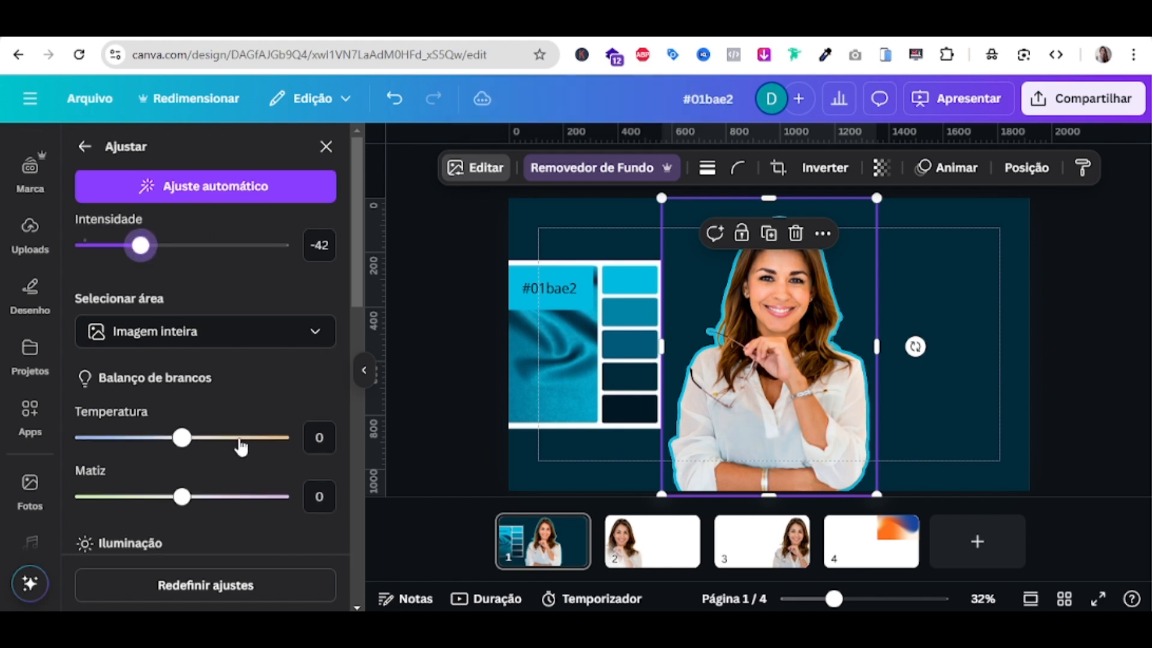
{"action": "scroll", "coordinate": [239, 445], "scroll_direction": "down", "scroll_amount": 3}
{"action": "scroll", "coordinate": [207, 420], "scroll_direction": "down", "scroll_amount": 3}
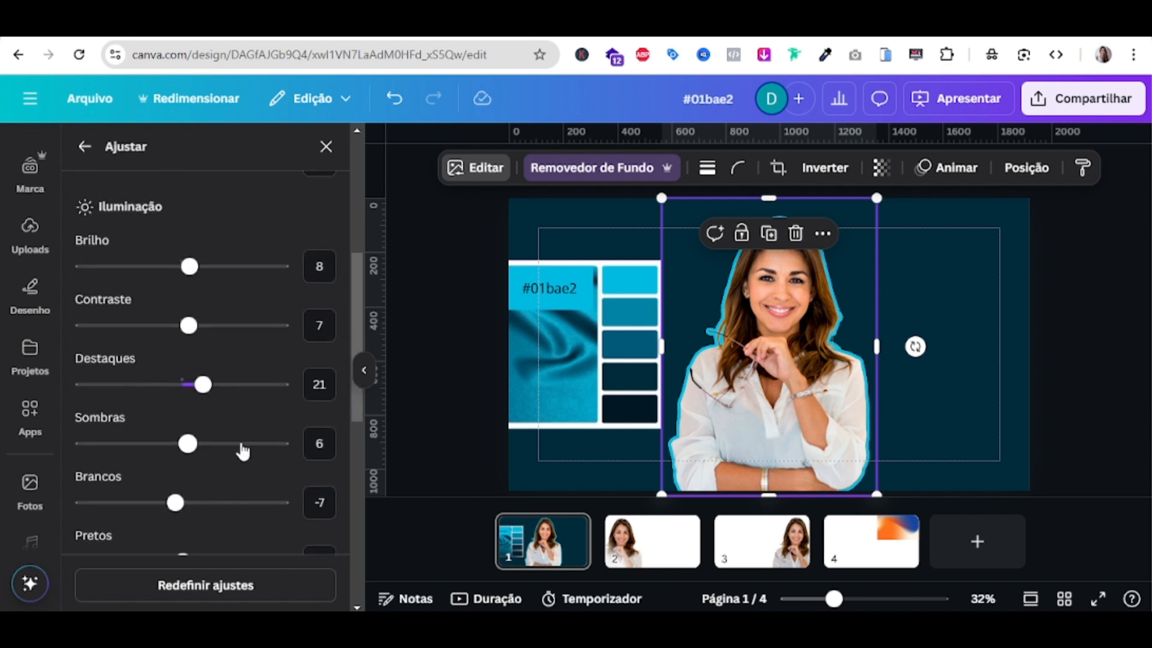
{"action": "scroll", "coordinate": [219, 437], "scroll_direction": "up", "scroll_amount": 1}
{"action": "scroll", "coordinate": [219, 437], "scroll_direction": "up", "scroll_amount": 4}
{"action": "left_click", "coordinate": [85, 146]}
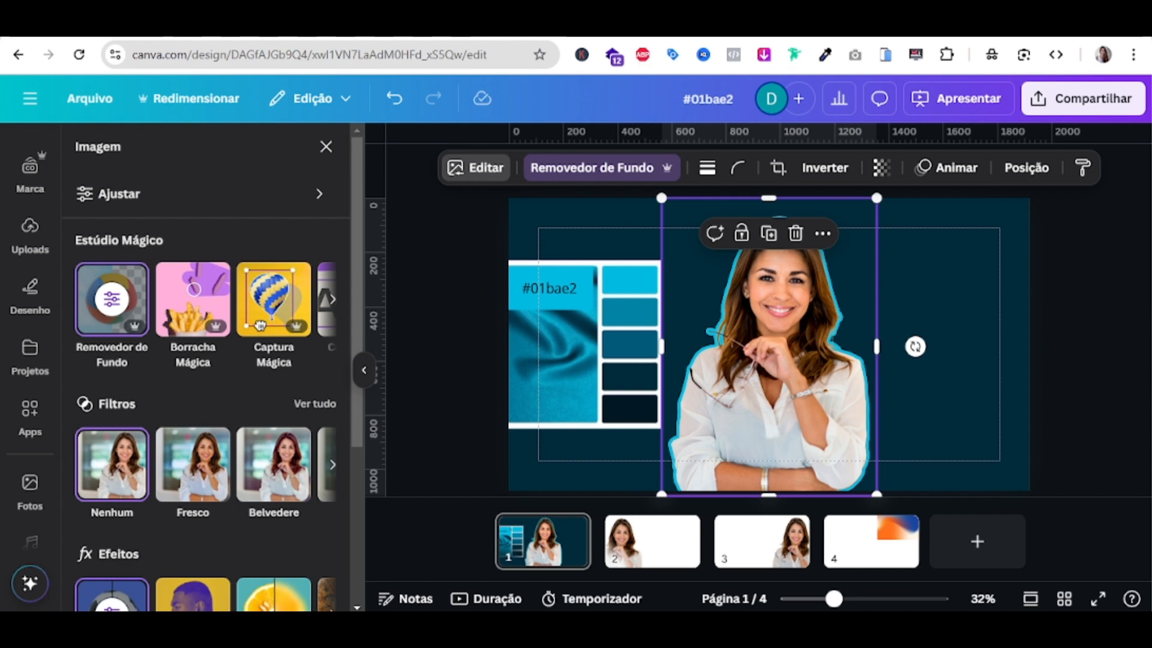
{"action": "key", "text": "Escape"}
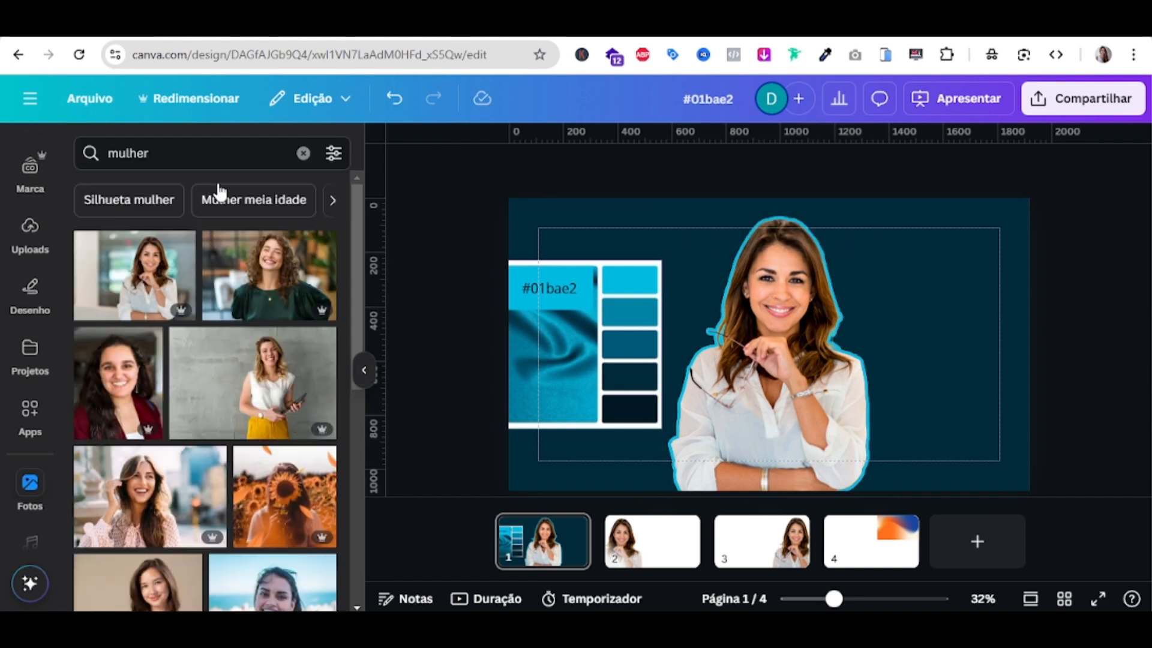
Insert a default title text on the page and set its font to Montserrat Bold
{"action": "scroll", "coordinate": [30, 342], "scroll_direction": "up", "scroll_amount": 3}
{"action": "left_click", "coordinate": [16, 294]}
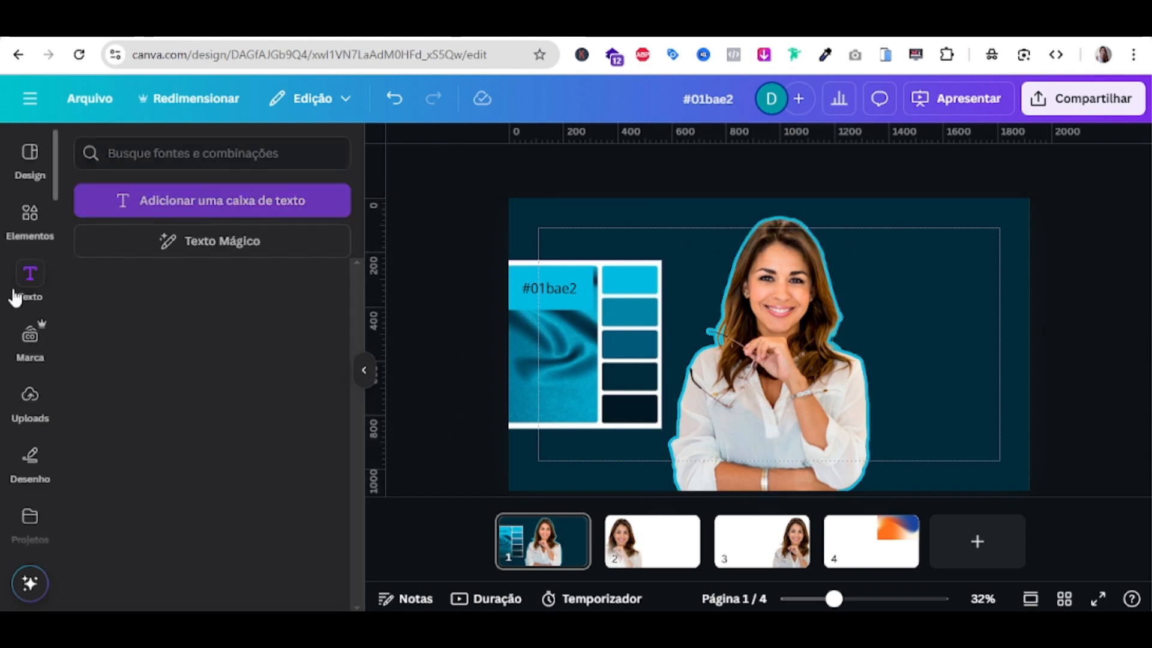
{"action": "left_click", "coordinate": [168, 427]}
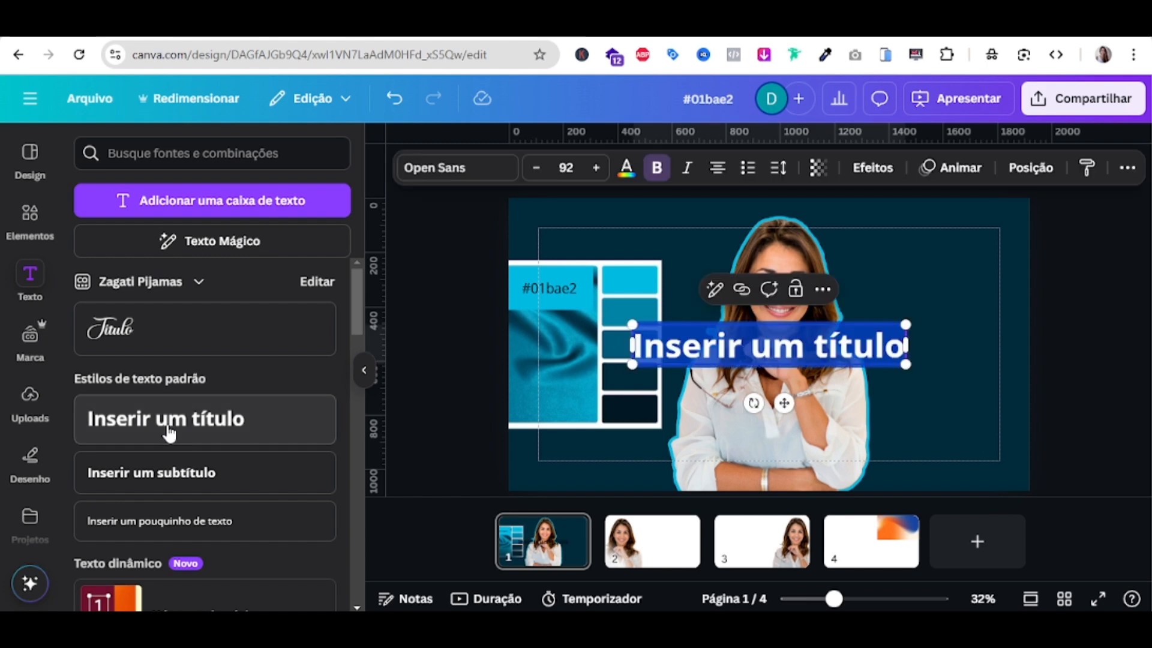
{"action": "left_click", "coordinate": [428, 170]}
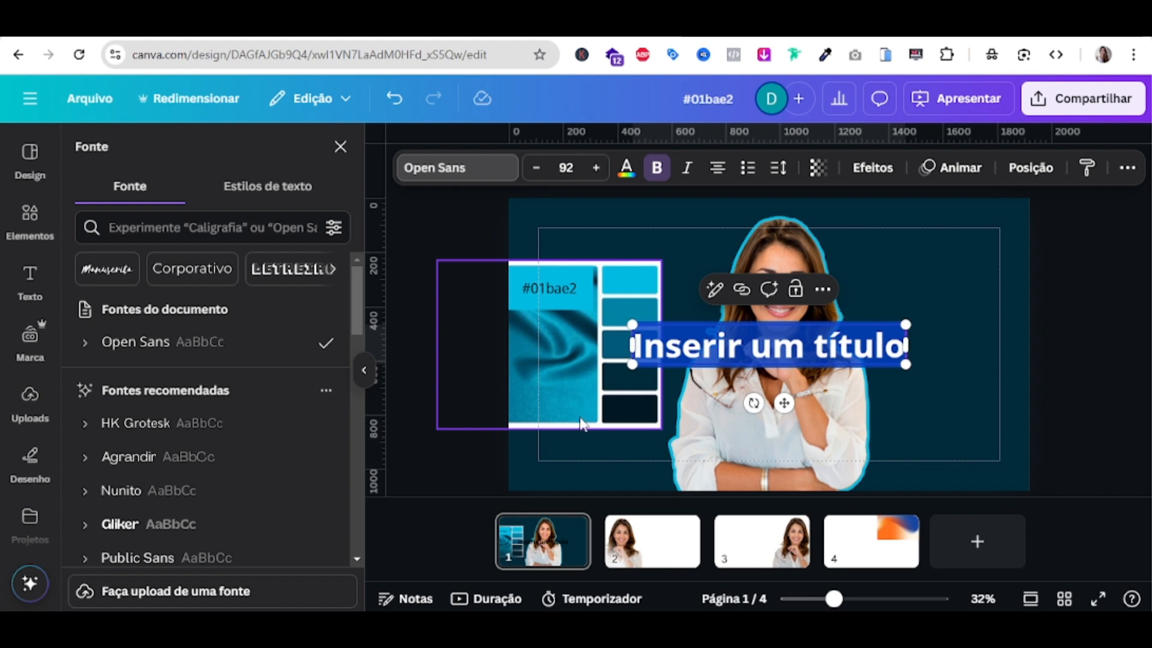
{"action": "left_click", "coordinate": [162, 234]}
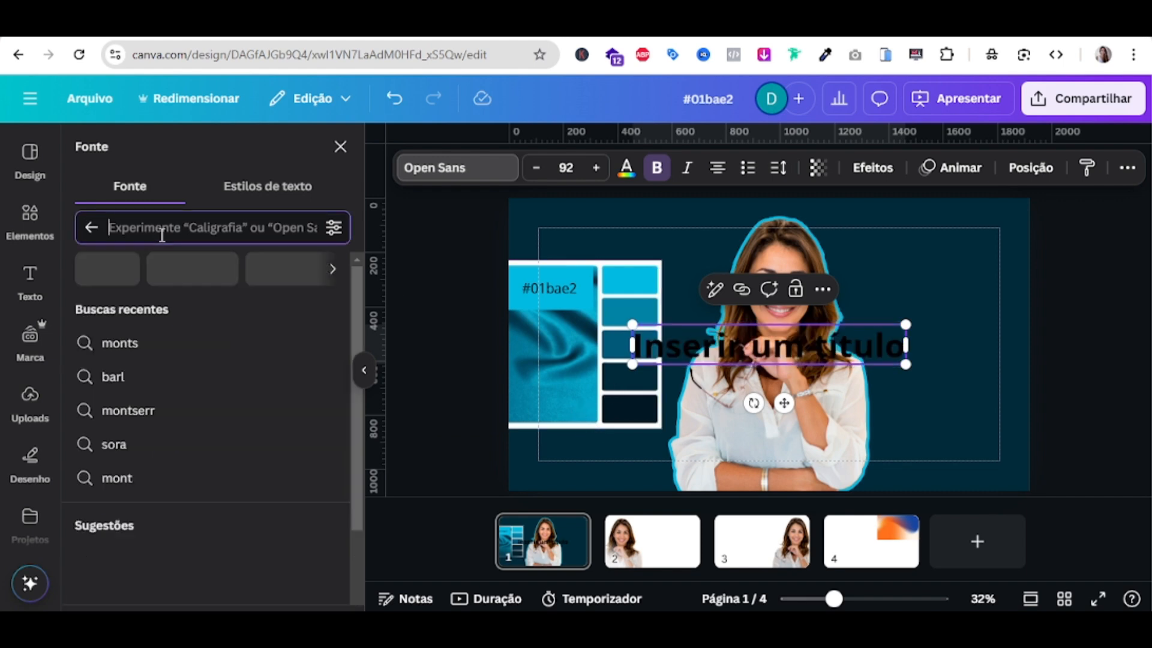
{"action": "left_click", "coordinate": [90, 343]}
{"action": "left_click", "coordinate": [86, 318]}
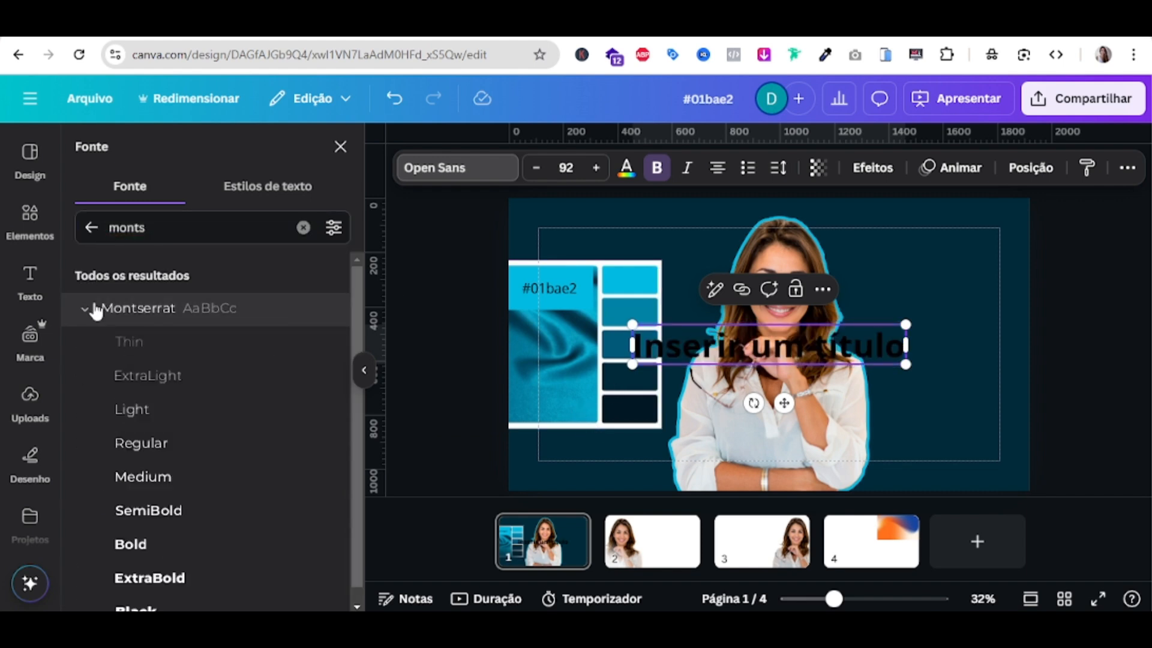
{"action": "scroll", "coordinate": [198, 456], "scroll_direction": "down", "scroll_amount": 1}
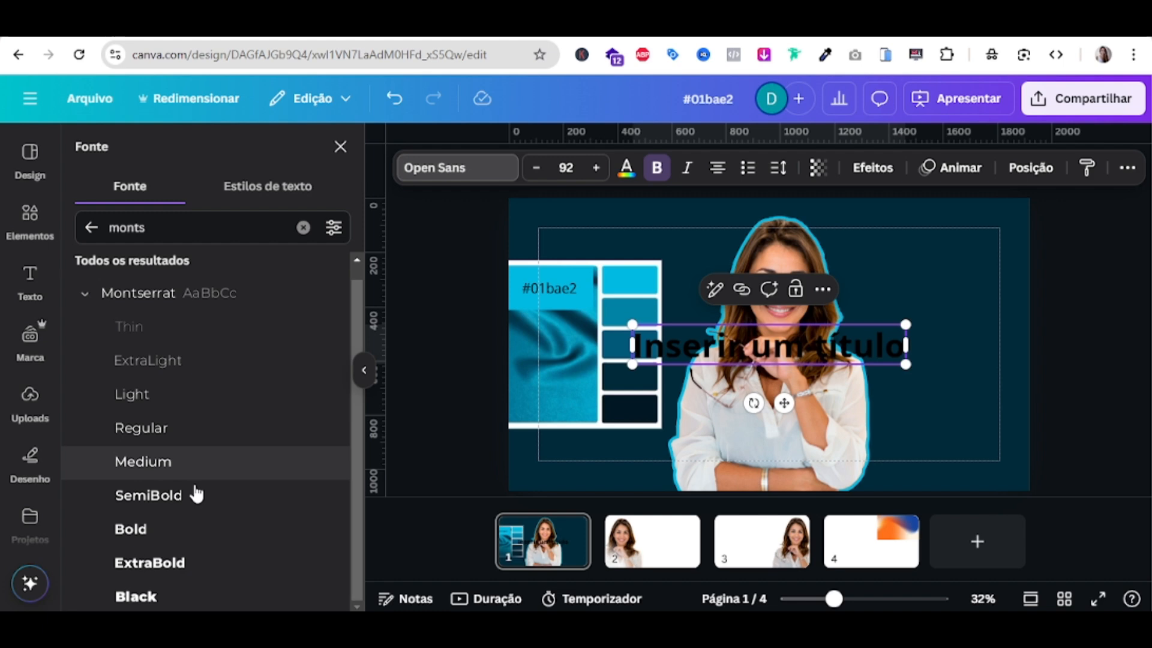
{"action": "left_click", "coordinate": [161, 539]}
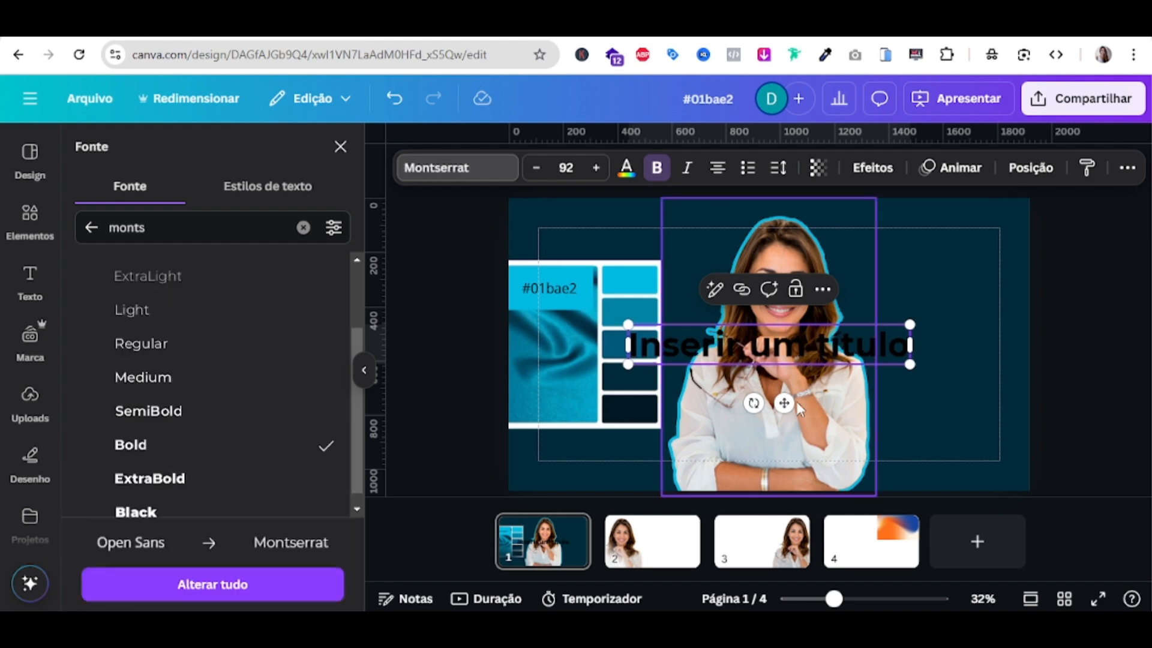
Colour the title #01bae2 and place it in the free area beside the woman, opposite the colour palette
{"action": "left_click", "coordinate": [626, 168]}
{"action": "left_click", "coordinate": [227, 273]}
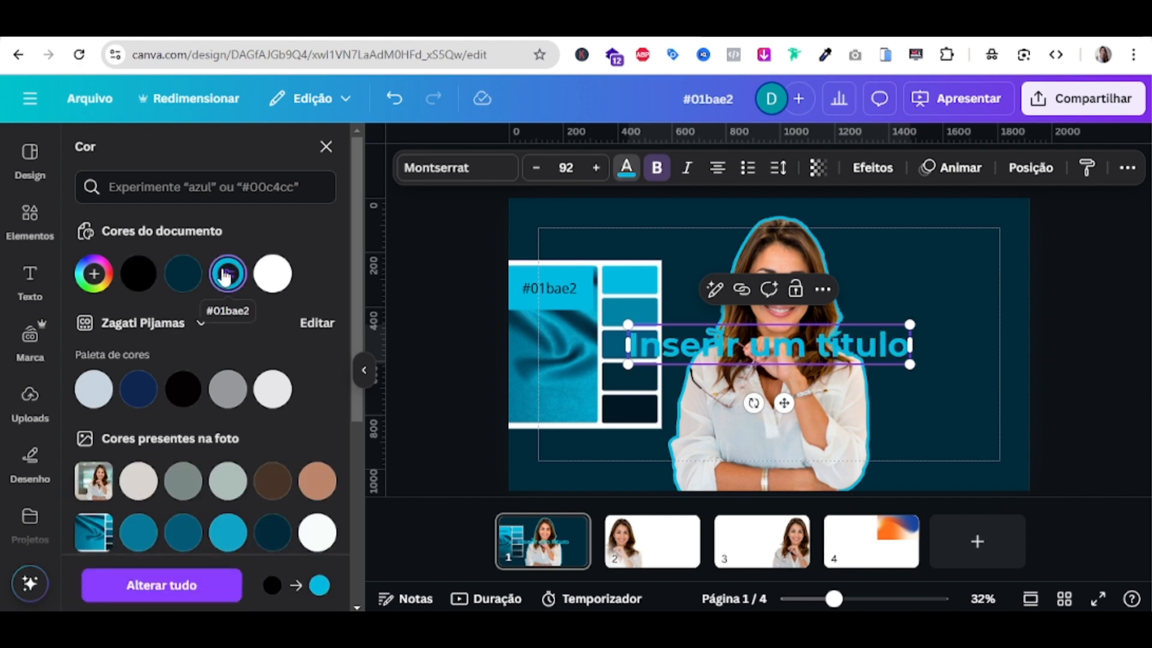
{"action": "left_click_drag", "start_coordinate": [783, 402], "coordinate": [928, 322]}
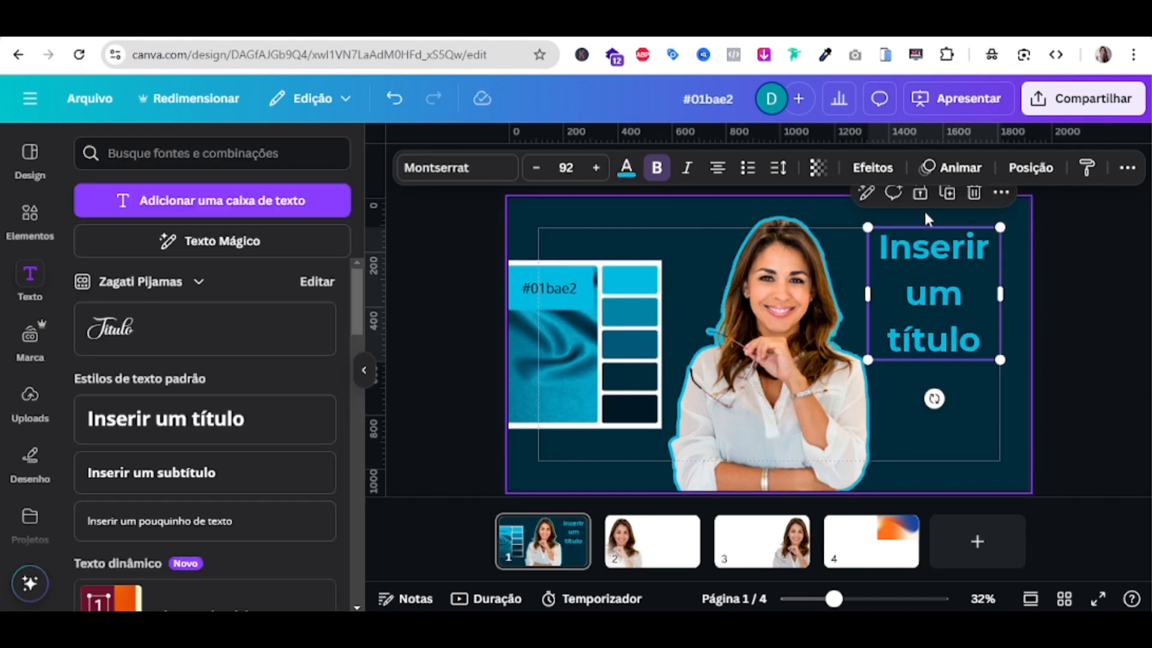
Duplicate the title and set the copy's font weight to Montserrat Medium
{"action": "left_click", "coordinate": [947, 192]}
{"action": "left_click", "coordinate": [486, 186]}
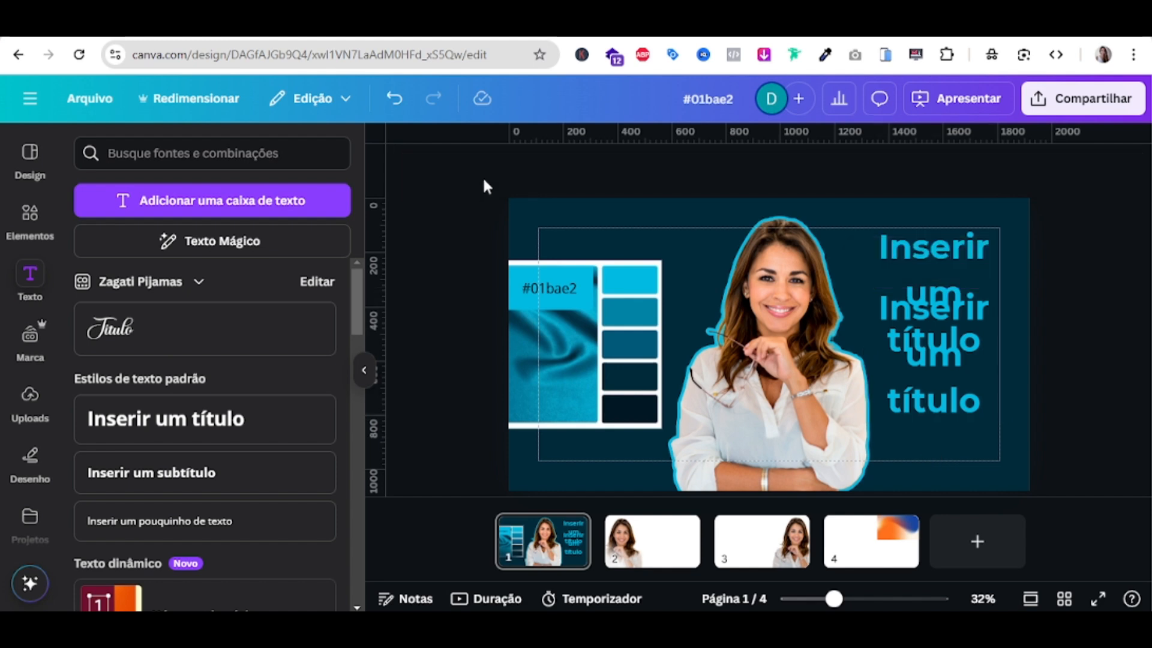
{"action": "left_click", "coordinate": [934, 369]}
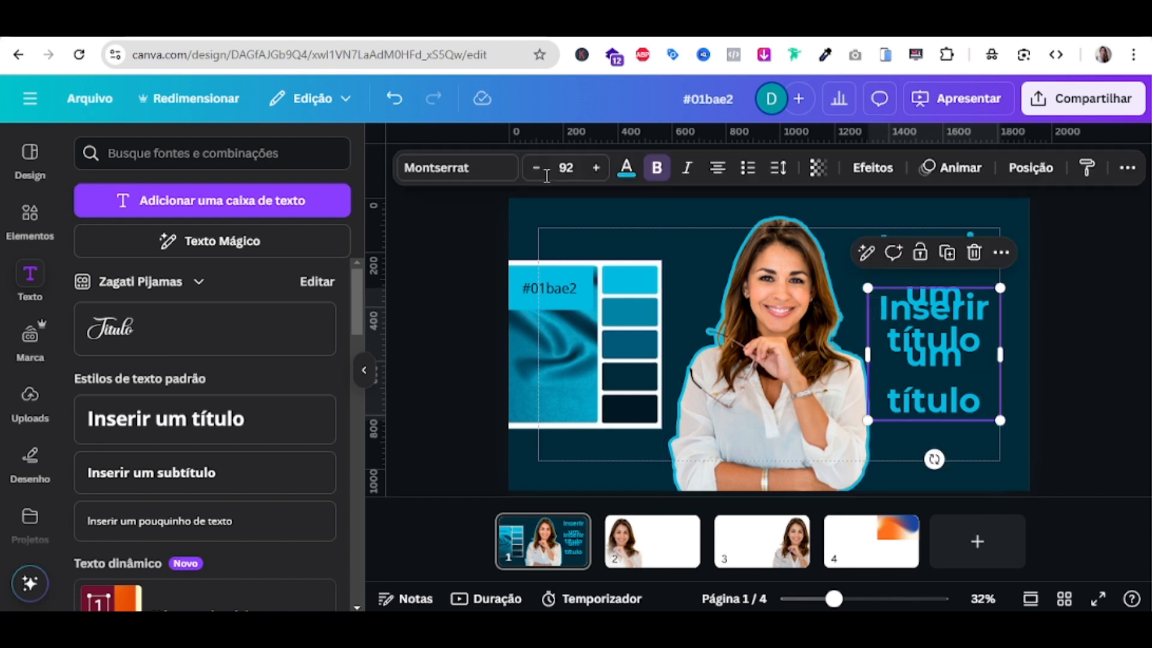
{"action": "left_click", "coordinate": [474, 171]}
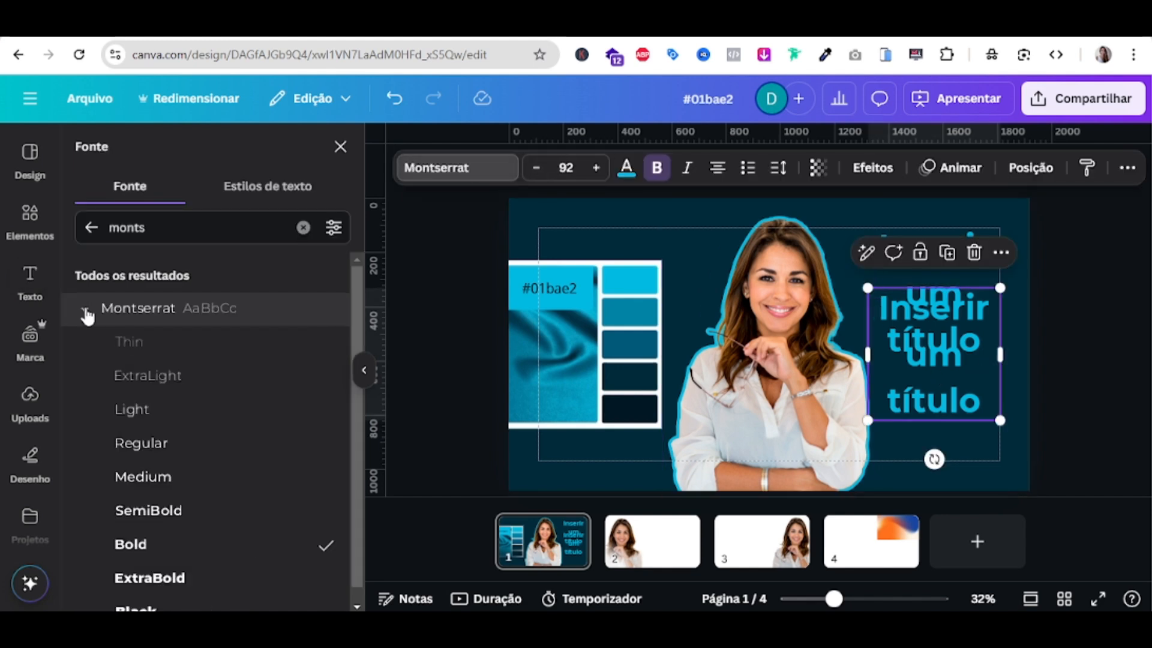
{"action": "left_click", "coordinate": [151, 480]}
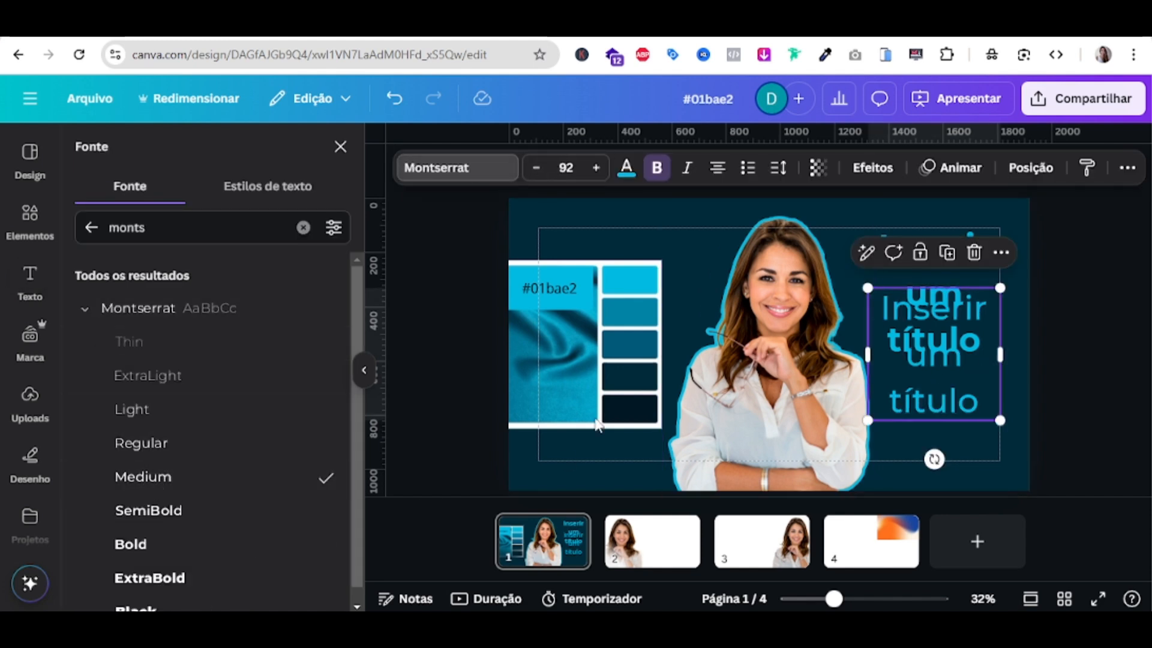
Set the copied text's line spacing to 0.96, shrink it and place it as a single line below the title
{"action": "left_click", "coordinate": [789, 167]}
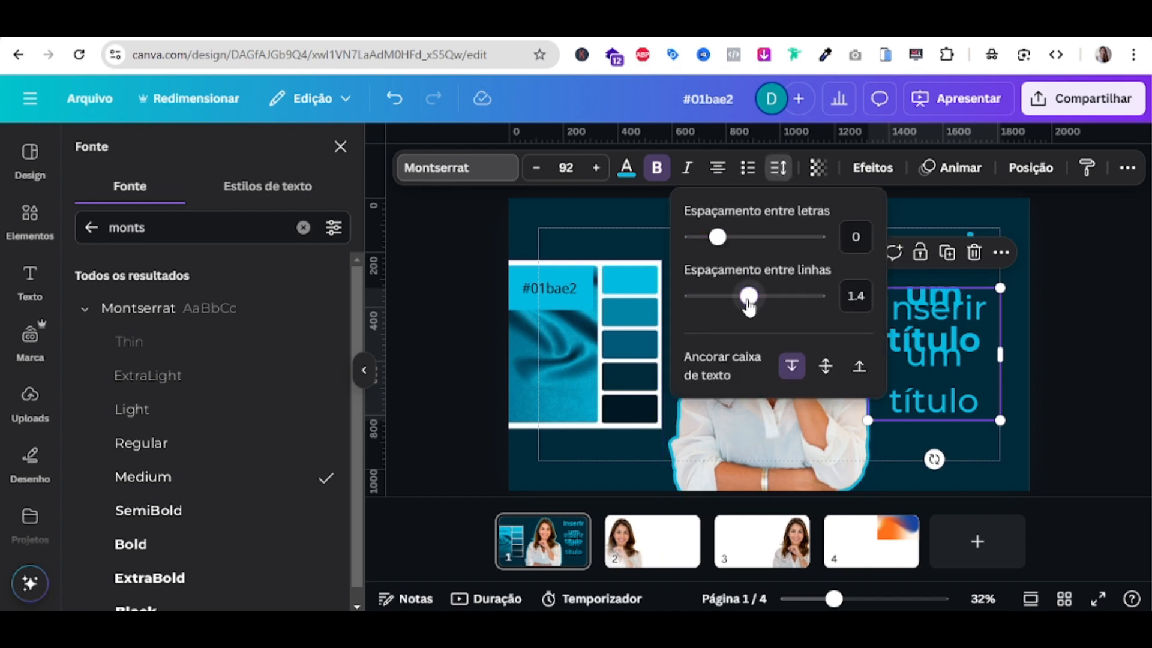
{"action": "left_click_drag", "start_coordinate": [749, 304], "coordinate": [721, 303]}
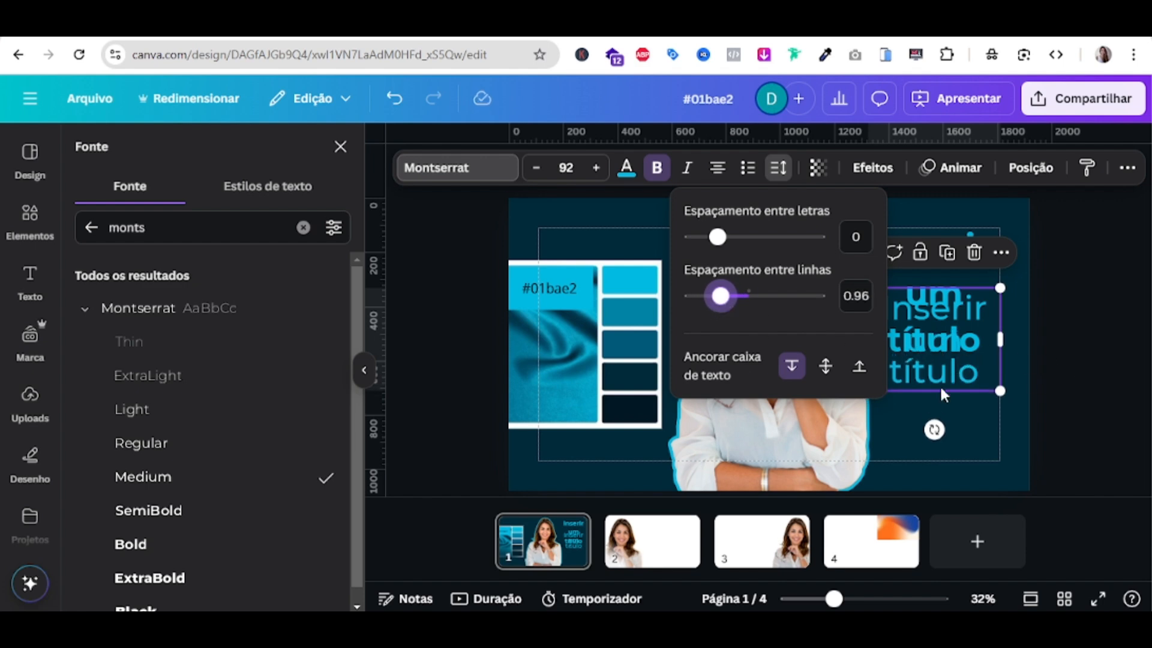
{"action": "key", "text": "ctrl+shift+comma"}
{"action": "key", "text": "ctrl+shift+comma"}
{"action": "key", "text": "ctrl+shift+comma"}
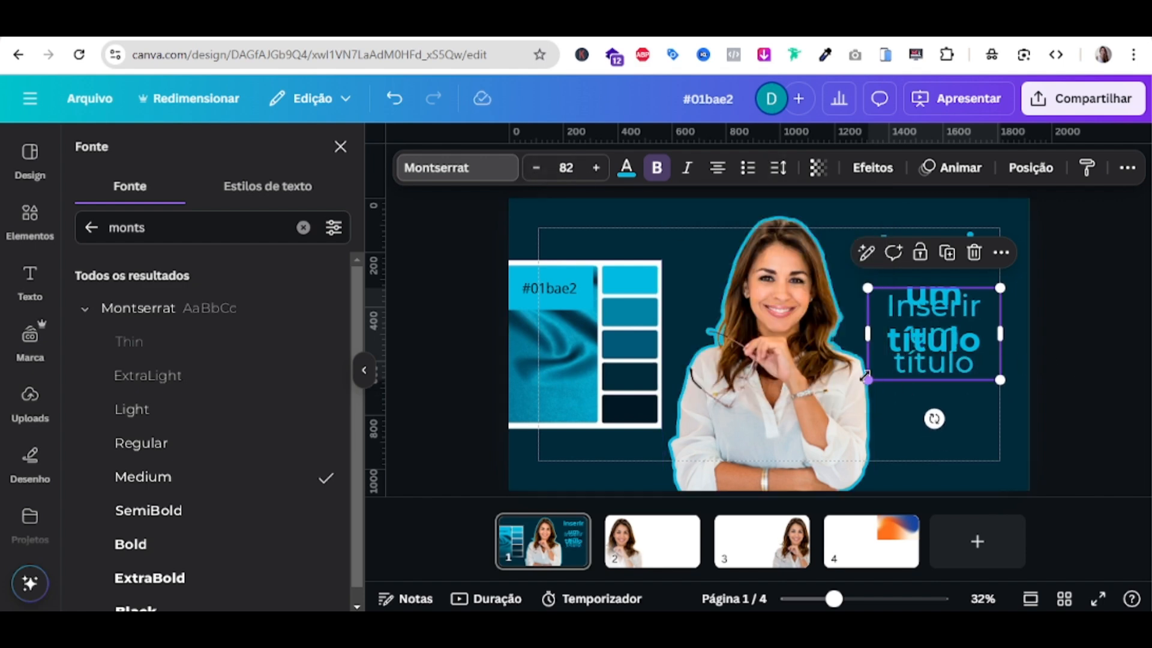
{"action": "left_click_drag", "start_coordinate": [897, 360], "coordinate": [835, 300]}
{"action": "left_click_drag", "start_coordinate": [913, 342], "coordinate": [972, 432]}
Set the large title's font to Impact and widen its box to about 745 by 146 so it fits one line
{"action": "left_click", "coordinate": [945, 302]}
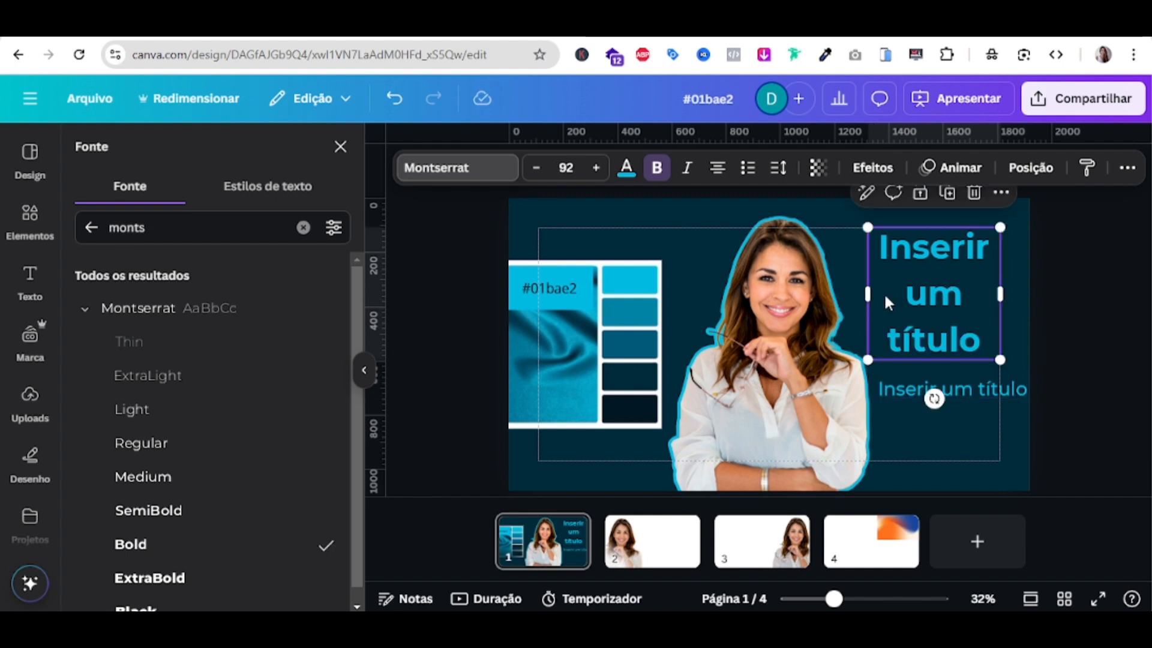
{"action": "left_click_drag", "start_coordinate": [867, 294], "coordinate": [867, 294]}
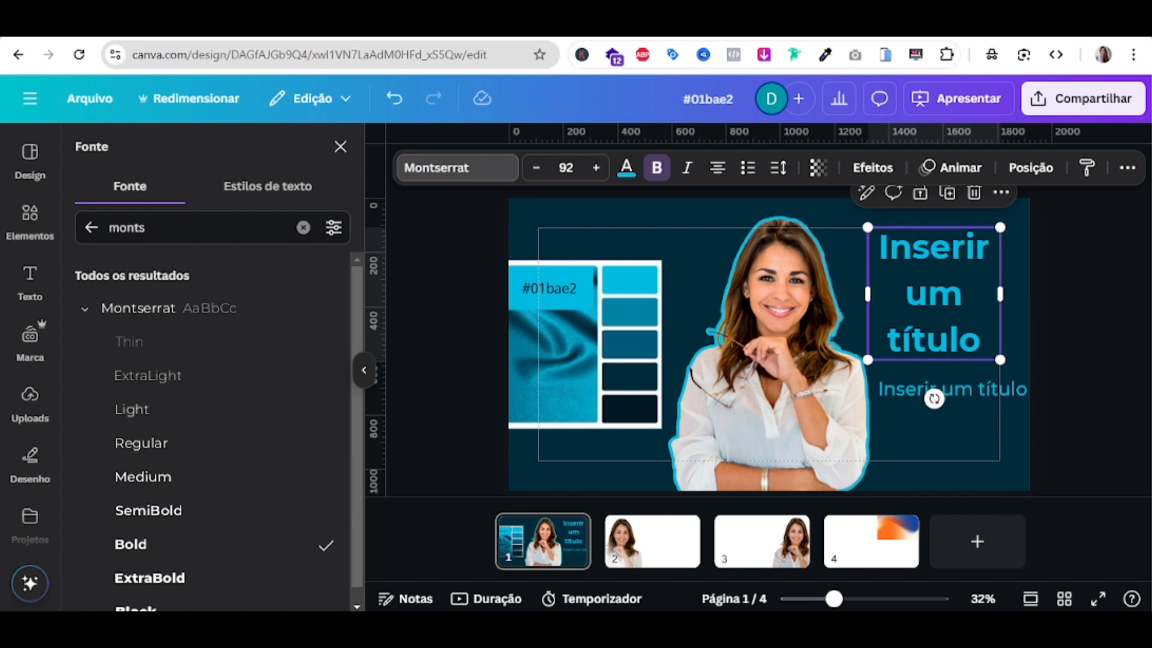
{"action": "key", "text": "ctrl+a"}
{"action": "type", "text": "impact"}
{"action": "left_click", "coordinate": [113, 310]}
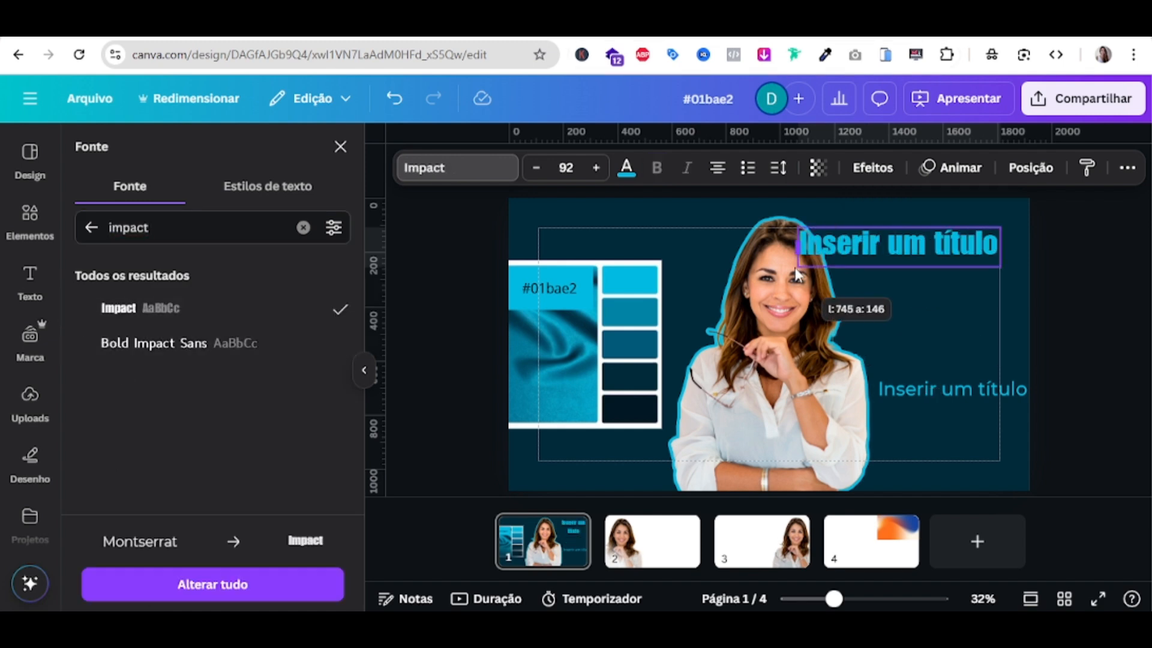
{"action": "left_click_drag", "start_coordinate": [794, 266], "coordinate": [796, 266]}
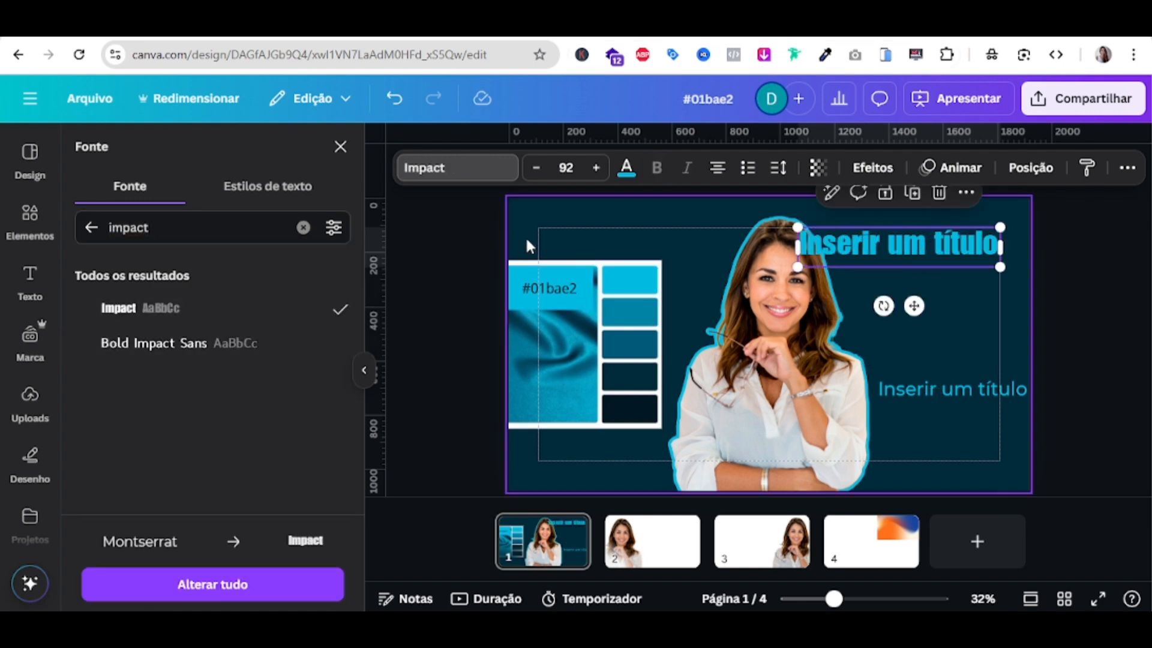
Move the colour palette and its #01bae2 label down to the page's lower edge and place the Impact title above them
{"action": "left_click", "coordinate": [587, 292]}
{"action": "left_click_drag", "start_coordinate": [585, 457], "coordinate": [591, 457]}
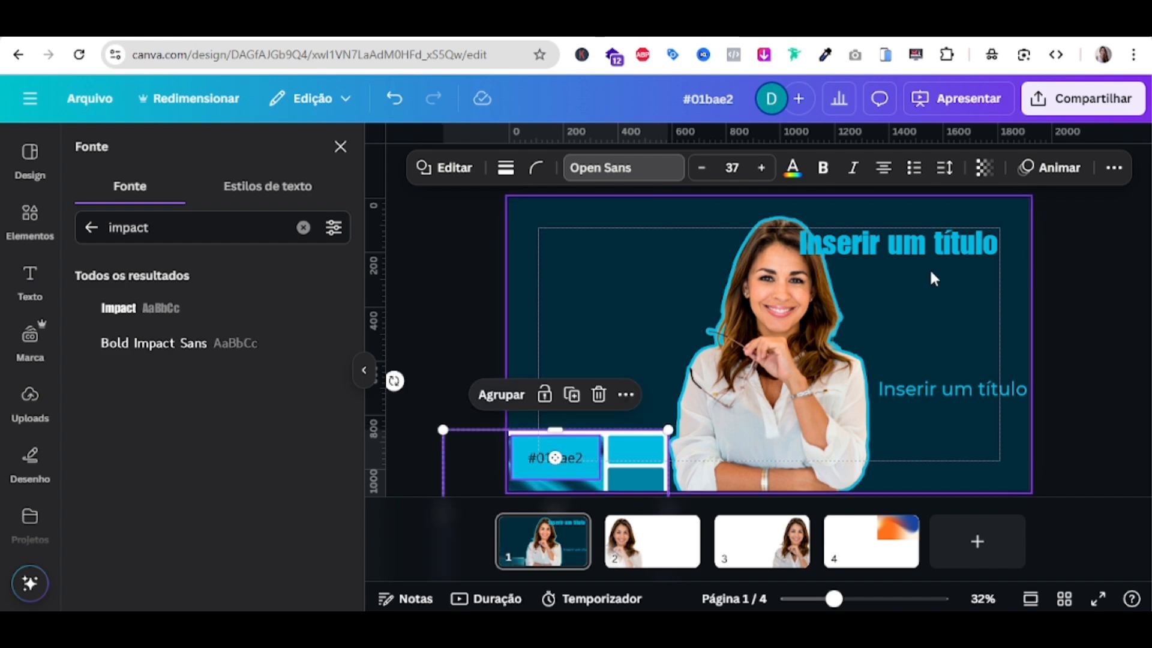
{"action": "left_click_drag", "start_coordinate": [944, 243], "coordinate": [718, 300]}
Set the Impact title's line spacing to 0.89 and align its text to the left
{"action": "left_click", "coordinate": [777, 168]}
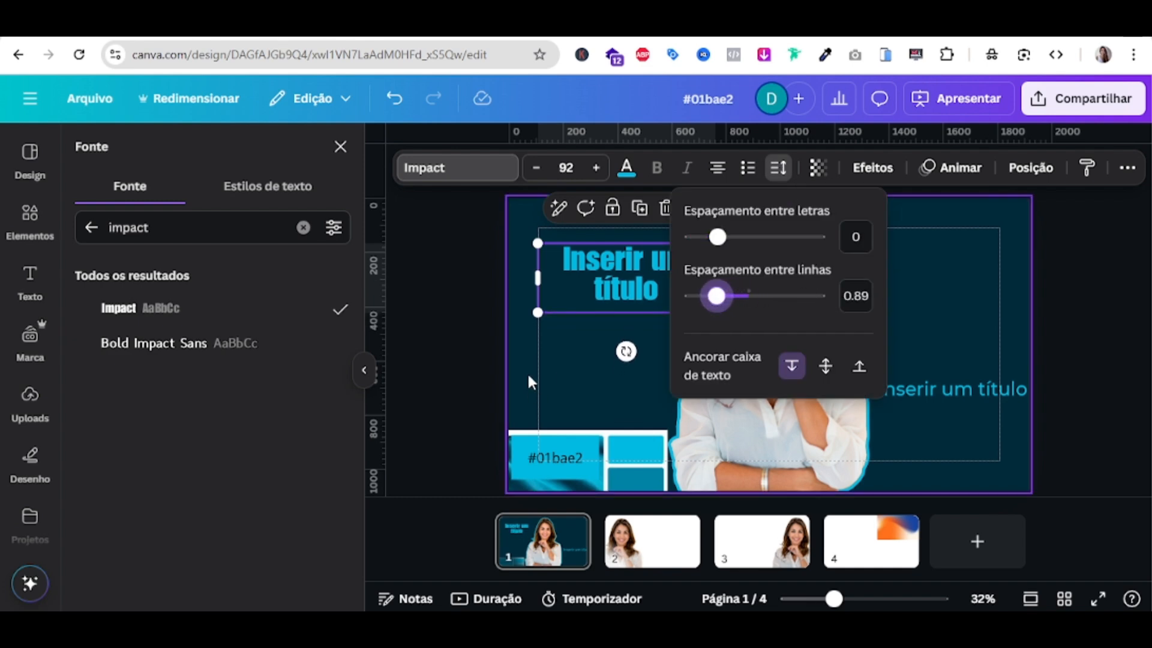
{"action": "left_click", "coordinate": [535, 342]}
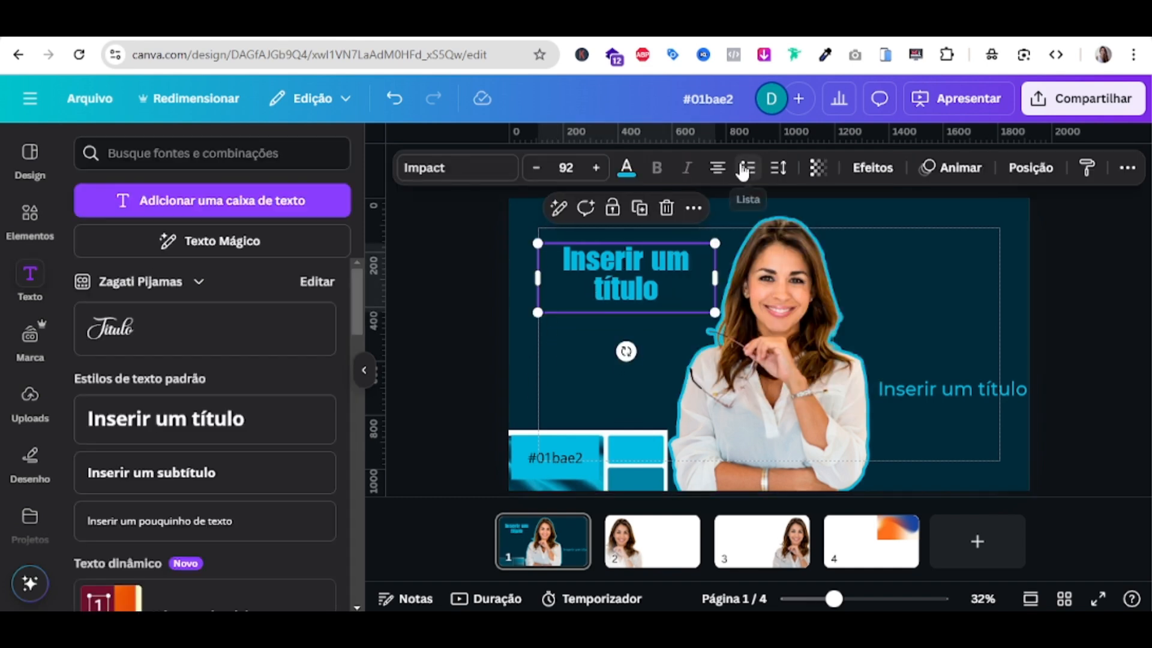
{"action": "left_click", "coordinate": [722, 171]}
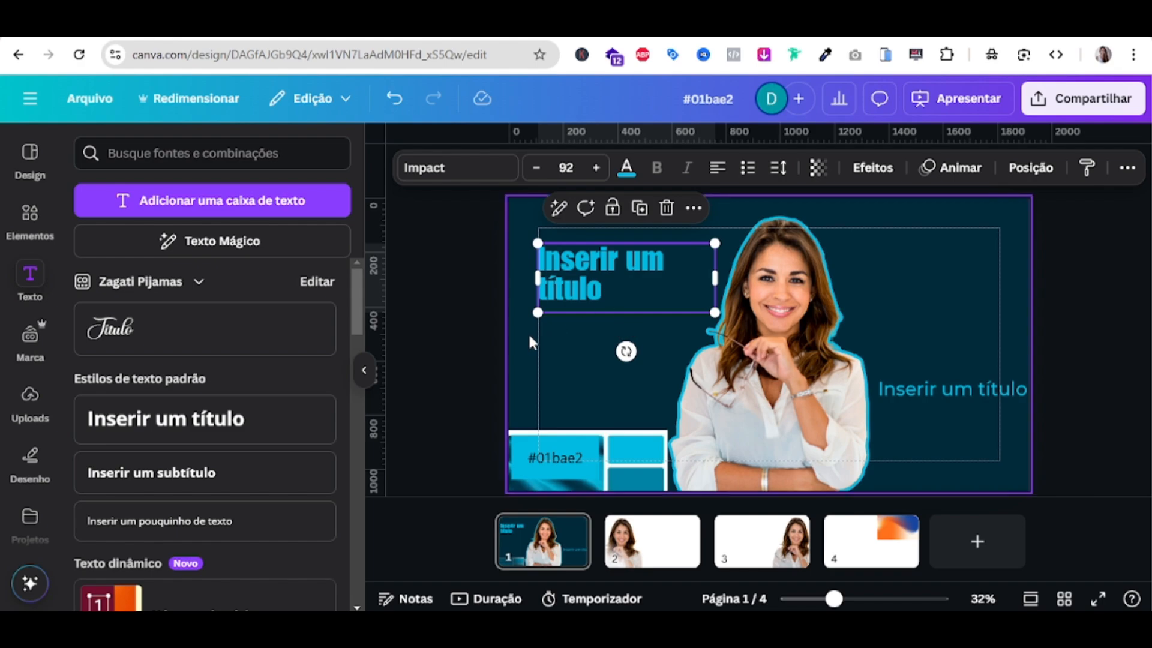
{"action": "left_click", "coordinate": [444, 325]}
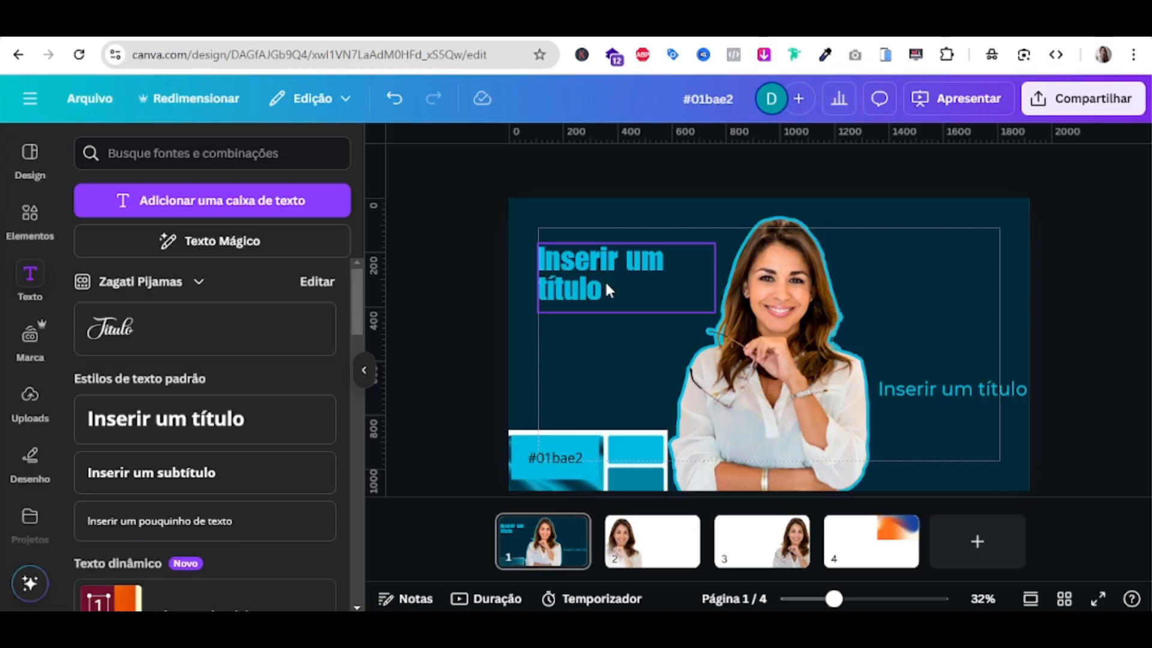
Replace the Impact title's text with "Segredo revelado!" and widen its box to one line reaching over the woman's photo
{"action": "double_click", "coordinate": [608, 290]}
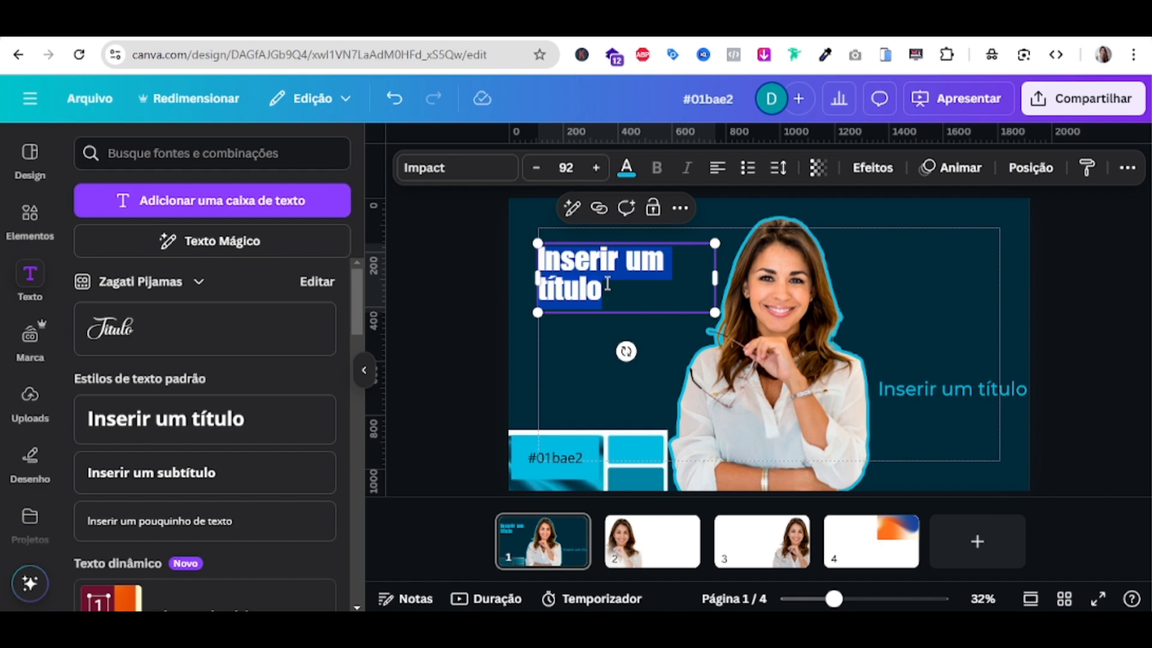
{"action": "type", "text": "Segredo revelado!"}
{"action": "left_click", "coordinate": [474, 321]}
{"action": "left_click", "coordinate": [709, 282]}
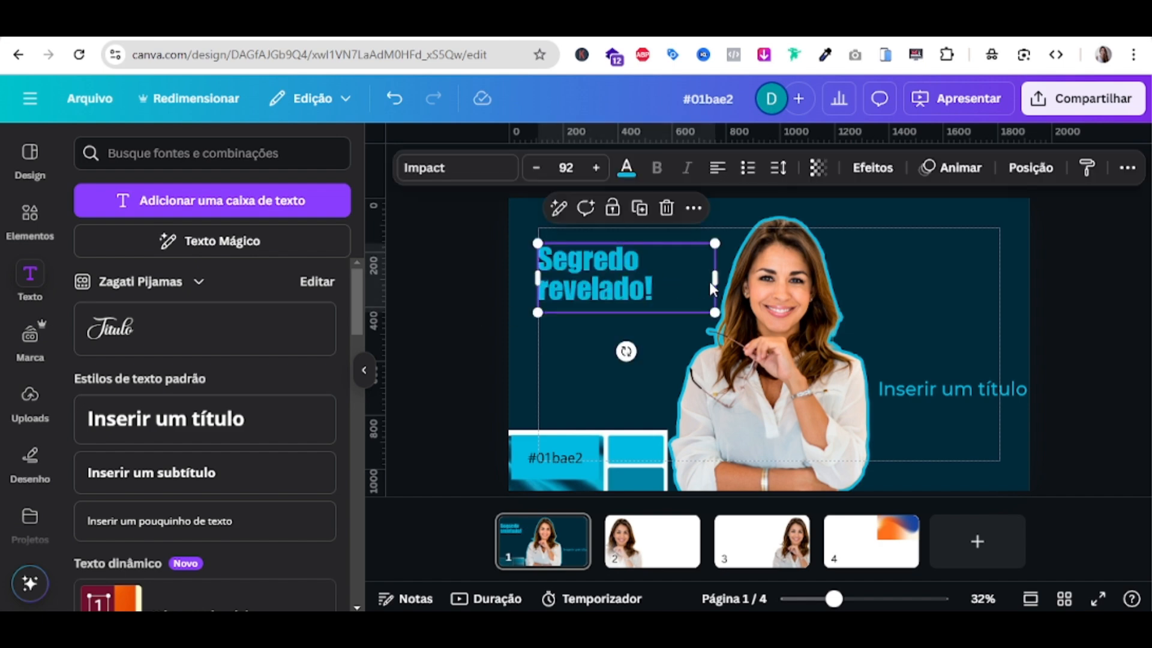
{"action": "left_click_drag", "start_coordinate": [709, 282], "coordinate": [773, 282]}
{"action": "left_click", "coordinate": [789, 360]}
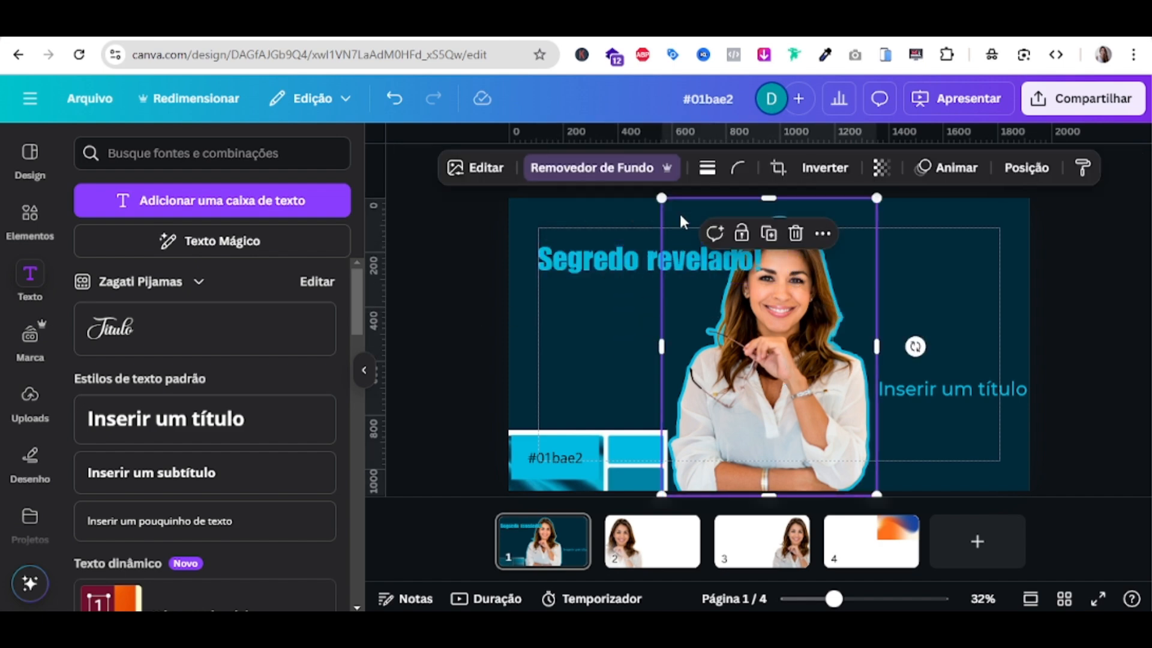
Shrink the woman's photo to about 694 by 964 px and centre it horizontally on the page
{"action": "left_click_drag", "start_coordinate": [661, 198], "coordinate": [695, 230]}
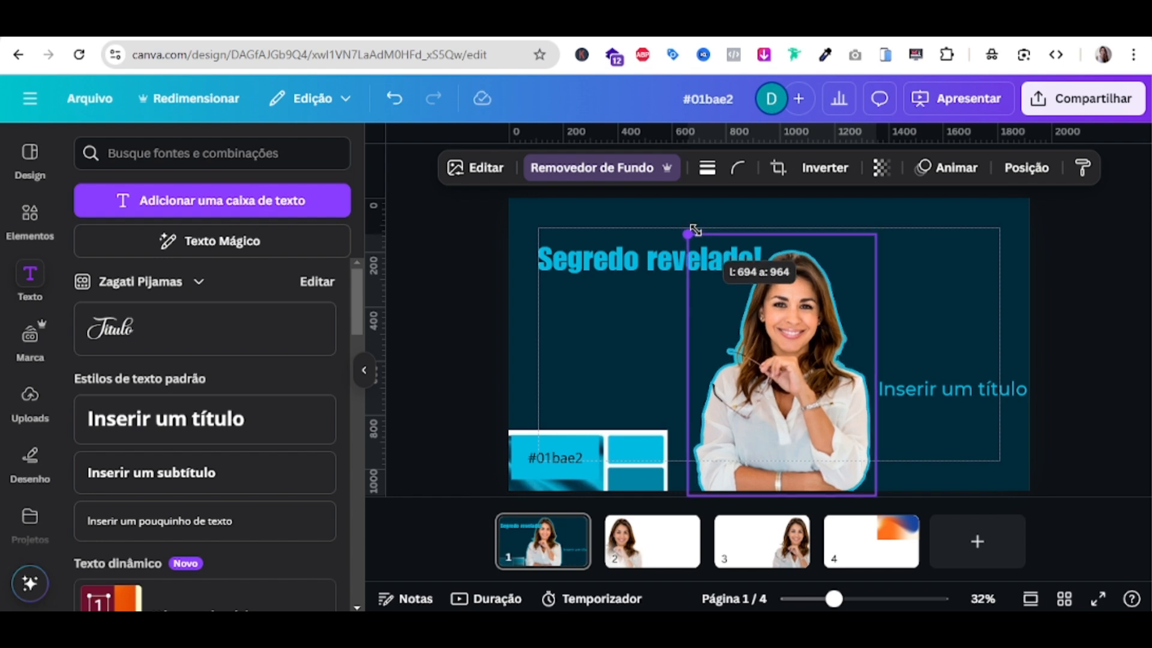
{"action": "left_click", "coordinate": [1027, 168]}
{"action": "left_click", "coordinate": [321, 398]}
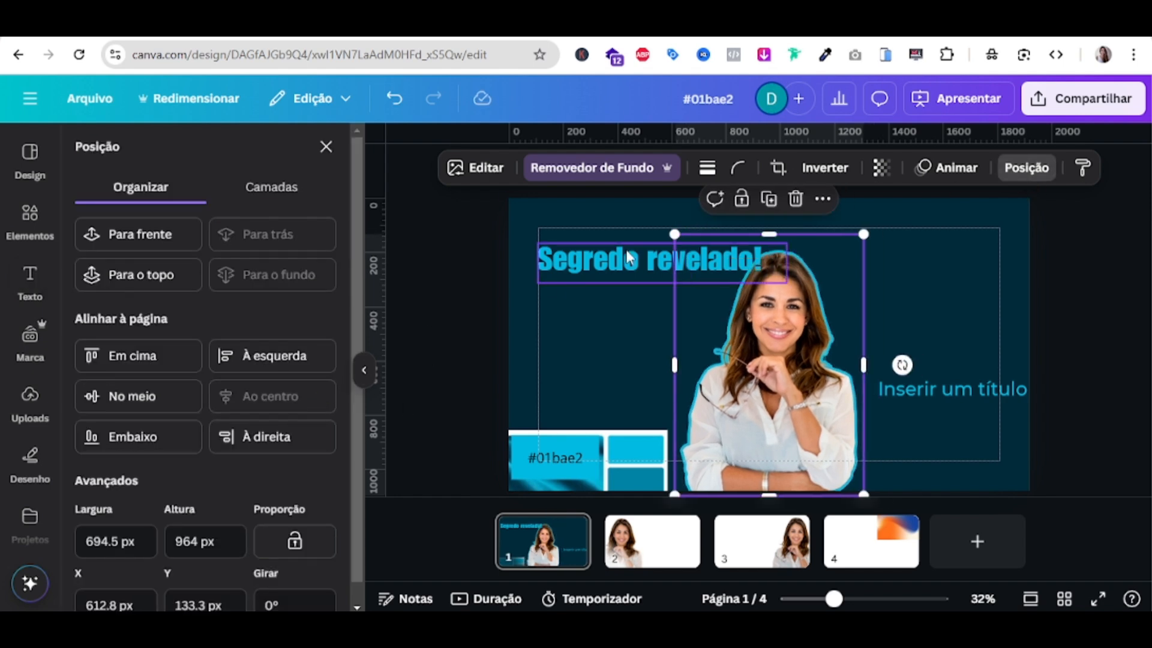
Enlarge the "Segredo revelado!" title to about size 184 so it spans the width between the page margins
{"action": "left_click", "coordinate": [696, 273]}
{"action": "left_click_drag", "start_coordinate": [790, 269], "coordinate": [1005, 334]}
{"action": "left_click_drag", "start_coordinate": [933, 293], "coordinate": [934, 272]}
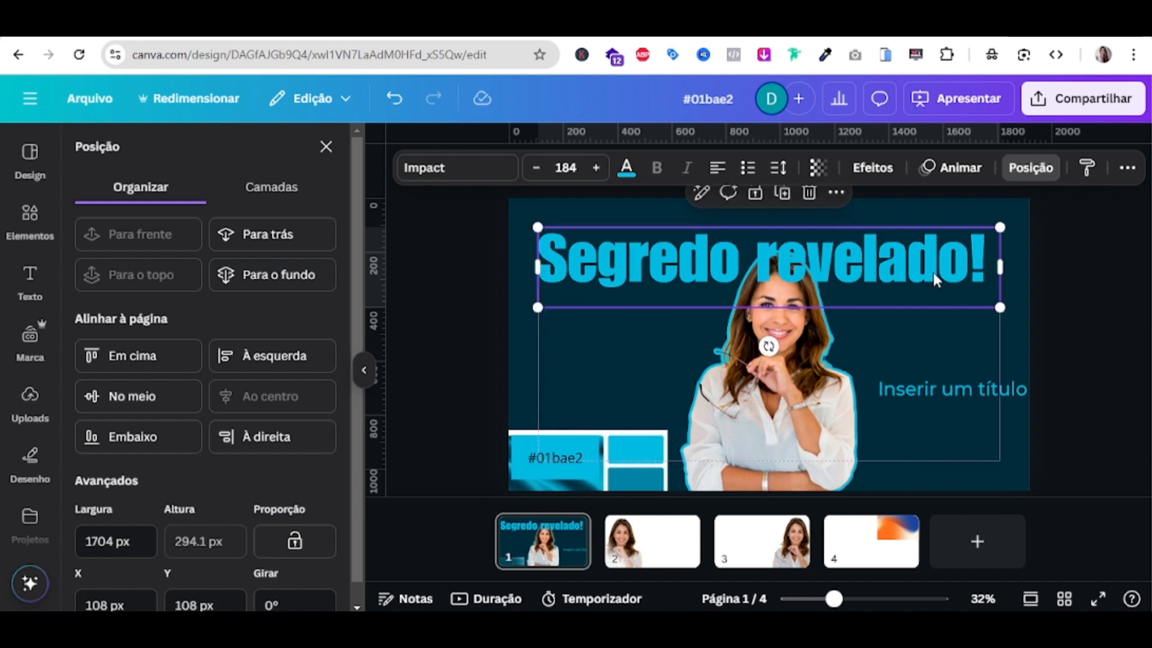
Send the title behind the woman's photo and shrink the photo to about 649 by 901 px
{"action": "left_click", "coordinate": [282, 234]}
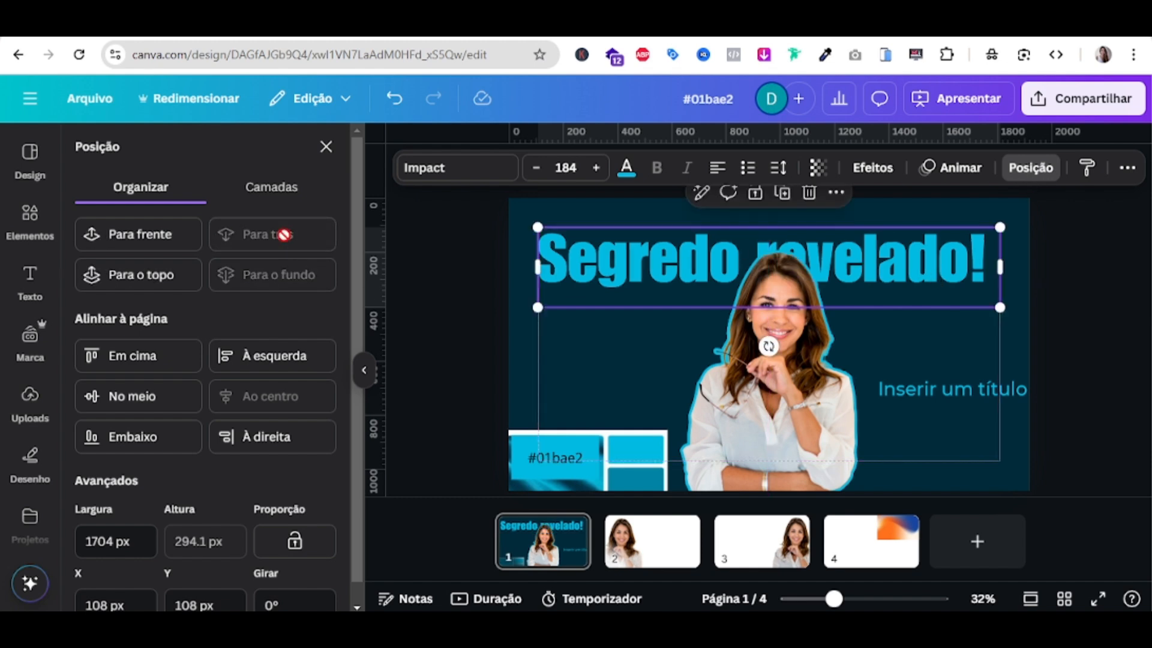
{"action": "left_click", "coordinate": [786, 345]}
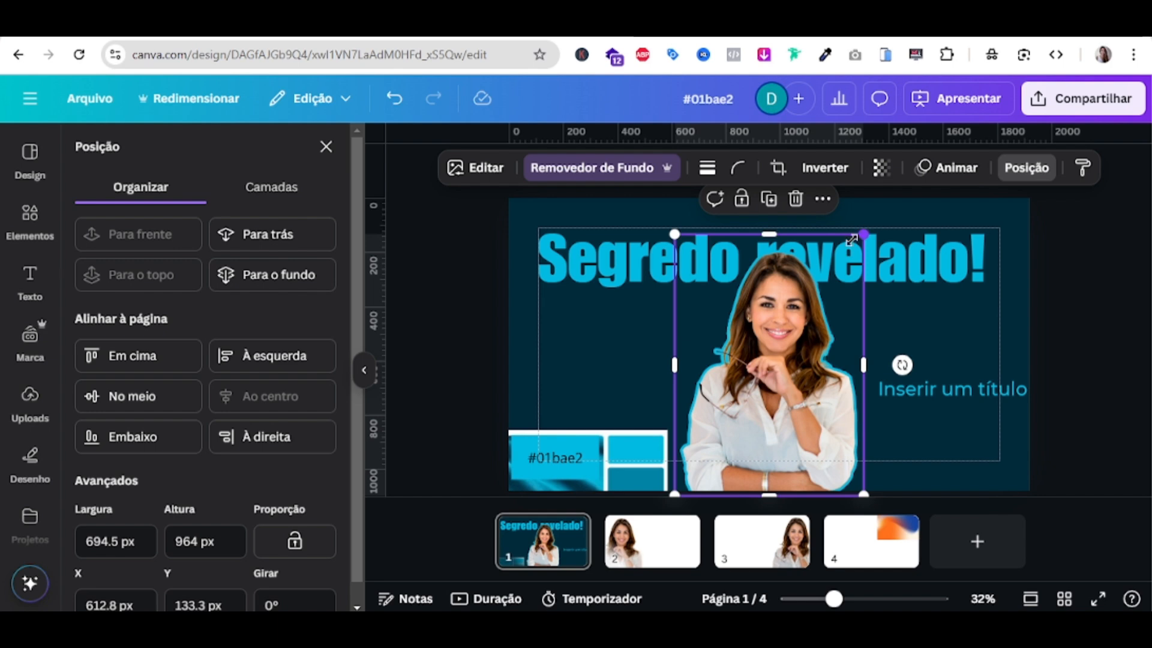
{"action": "mouse_move", "coordinate": [852, 240]}
{"action": "left_mouse_down"}
{"action": "mouse_move", "coordinate": [861, 231]}
{"action": "mouse_move", "coordinate": [850, 247]}
{"action": "left_mouse_up"}
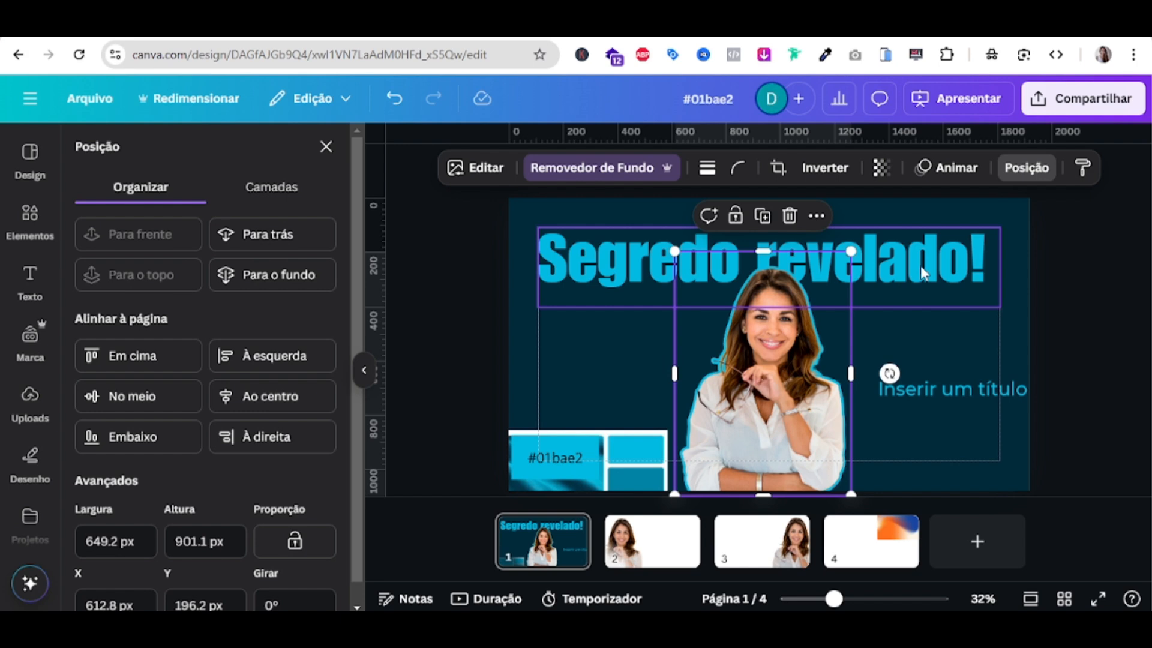
Recolour the "Segredo revelado!" title with the light grey from the Zagati Pijamas palette
{"action": "left_click", "coordinate": [921, 265]}
{"action": "left_click", "coordinate": [627, 174]}
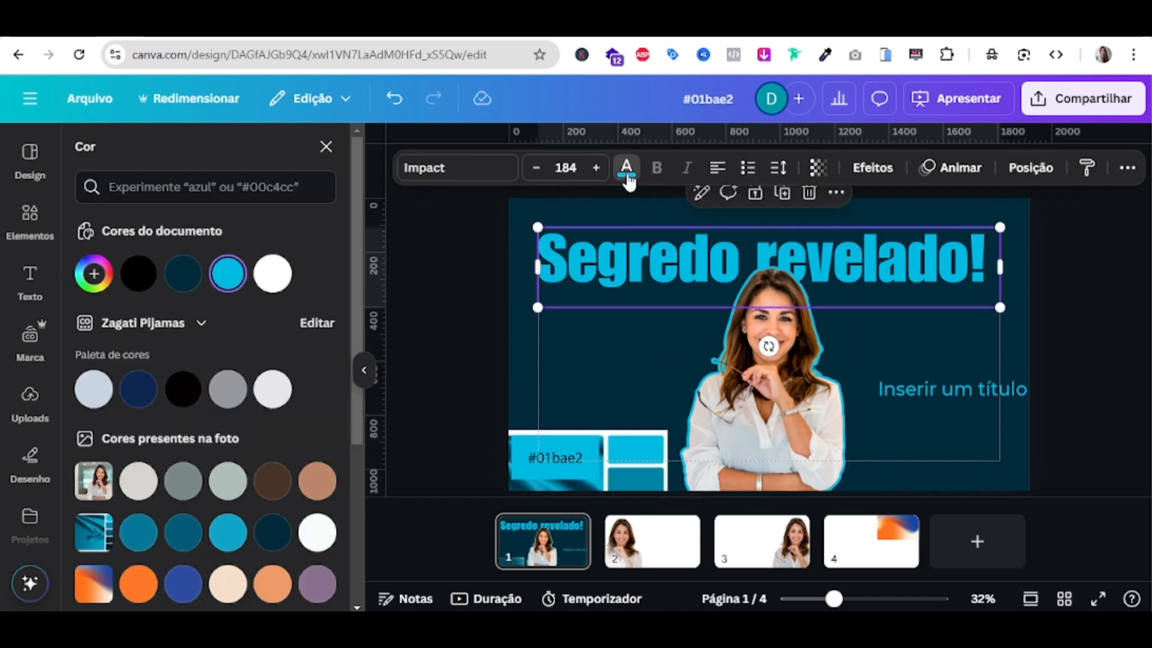
{"action": "left_click", "coordinate": [281, 401]}
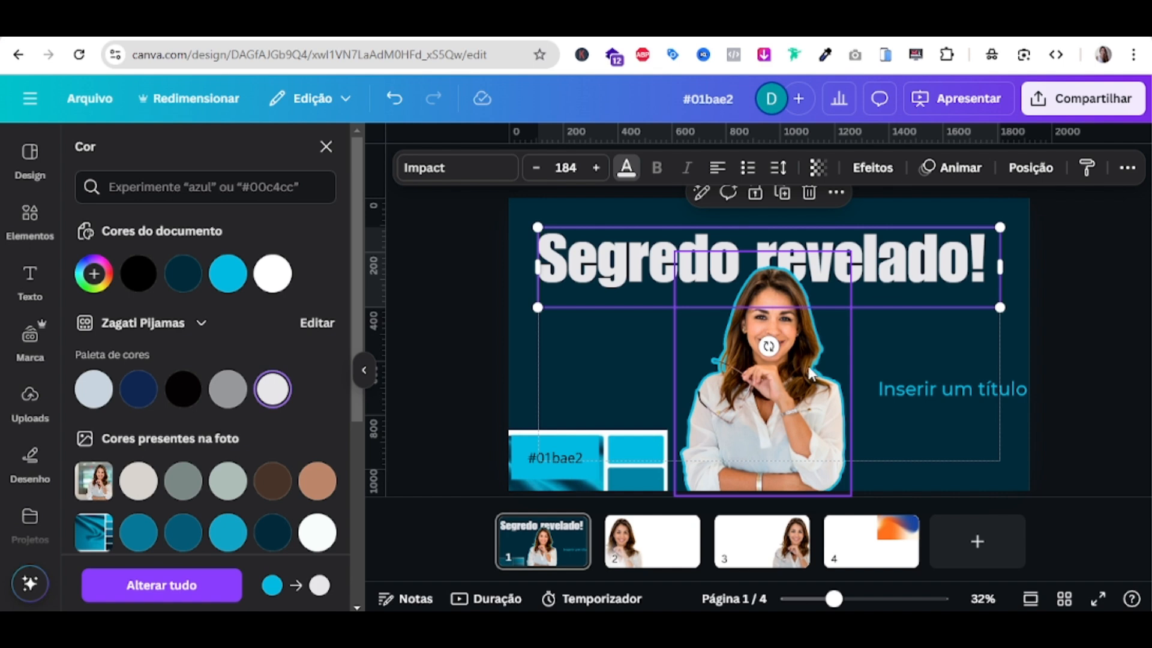
{"action": "left_click", "coordinate": [1024, 465]}
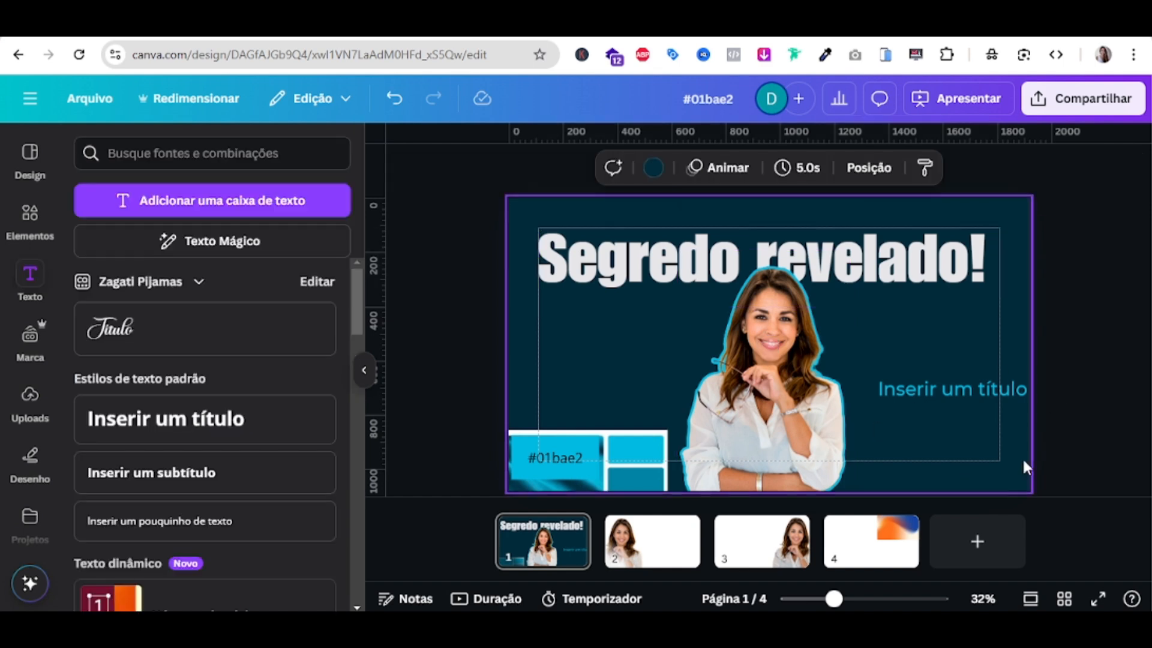
Replace the blue placeholder title with a new subtitle text box, placed below the main title against the page's left margin
{"action": "left_click", "coordinate": [941, 257]}
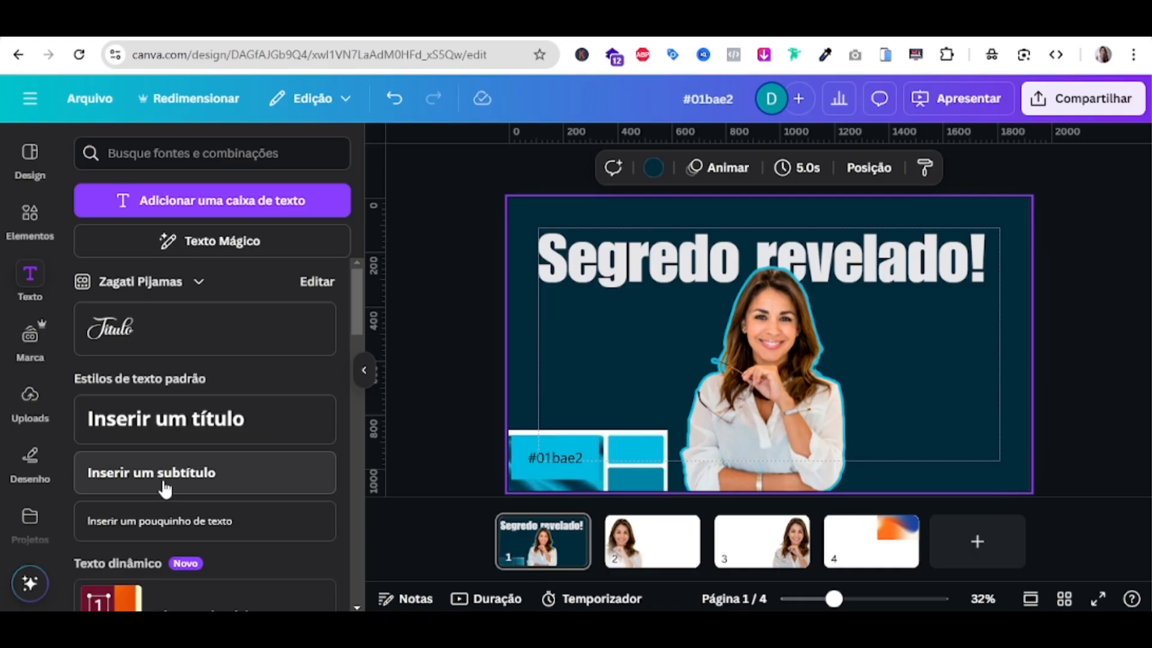
{"action": "left_click", "coordinate": [165, 487]}
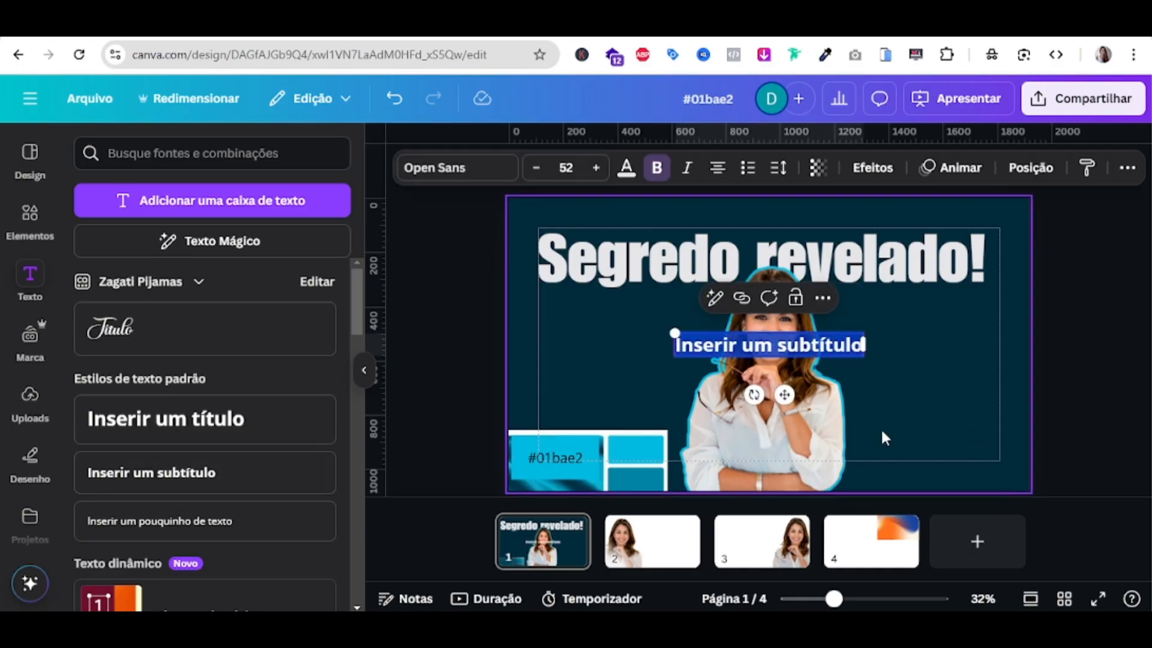
{"action": "left_click_drag", "start_coordinate": [784, 394], "coordinate": [656, 390]}
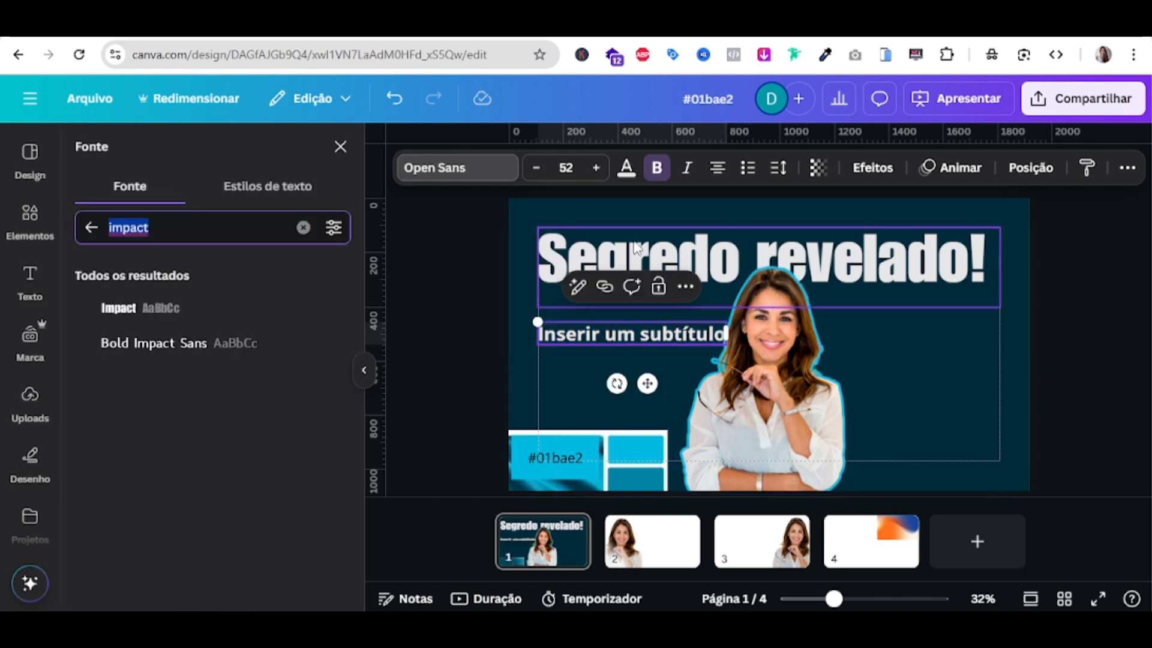
Set the subtitle's font to Montserrat Medium
{"action": "left_click", "coordinate": [635, 247]}
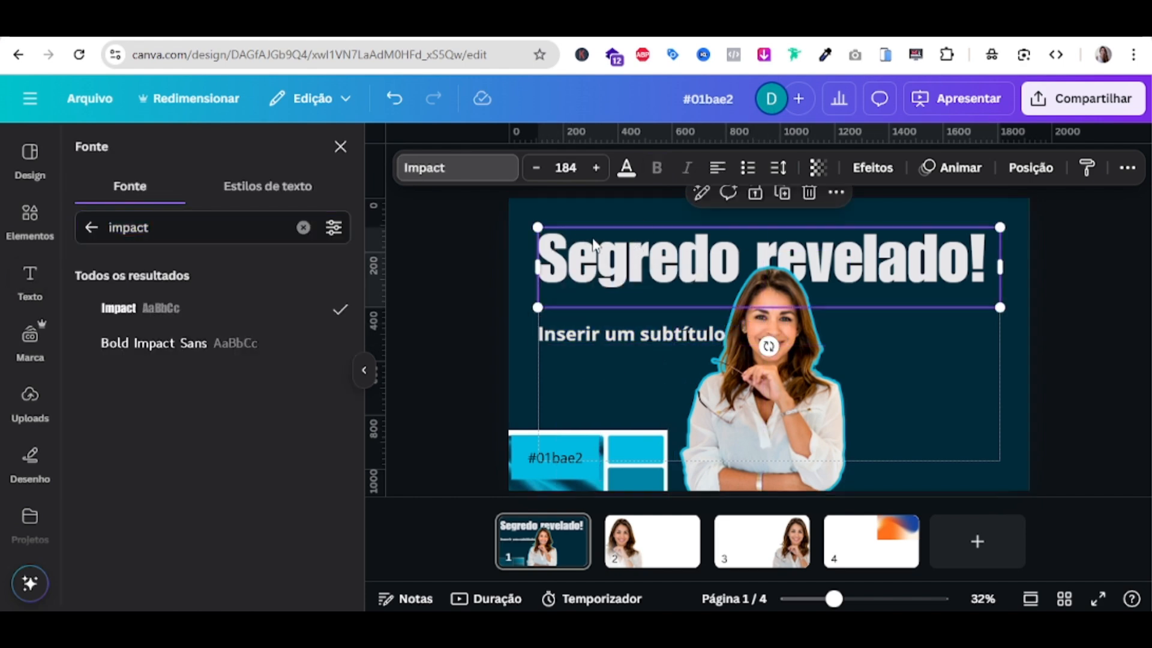
{"action": "left_click", "coordinate": [578, 337]}
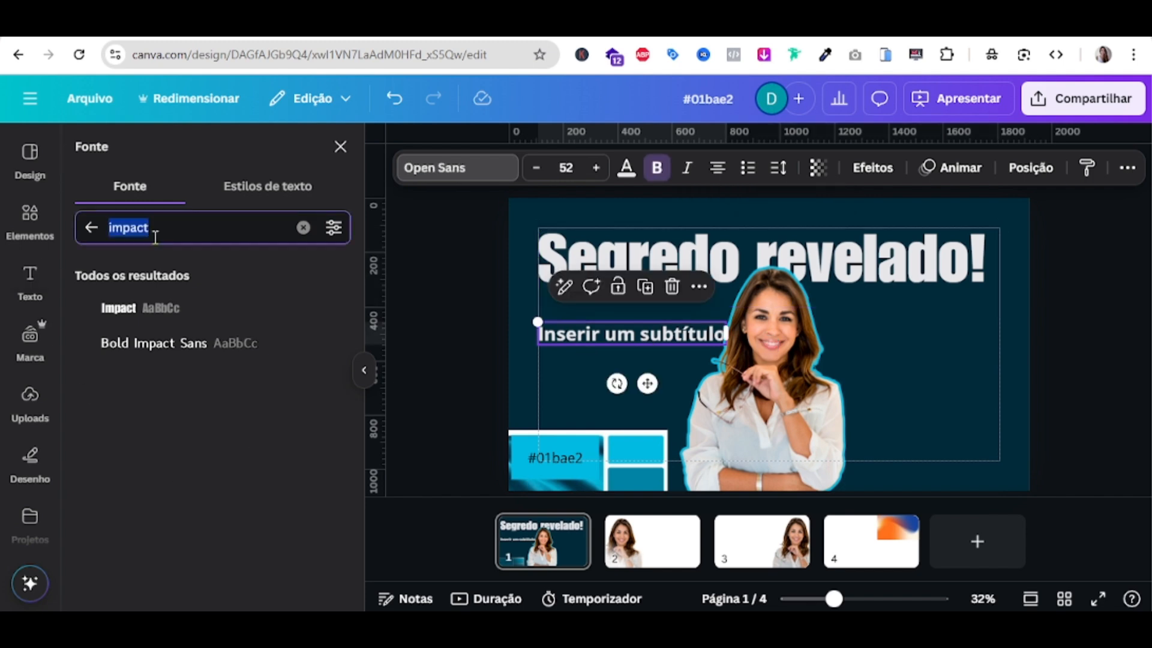
{"action": "type", "text": "montse"}
{"action": "left_click", "coordinate": [84, 309]}
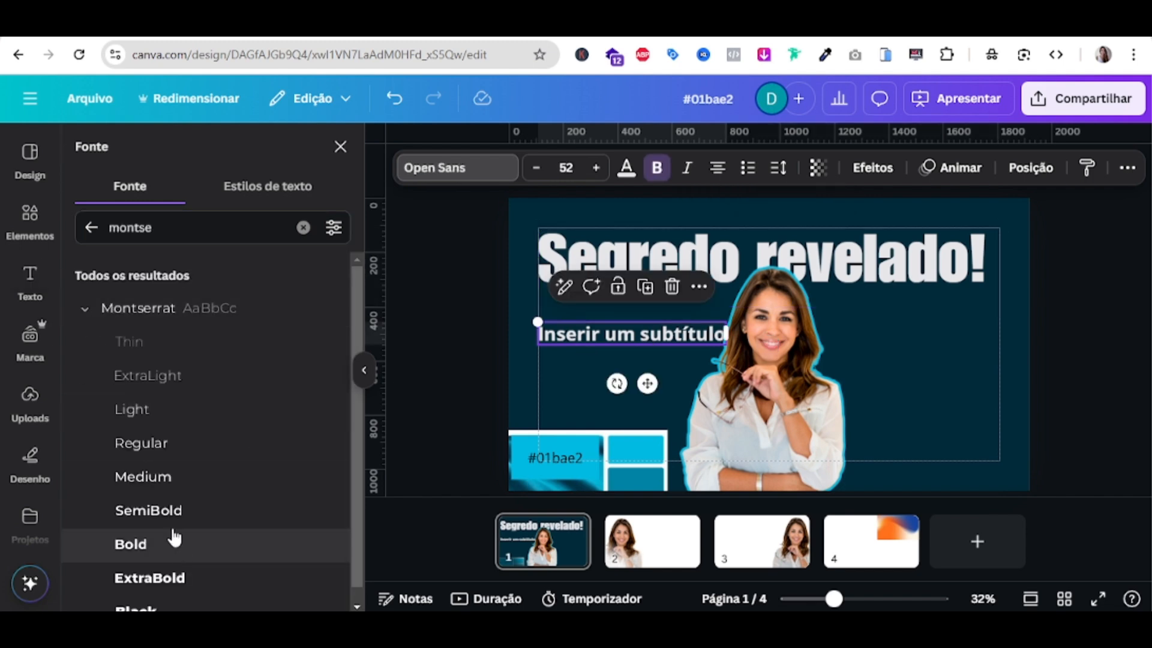
{"action": "left_click", "coordinate": [171, 507]}
{"action": "left_click", "coordinate": [172, 476]}
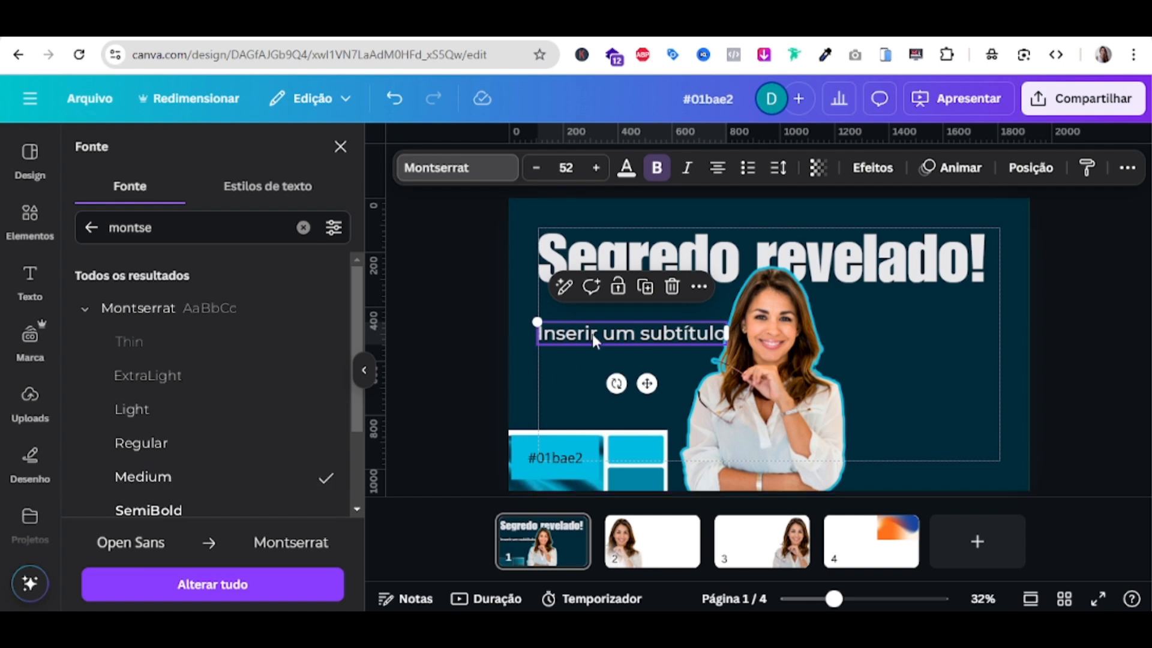
Replace the subtitle's text with "Como Criar Capas Incríveis no Canva"
{"action": "double_click", "coordinate": [592, 334]}
{"action": "type", "text": "Como Criar Capas Incríveis no Canva"}
{"action": "left_click", "coordinate": [1060, 348]}
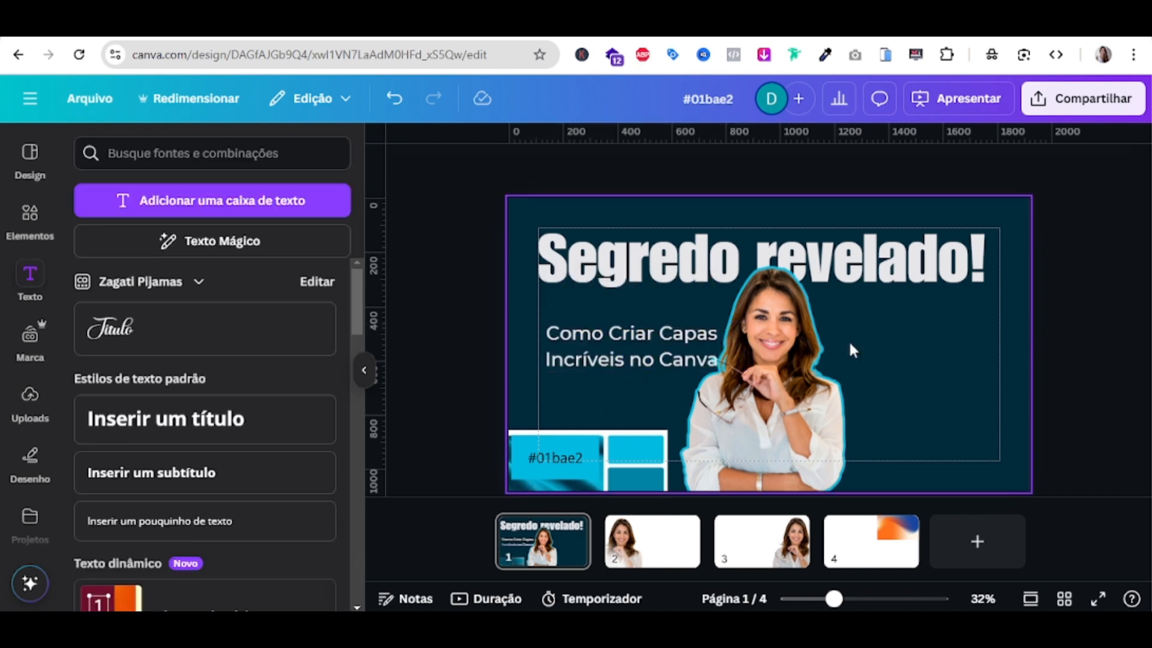
Left-align the subtitle, move it to the left margin and narrow its box so the text wraps onto three lines beside the photo
{"action": "left_click", "coordinate": [596, 334]}
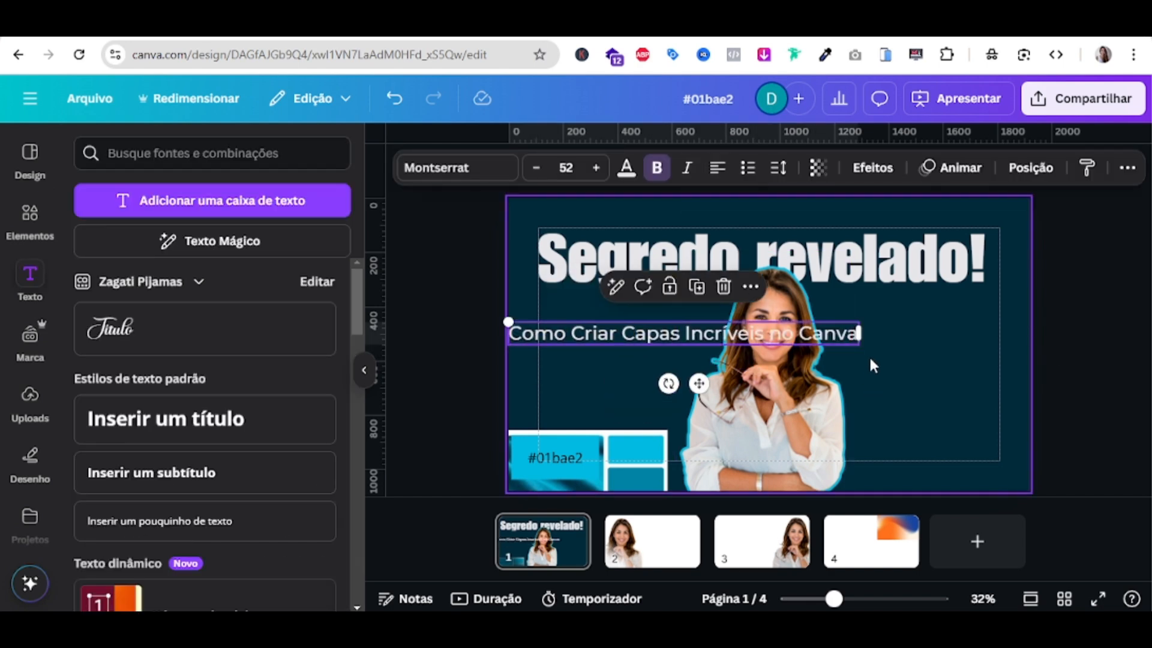
{"action": "left_click_drag", "start_coordinate": [609, 330], "coordinate": [639, 332]}
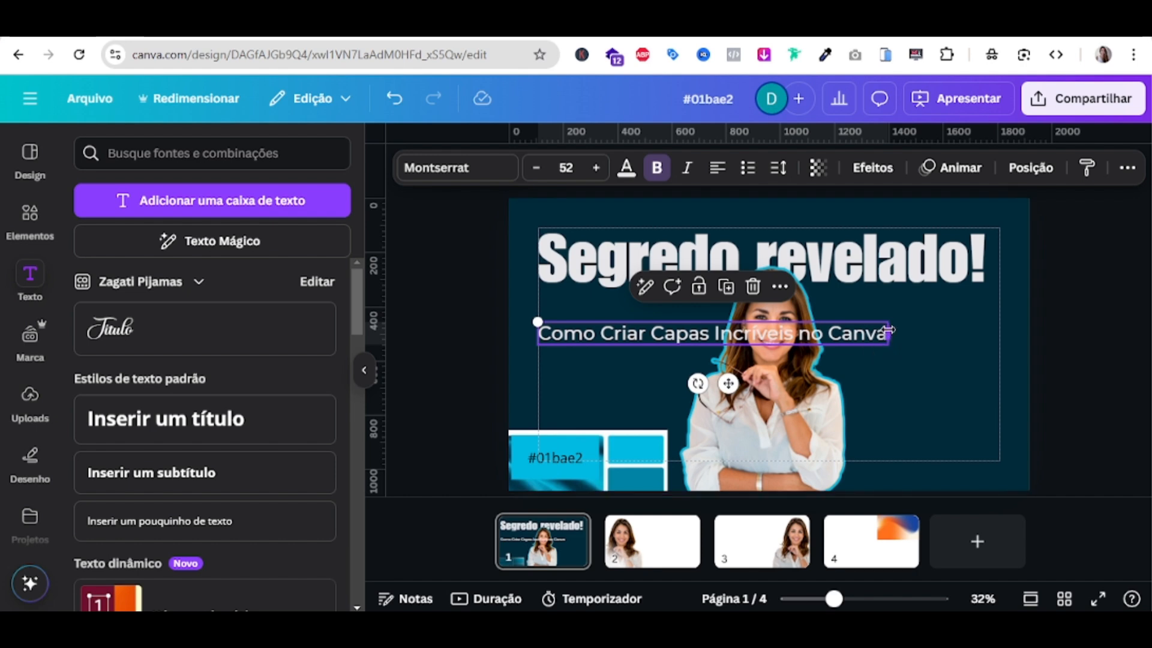
{"action": "left_click_drag", "start_coordinate": [889, 334], "coordinate": [687, 363]}
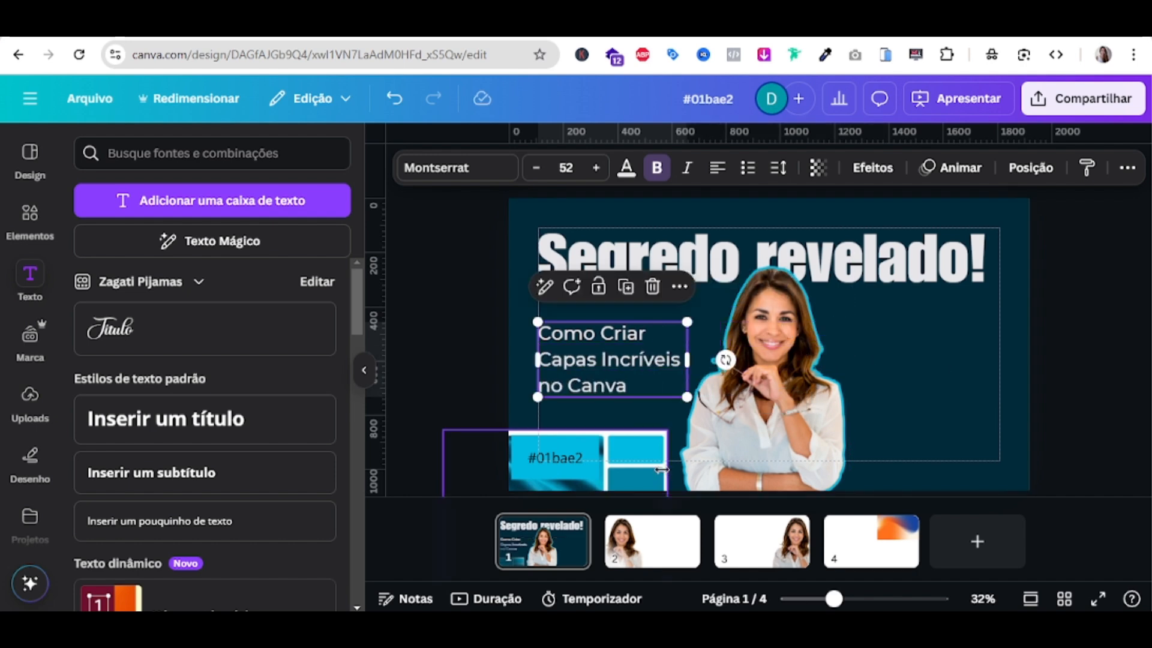
{"action": "left_click", "coordinate": [498, 447]}
{"action": "left_click", "coordinate": [494, 323]}
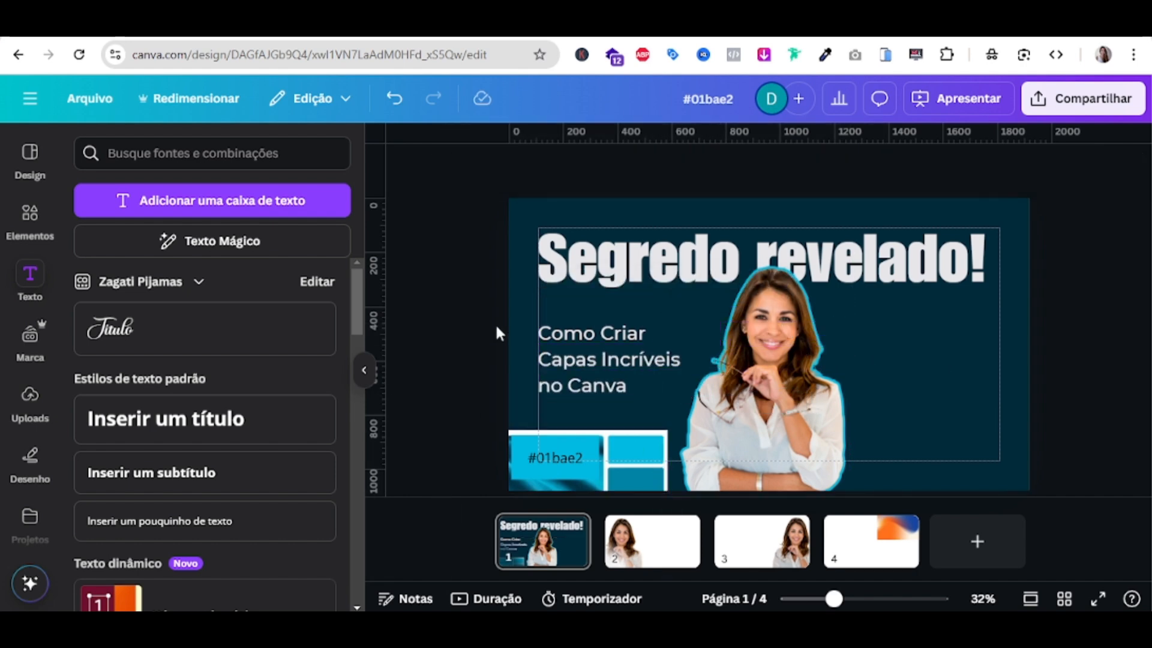
Try scaling the three-line subtitle down to size 40,4 and back up to about 47,8
{"action": "left_click", "coordinate": [660, 359]}
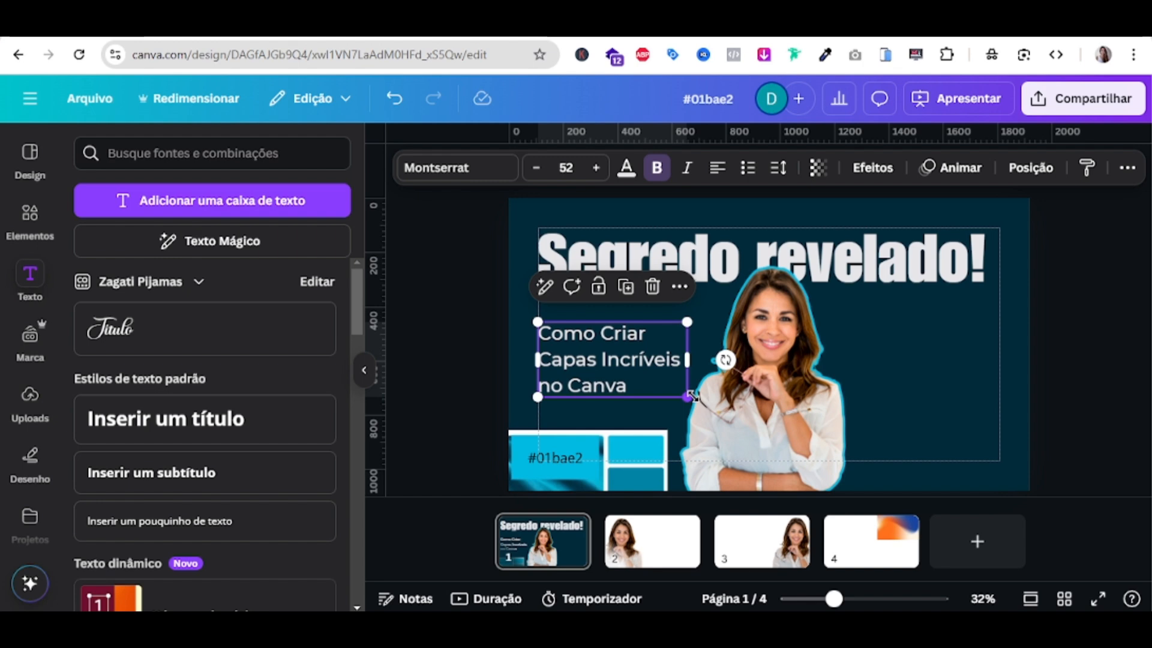
{"action": "left_click_drag", "start_coordinate": [687, 396], "coordinate": [647, 395]}
{"action": "left_click", "coordinate": [460, 372]}
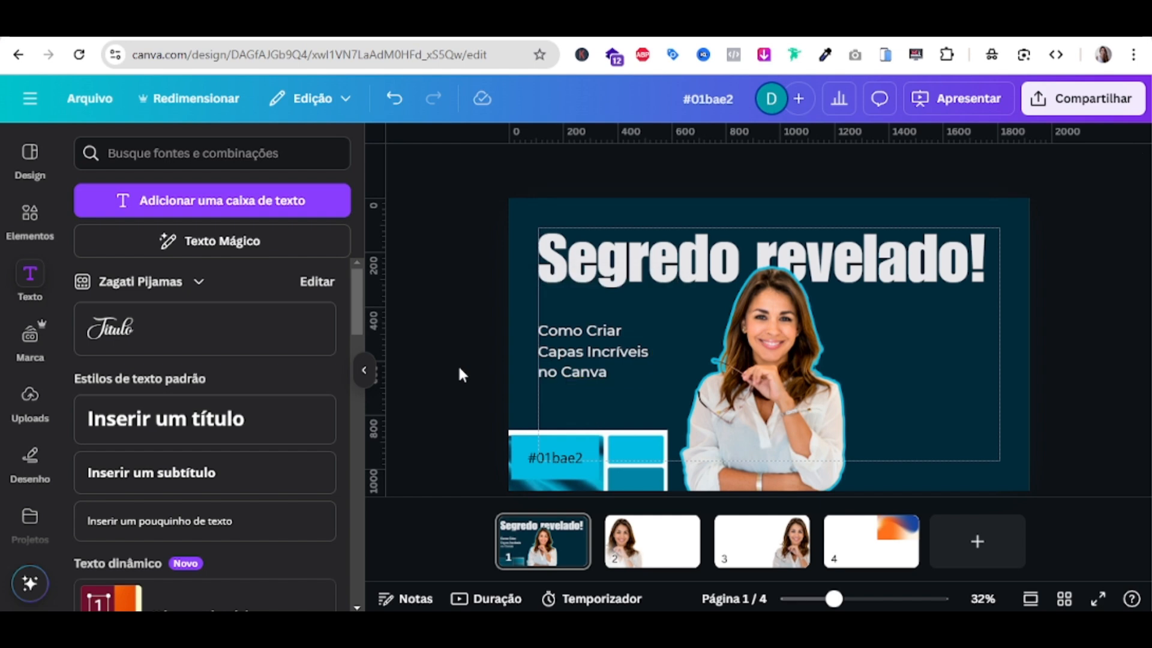
{"action": "left_click", "coordinate": [636, 372]}
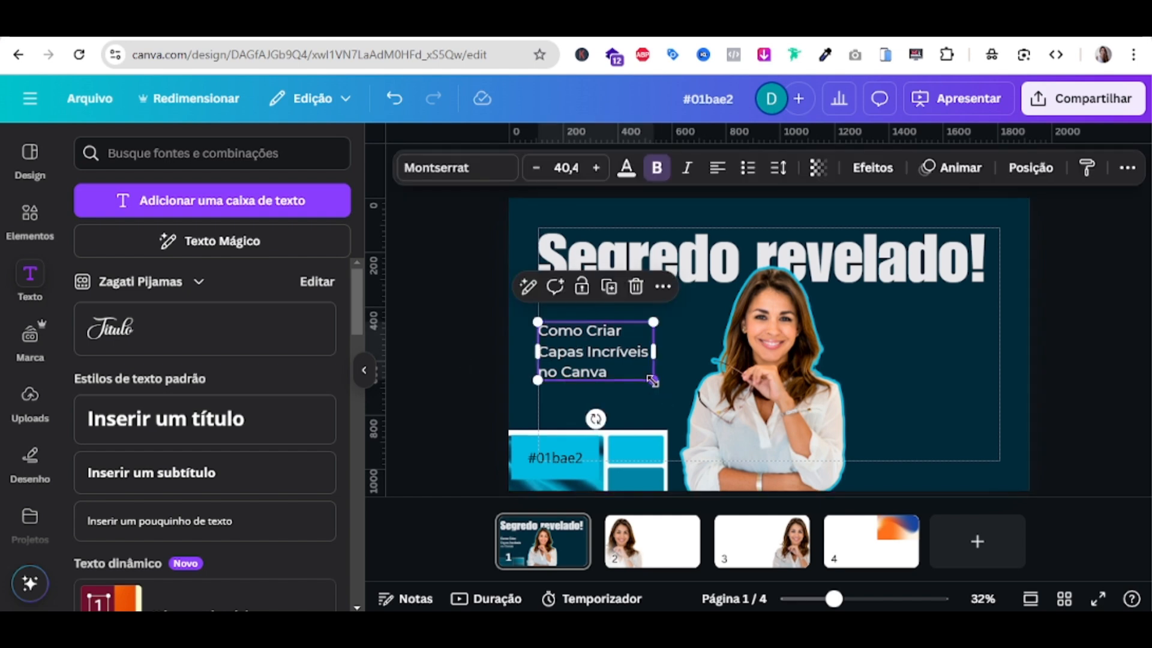
{"action": "left_click_drag", "start_coordinate": [655, 383], "coordinate": [672, 390]}
Set the subtitle's font size to 50 and widen its box to about 648 by 173 so the text fits two lines
{"action": "left_click", "coordinate": [568, 167]}
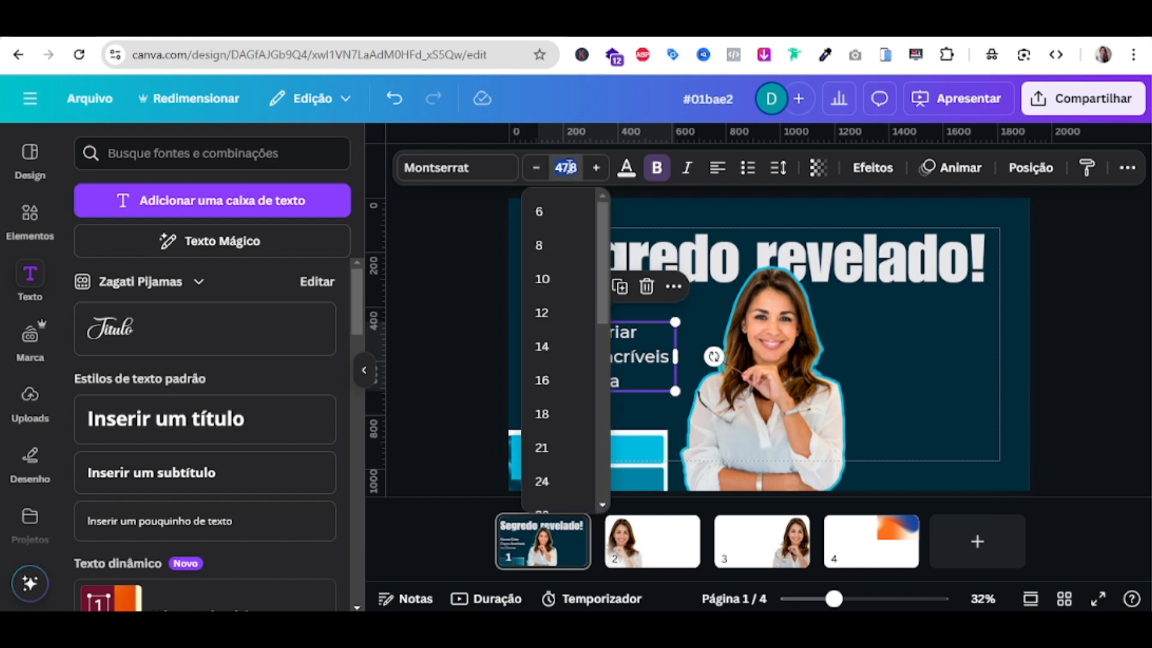
{"action": "type", "text": "50"}
{"action": "key", "text": "Return"}
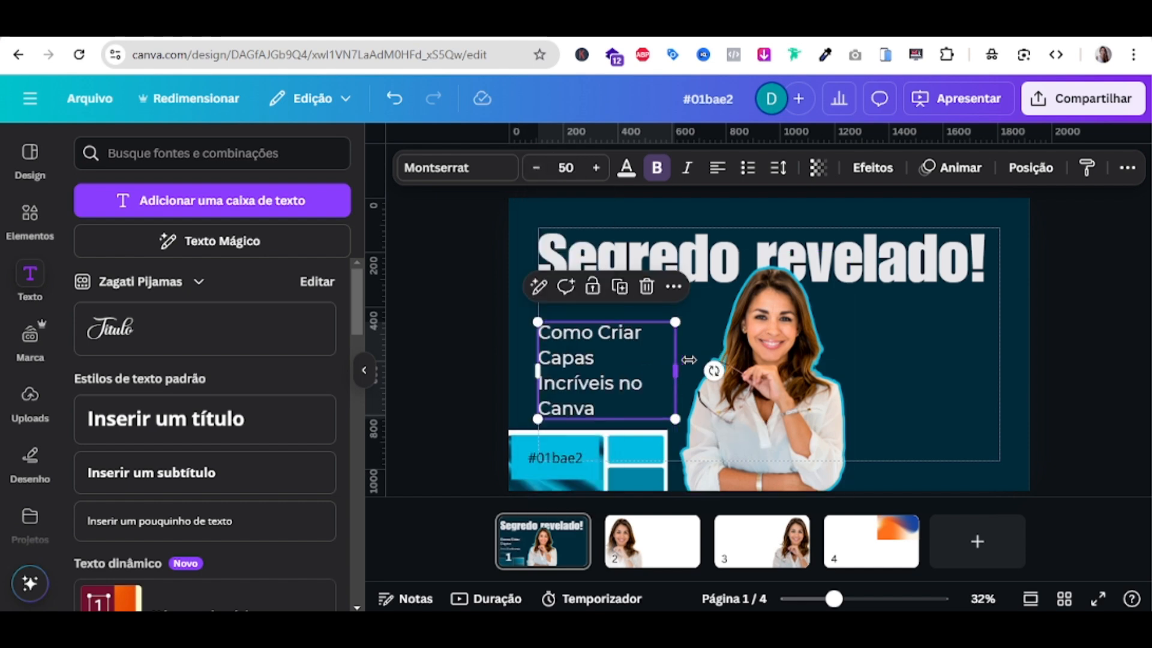
{"action": "left_click_drag", "start_coordinate": [689, 360], "coordinate": [744, 363]}
{"action": "left_click", "coordinate": [405, 398]}
{"action": "left_click", "coordinate": [602, 362]}
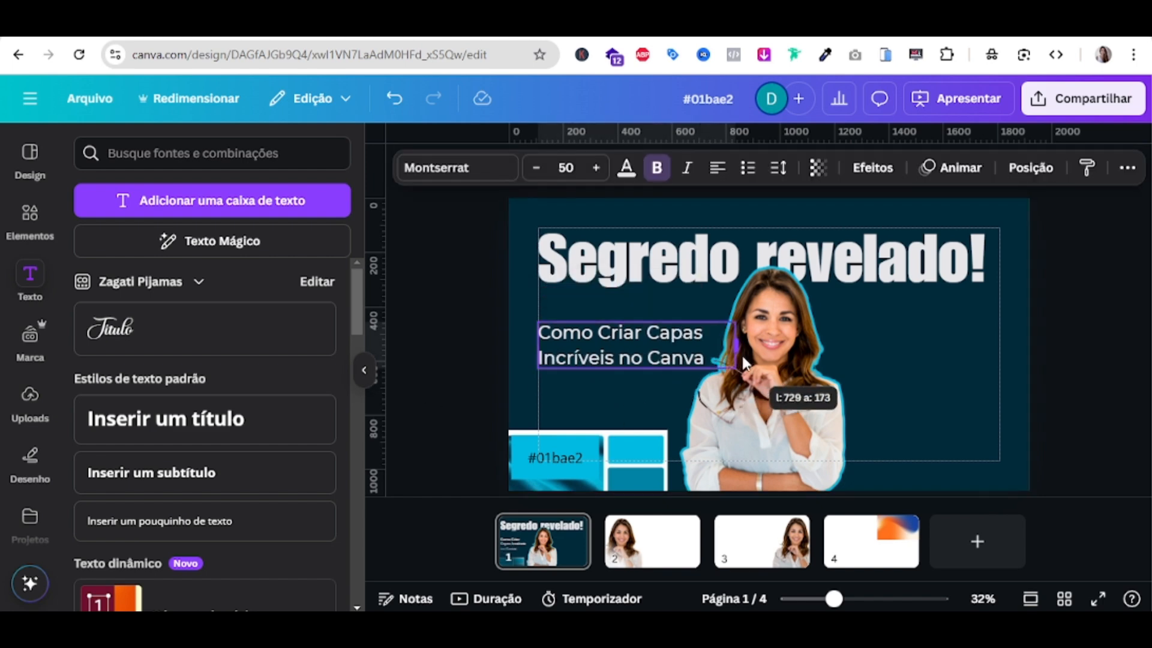
{"action": "mouse_move", "coordinate": [741, 359]}
{"action": "left_mouse_down"}
{"action": "mouse_move", "coordinate": [699, 356]}
{"action": "mouse_move", "coordinate": [720, 358]}
{"action": "left_mouse_up"}
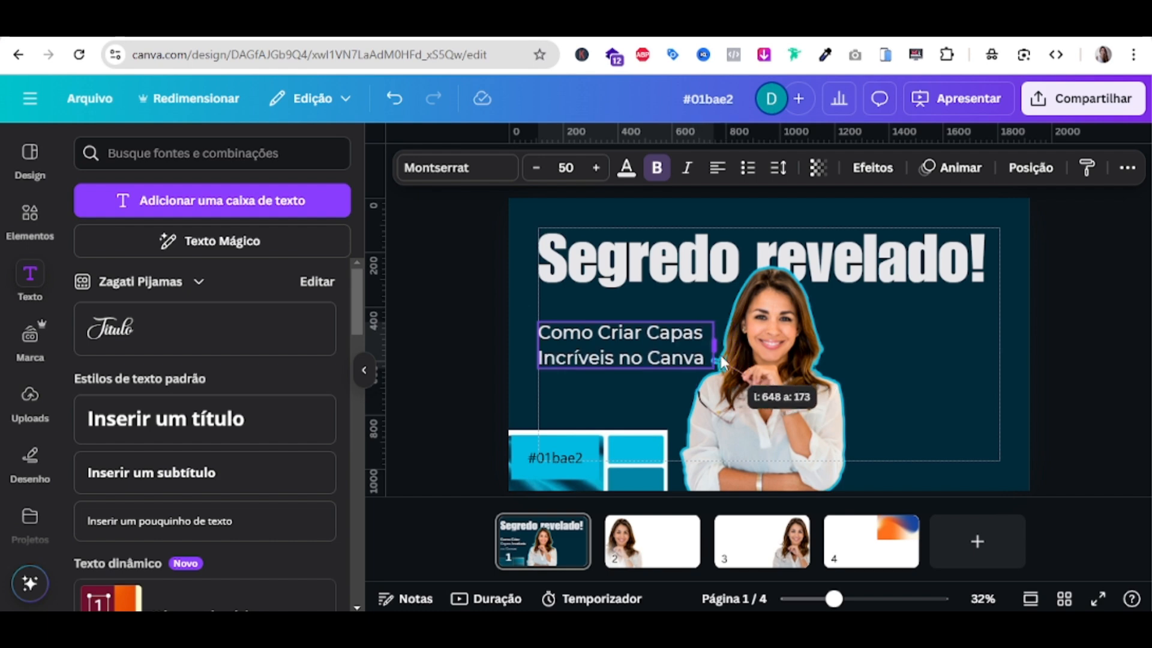
{"action": "left_click_drag", "start_coordinate": [721, 355], "coordinate": [721, 355]}
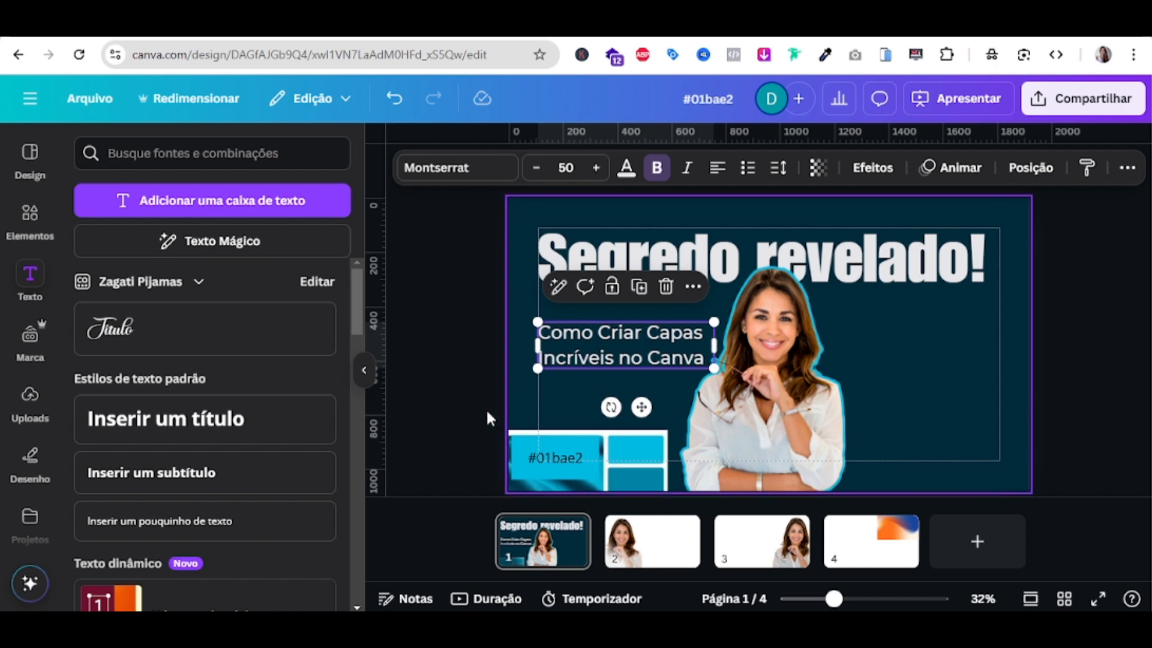
{"action": "left_click", "coordinate": [449, 376]}
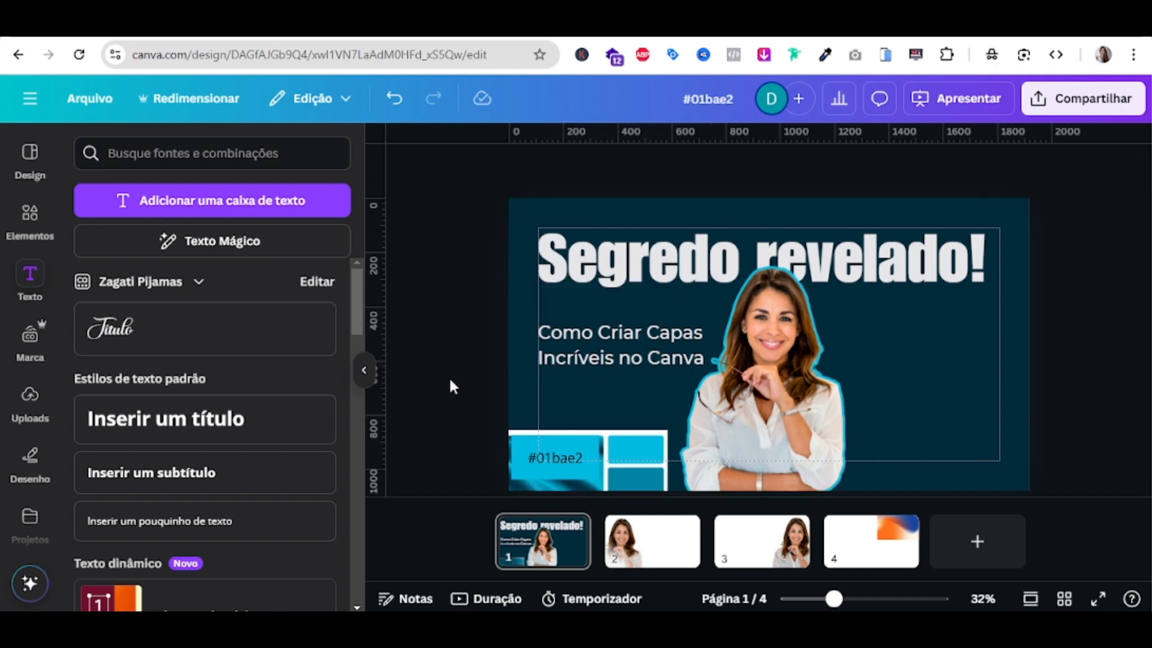
Scale the two-line subtitle down to about size 47 so it clears the woman's photo
{"action": "left_click", "coordinate": [622, 340]}
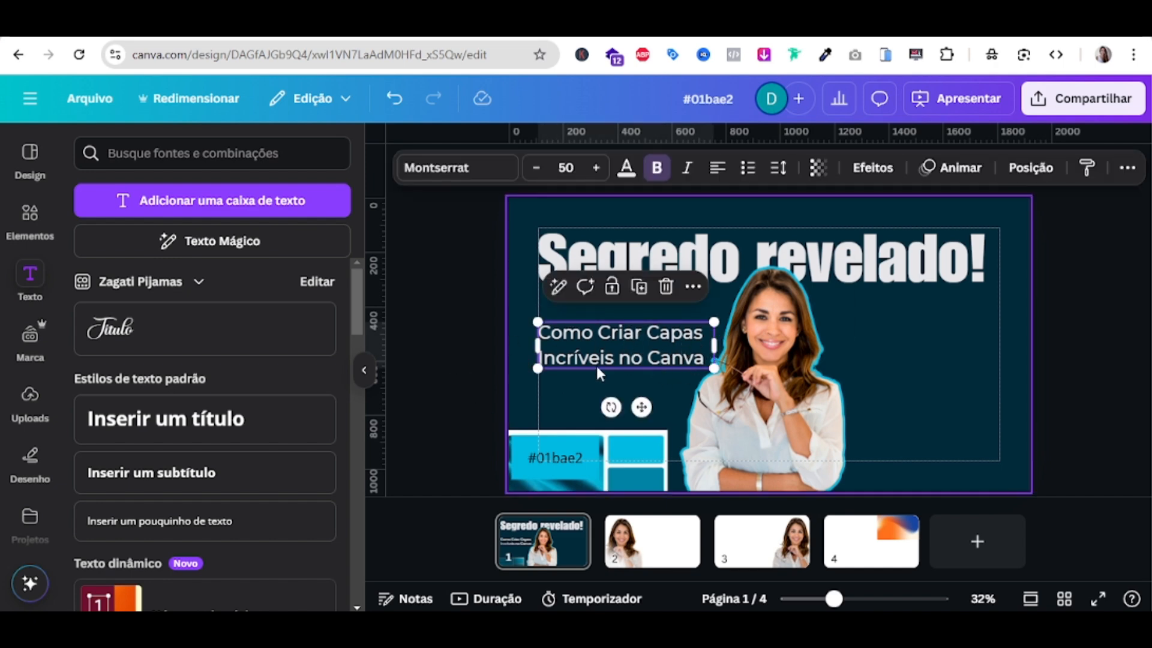
{"action": "left_click_drag", "start_coordinate": [714, 368], "coordinate": [704, 365]}
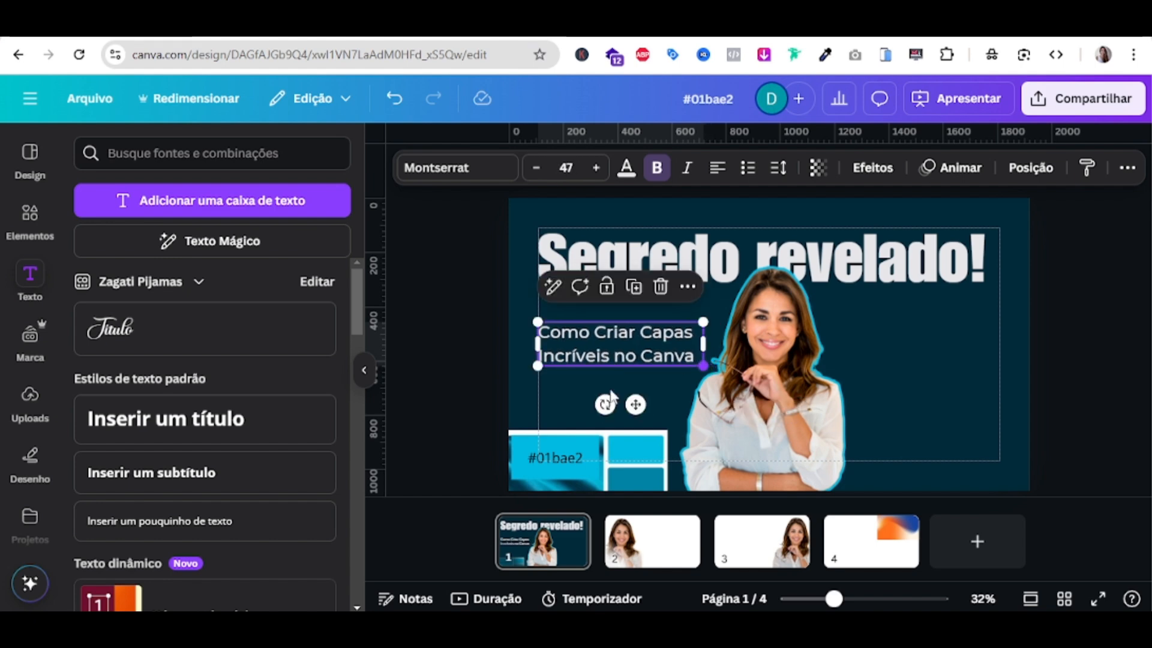
{"action": "left_click", "coordinate": [449, 364]}
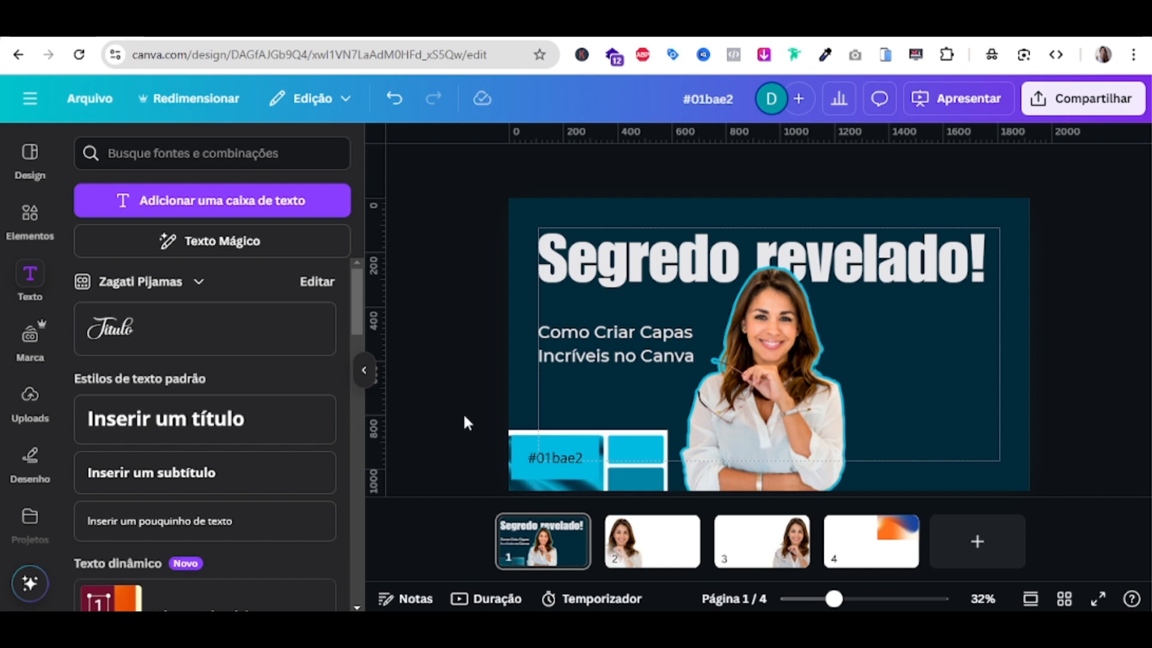
Add a rounded square shape, move it over the word "Capas" and flatten it into a low bar
{"action": "left_click", "coordinate": [27, 240]}
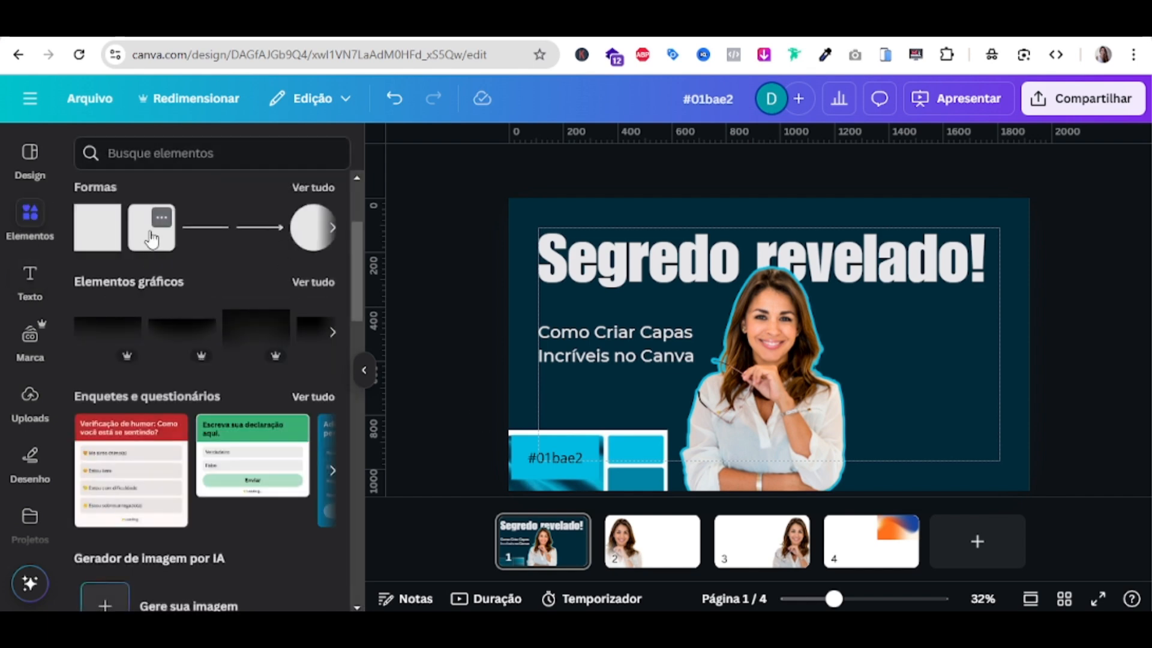
{"action": "left_click", "coordinate": [151, 239]}
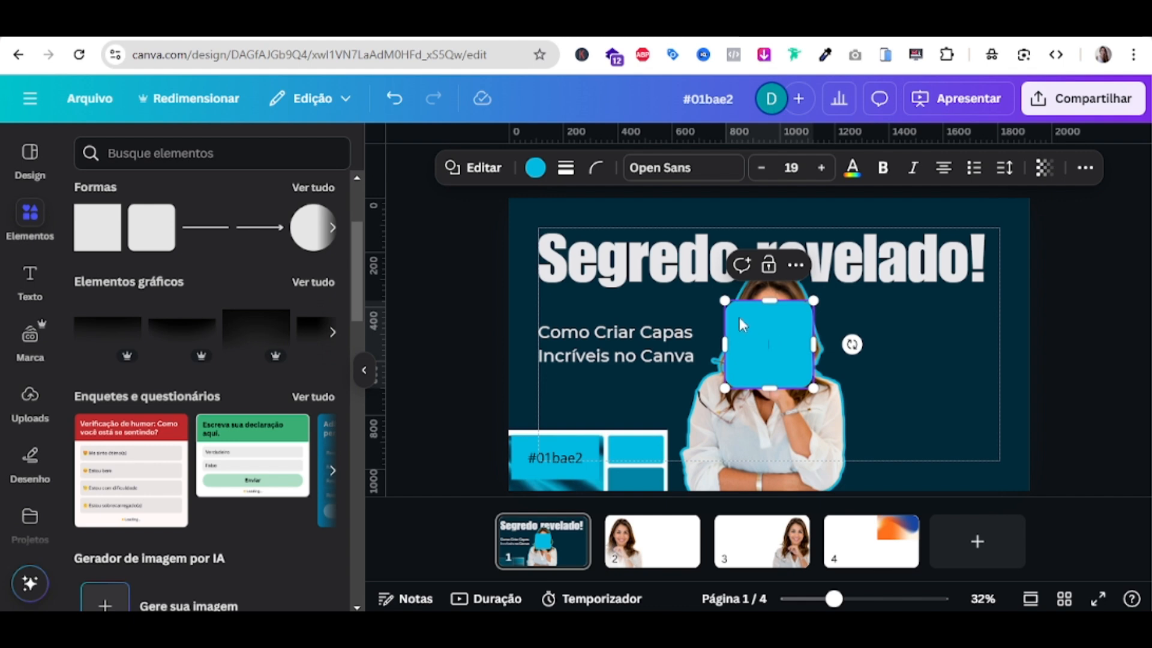
{"action": "left_click_drag", "start_coordinate": [742, 324], "coordinate": [644, 328]}
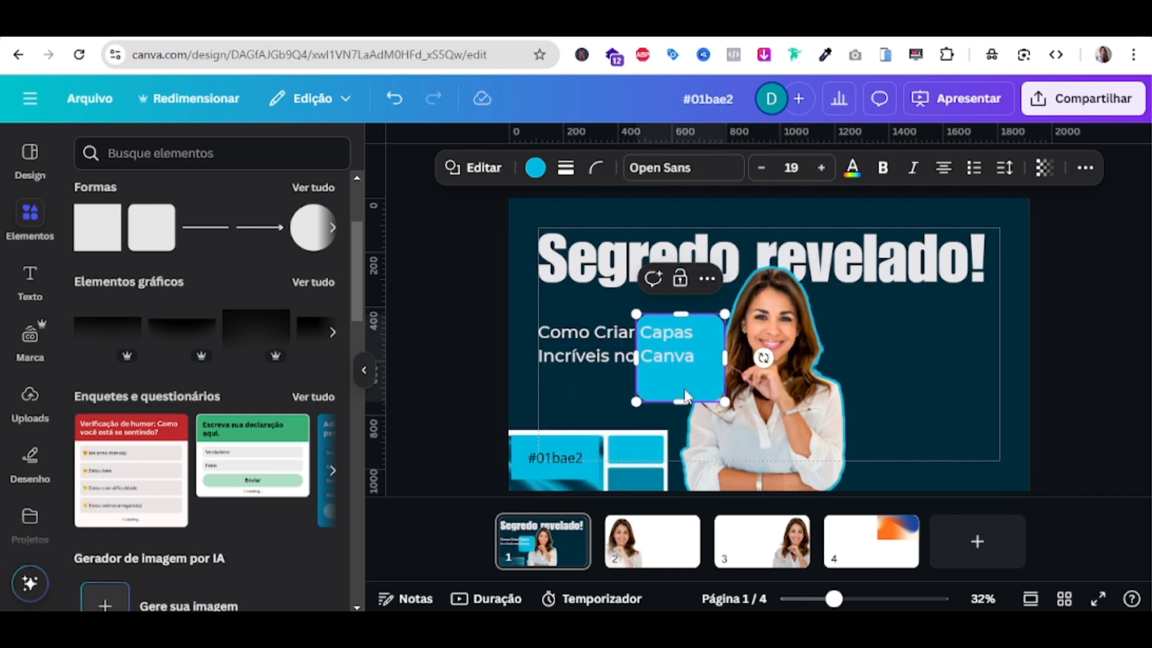
{"action": "left_click_drag", "start_coordinate": [687, 399], "coordinate": [681, 344]}
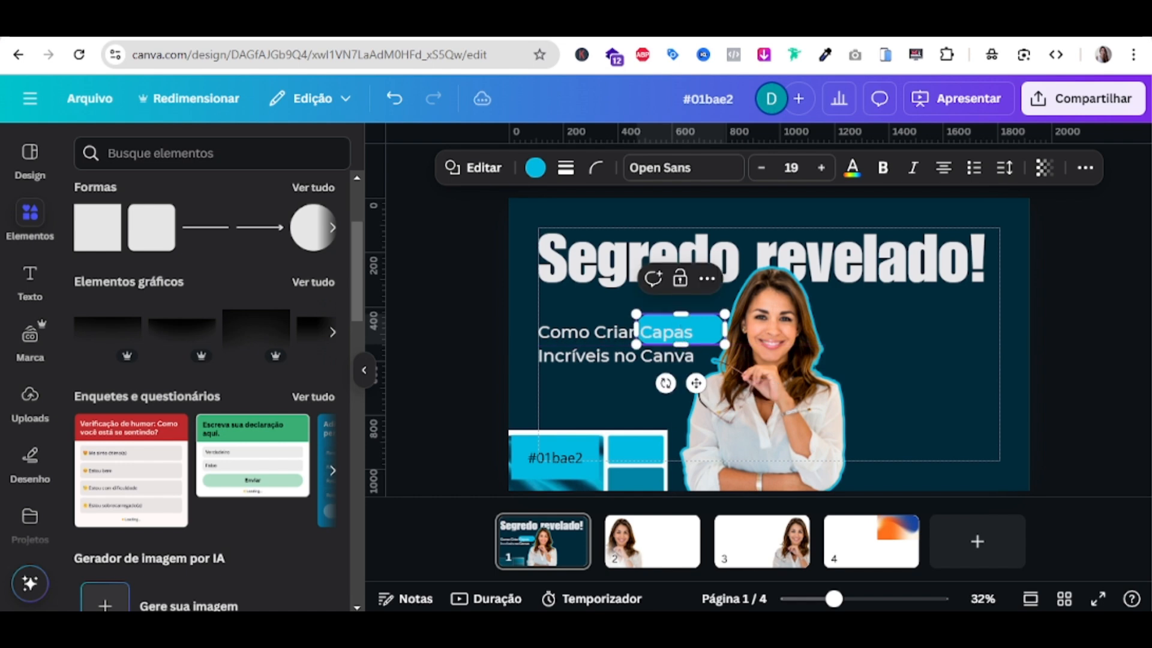
Set the blue bar's corner rounding to 20
{"action": "left_click_drag", "start_coordinate": [864, 600], "coordinate": [874, 599]}
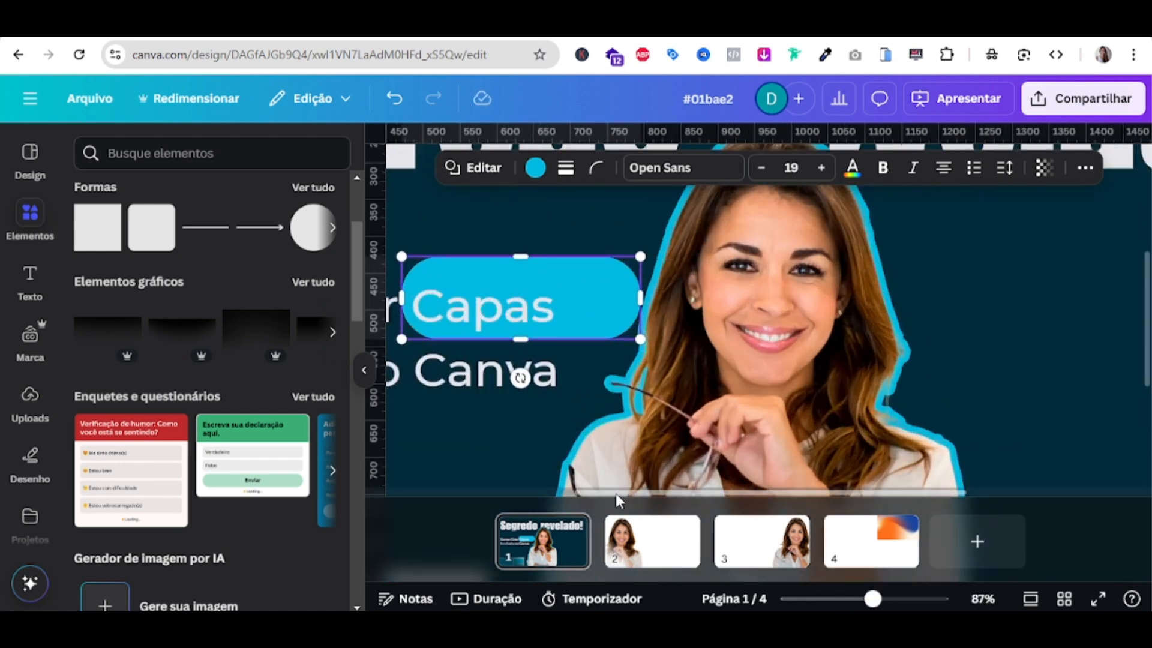
{"action": "scroll", "coordinate": [558, 474], "scroll_direction": "left", "scroll_amount": 2}
{"action": "scroll", "coordinate": [503, 458], "scroll_direction": "up", "scroll_amount": 3}
{"action": "left_click", "coordinate": [596, 169]}
{"action": "left_click_drag", "start_coordinate": [573, 236], "coordinate": [535, 239]}
{"action": "scroll", "coordinate": [535, 336], "scroll_direction": "down", "scroll_amount": 3}
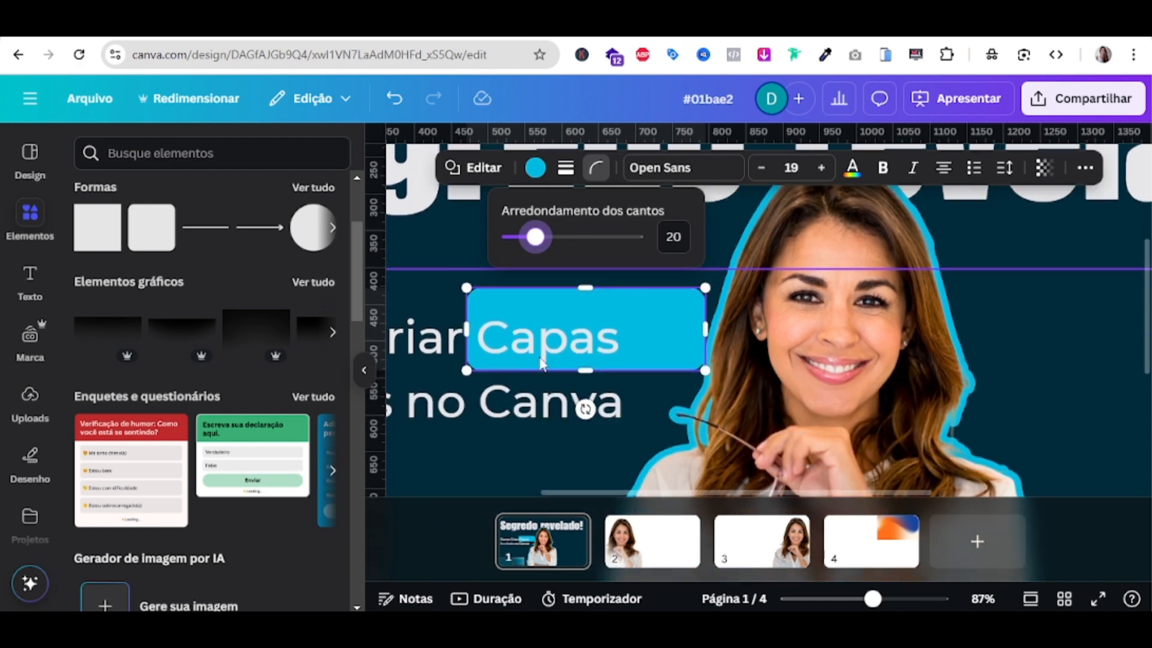
Resize the blue bar to about 416 by 83 px, starting at the word "Capas" and extending over the woman's photo
{"action": "left_click", "coordinate": [471, 300]}
{"action": "left_click_drag", "start_coordinate": [471, 300], "coordinate": [476, 300]}
{"action": "left_click_drag", "start_coordinate": [585, 257], "coordinate": [586, 278]}
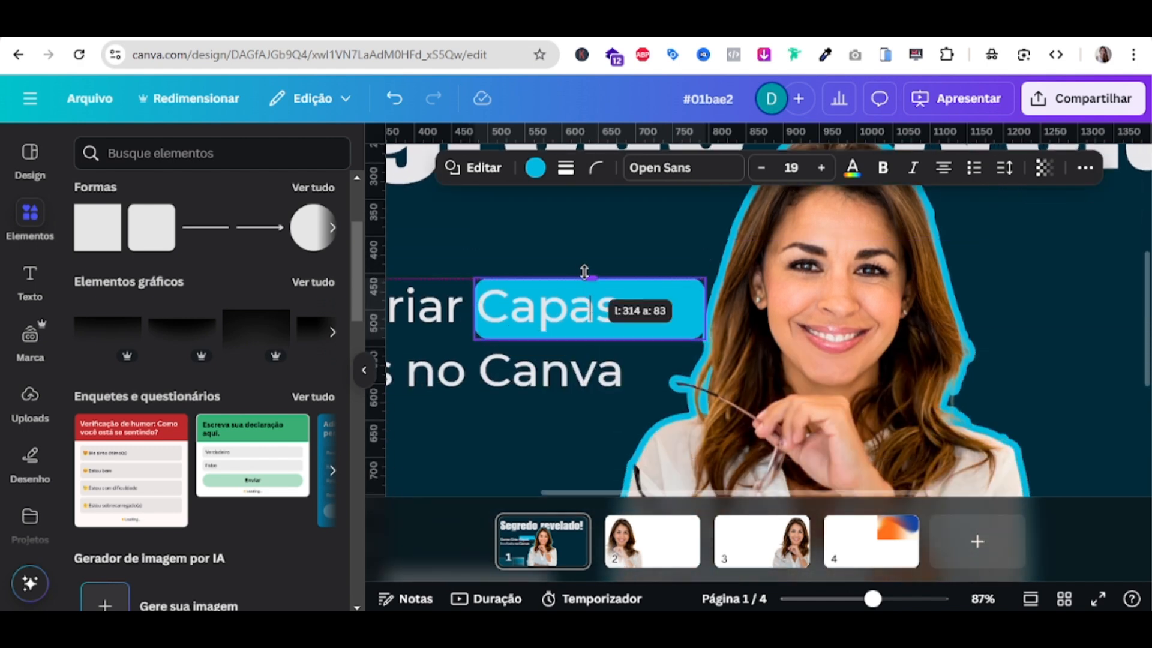
{"action": "left_click_drag", "start_coordinate": [708, 307], "coordinate": [780, 307]}
Send the blue bar two levels backward, behind the woman's photo, and show the list of layers
{"action": "left_click", "coordinate": [1084, 168]}
{"action": "left_click", "coordinate": [1031, 204]}
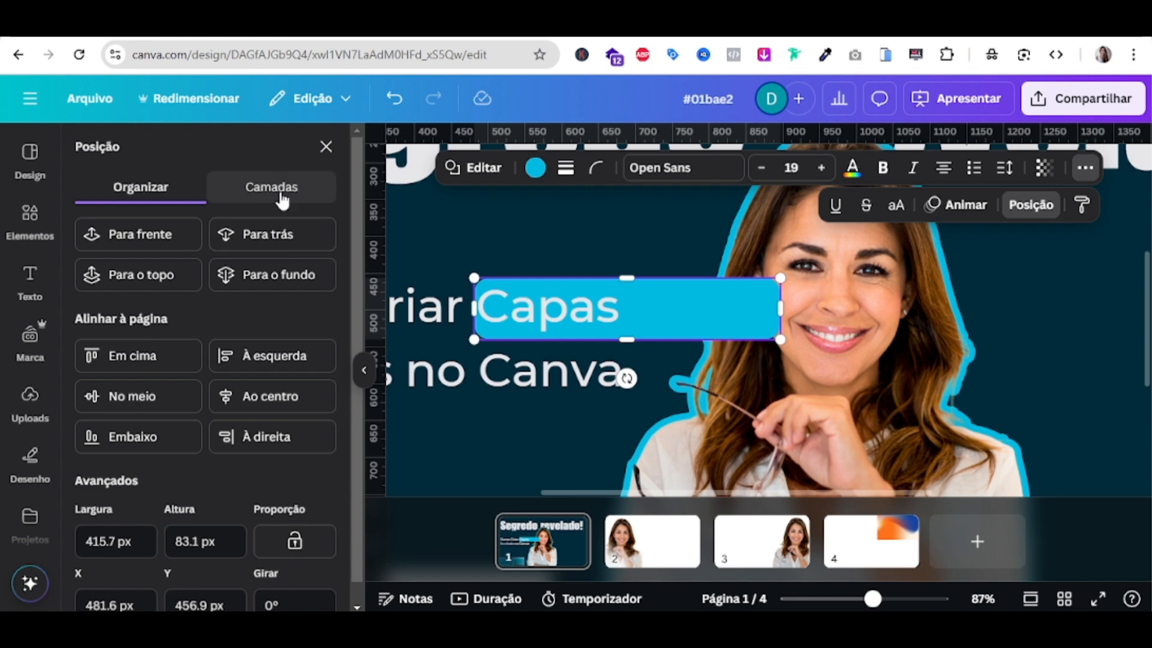
{"action": "left_click", "coordinate": [281, 236]}
{"action": "left_click", "coordinate": [281, 235]}
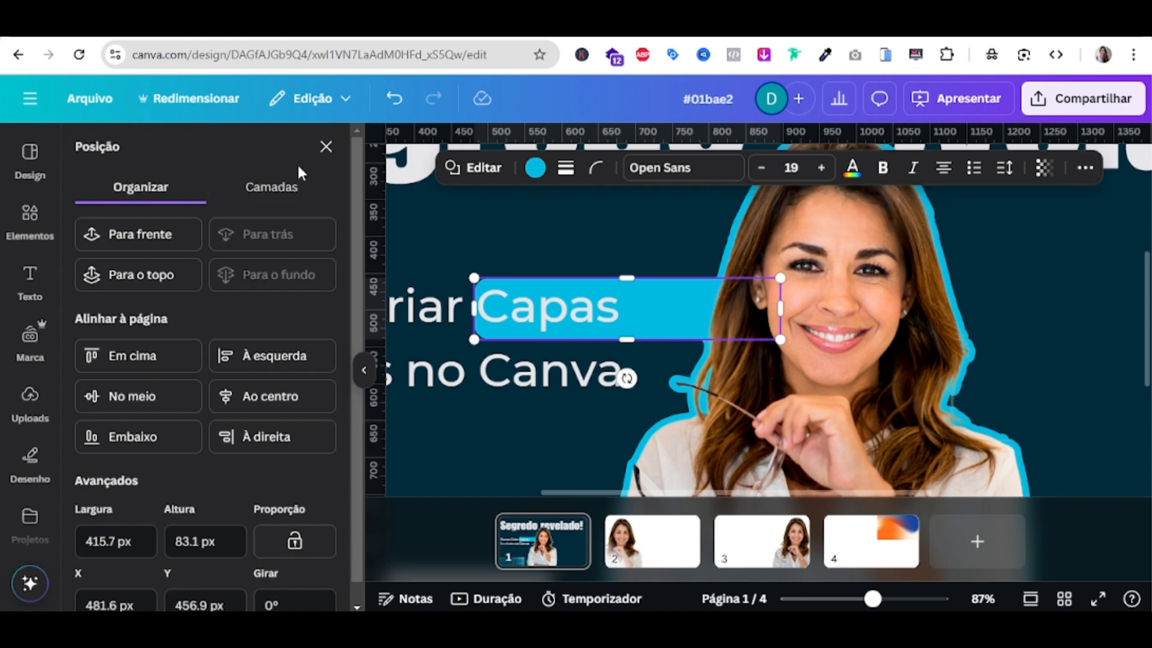
{"action": "left_click", "coordinate": [293, 198]}
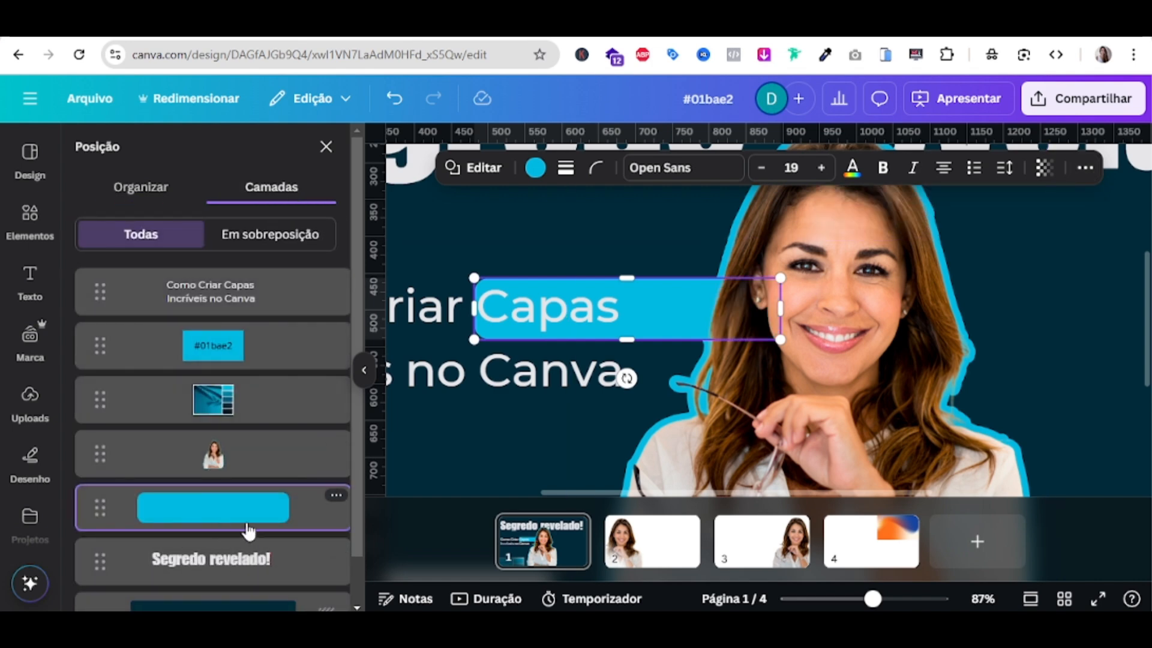
Trim the blue bar's height and shorten its right end so it frames only the word "Capas"
{"action": "left_click", "coordinate": [846, 458]}
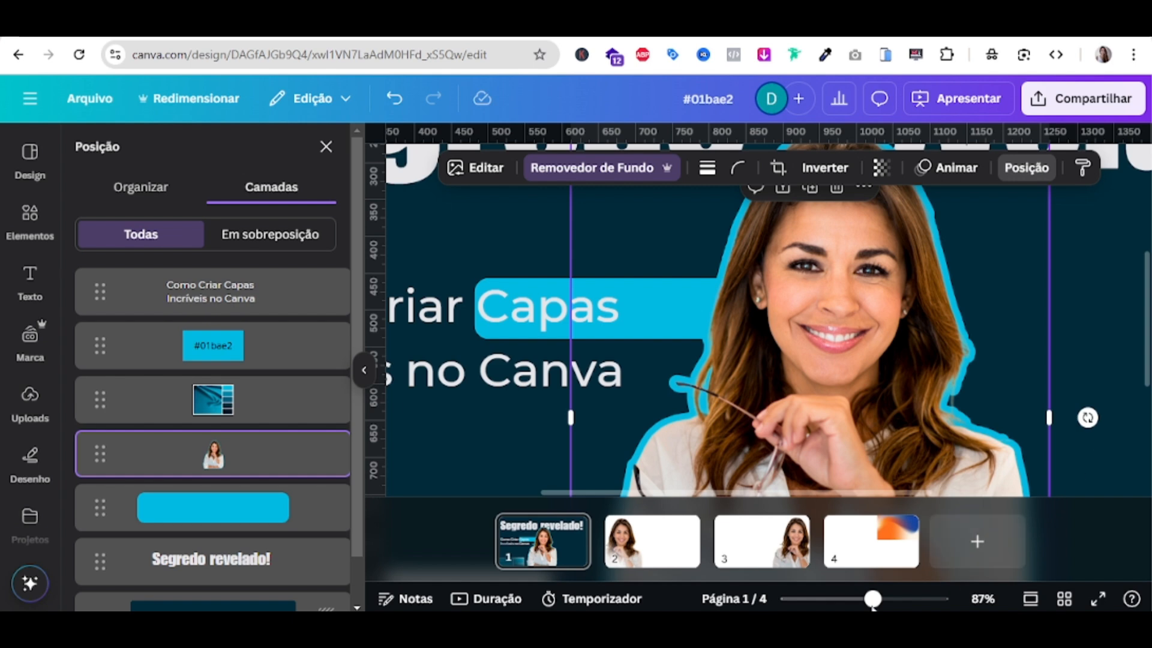
{"action": "left_click_drag", "start_coordinate": [873, 599], "coordinate": [848, 599]}
{"action": "scroll", "coordinate": [537, 382], "scroll_direction": "up", "scroll_amount": 4}
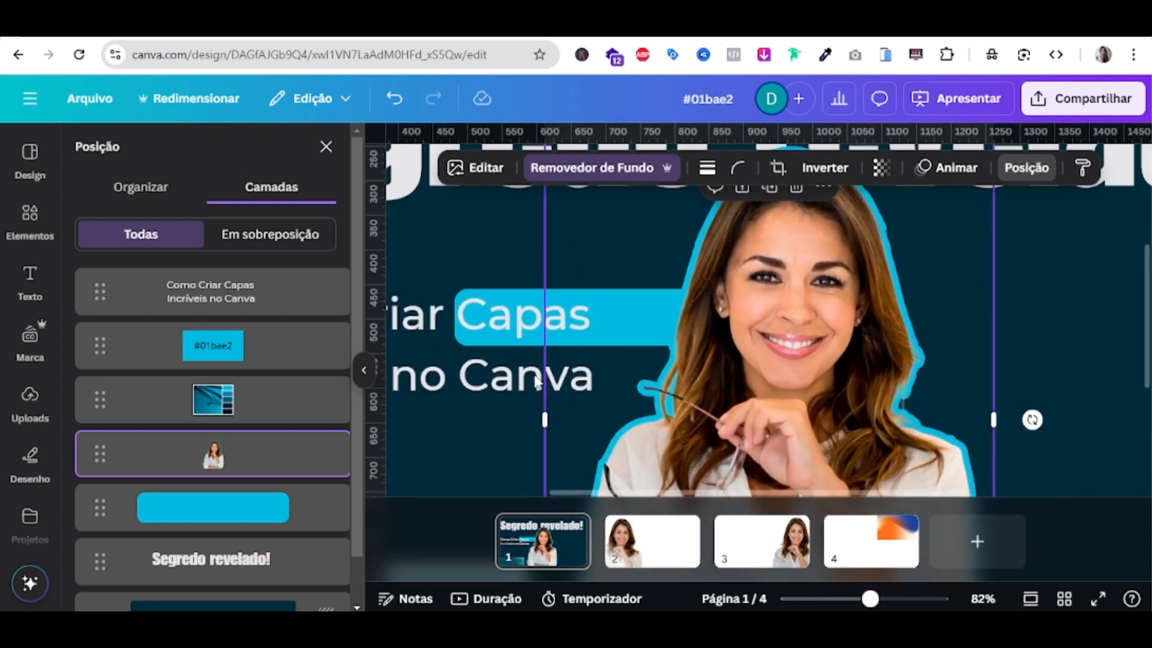
{"action": "left_click", "coordinate": [211, 516]}
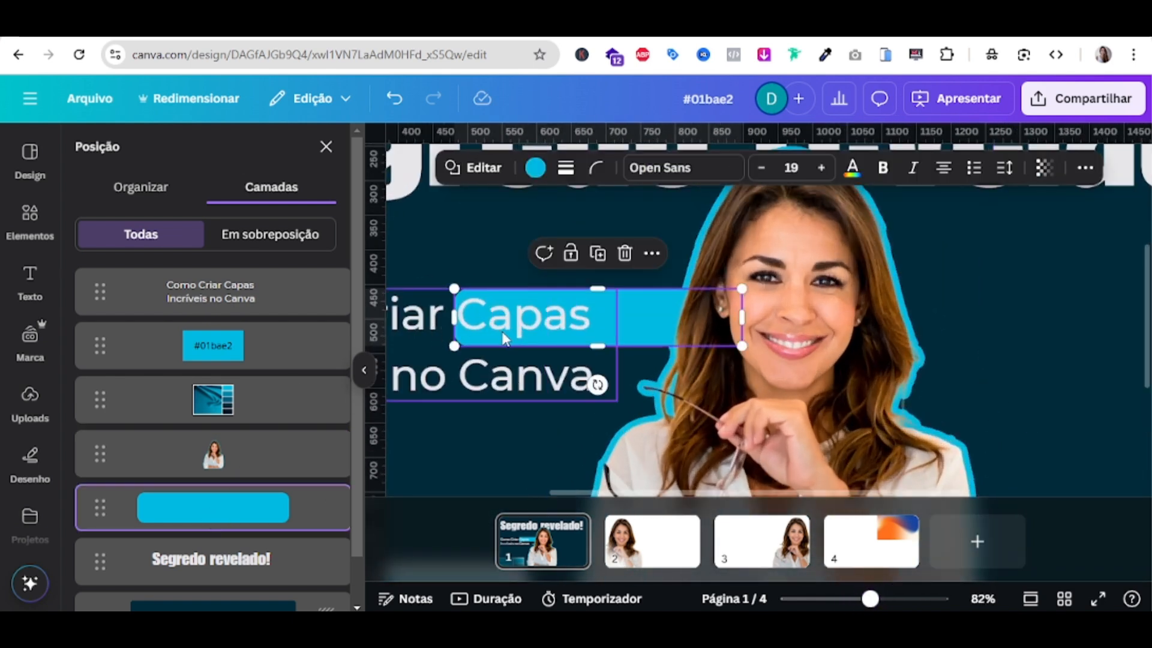
{"action": "left_click_drag", "start_coordinate": [504, 339], "coordinate": [509, 336]}
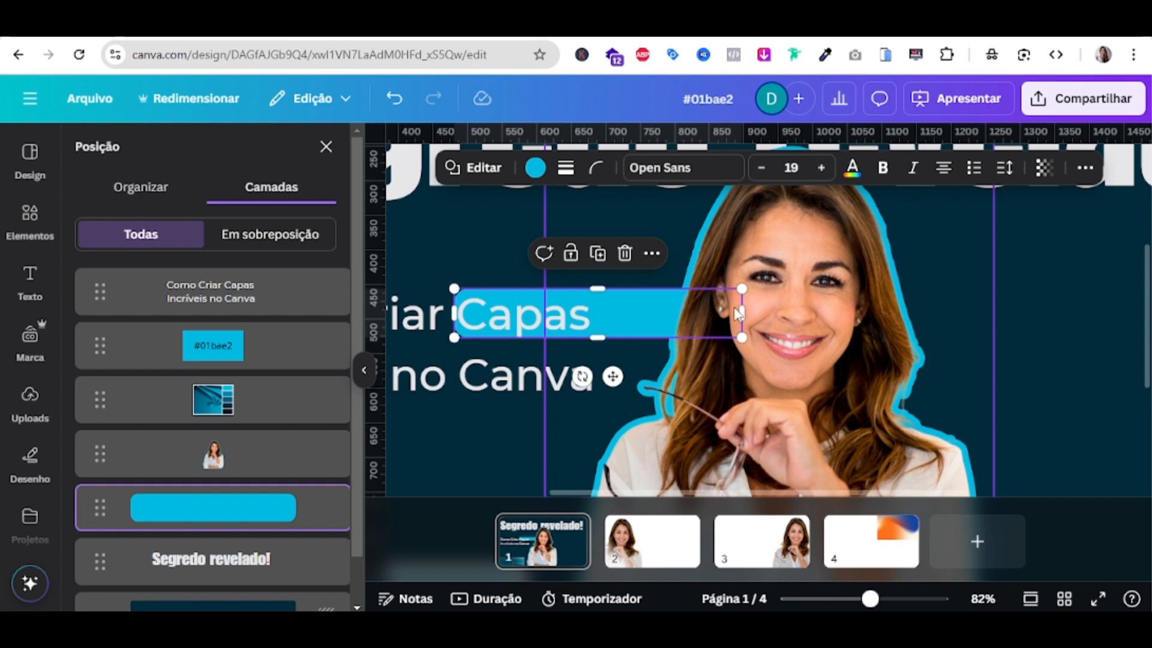
{"action": "left_click_drag", "start_coordinate": [739, 313], "coordinate": [600, 309]}
{"action": "left_click", "coordinate": [523, 457]}
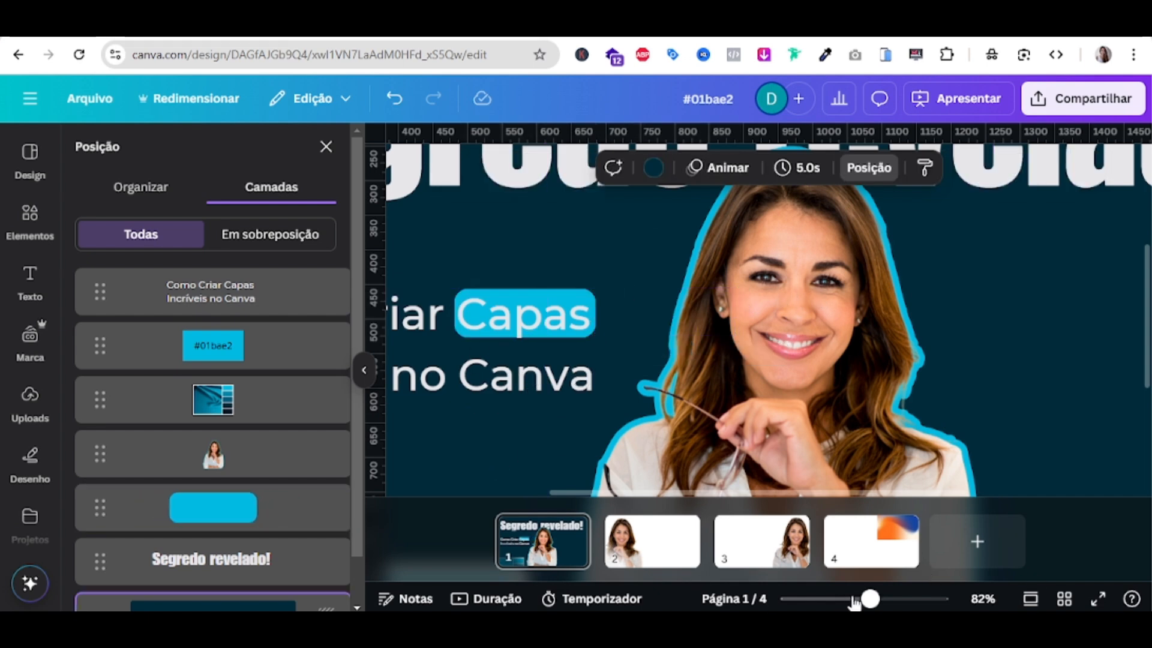
Recolor the word "Capas" in the subtitle with the dark navy from the palette image's colors
{"action": "mouse_move", "coordinate": [855, 601]}
{"action": "left_mouse_down"}
{"action": "mouse_move", "coordinate": [820, 599]}
{"action": "mouse_move", "coordinate": [856, 600]}
{"action": "left_mouse_up"}
{"action": "left_click", "coordinate": [616, 327]}
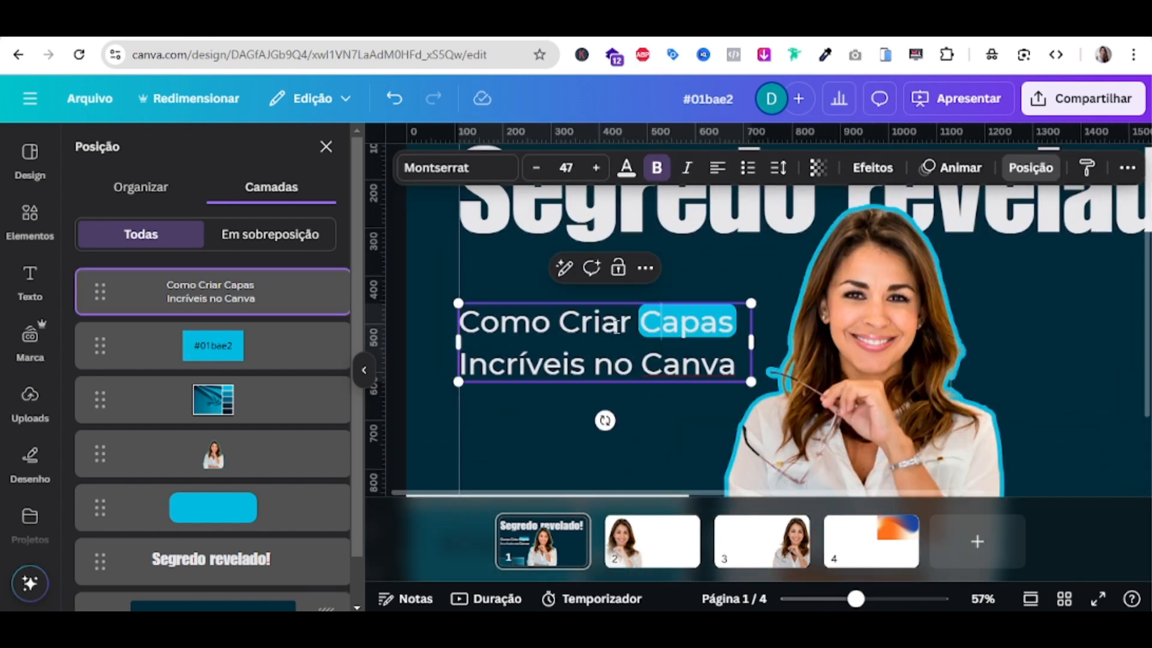
{"action": "double_click", "coordinate": [693, 334]}
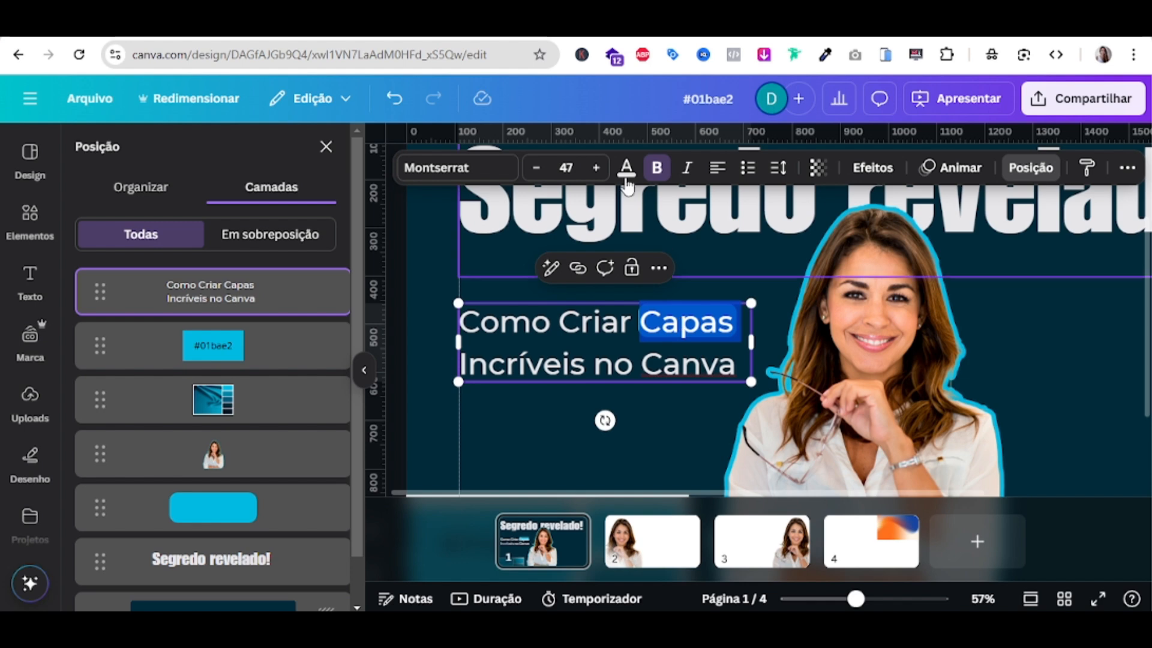
{"action": "left_click", "coordinate": [625, 169]}
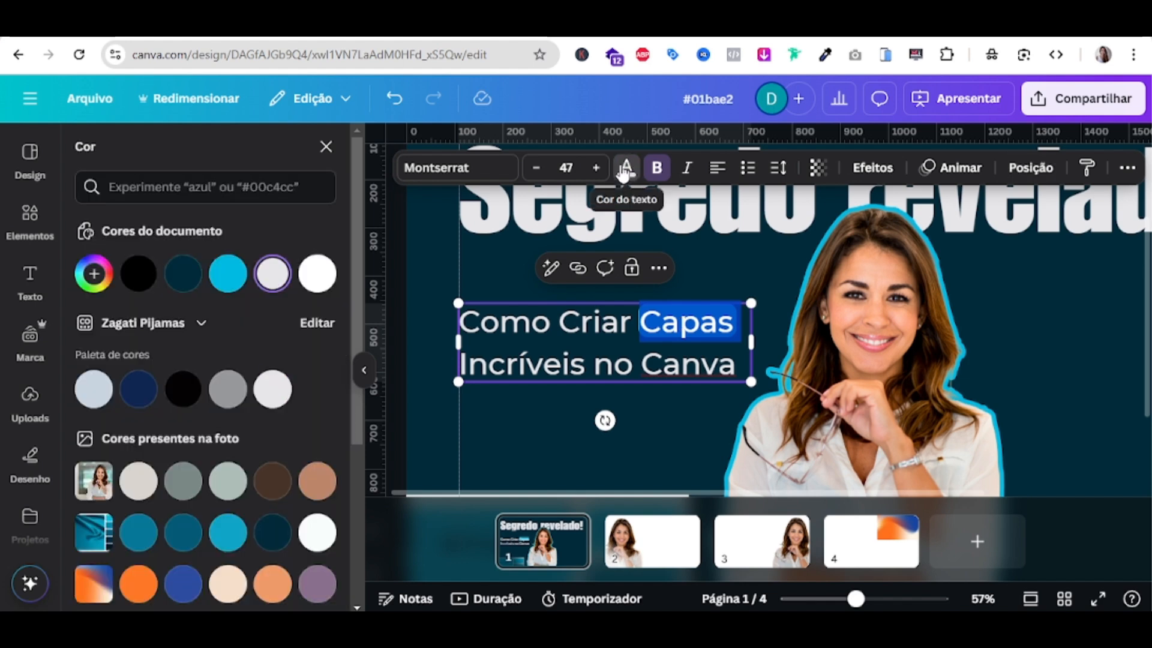
{"action": "left_click", "coordinate": [276, 542]}
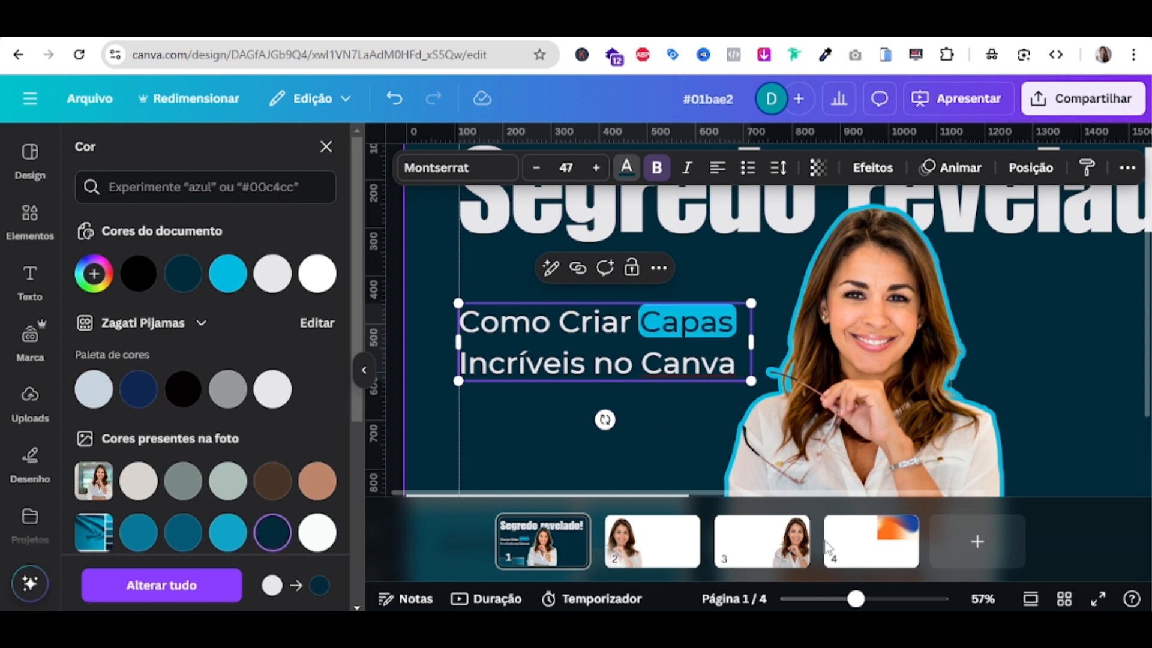
Make the word "Capas" in the subtitle bold
{"action": "mouse_move", "coordinate": [856, 599]}
{"action": "left_mouse_down"}
{"action": "mouse_move", "coordinate": [822, 597]}
{"action": "mouse_move", "coordinate": [853, 599]}
{"action": "left_mouse_up"}
{"action": "left_click", "coordinate": [573, 324]}
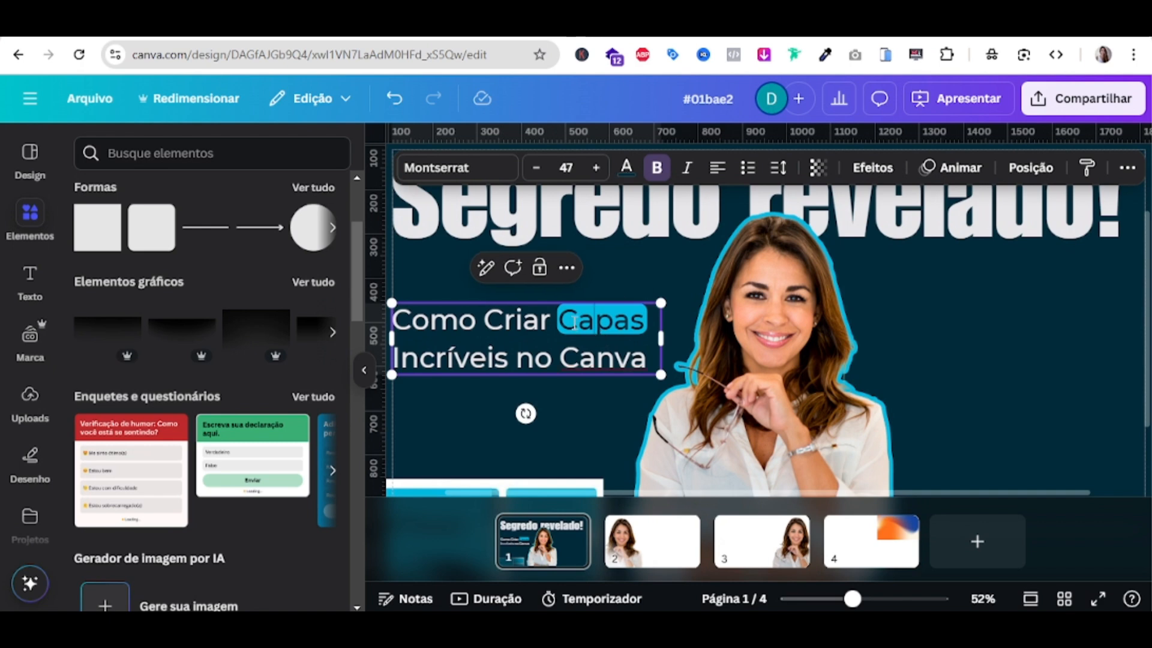
{"action": "double_click", "coordinate": [573, 324]}
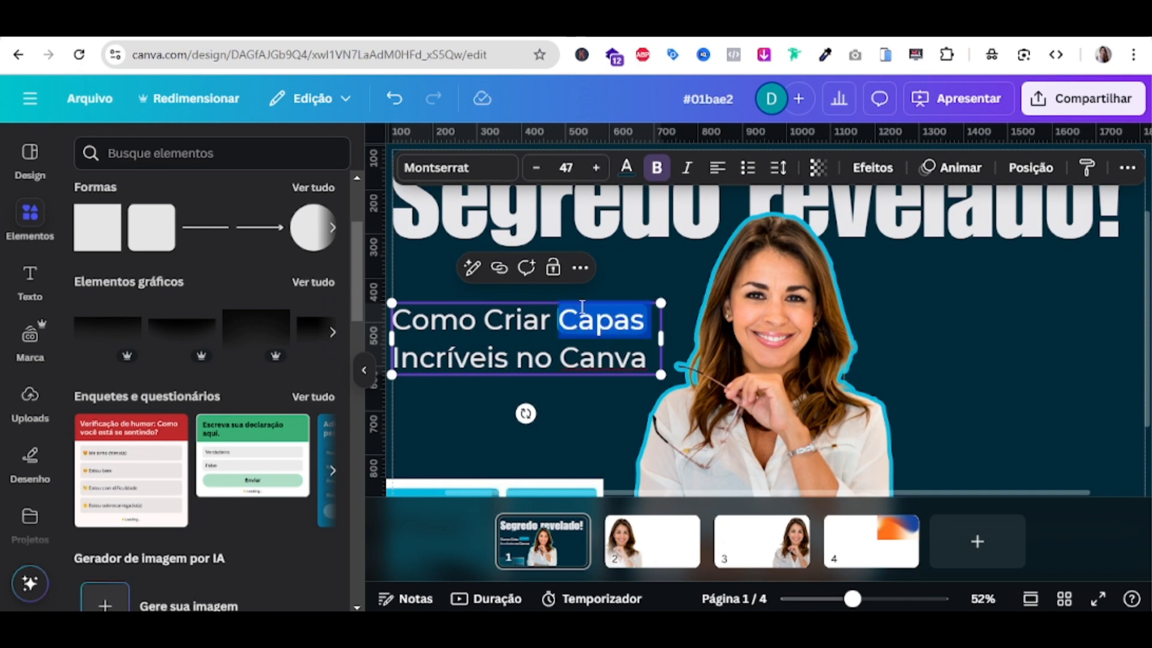
{"action": "left_click", "coordinate": [660, 168]}
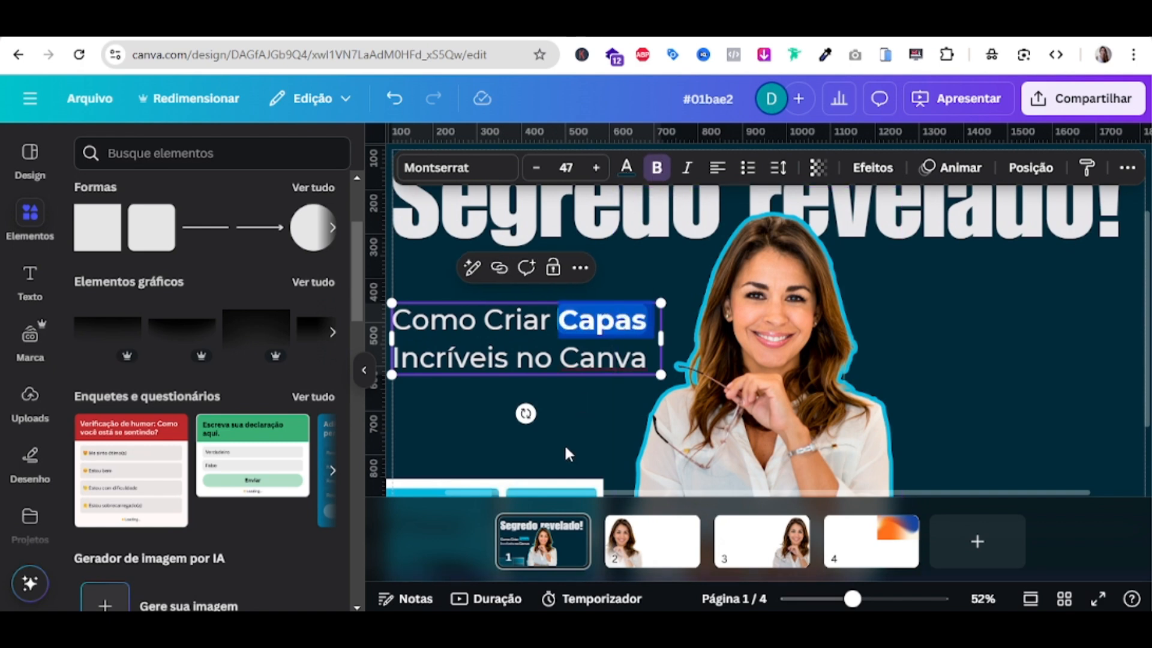
{"action": "left_click", "coordinate": [565, 411]}
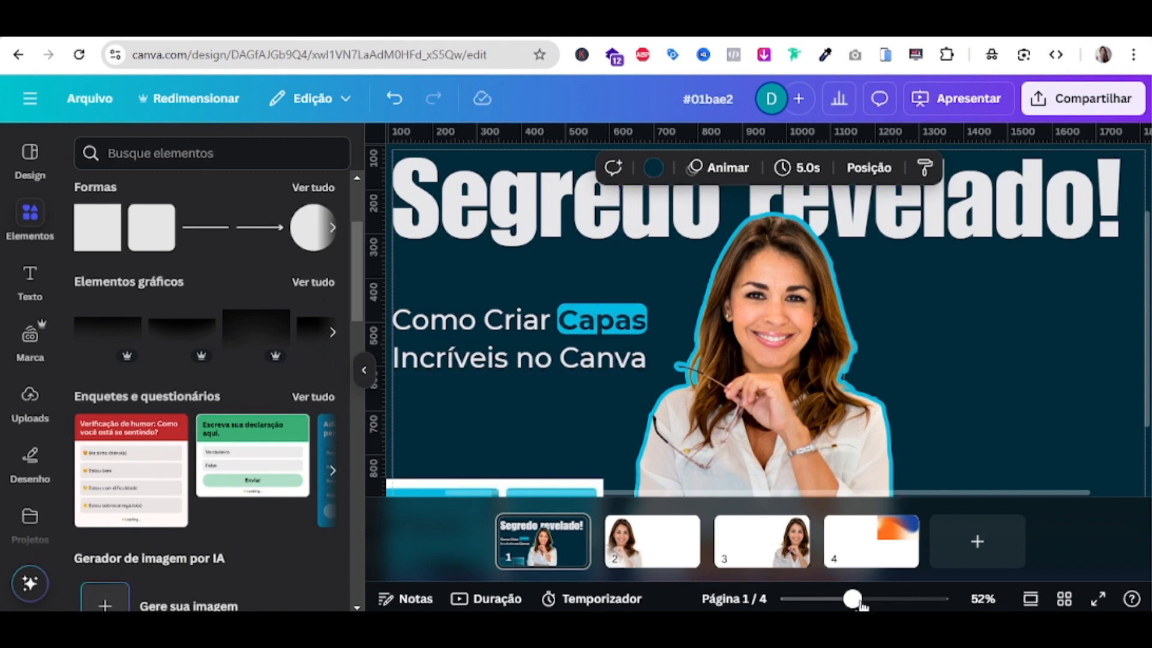
Enlarge the blue bar slightly at its bottom and sides to leave a margin around the bold word "Capas"
{"action": "left_click_drag", "start_coordinate": [860, 602], "coordinate": [864, 600]}
{"action": "left_click", "coordinate": [531, 325]}
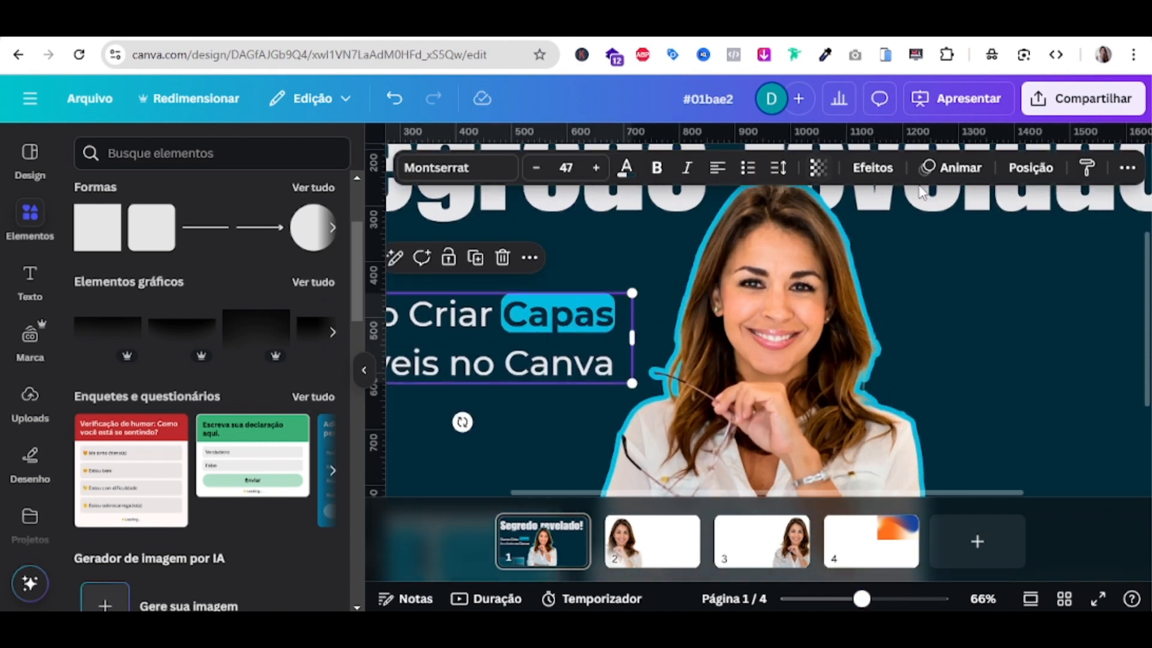
{"action": "left_click", "coordinate": [1043, 171]}
{"action": "left_click", "coordinate": [229, 502]}
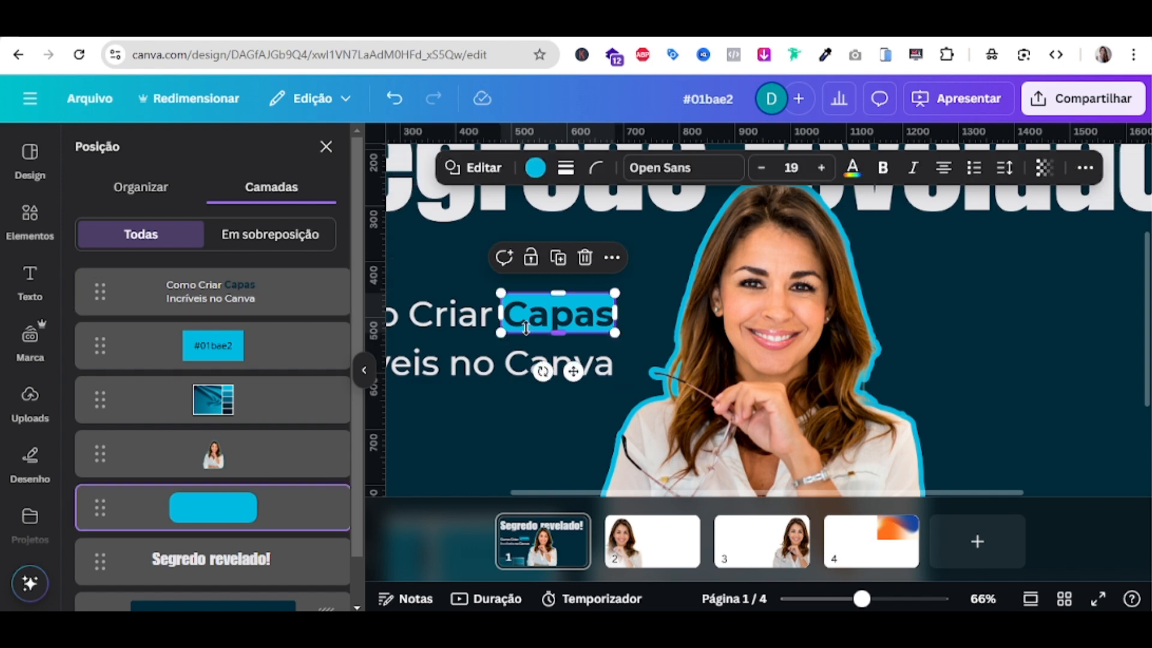
{"action": "left_click_drag", "start_coordinate": [526, 327], "coordinate": [559, 341]}
{"action": "left_click_drag", "start_coordinate": [615, 317], "coordinate": [623, 316]}
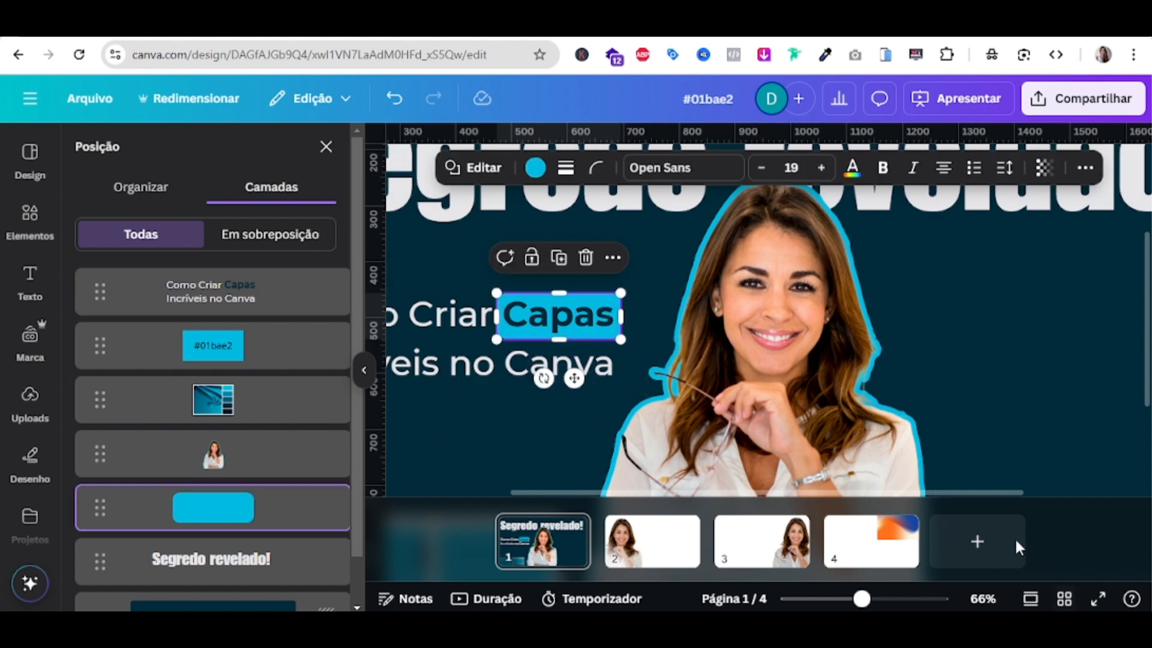
{"action": "left_click_drag", "start_coordinate": [862, 598], "coordinate": [828, 598]}
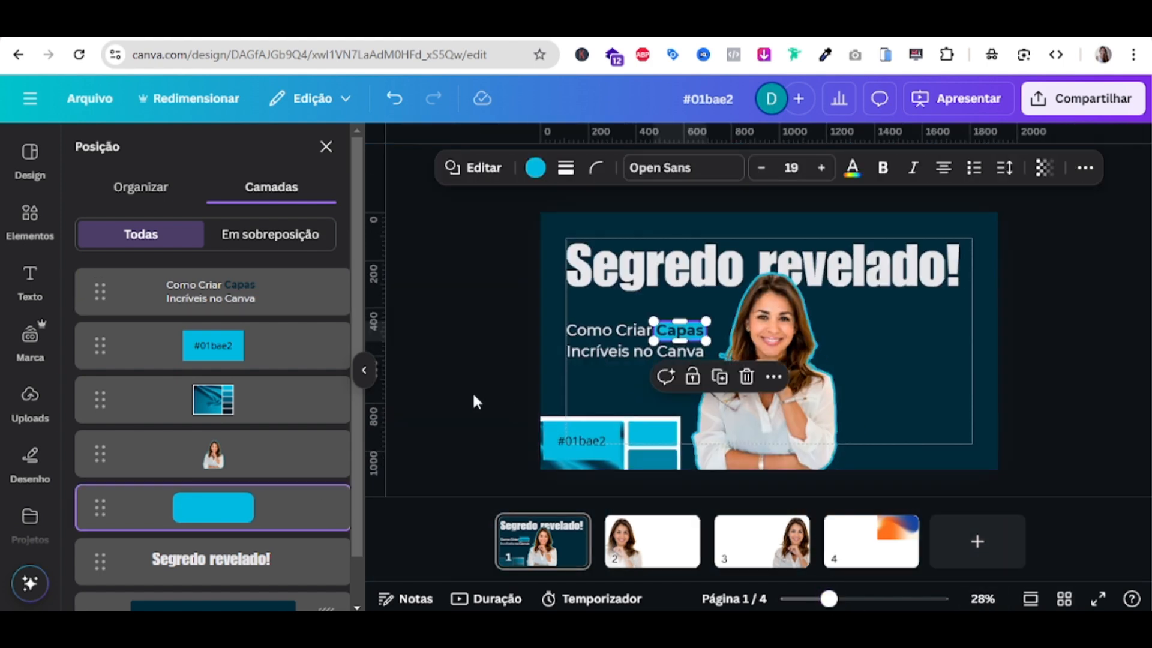
{"action": "left_click", "coordinate": [522, 391]}
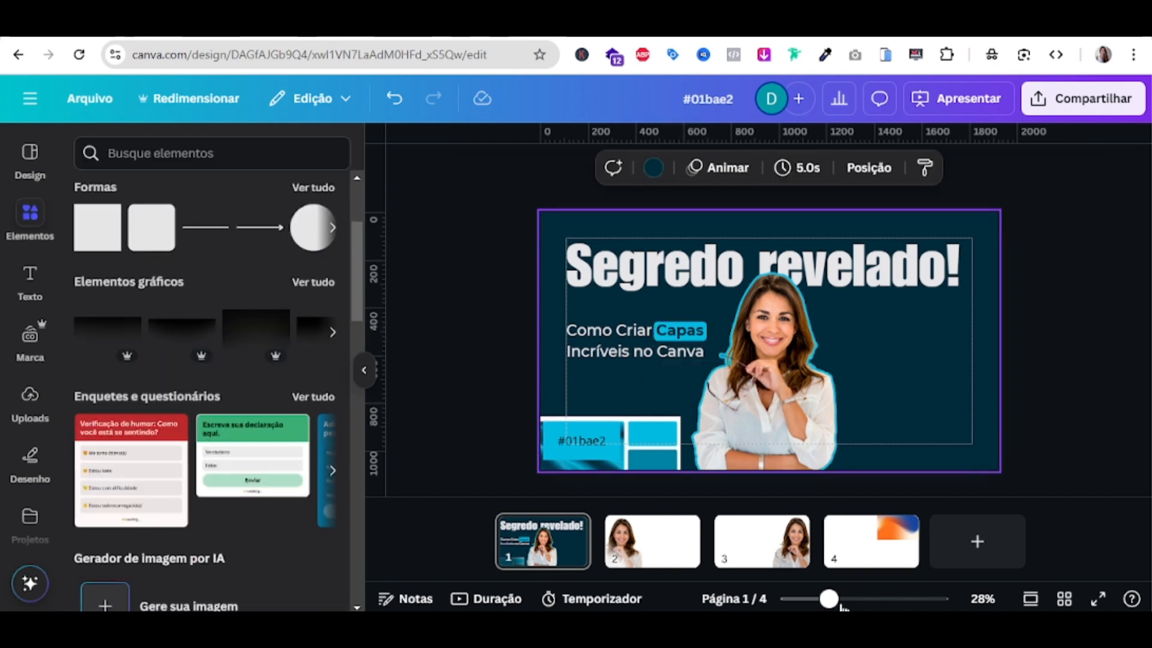
Search the elements for "setas" and show all the graphic results
{"action": "left_click_drag", "start_coordinate": [829, 599], "coordinate": [838, 599]}
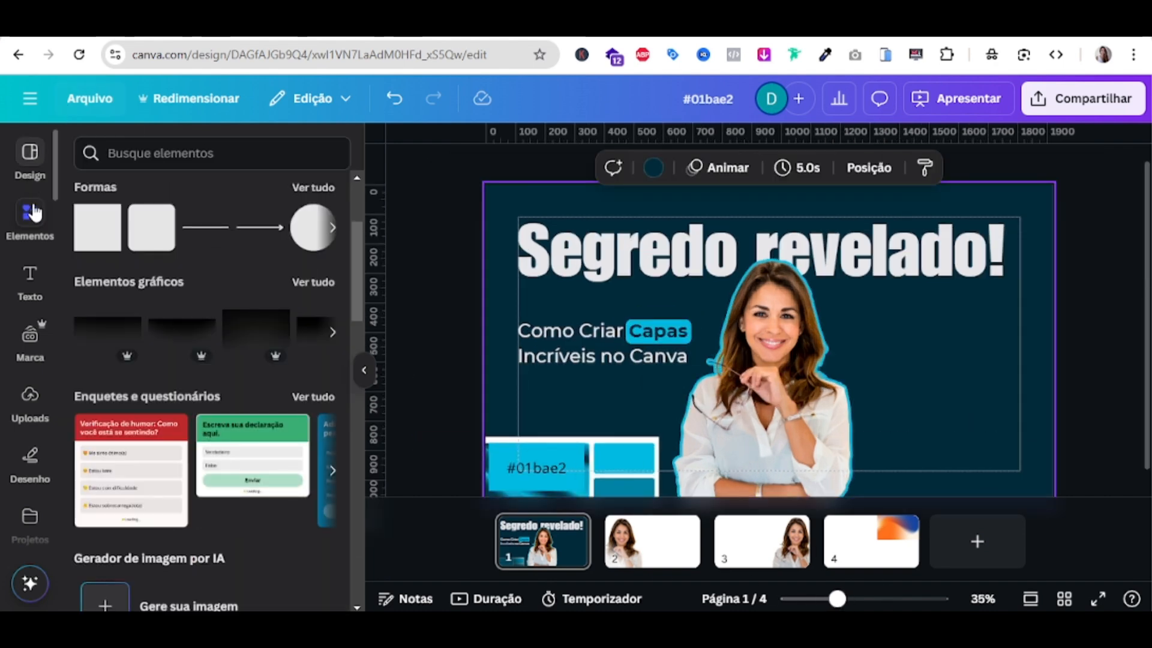
{"action": "left_click", "coordinate": [200, 153]}
{"action": "type", "text": "setas"}
{"action": "key", "text": "Return"}
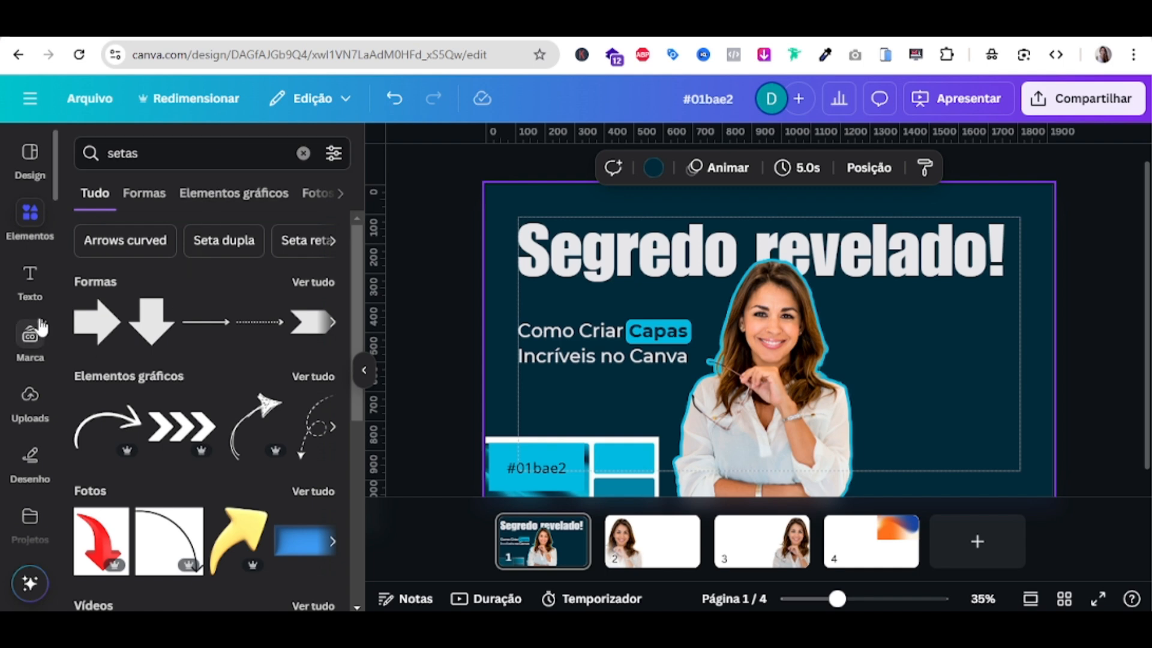
{"action": "left_click", "coordinate": [306, 377]}
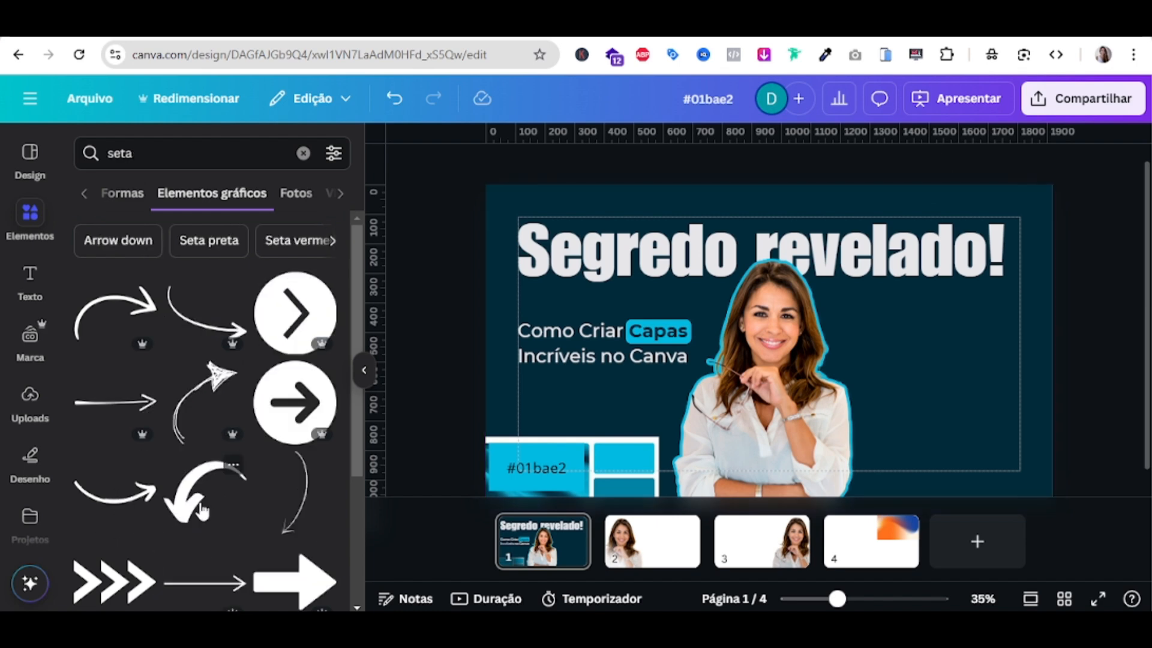
Insert the thick curved white arrow, rotate it to about -159° and place it below the subtitle, beside the photo
{"action": "left_click", "coordinate": [201, 511]}
{"action": "left_click_drag", "start_coordinate": [773, 433], "coordinate": [674, 337]}
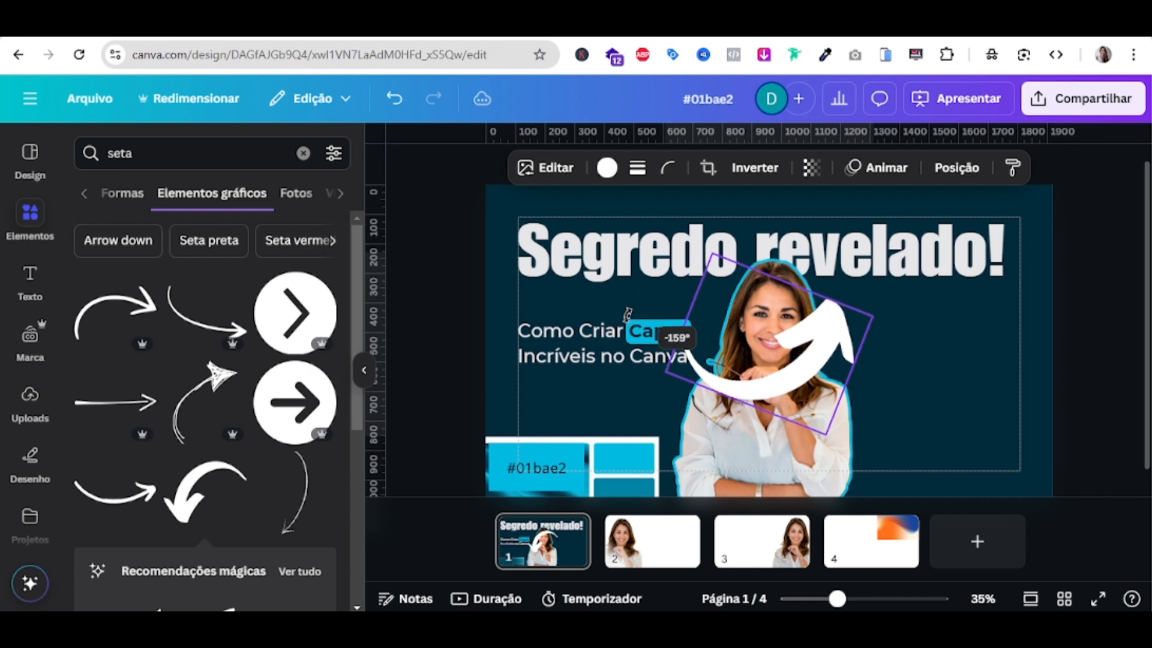
{"action": "left_click_drag", "start_coordinate": [818, 327], "coordinate": [630, 421]}
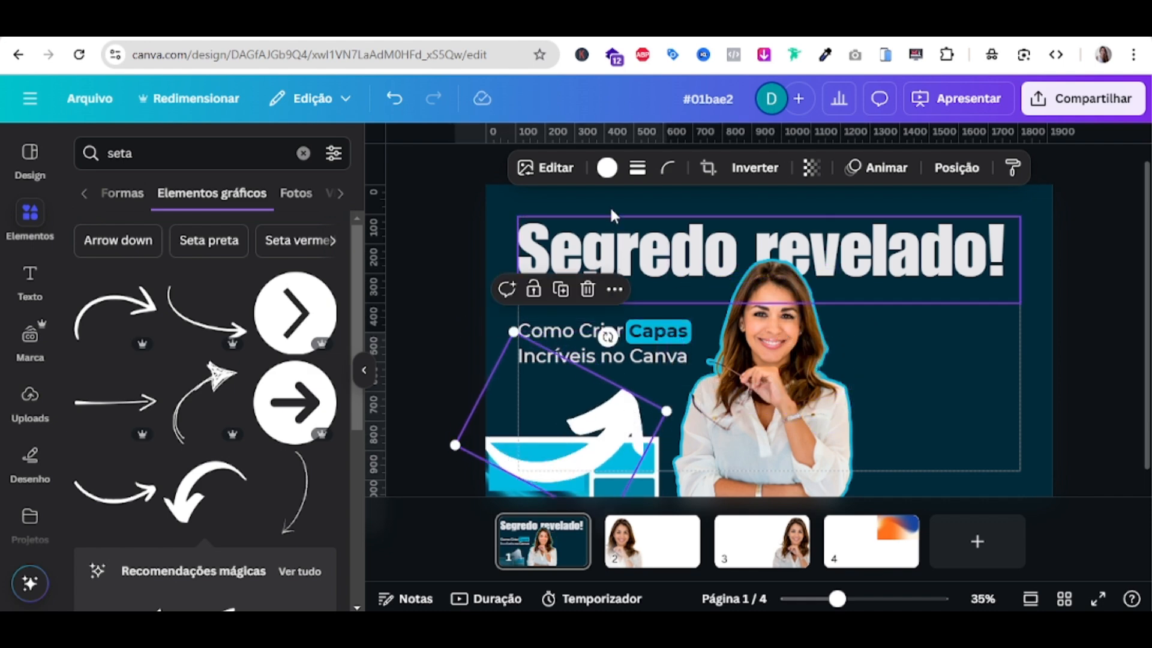
Recolor the curved arrow with the yellow from the default solid colors
{"action": "left_click", "coordinate": [609, 169]}
{"action": "scroll", "coordinate": [228, 494], "scroll_direction": "down", "scroll_amount": 5}
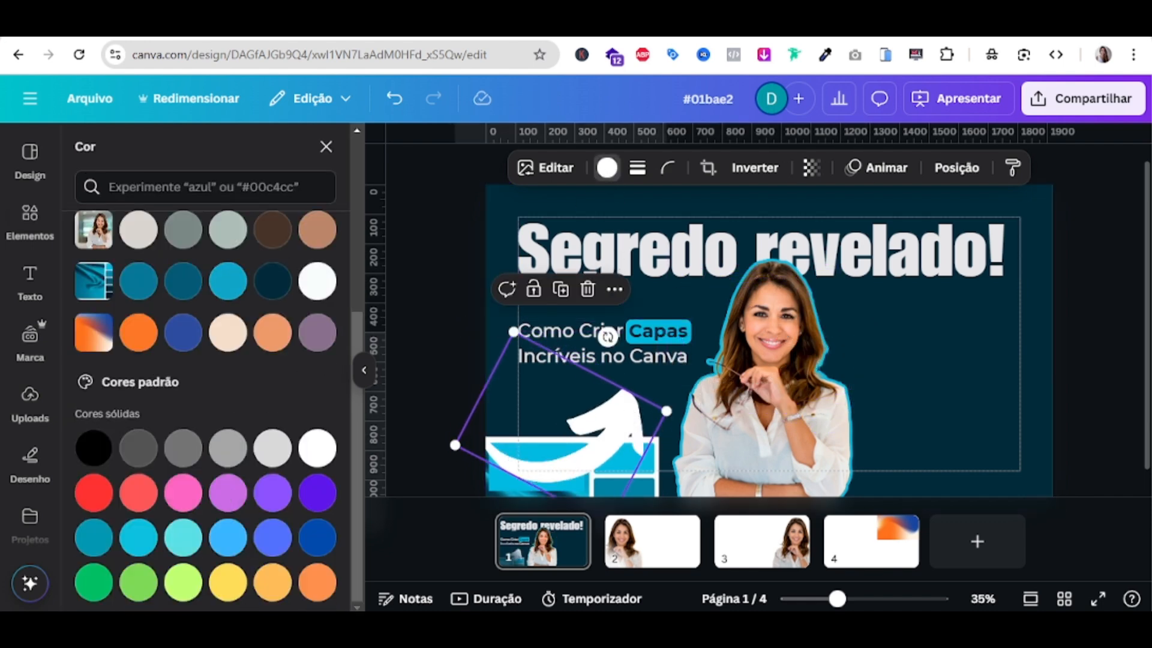
{"action": "left_click", "coordinate": [229, 582]}
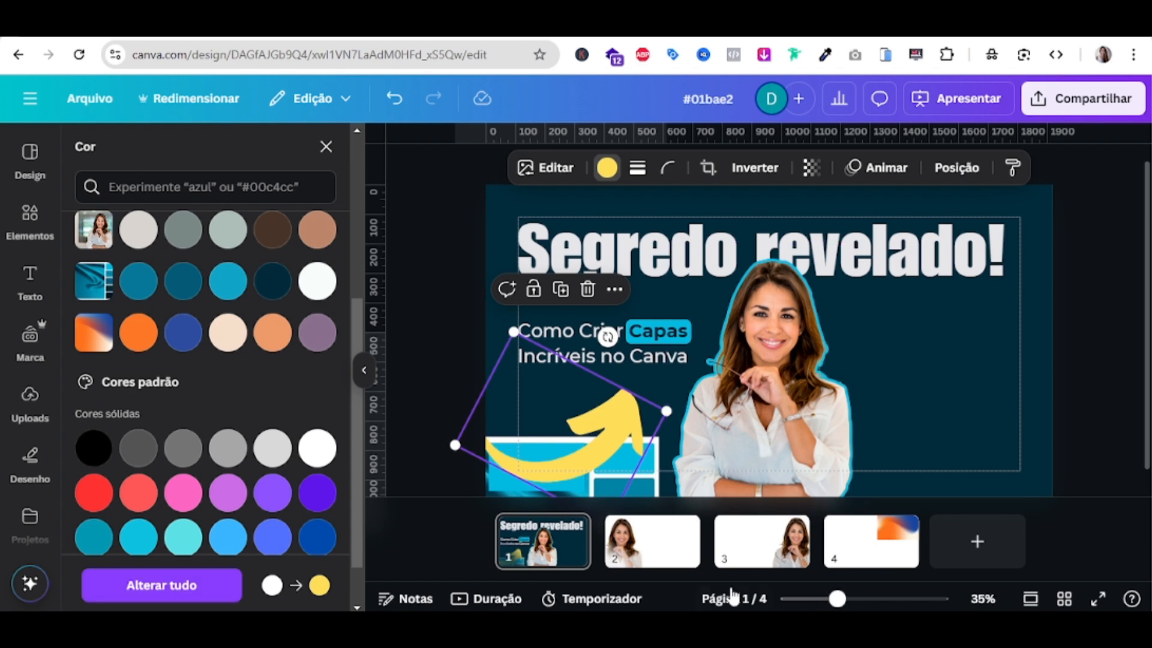
{"action": "mouse_move", "coordinate": [822, 607]}
{"action": "left_mouse_down"}
{"action": "mouse_move", "coordinate": [830, 600]}
{"action": "mouse_move", "coordinate": [813, 600]}
{"action": "mouse_move", "coordinate": [843, 604]}
{"action": "left_mouse_up"}
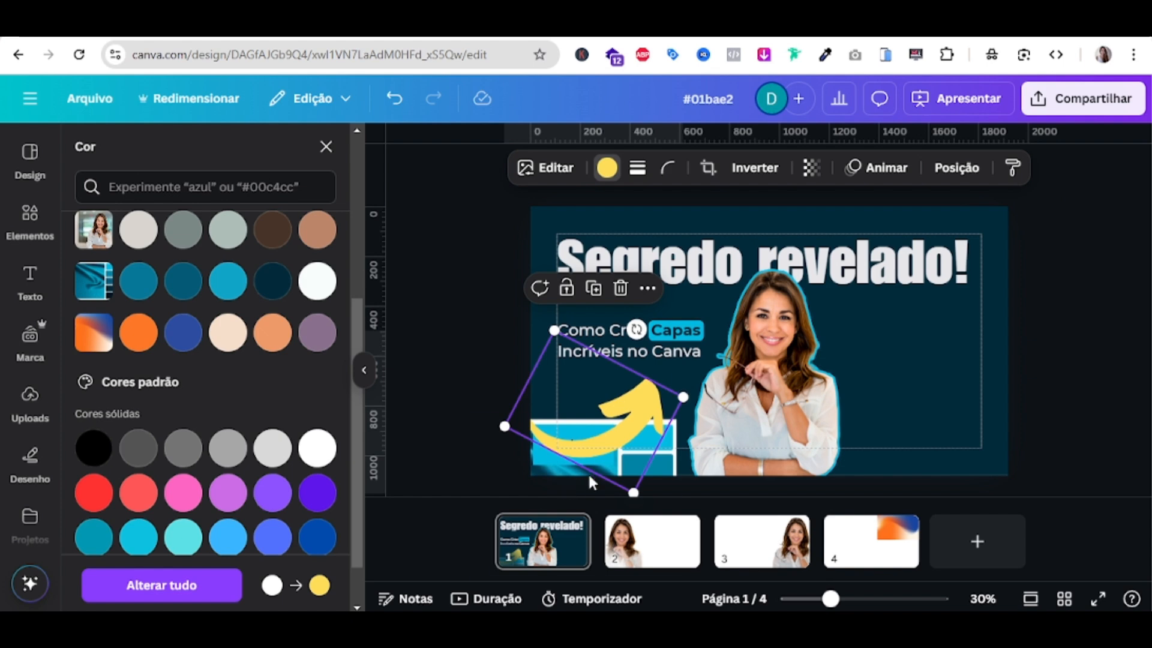
{"action": "left_click", "coordinate": [547, 463]}
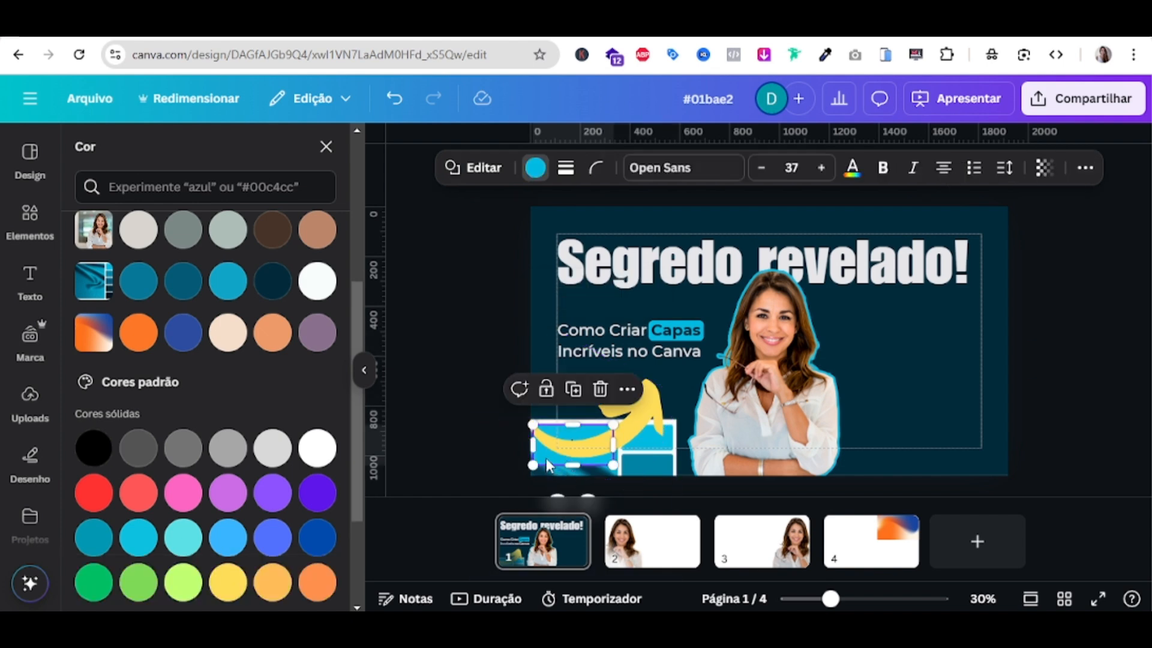
{"action": "left_click", "coordinate": [385, 532]}
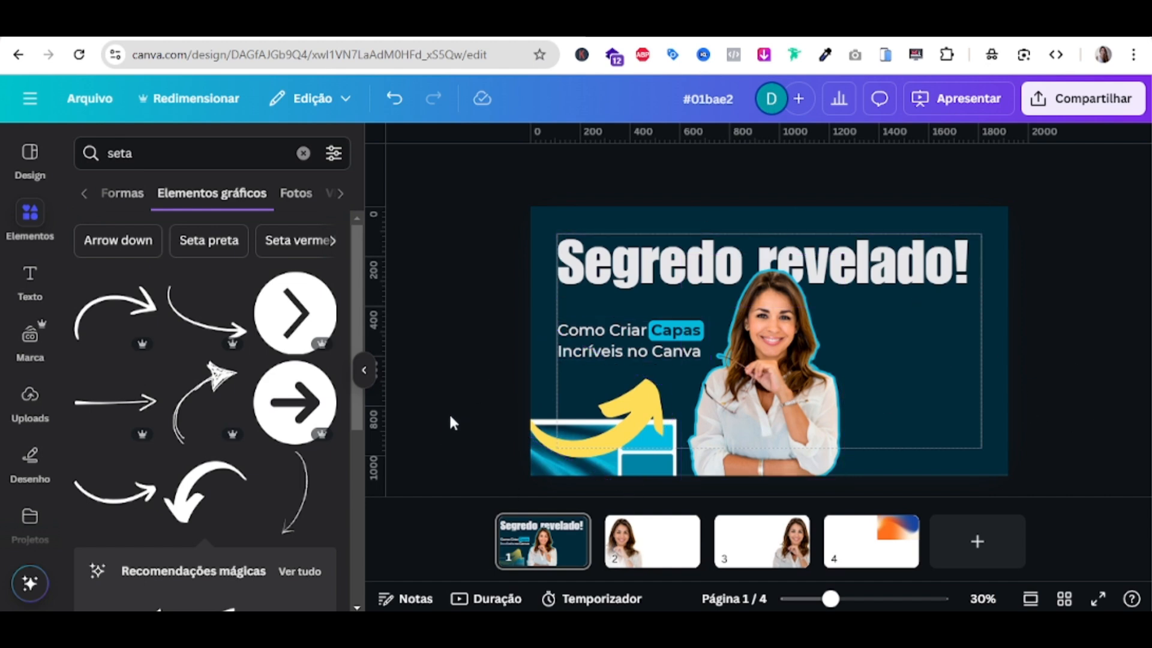
Search the photo library for "capa youtube"
{"action": "scroll", "coordinate": [33, 456], "scroll_direction": "down", "scroll_amount": 3}
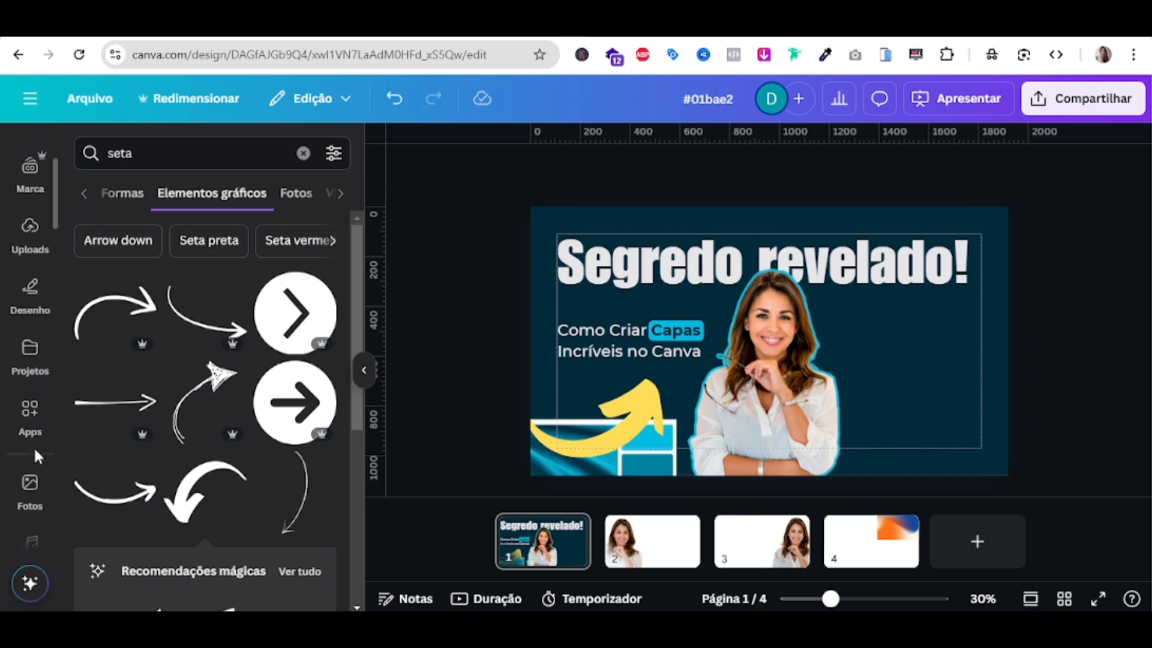
{"action": "left_click", "coordinate": [17, 504]}
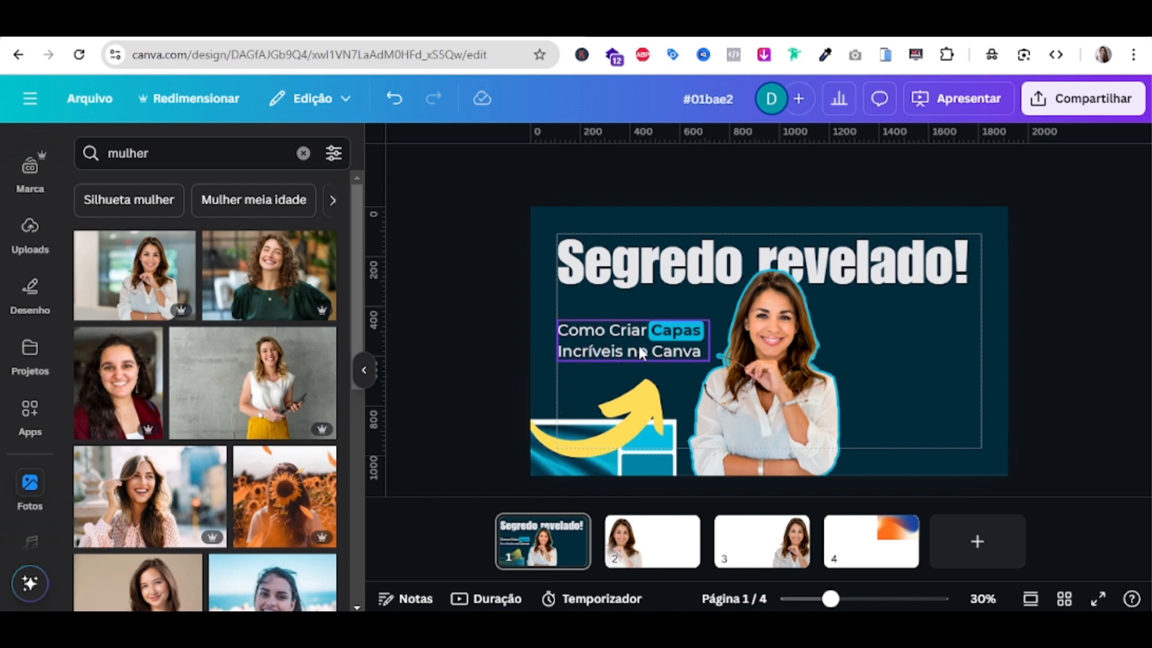
{"action": "double_click", "coordinate": [141, 154]}
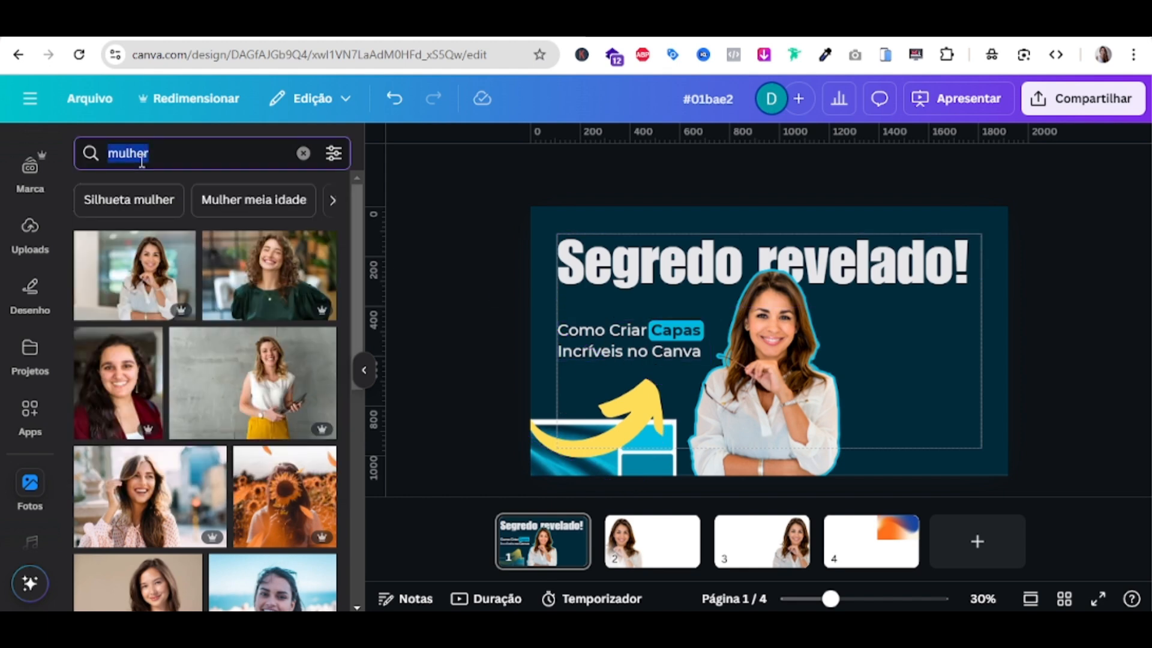
{"action": "type", "text": "capa youtube"}
{"action": "key", "text": "Return"}
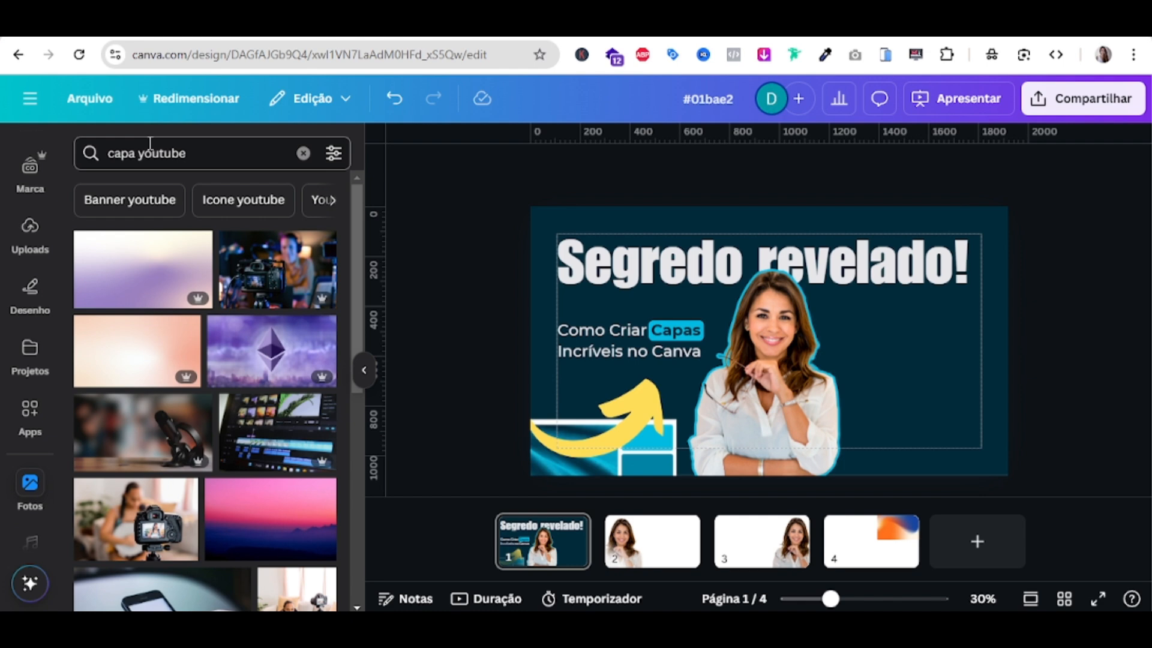
Insert the photo of the video-editing screen, enlarged to cover the whole page, and send it to the back
{"action": "left_click", "coordinate": [273, 444]}
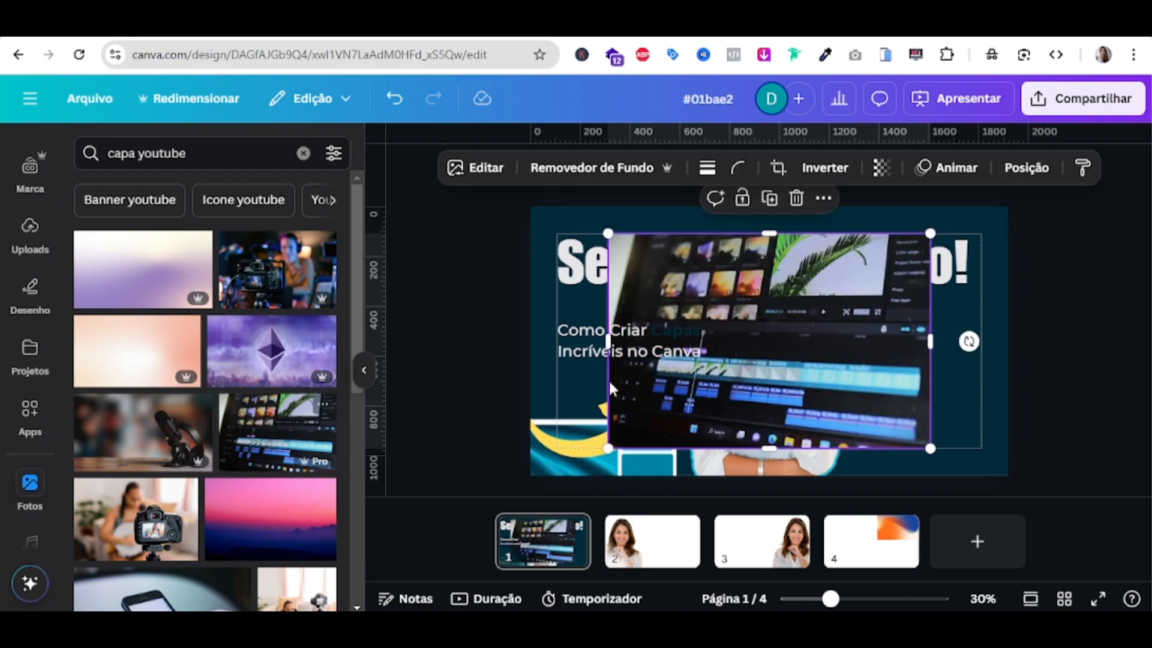
{"action": "left_click_drag", "start_coordinate": [813, 365], "coordinate": [735, 395]}
{"action": "left_click_drag", "start_coordinate": [852, 263], "coordinate": [1041, 150]}
{"action": "left_click", "coordinate": [1044, 173]}
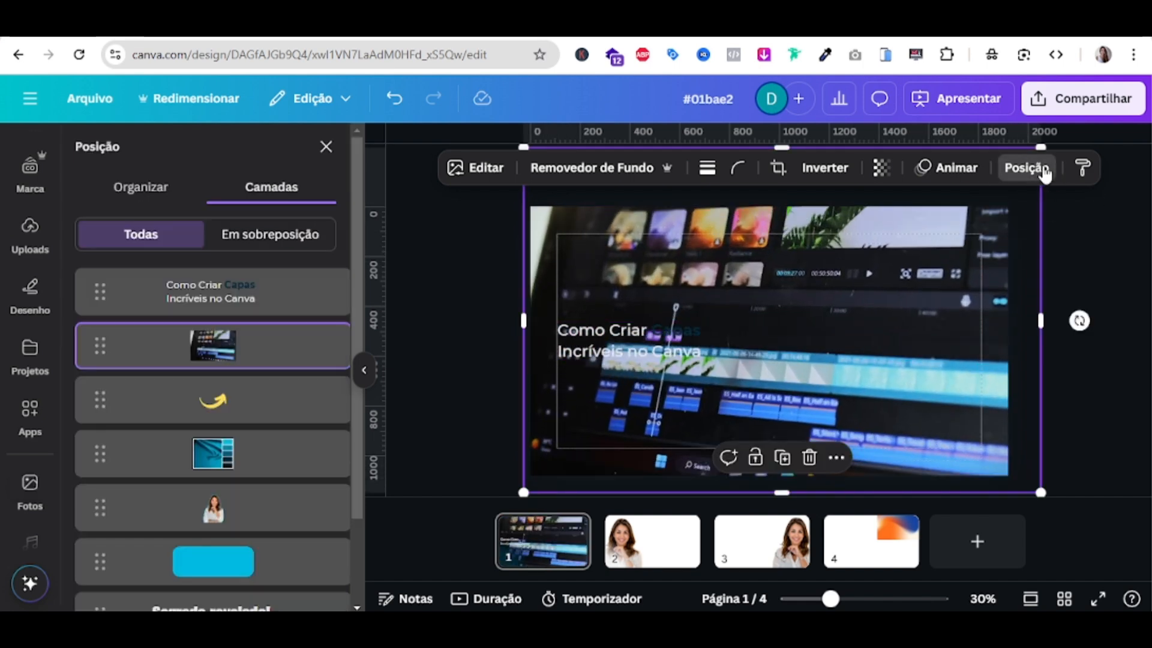
{"action": "left_click", "coordinate": [109, 190]}
{"action": "left_click", "coordinate": [283, 277]}
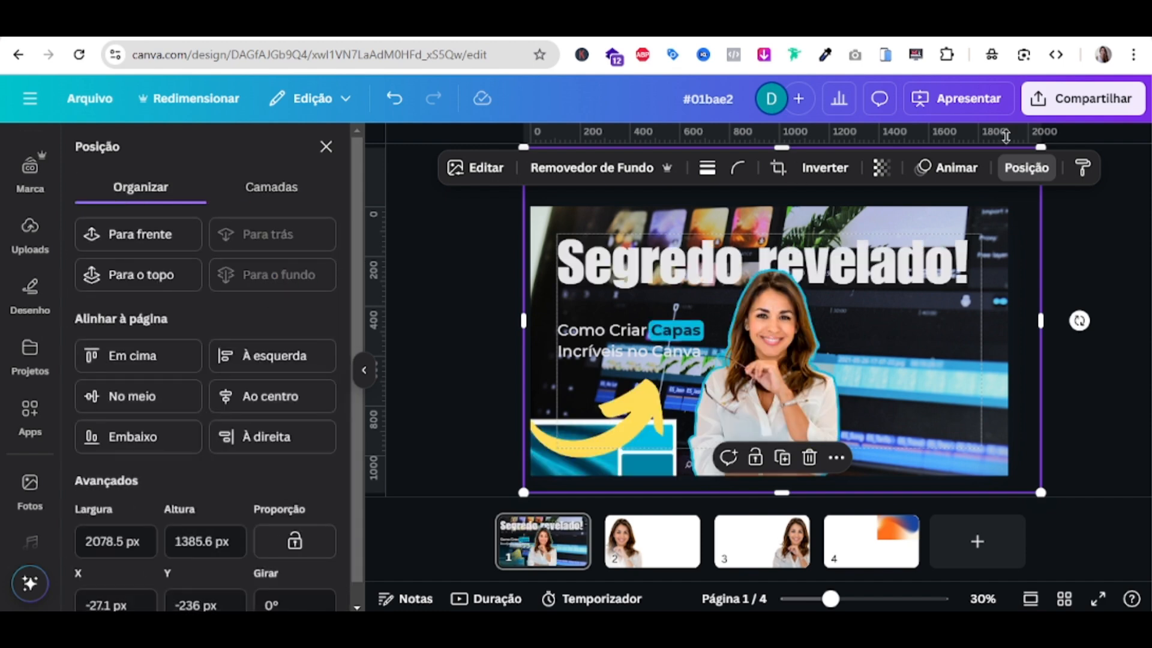
Set the transparency of the video-editing photo to 20
{"action": "left_click", "coordinate": [881, 168]}
{"action": "left_click_drag", "start_coordinate": [921, 238], "coordinate": [821, 237]}
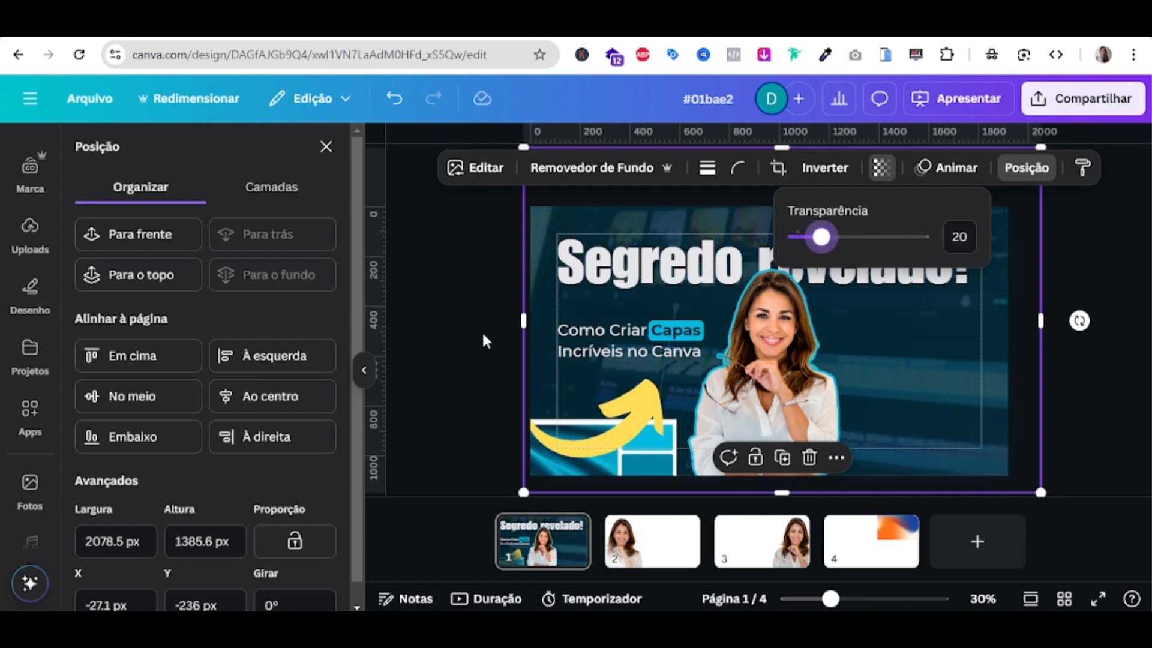
Shrink the video-editing photo into the page's lower-right corner beside the woman and set its transparency to 100
{"action": "left_click_drag", "start_coordinate": [524, 147], "coordinate": [757, 298]}
{"action": "left_click_drag", "start_coordinate": [969, 379], "coordinate": [995, 360]}
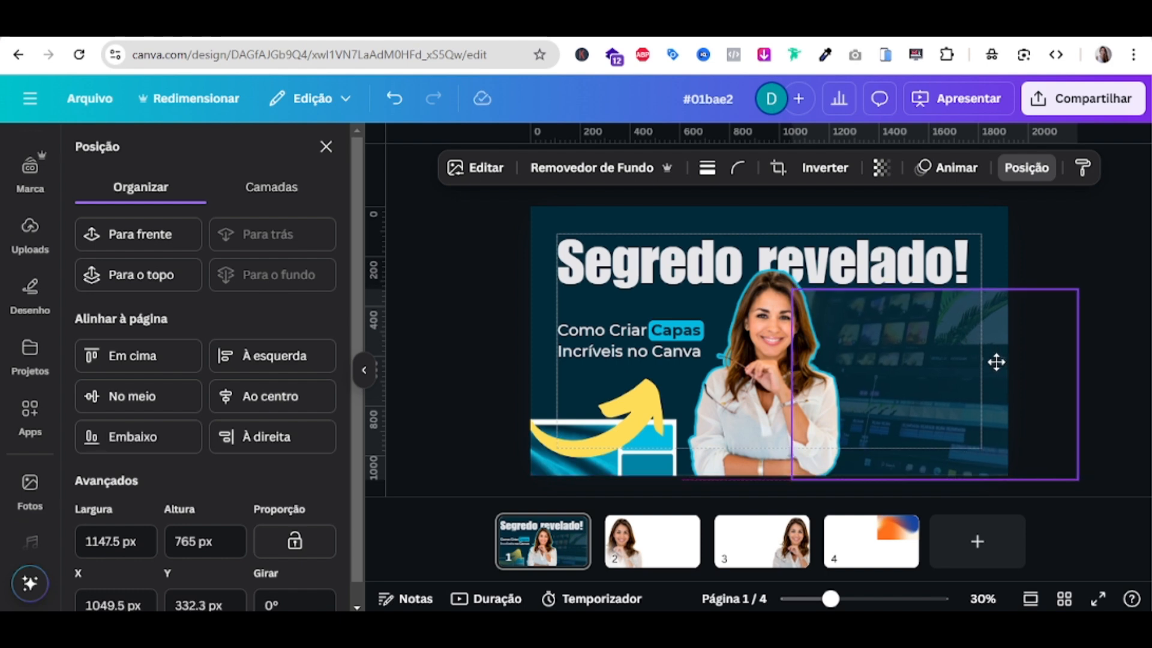
{"action": "left_click", "coordinate": [881, 167]}
{"action": "left_click_drag", "start_coordinate": [823, 237], "coordinate": [1019, 245]}
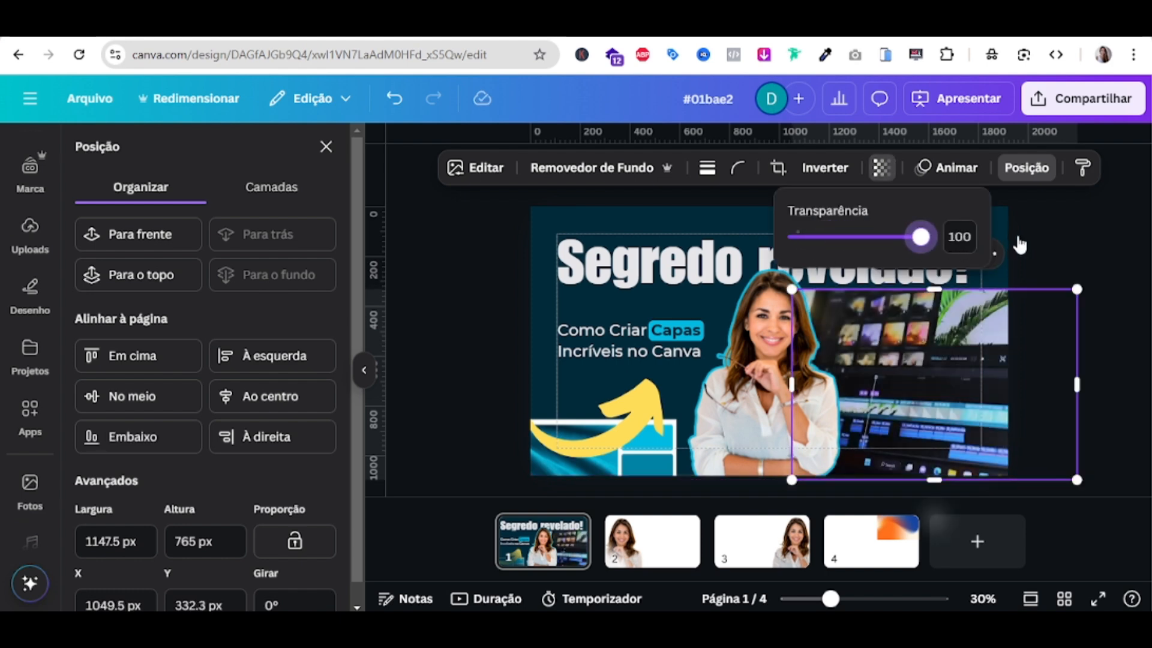
{"action": "left_click", "coordinate": [1007, 367]}
{"action": "left_click_drag", "start_coordinate": [1003, 366], "coordinate": [995, 370]}
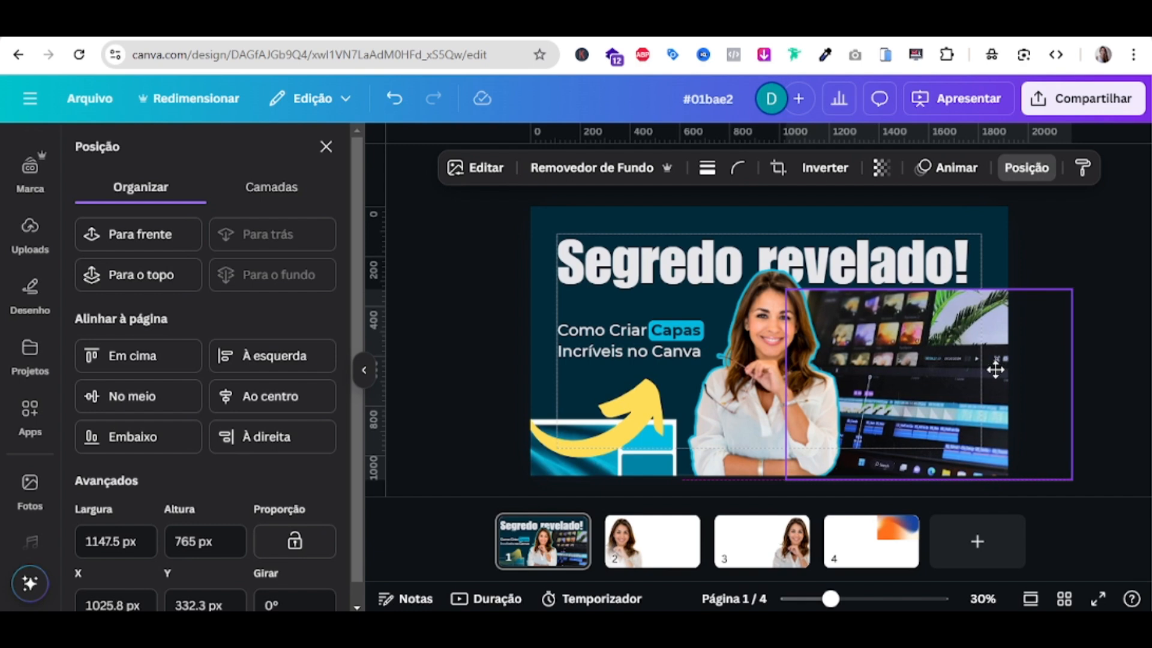
{"action": "left_click", "coordinate": [1073, 265]}
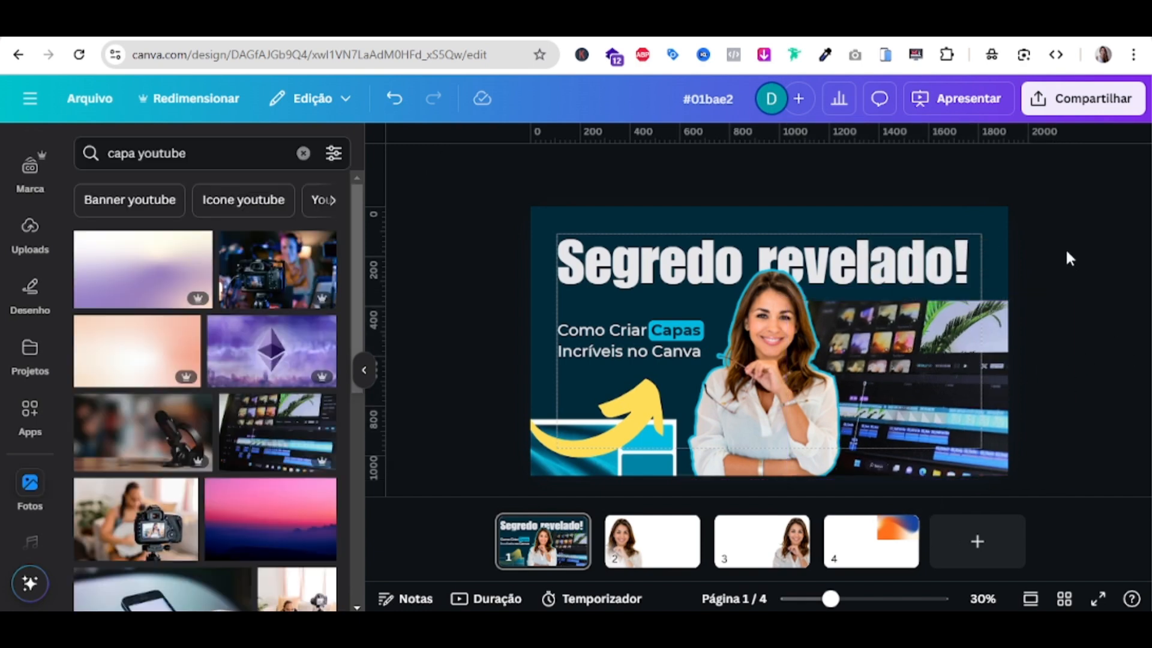
Search the photos for "canva" and insert the round Canva logo, shrunk and placed beside the woman's arm over the video-editing photo
{"action": "left_click", "coordinate": [142, 153]}
{"action": "triple_click", "coordinate": [136, 153]}
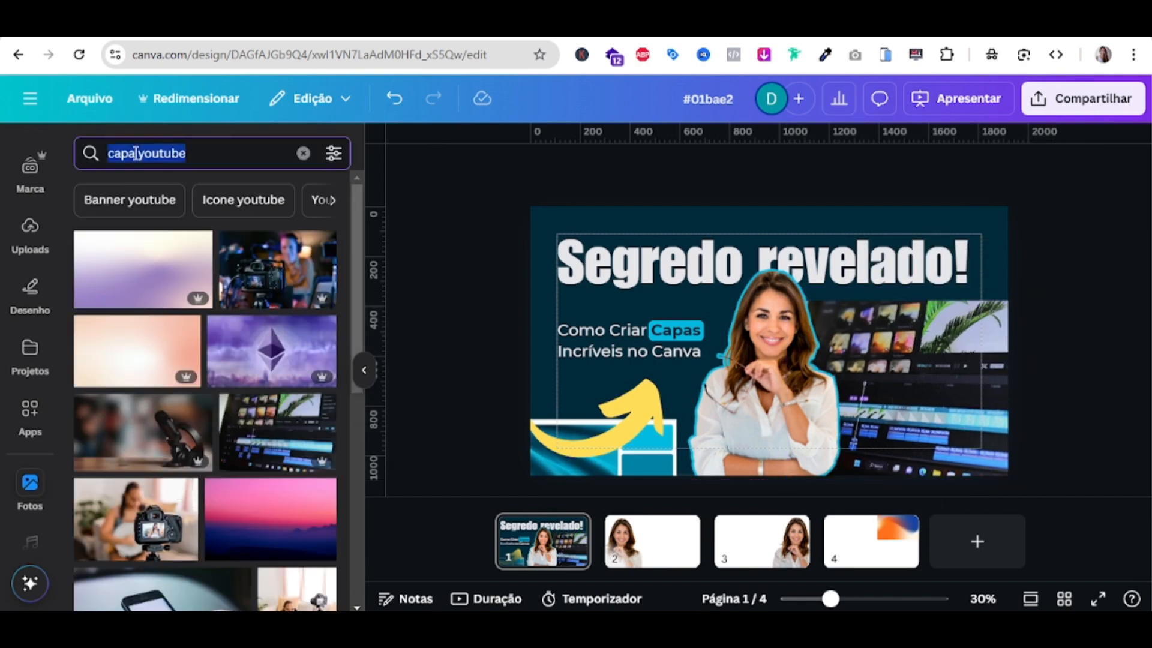
{"action": "type", "text": "canva"}
{"action": "key", "text": "Return"}
{"action": "scroll", "coordinate": [171, 384], "scroll_direction": "down", "scroll_amount": 2}
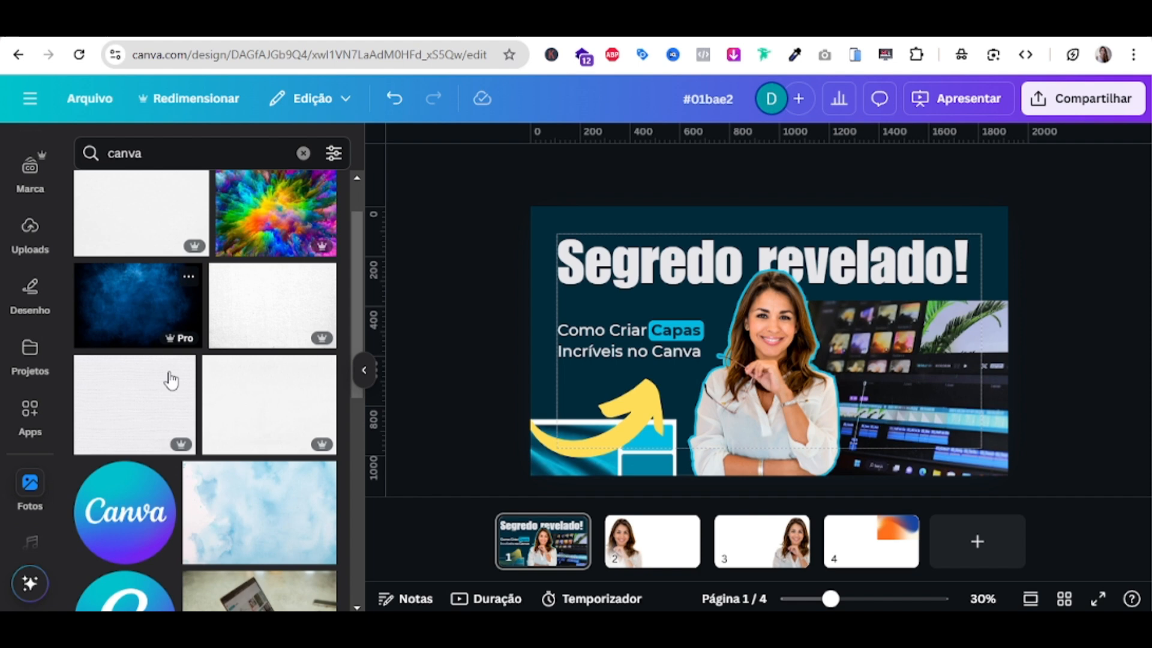
{"action": "left_click", "coordinate": [129, 525]}
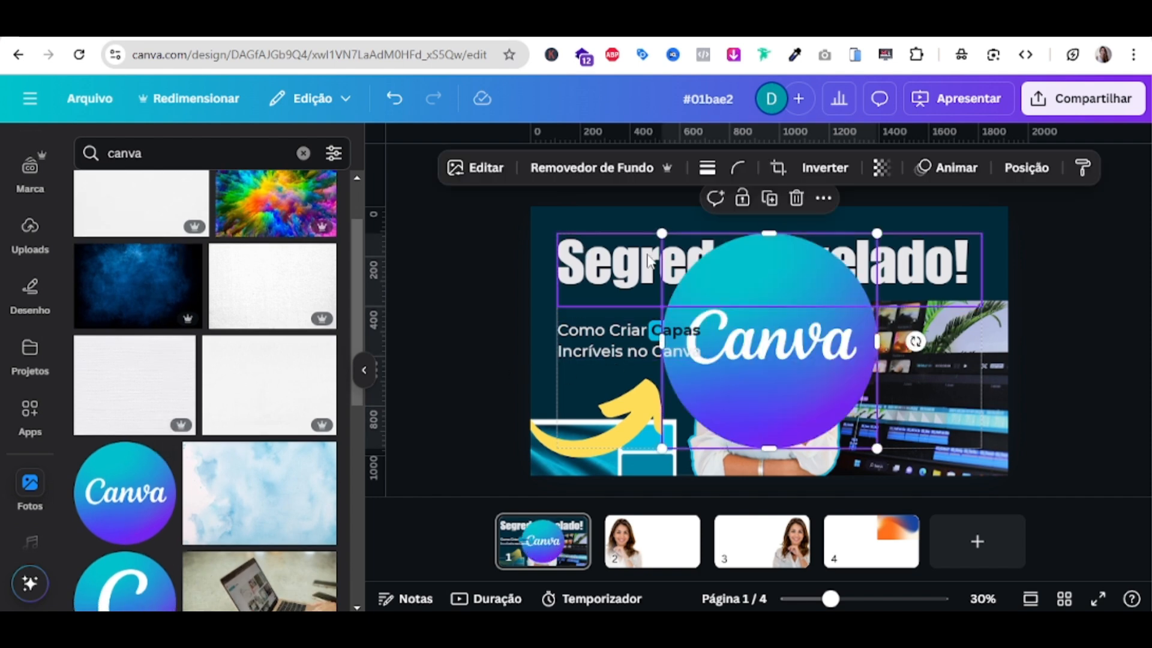
{"action": "left_click_drag", "start_coordinate": [658, 228], "coordinate": [865, 411]}
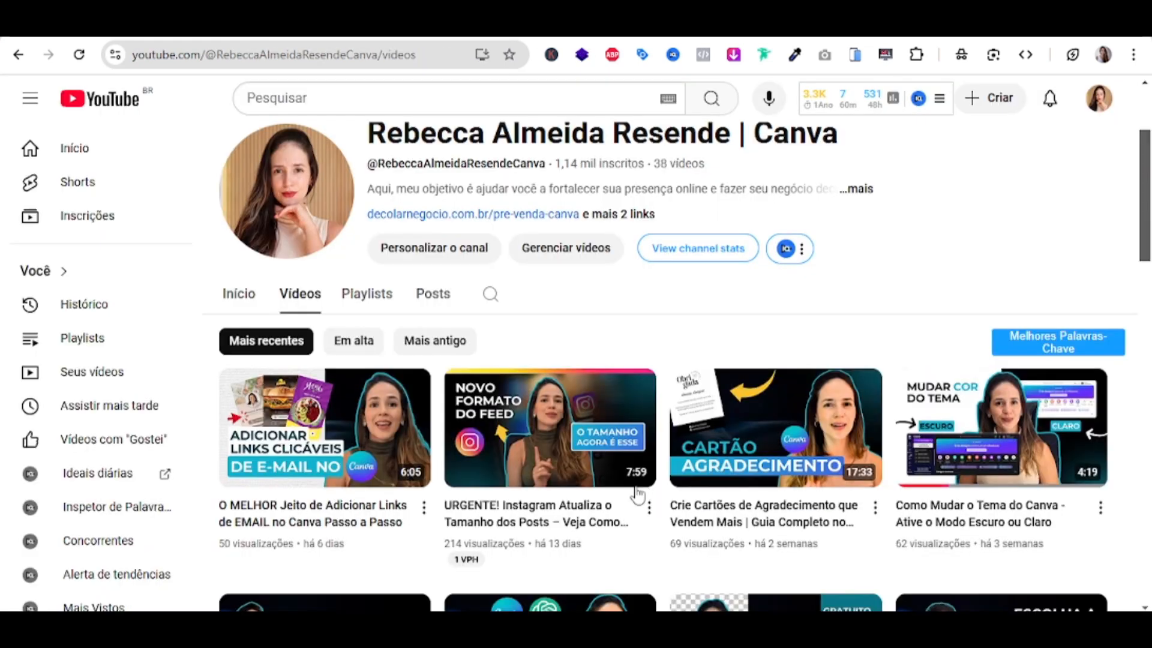
{"action": "mouse_move", "coordinate": [645, 484]}
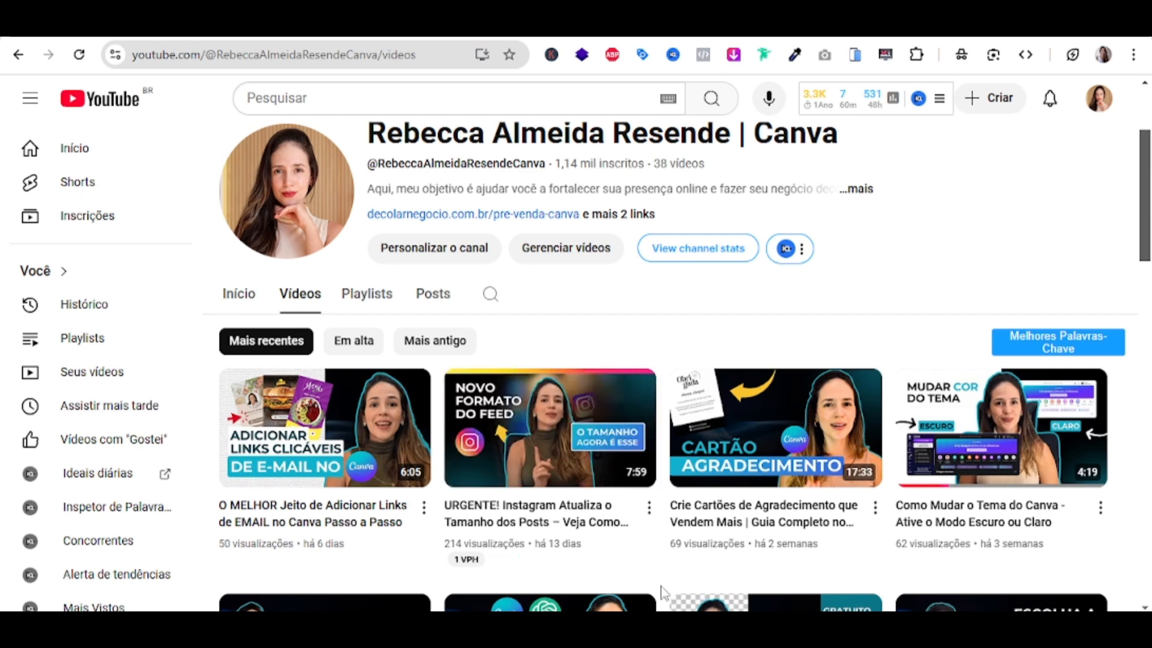
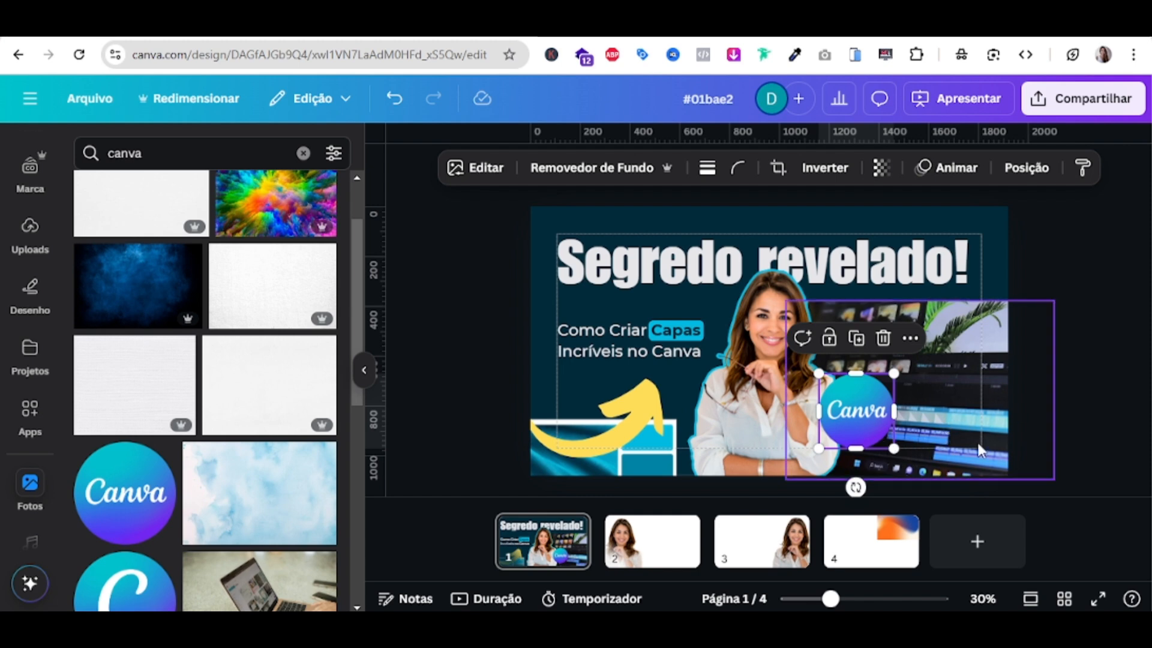
{"action": "left_click", "coordinate": [1036, 368]}
{"action": "left_click_drag", "start_coordinate": [1033, 388], "coordinate": [906, 530]}
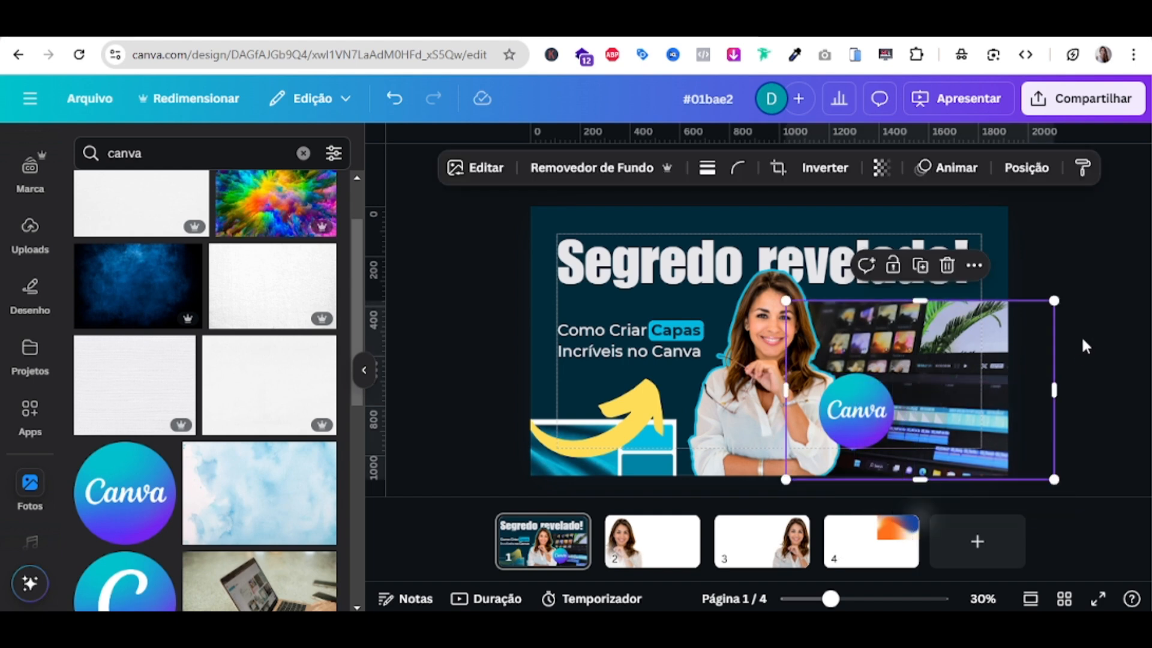
{"action": "left_click", "coordinate": [1080, 340]}
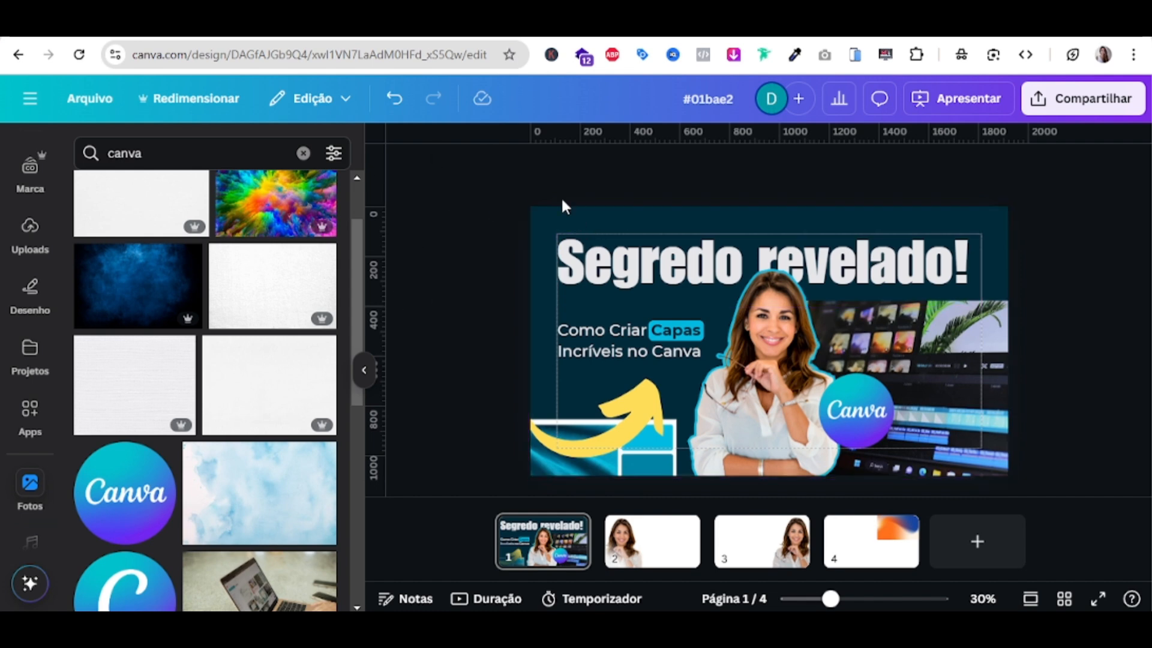
Search the photo library for "textura"
{"action": "left_click", "coordinate": [162, 156]}
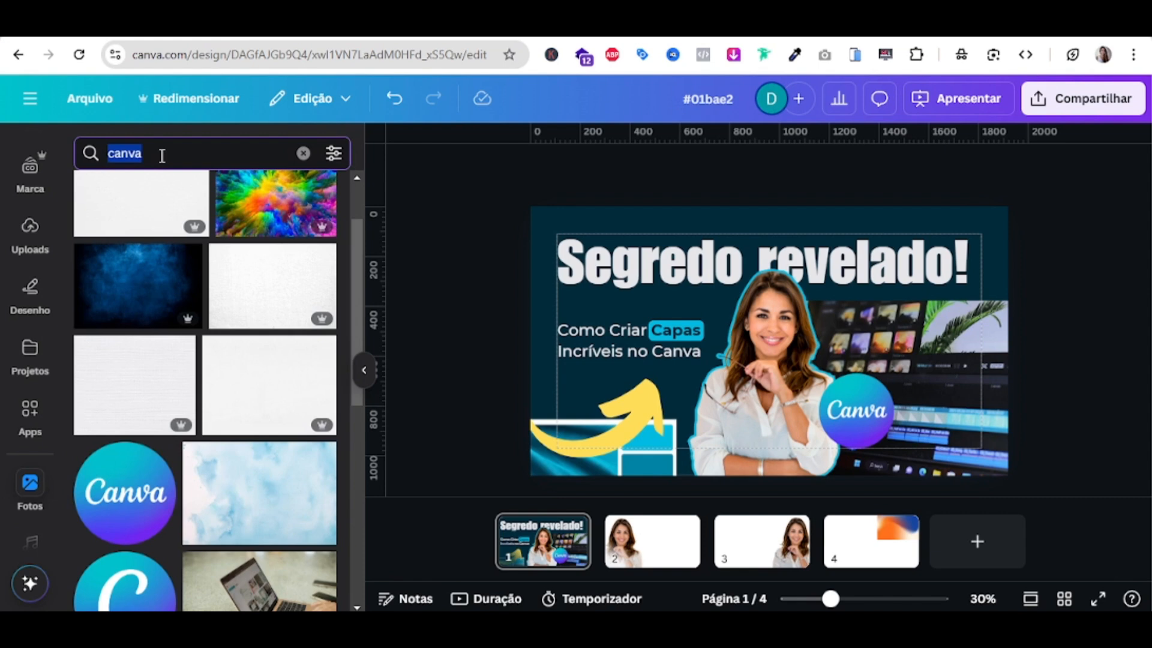
{"action": "type", "text": "textura"}
{"action": "key", "text": "Return"}
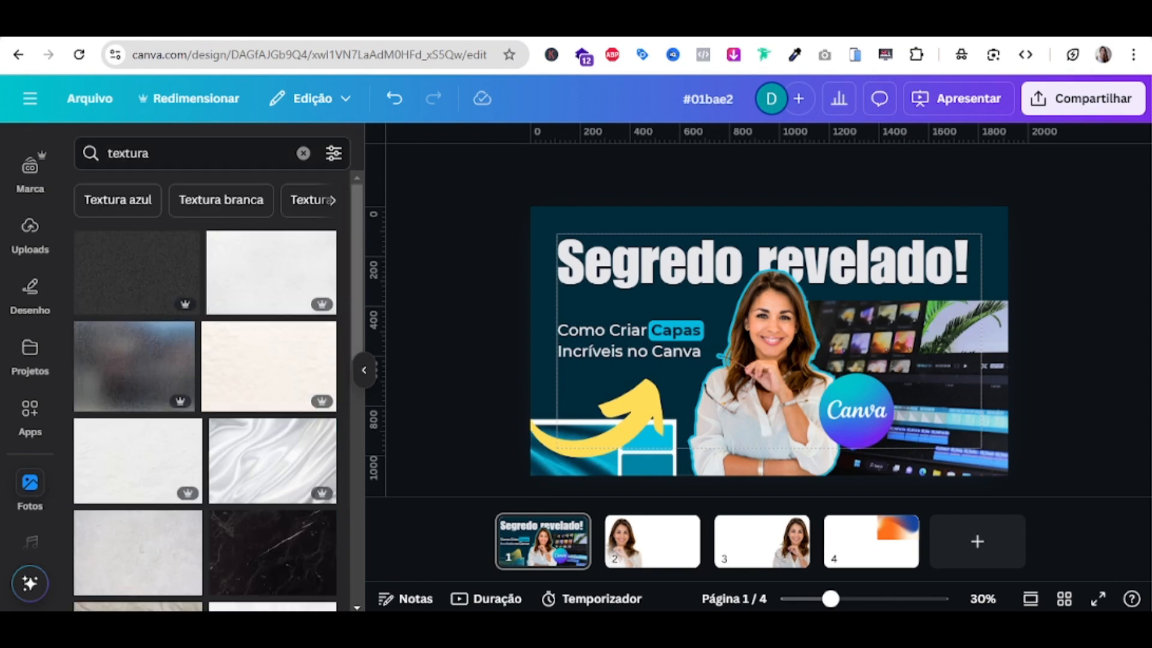
Insert the dark frosted-glass texture, enlarged to about 2099 × 1575 px over the whole page, and send it to the back
{"action": "left_click", "coordinate": [141, 387]}
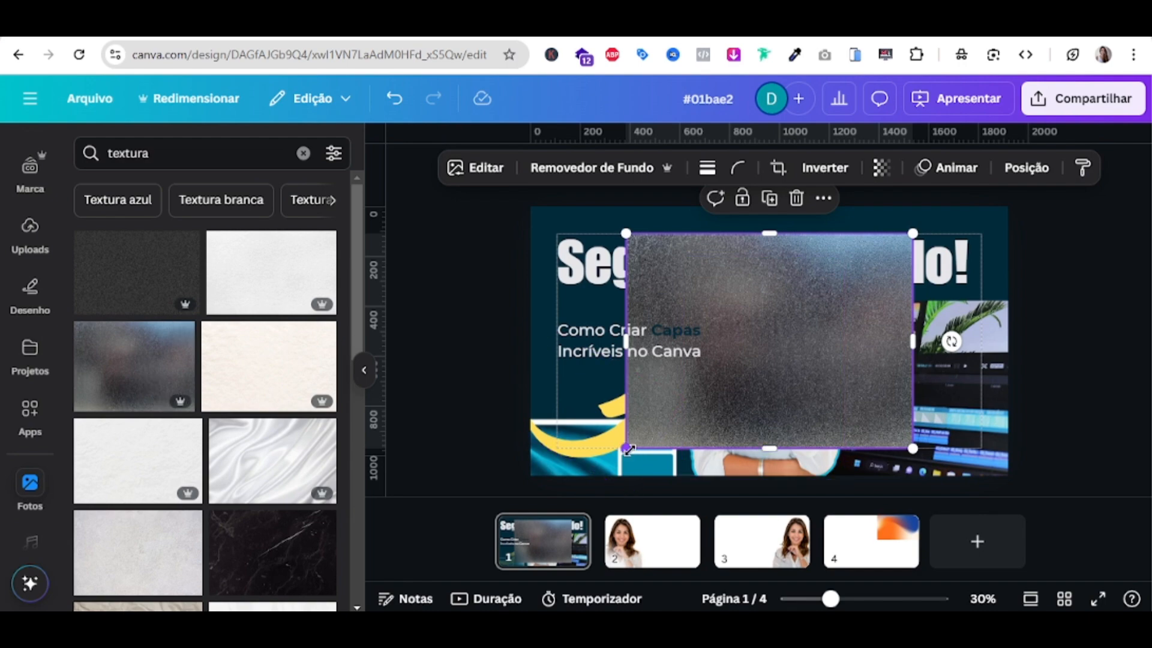
{"action": "left_click_drag", "start_coordinate": [627, 448], "coordinate": [515, 532]}
{"action": "left_click_drag", "start_coordinate": [906, 228], "coordinate": [1061, 178]}
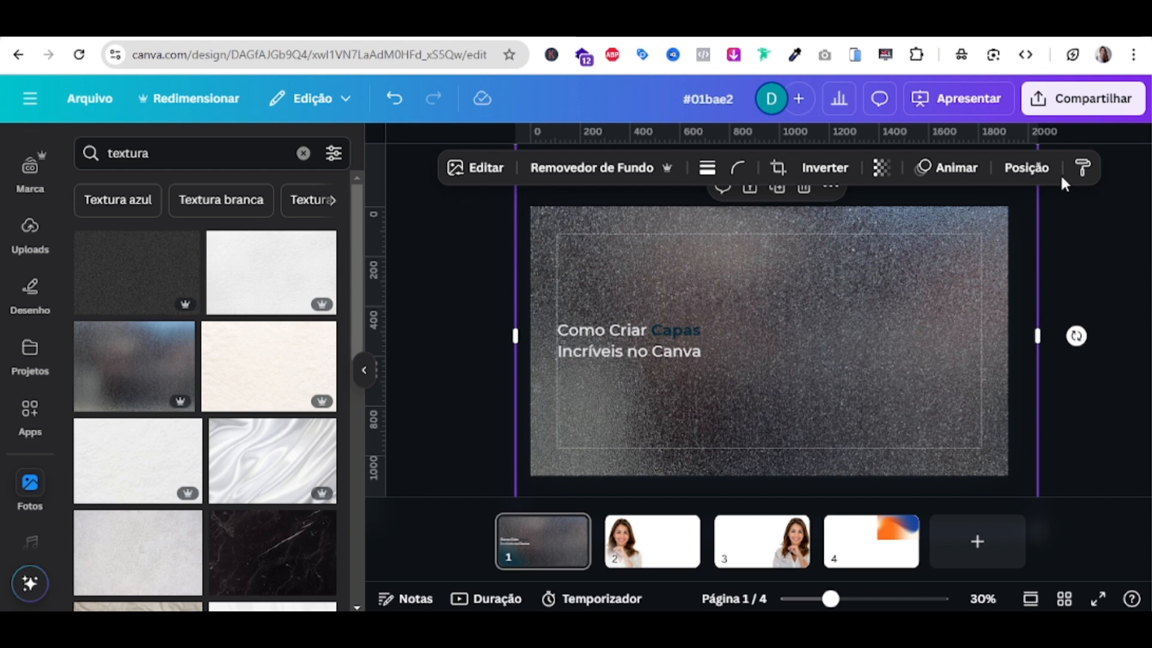
{"action": "left_click", "coordinate": [1026, 168]}
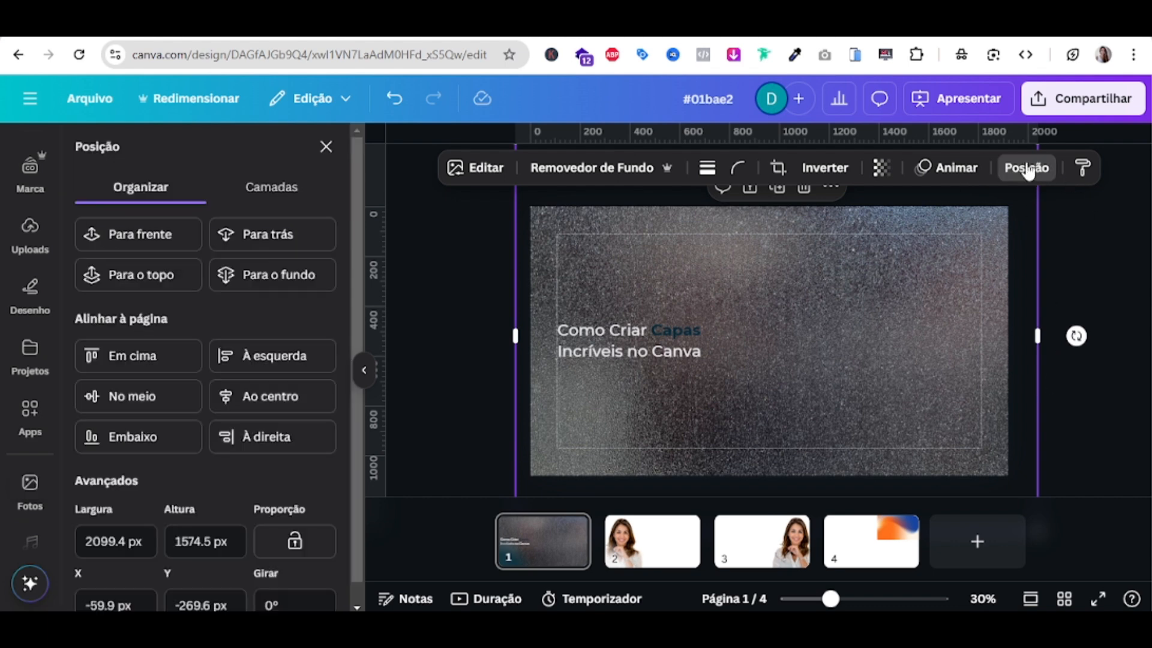
{"action": "left_click", "coordinate": [305, 291]}
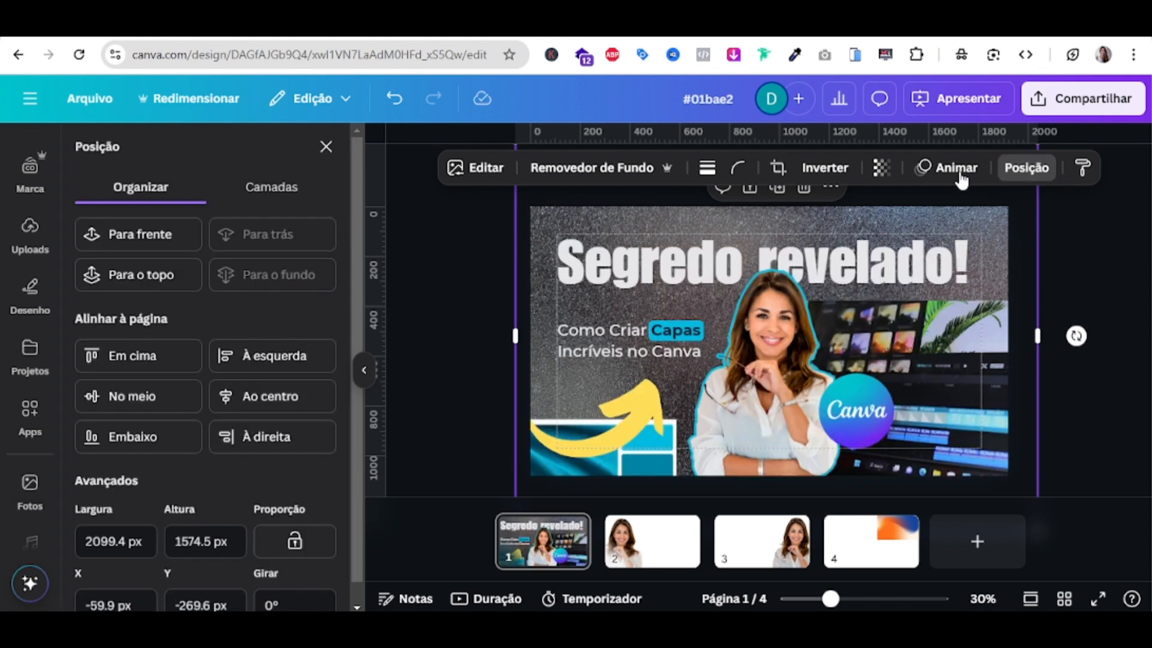
Set the background texture's transparency to 34
{"action": "left_click", "coordinate": [881, 167]}
{"action": "left_click_drag", "start_coordinate": [923, 236], "coordinate": [839, 231]}
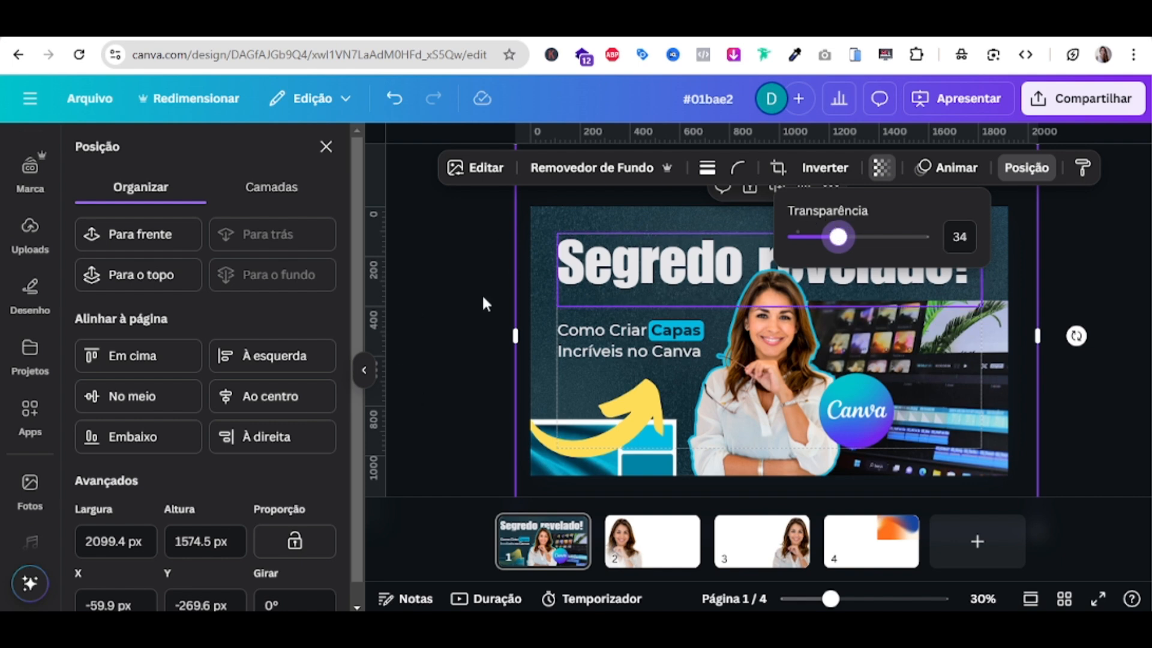
{"action": "left_click", "coordinate": [483, 229]}
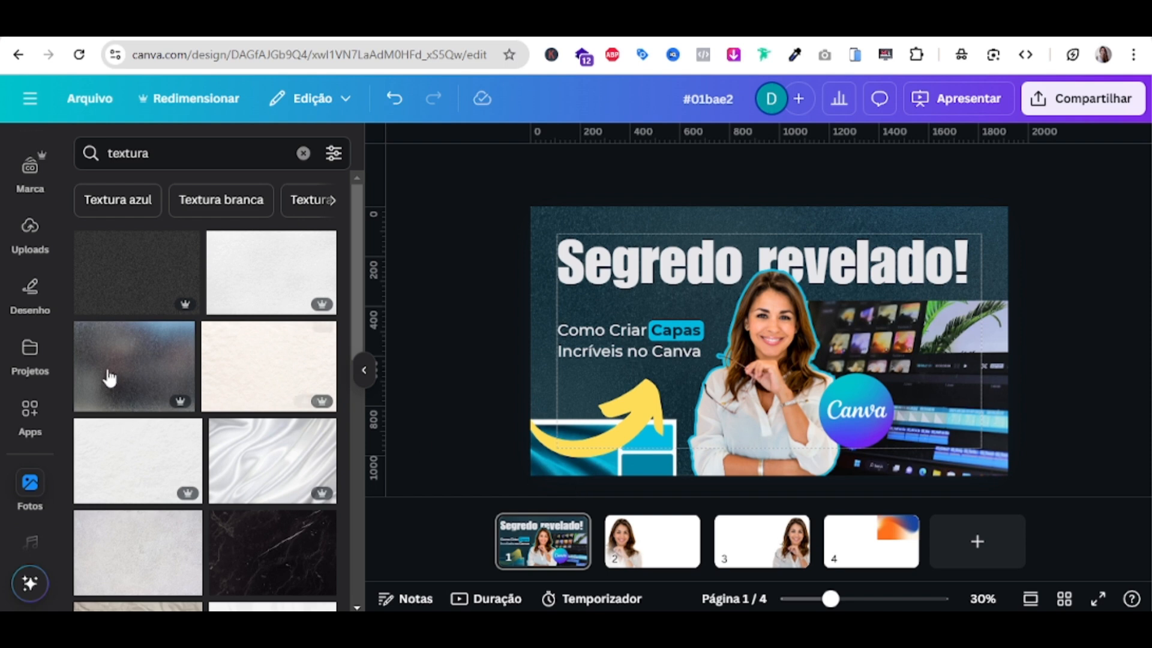
Search the graphic elements for "blur"
{"action": "scroll", "coordinate": [31, 261], "scroll_direction": "up", "scroll_amount": 3}
{"action": "left_click", "coordinate": [30, 215]}
{"action": "left_click", "coordinate": [188, 157]}
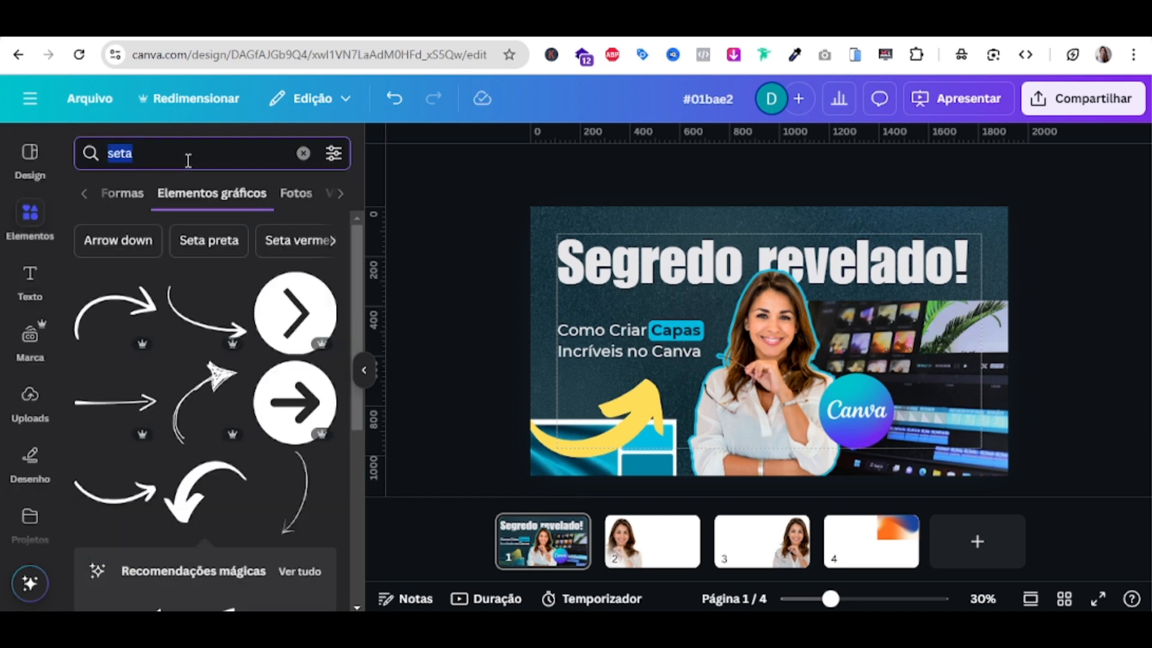
{"action": "type", "text": "blur"}
{"action": "key", "text": "Return"}
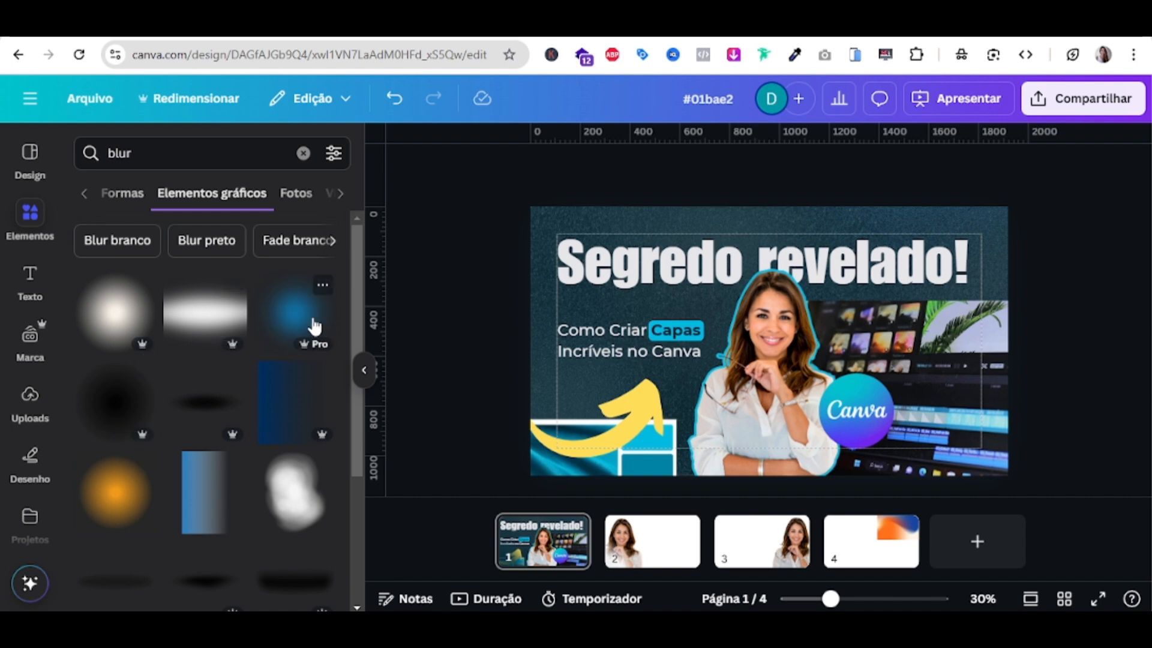
Insert the orange round blur graphic and enlarge it over the woman and the supporting photo
{"action": "left_click", "coordinate": [120, 513]}
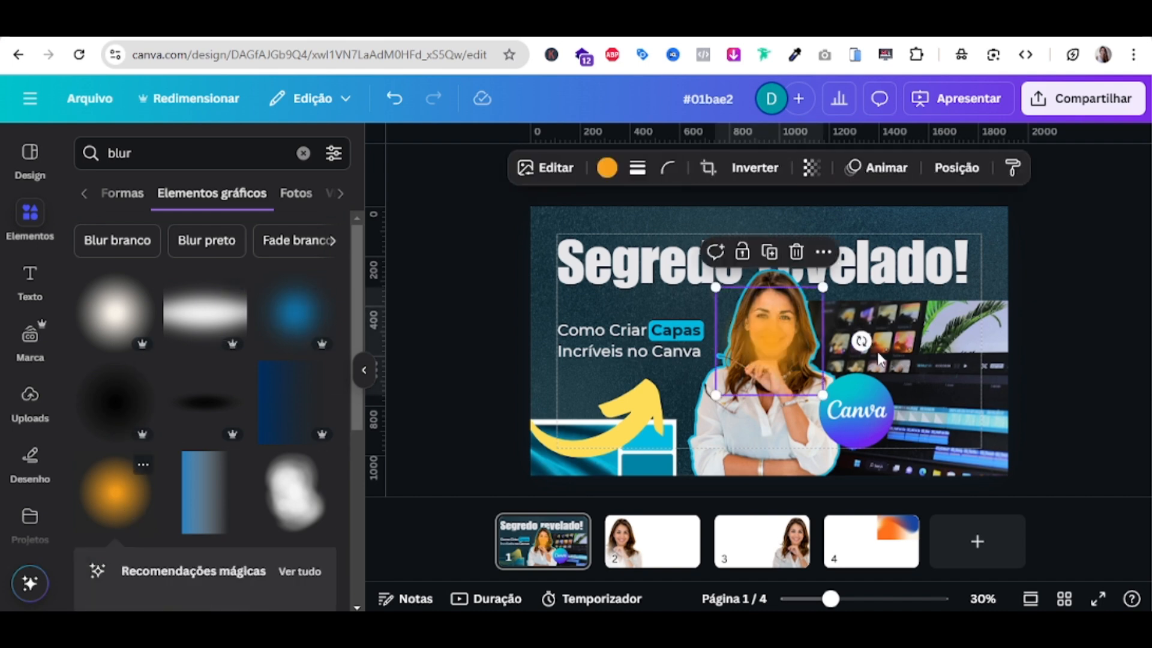
{"action": "left_click_drag", "start_coordinate": [717, 390], "coordinate": [279, 479]}
{"action": "left_click_drag", "start_coordinate": [602, 420], "coordinate": [806, 348]}
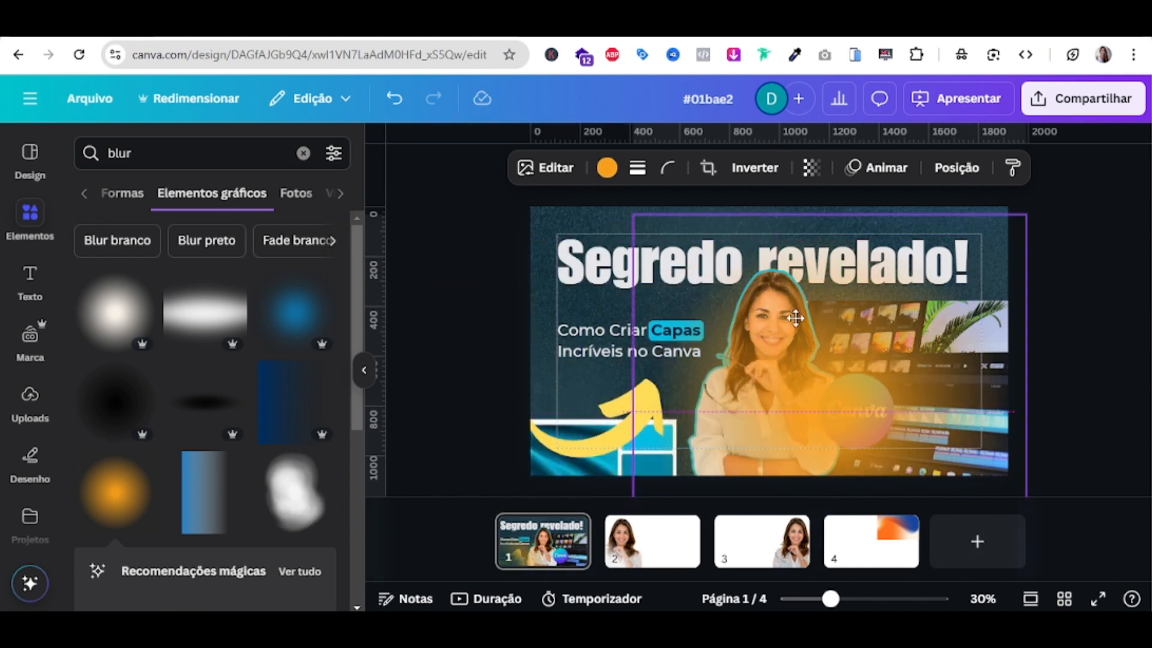
Recolour the orange blur to the bright cyan from the document colours
{"action": "left_click", "coordinate": [605, 171]}
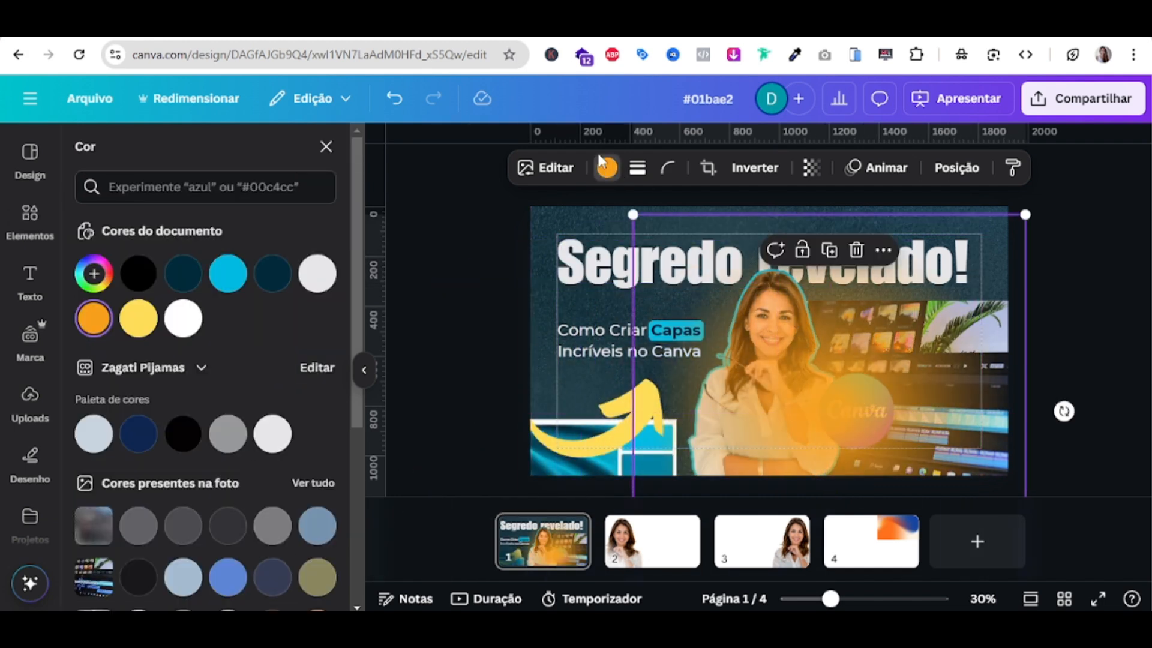
{"action": "left_click", "coordinate": [227, 273]}
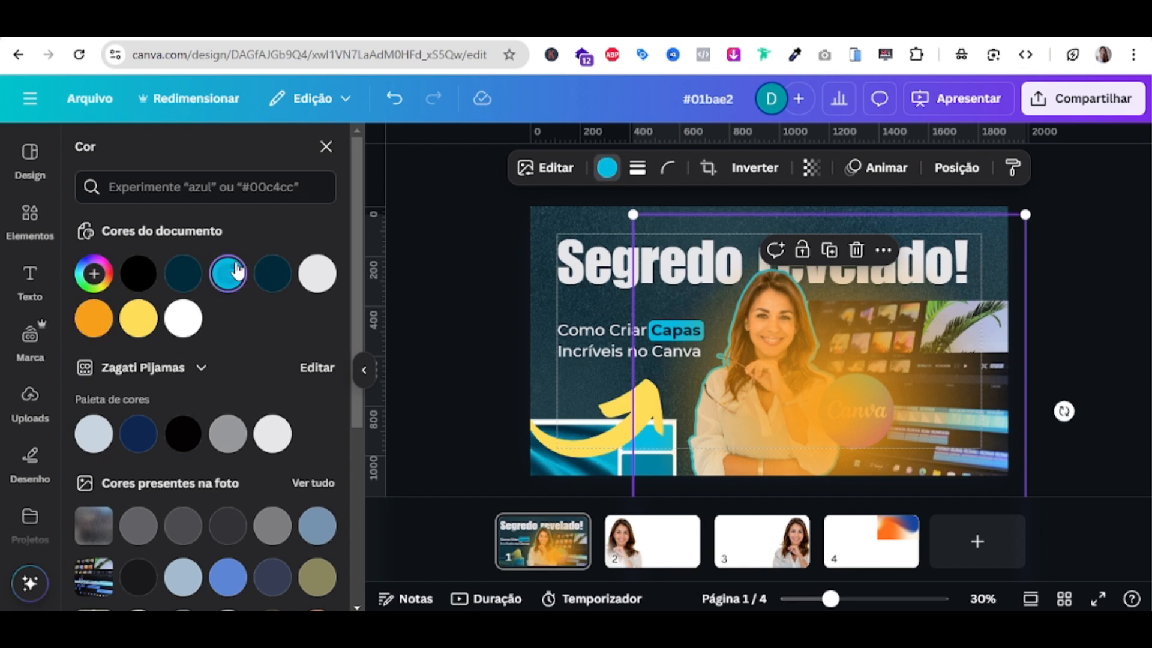
{"action": "left_click", "coordinate": [562, 474]}
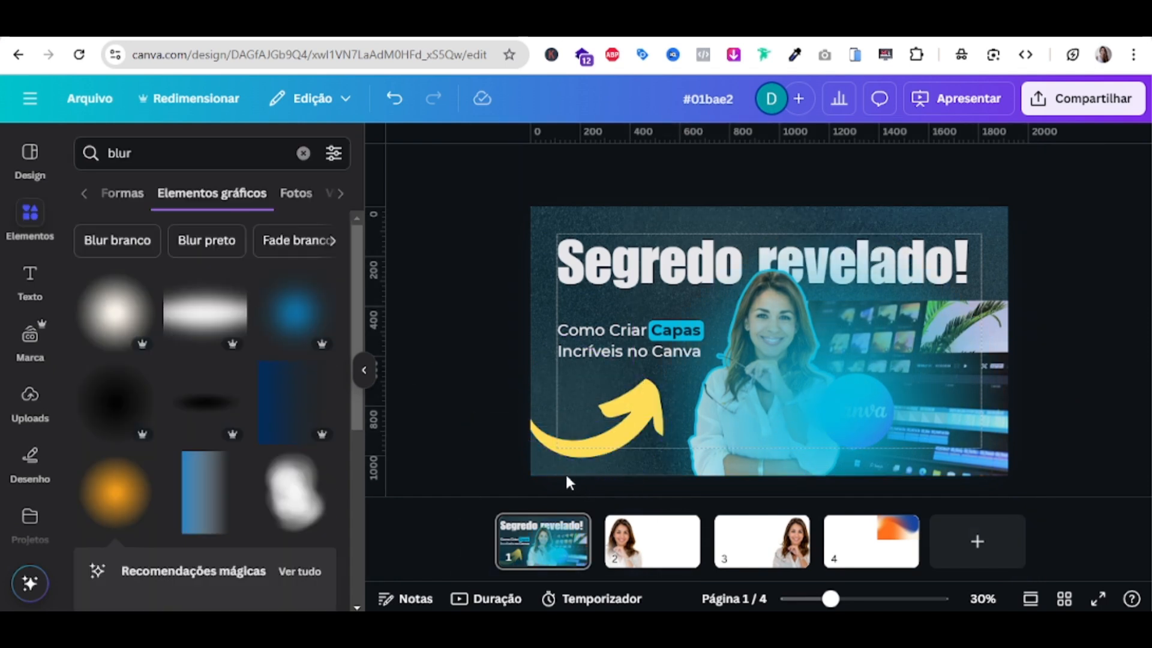
Shrink the cyan blur to about 1322 × 1322 px and place it over the woman
{"action": "left_click_drag", "start_coordinate": [830, 387], "coordinate": [814, 367]}
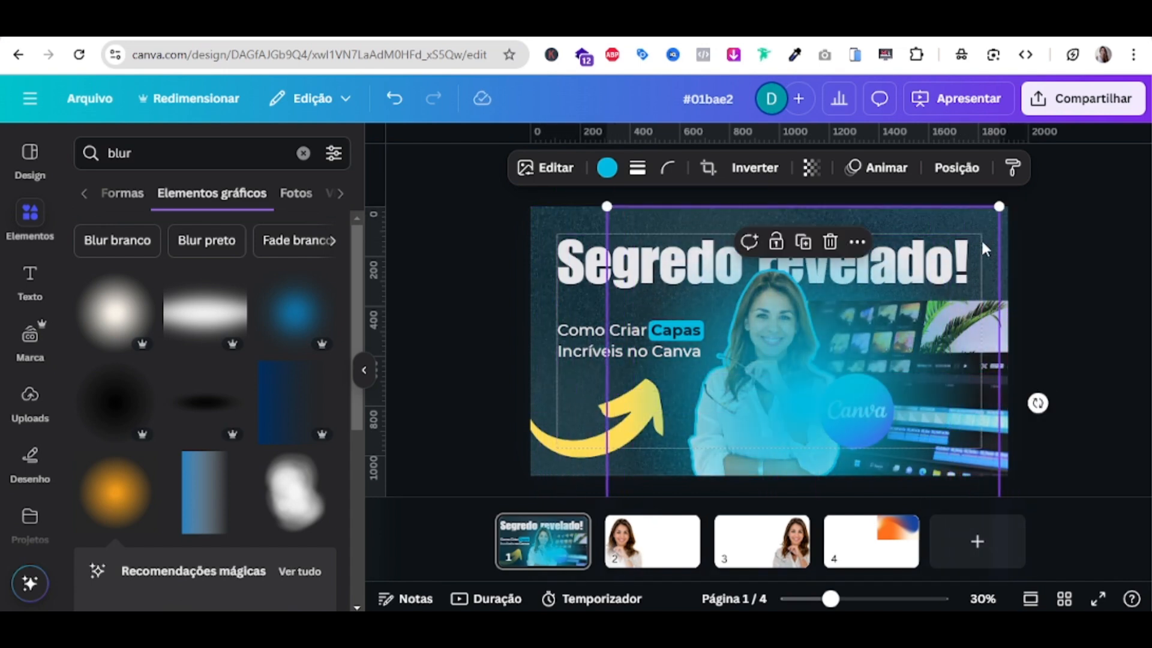
{"action": "left_click_drag", "start_coordinate": [999, 203], "coordinate": [936, 270]}
{"action": "left_click_drag", "start_coordinate": [722, 455], "coordinate": [750, 389]}
Move the cyan blur's layer between the supporting photo and the background texture
{"action": "left_click", "coordinate": [956, 167]}
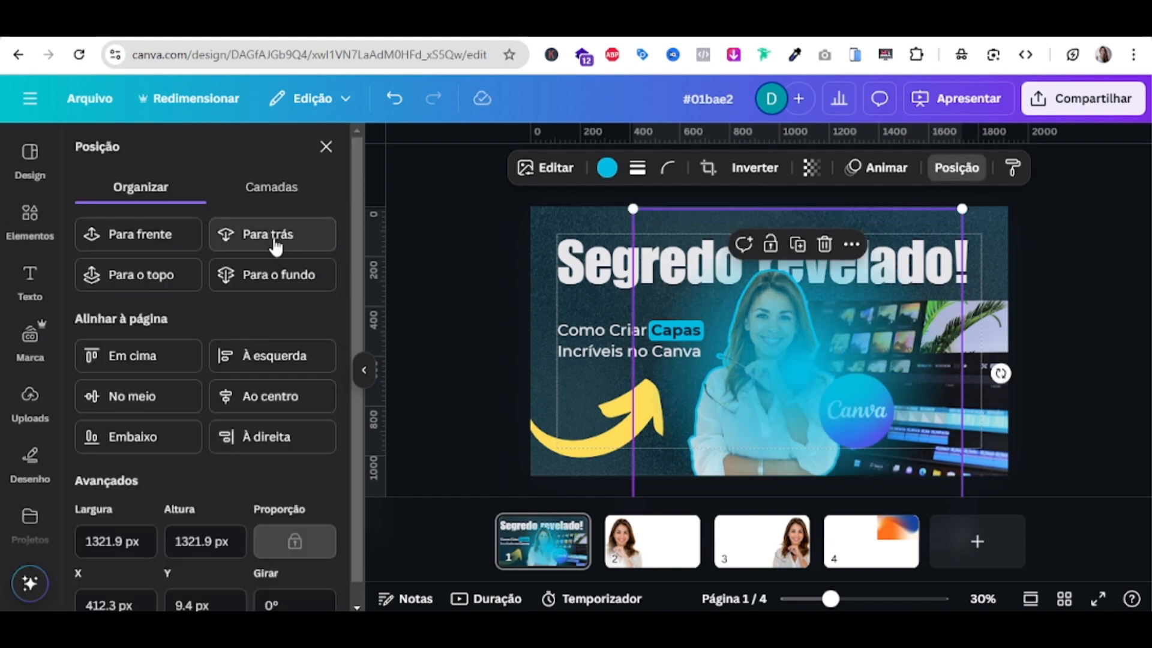
{"action": "left_click", "coordinate": [282, 187]}
{"action": "left_click_drag", "start_coordinate": [269, 312], "coordinate": [240, 498]}
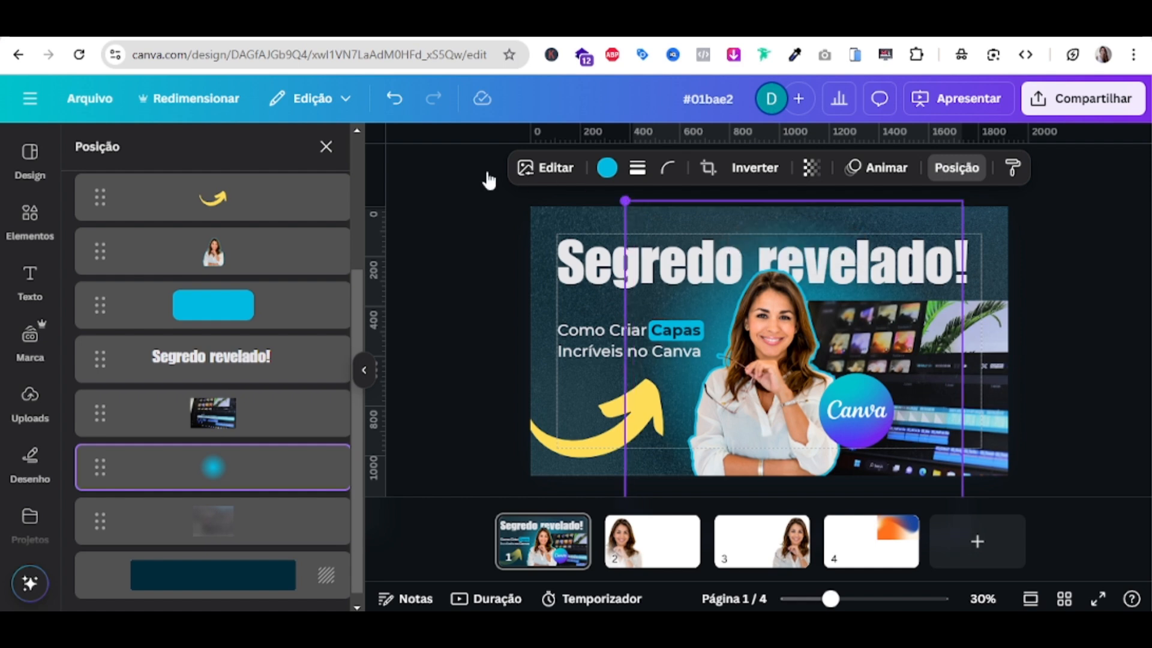
Enlarge the cyan glow to span from the page's left edge past its right edge, and adjust its transparency
{"action": "left_click_drag", "start_coordinate": [489, 180], "coordinate": [252, 124]}
{"action": "left_click_drag", "start_coordinate": [501, 204], "coordinate": [640, 414]}
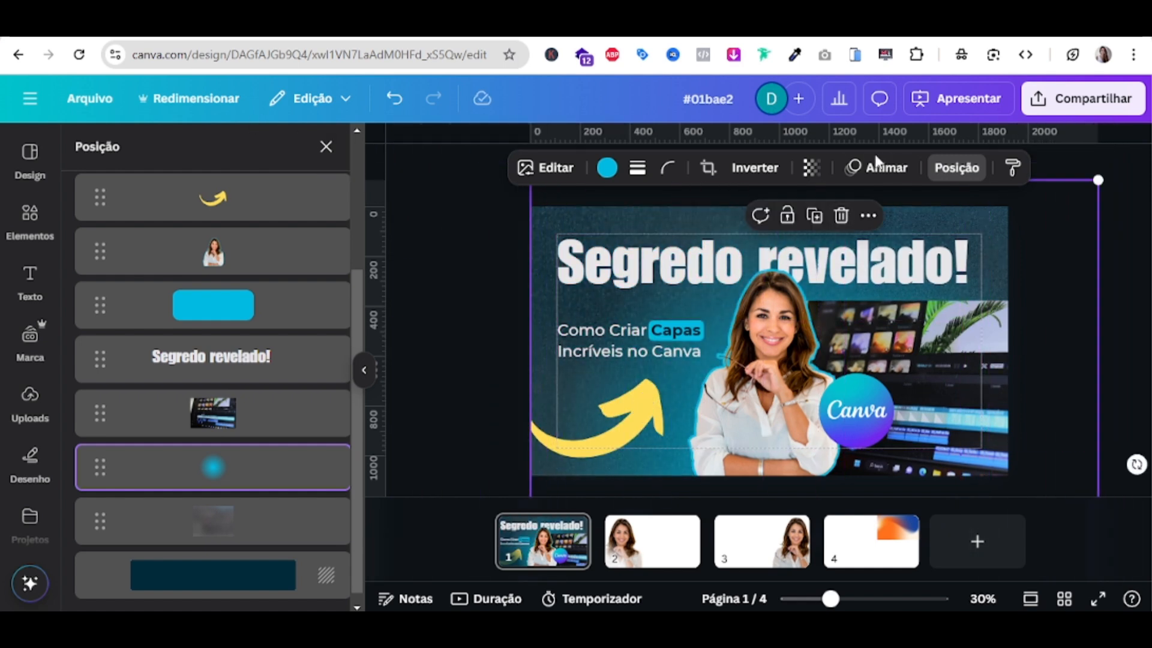
{"action": "left_click", "coordinate": [811, 168]}
{"action": "left_click_drag", "start_coordinate": [857, 236], "coordinate": [819, 246]}
{"action": "left_click", "coordinate": [458, 316]}
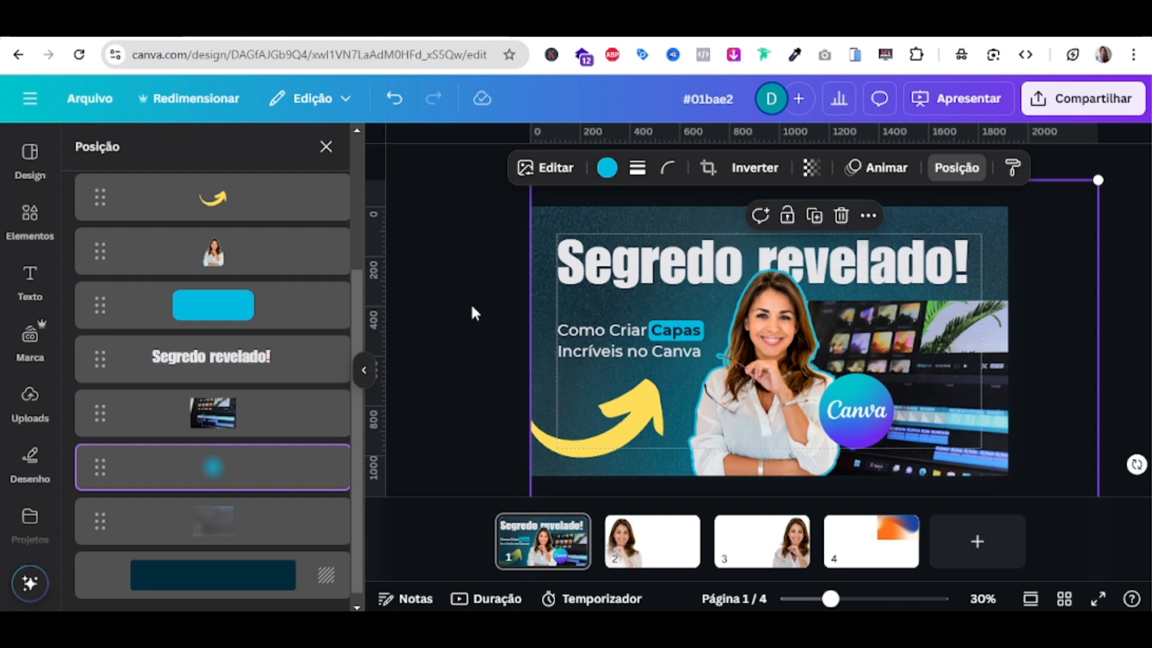
{"action": "left_click", "coordinate": [326, 147]}
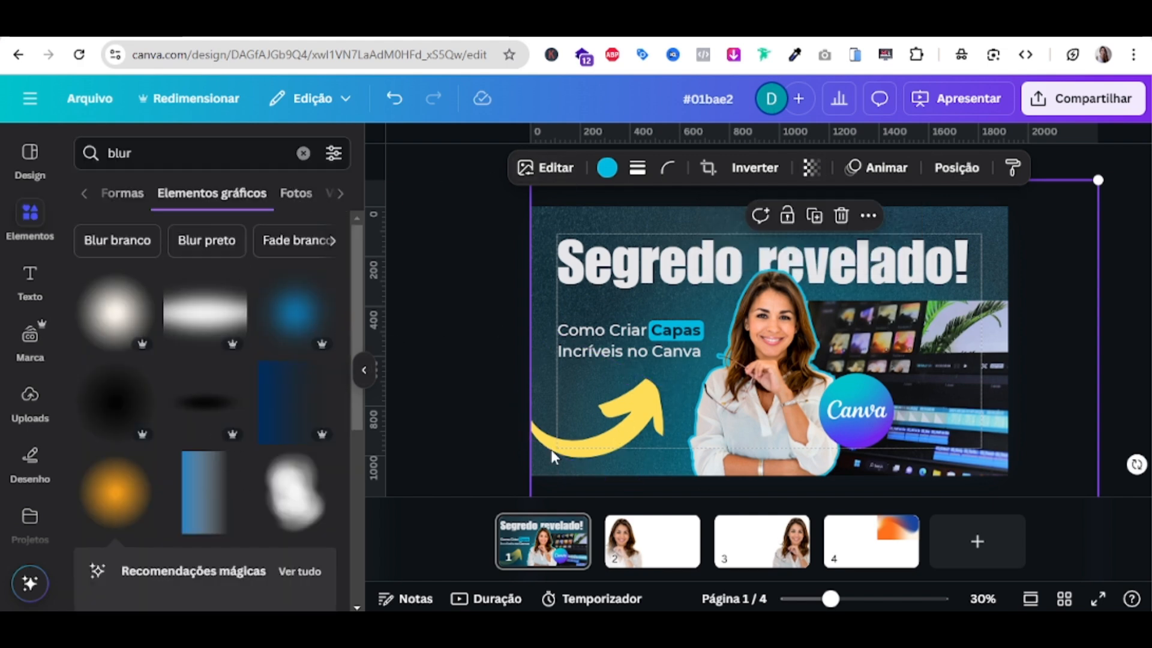
Place smaller cyan glows over the page's lower-right and upper-left corners
{"action": "left_click_drag", "start_coordinate": [1098, 180], "coordinate": [876, 412]}
{"action": "left_click_drag", "start_coordinate": [665, 480], "coordinate": [1039, 504]}
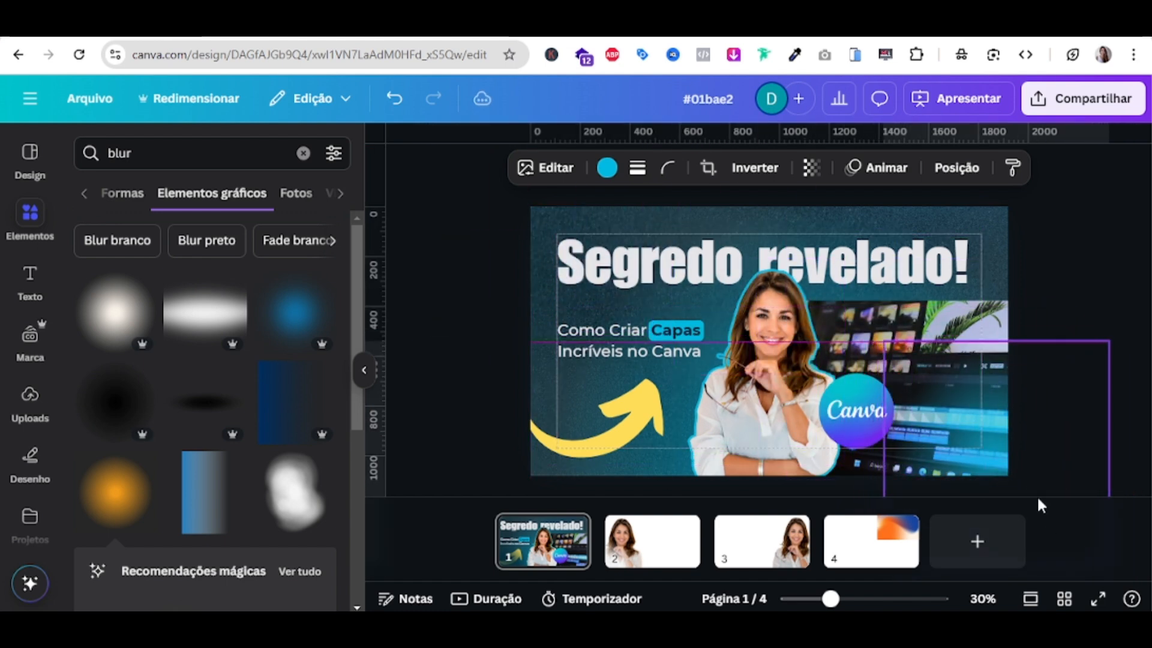
{"action": "left_click_drag", "start_coordinate": [1041, 385], "coordinate": [557, 217]}
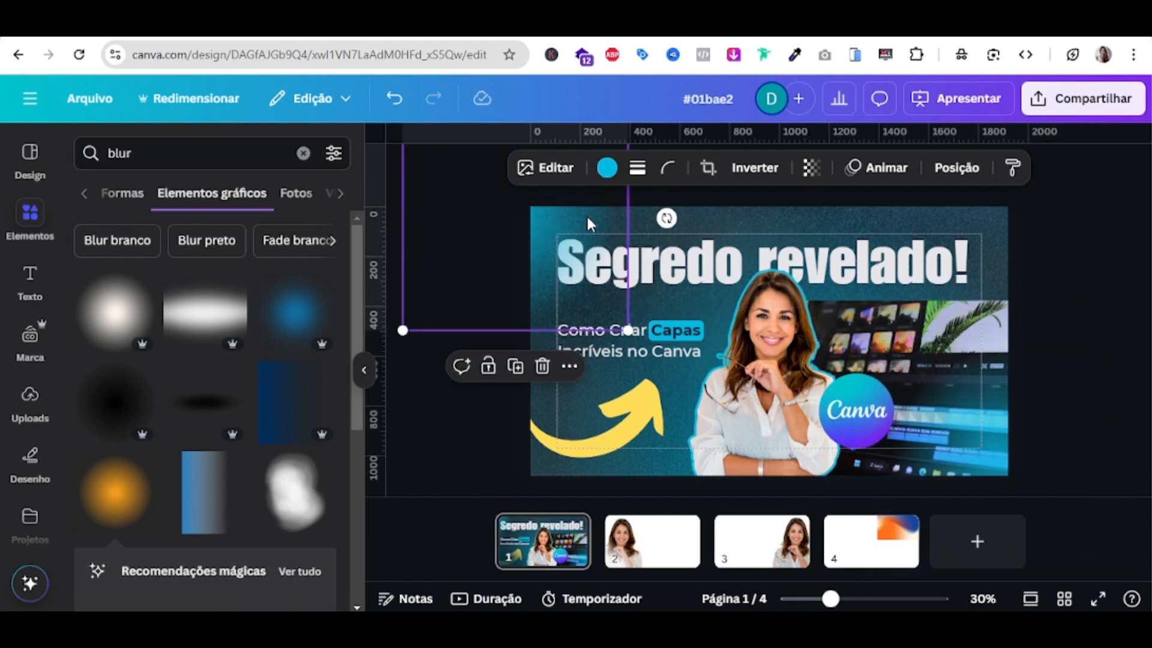
Duplicate the title, give the copy a thin Vazado outline effect, and align it exactly over the original title
{"action": "left_click", "coordinate": [738, 252]}
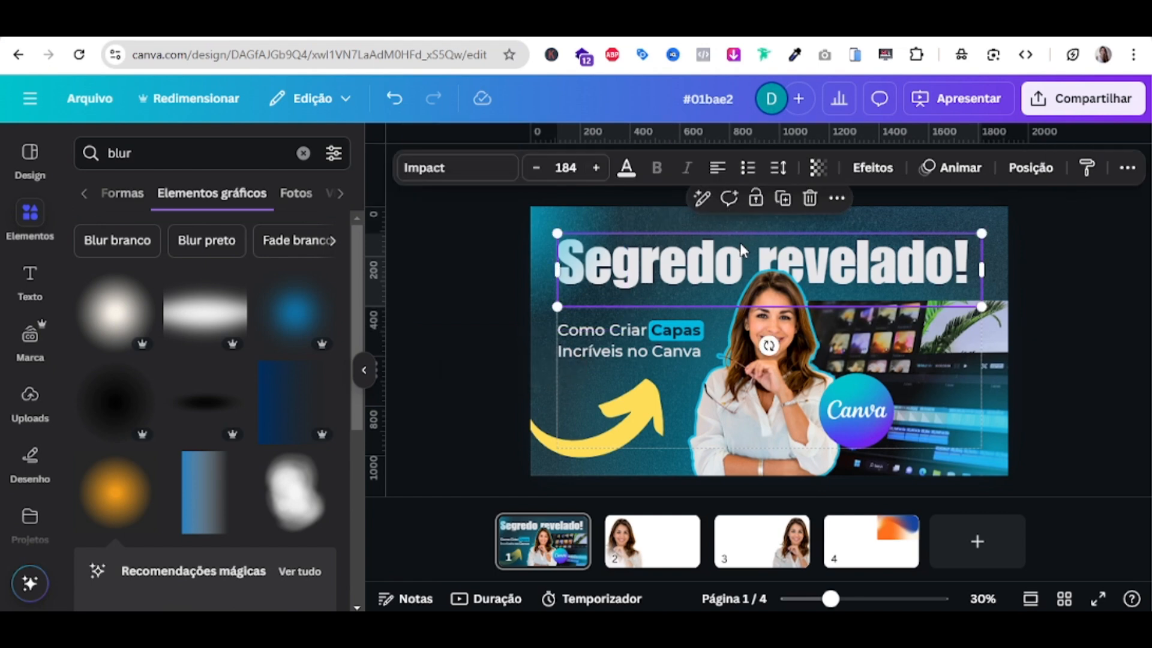
{"action": "left_click", "coordinate": [871, 169]}
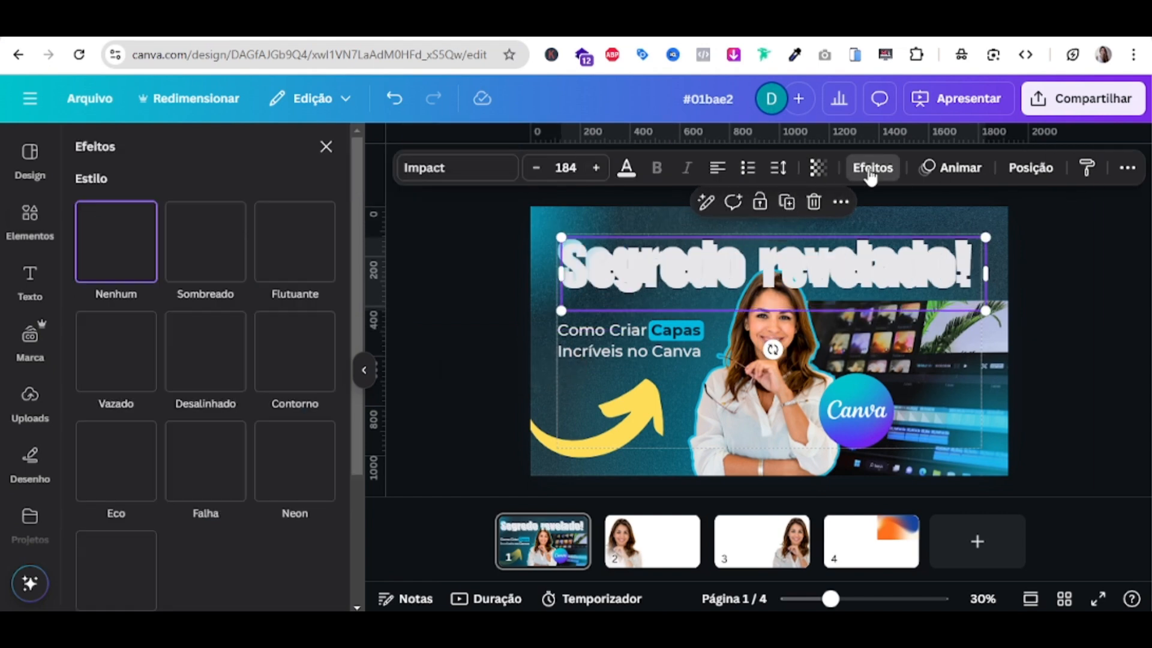
{"action": "left_click", "coordinate": [129, 351]}
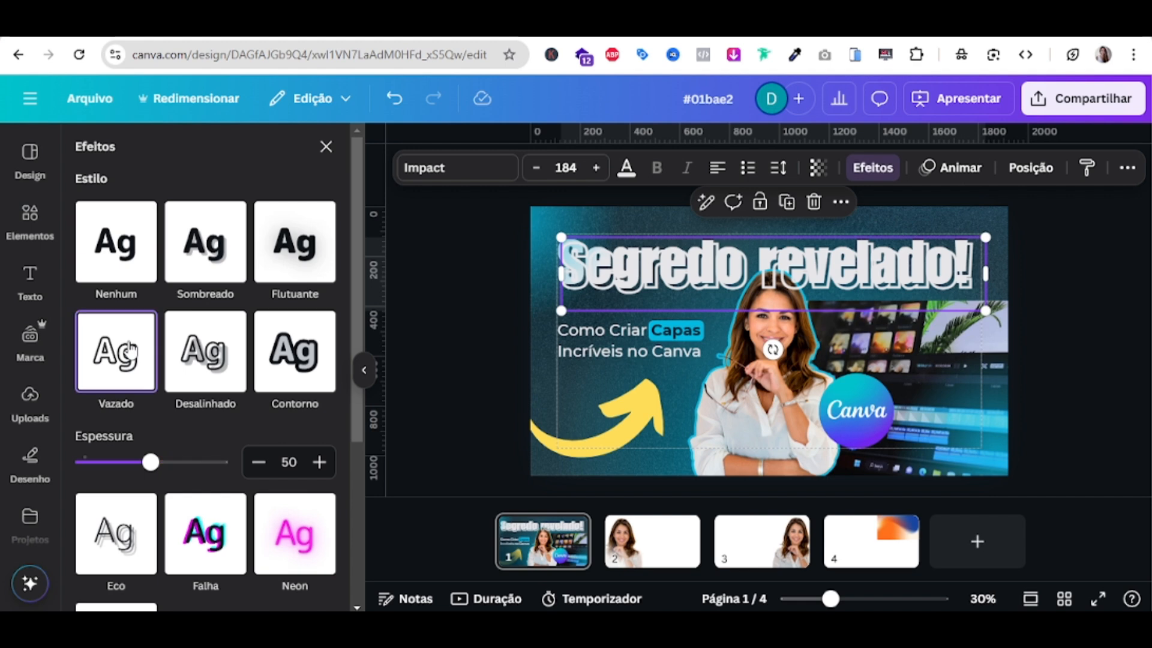
{"action": "left_click_drag", "start_coordinate": [677, 273], "coordinate": [672, 269]}
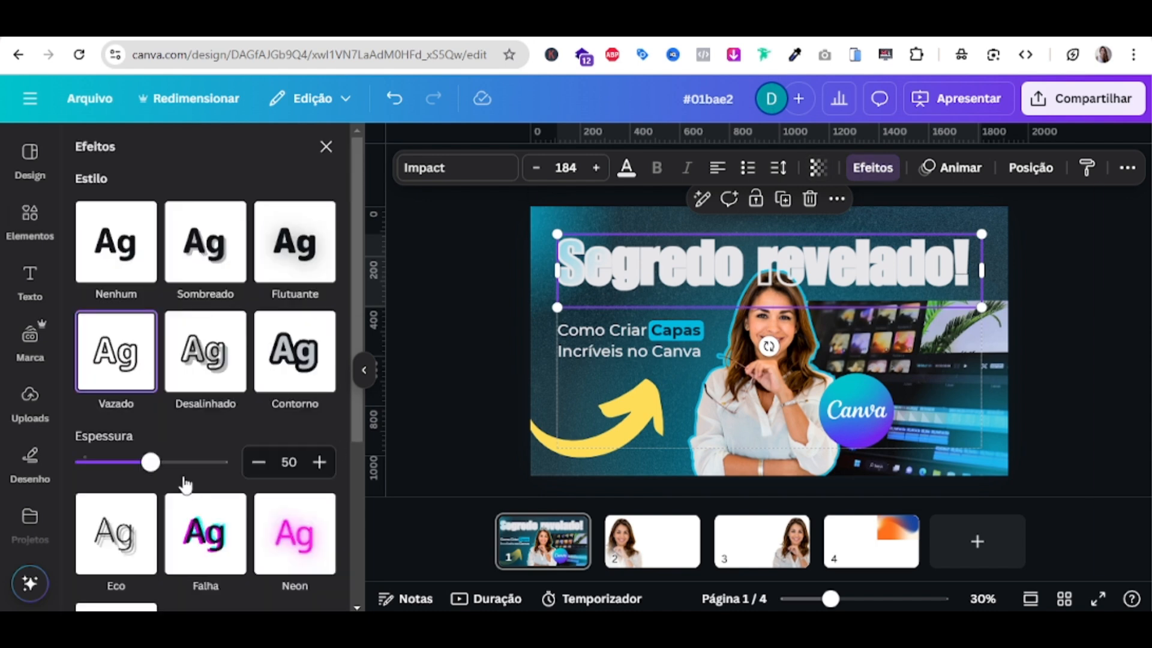
{"action": "left_click_drag", "start_coordinate": [150, 463], "coordinate": [93, 464]}
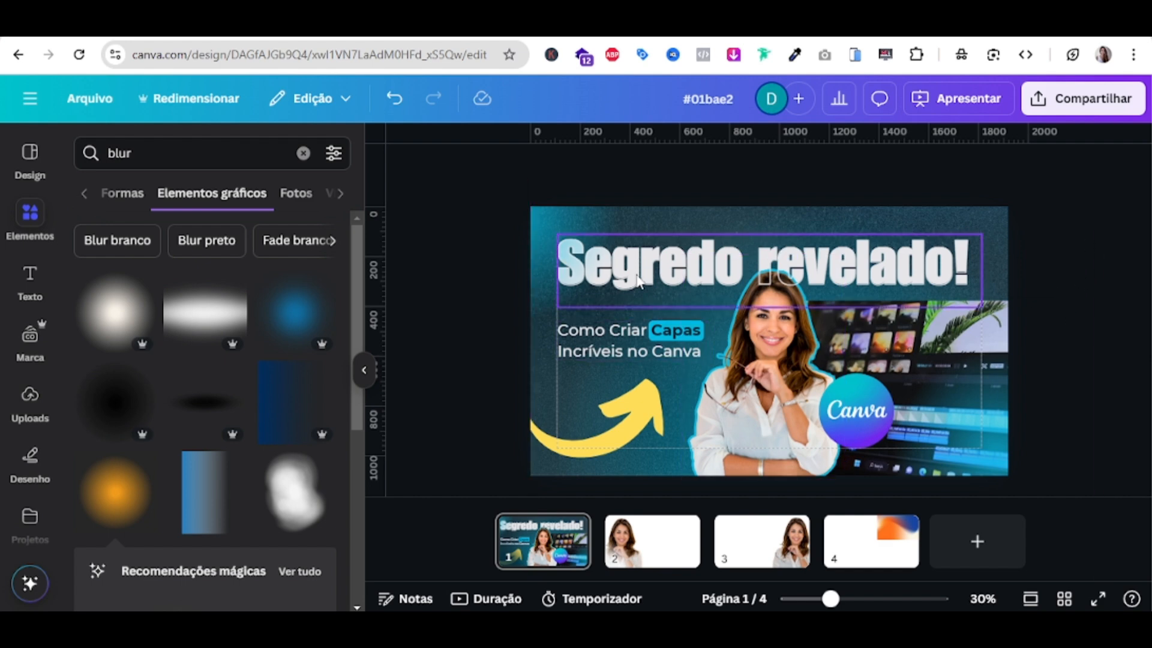
Preview the thumbnail in full screen and return to the editor
{"action": "left_click", "coordinate": [704, 268]}
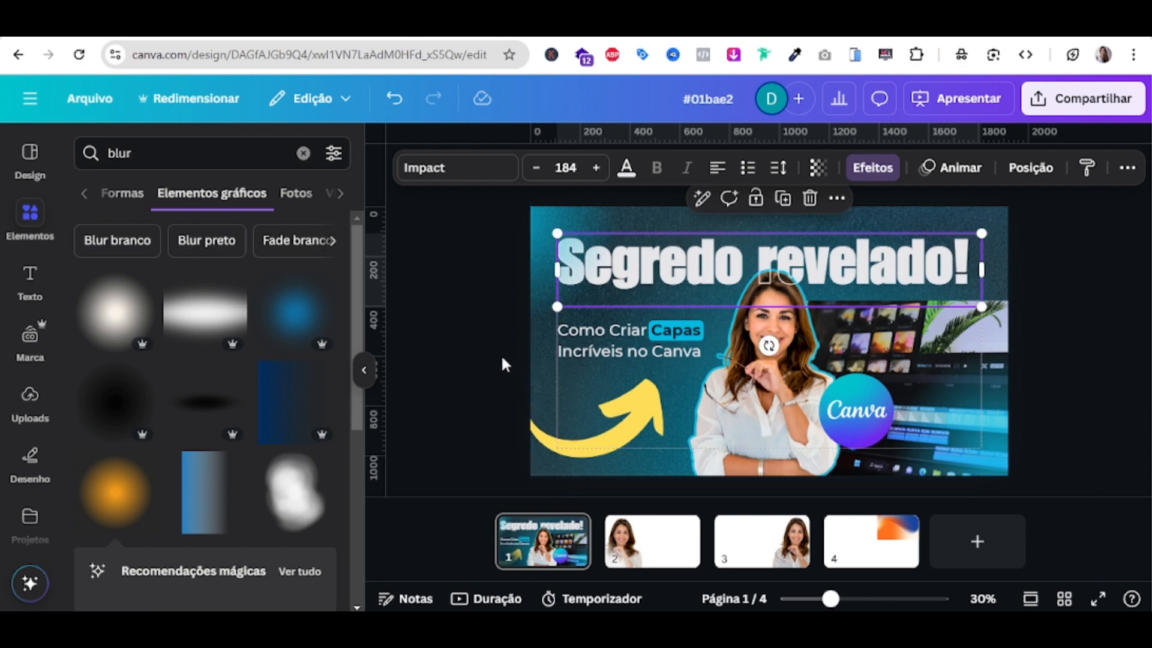
{"action": "left_click", "coordinate": [484, 364]}
{"action": "left_click", "coordinate": [1096, 594]}
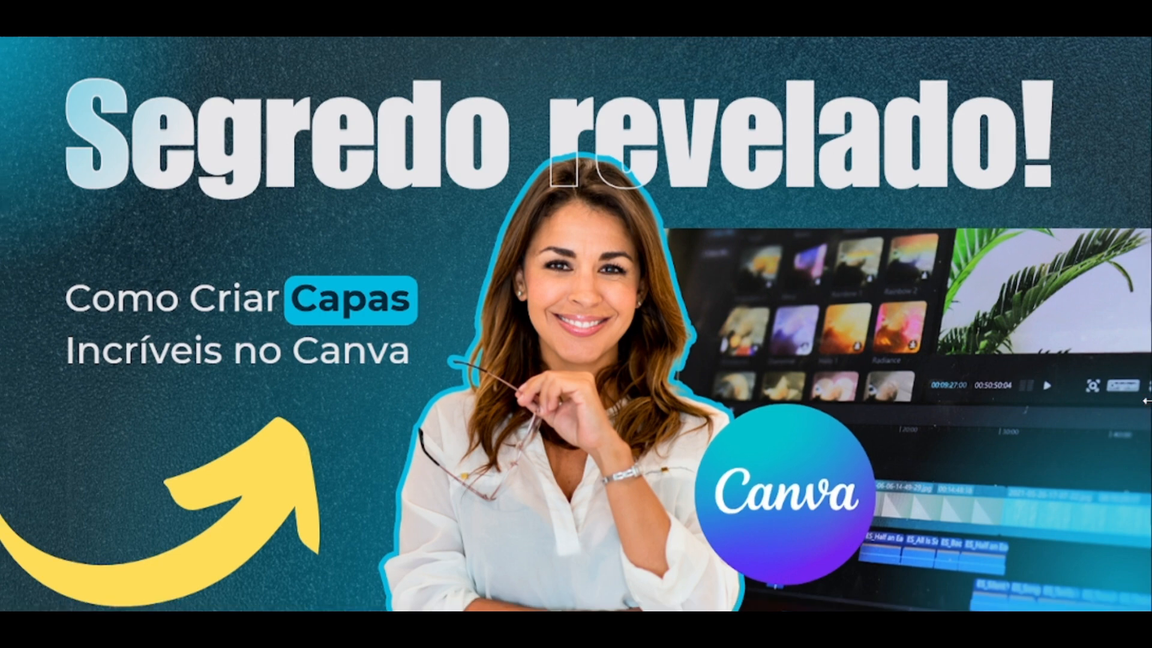
{"action": "key", "text": "Escape"}
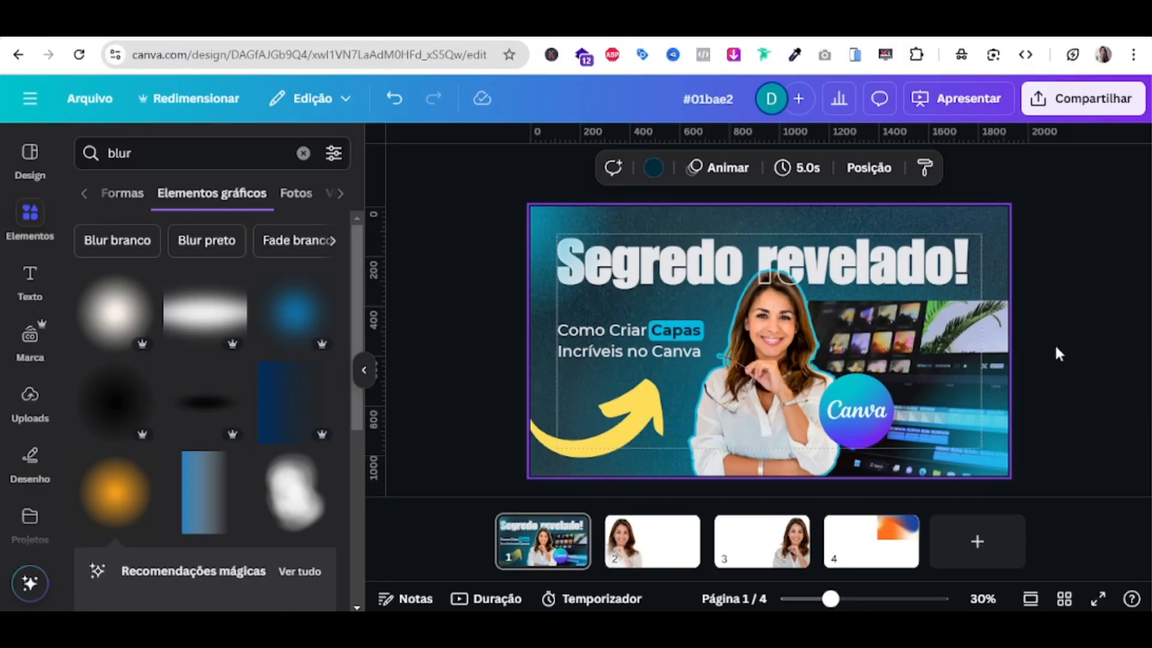
{"action": "left_click", "coordinate": [501, 344]}
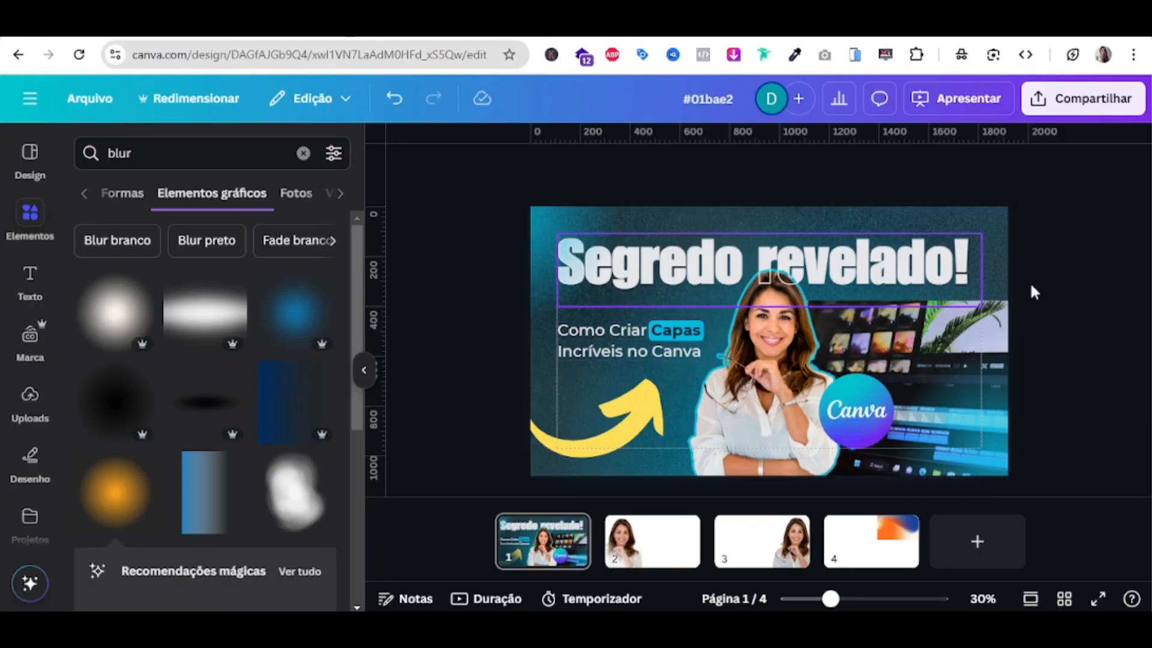
Duplicate the round Canva logo and place the copy over the yellow arrow
{"action": "left_click", "coordinate": [873, 424]}
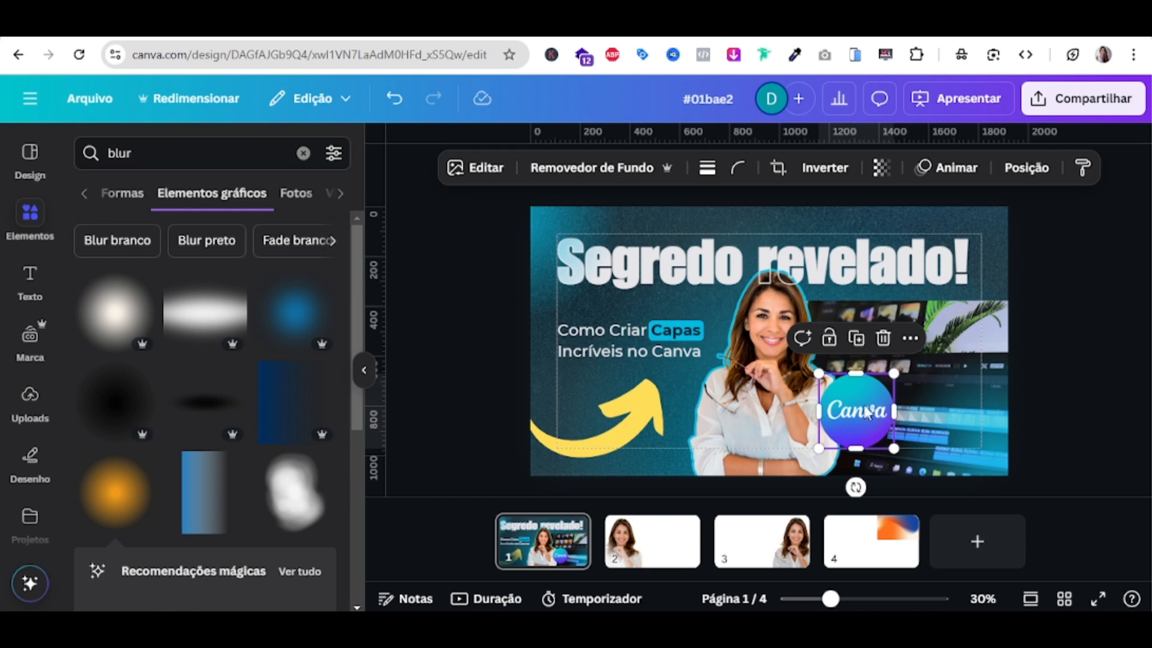
{"action": "left_click", "coordinate": [856, 339]}
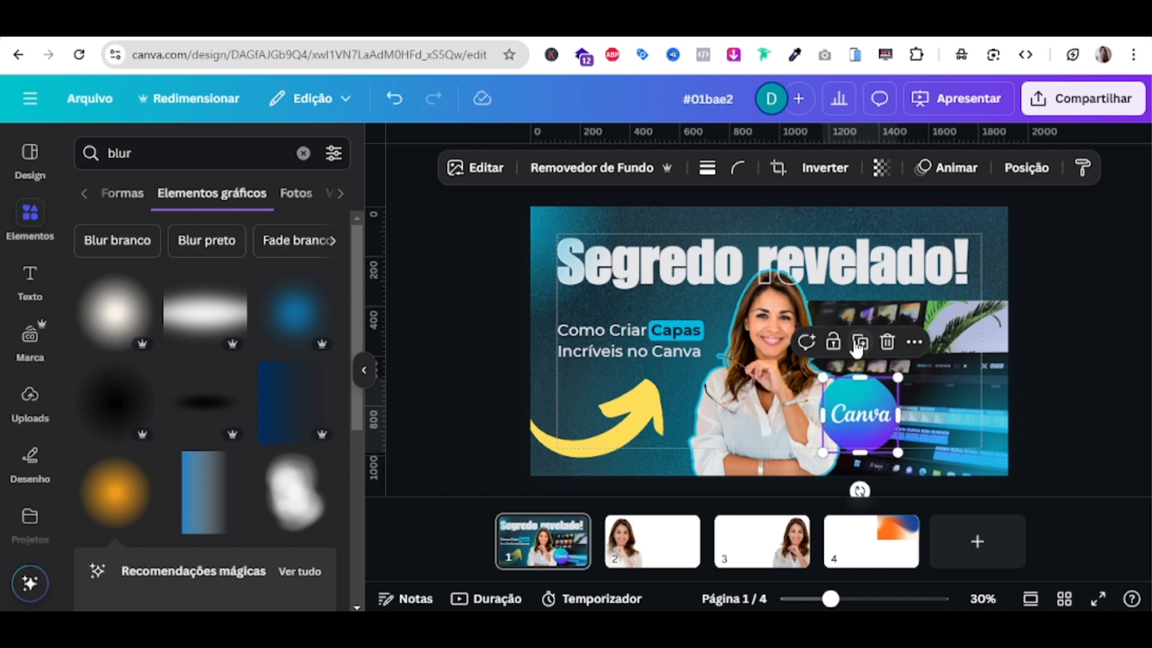
{"action": "left_click_drag", "start_coordinate": [864, 414], "coordinate": [594, 423]}
Brush a Desfoque blur onto the edge of the copied logo's letter C with brush size 20 and intensity 25
{"action": "left_click", "coordinate": [489, 171]}
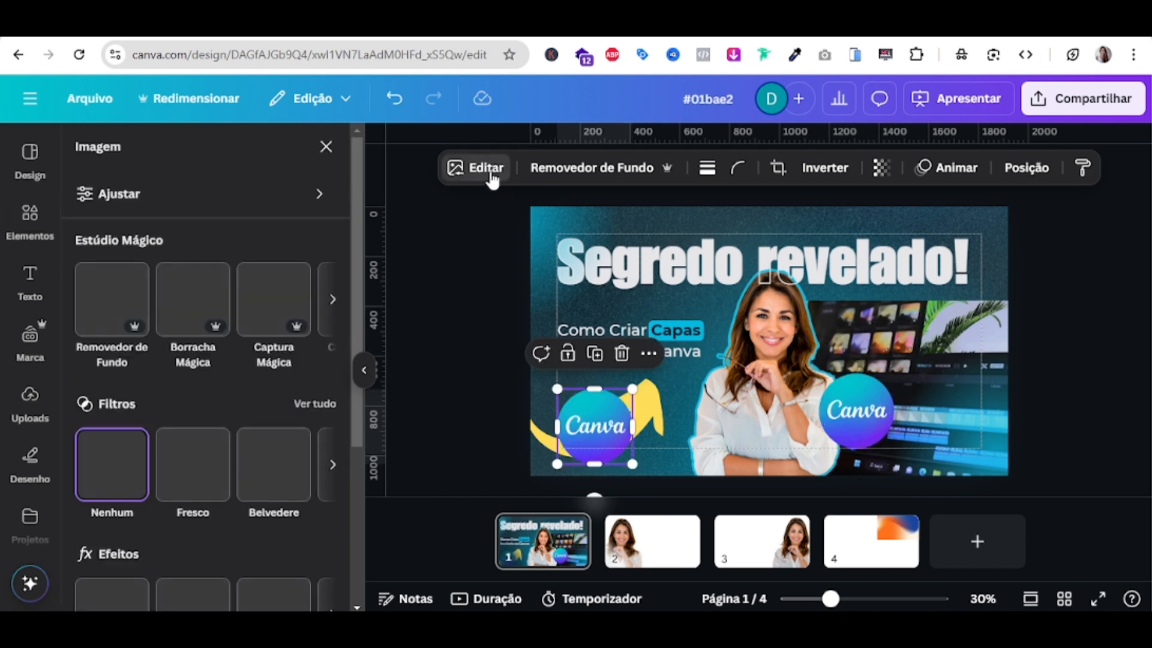
{"action": "scroll", "coordinate": [264, 444], "scroll_direction": "down", "scroll_amount": 2}
{"action": "left_click", "coordinate": [264, 452]}
{"action": "left_click_drag", "start_coordinate": [605, 307], "coordinate": [606, 328]}
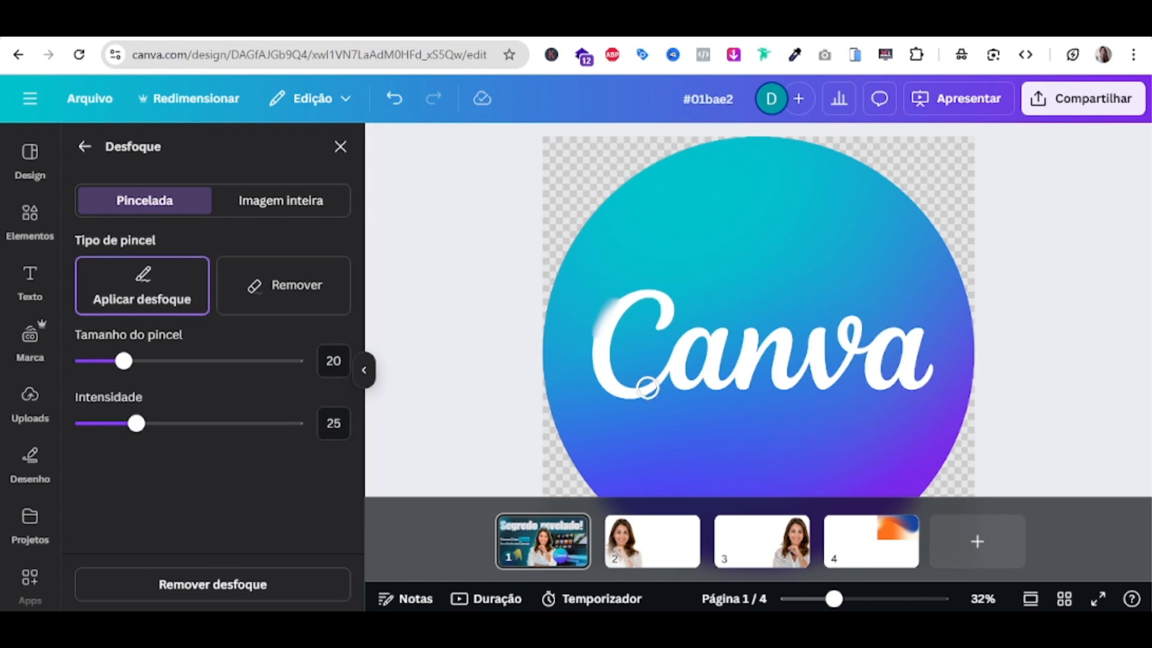
Blur the entire copied logo image at an intensity of 65
{"action": "left_click", "coordinate": [292, 216]}
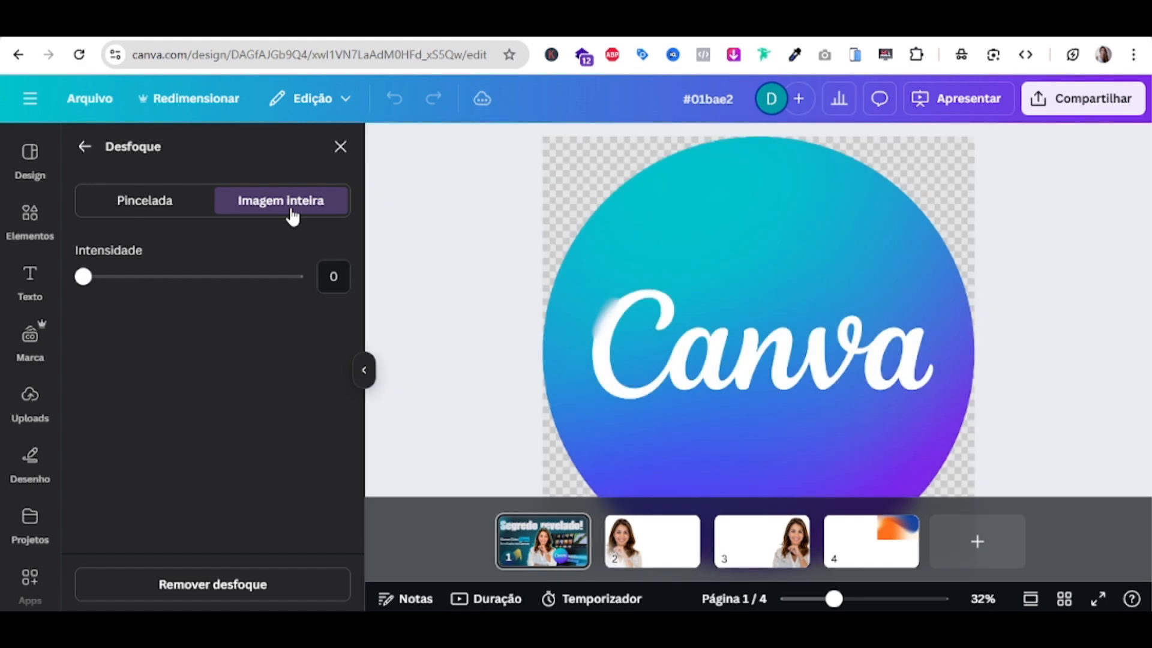
{"action": "left_click_drag", "start_coordinate": [96, 285], "coordinate": [171, 277]}
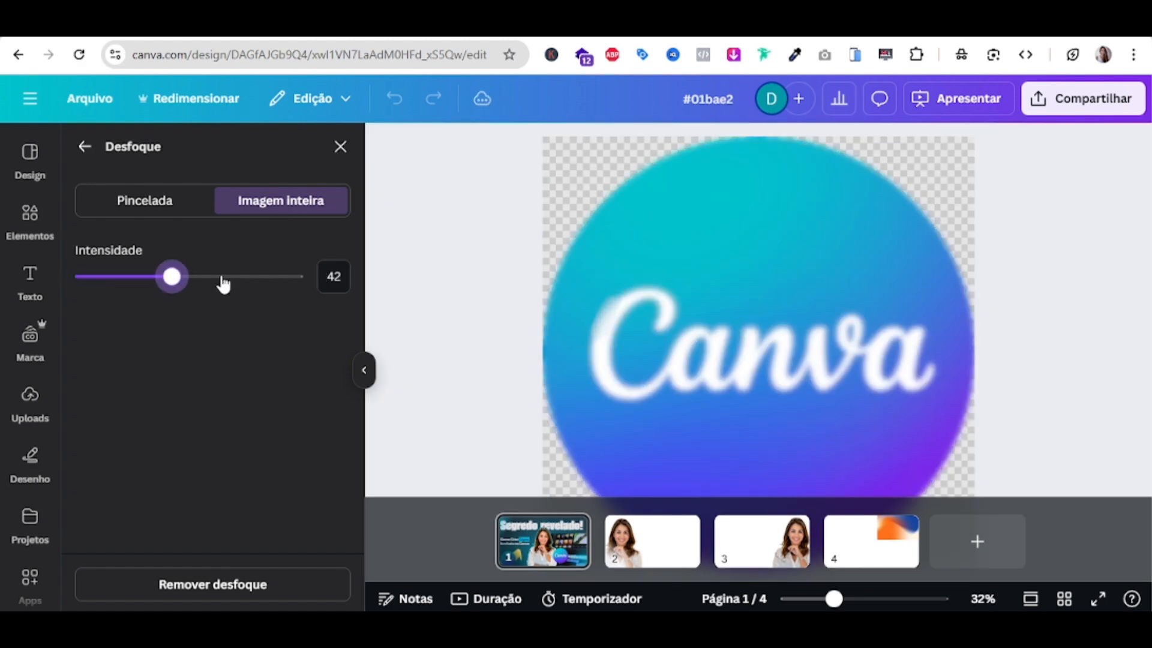
{"action": "left_click", "coordinate": [218, 284]}
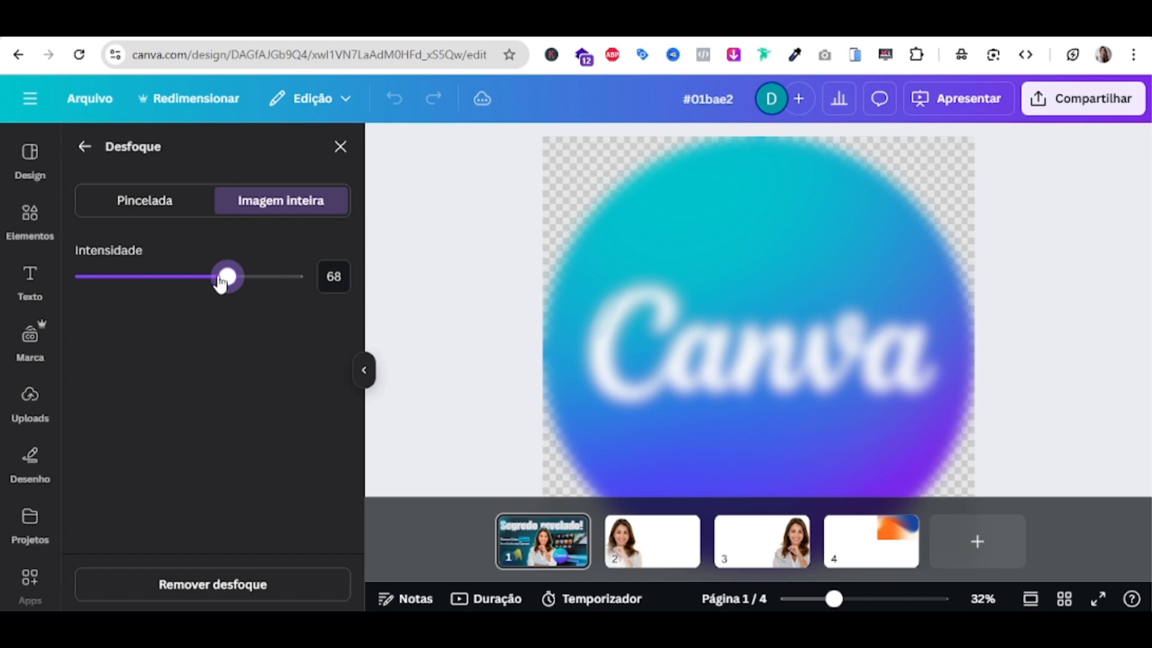
{"action": "double_click", "coordinate": [219, 284]}
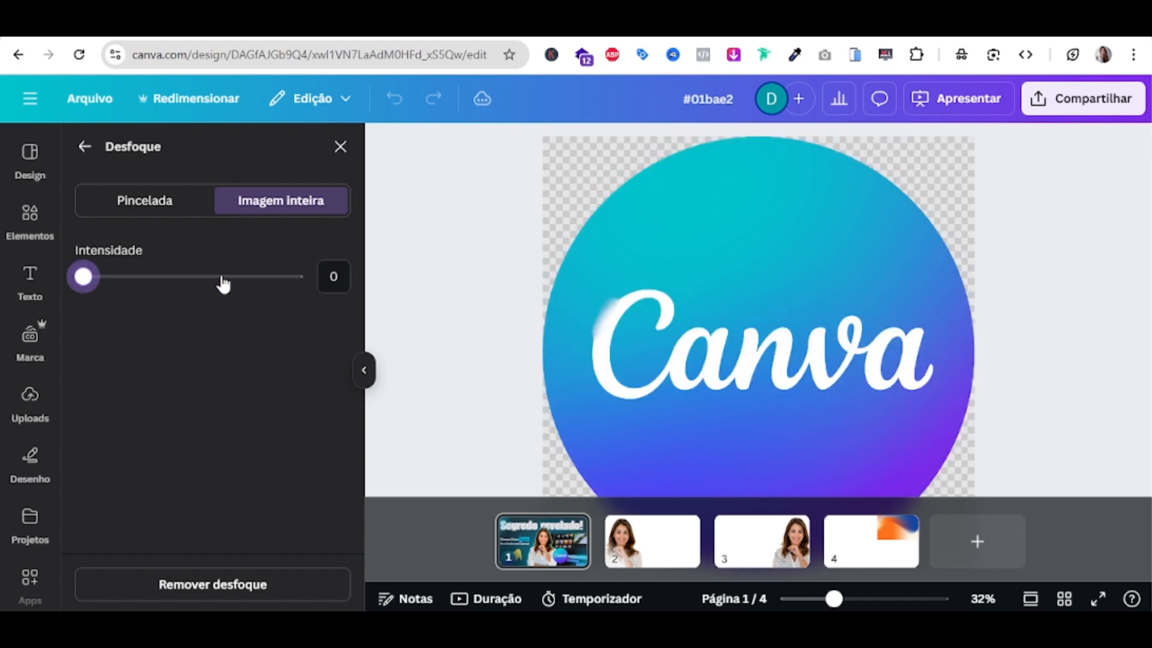
{"action": "left_click", "coordinate": [222, 277]}
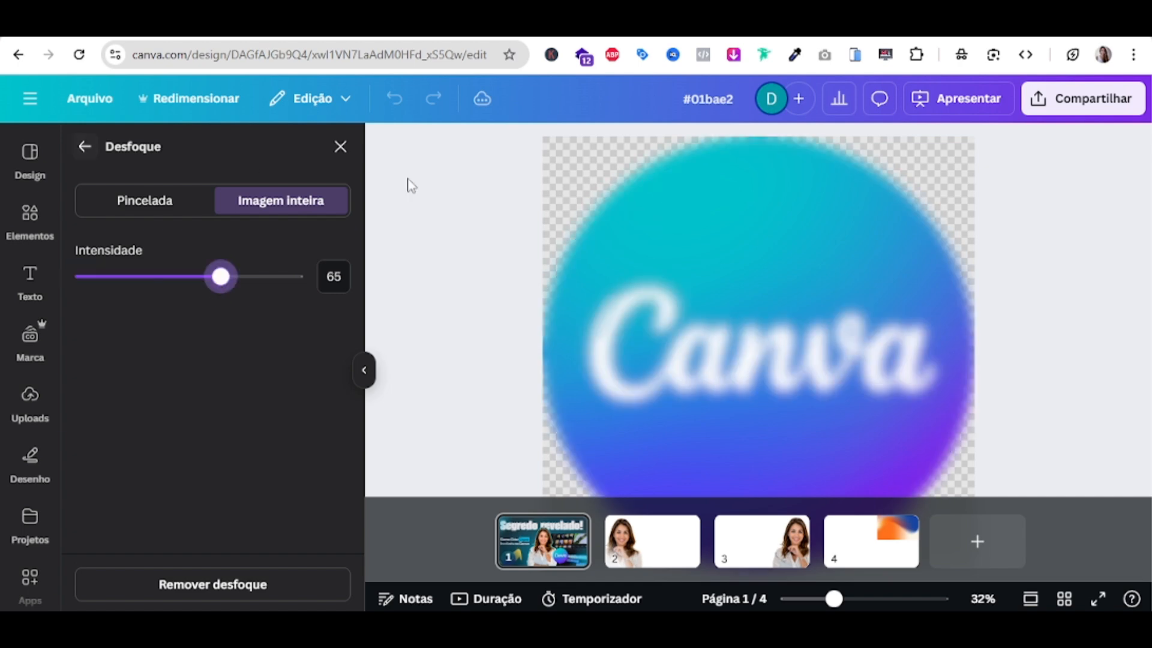
{"action": "left_click", "coordinate": [340, 150]}
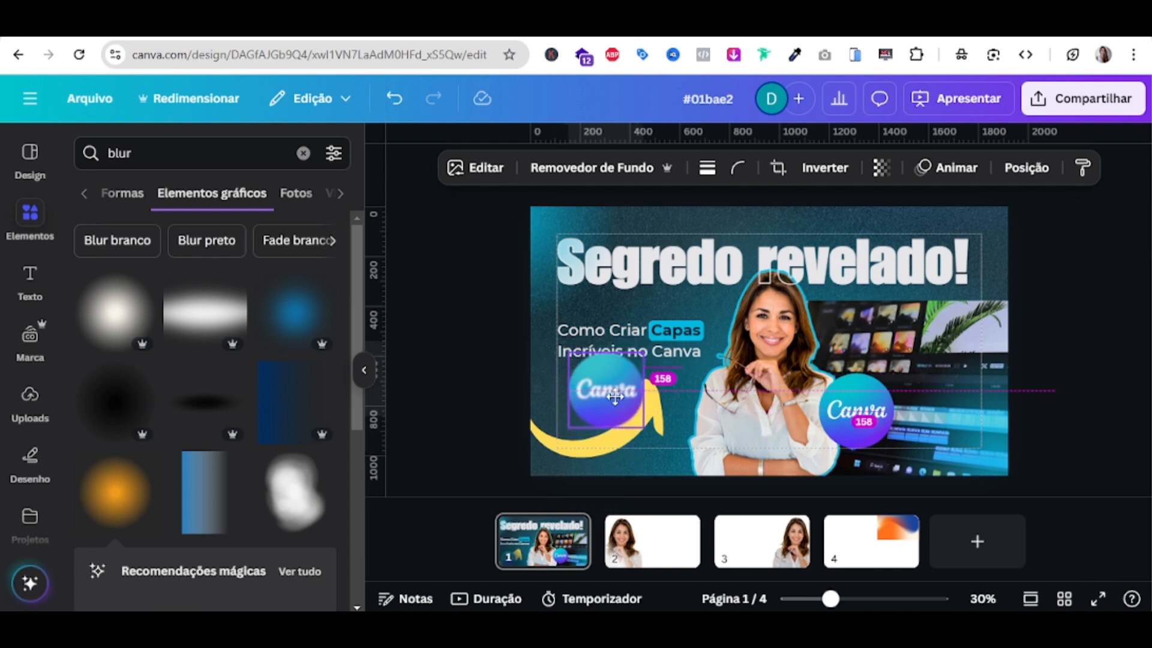
Tilt the blurred logo copy clockwise, place it partly outside the thumbnail's upper-left corner and slightly lower its opacity
{"action": "left_click", "coordinate": [877, 169]}
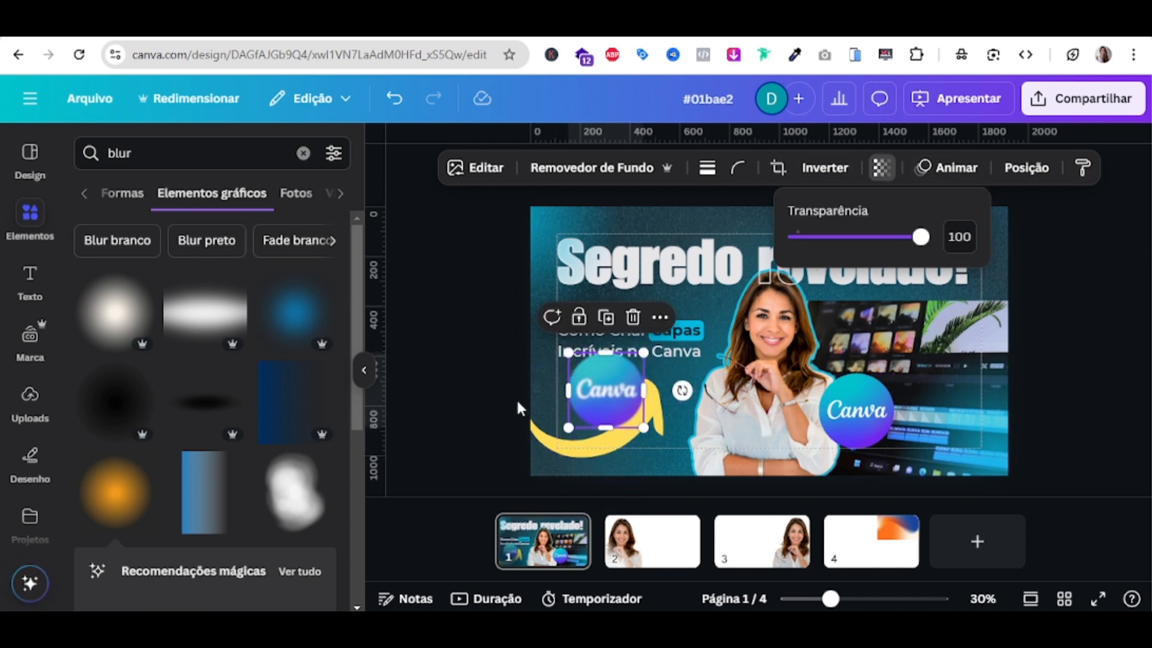
{"action": "left_click", "coordinate": [430, 427]}
{"action": "left_click_drag", "start_coordinate": [630, 423], "coordinate": [615, 390]}
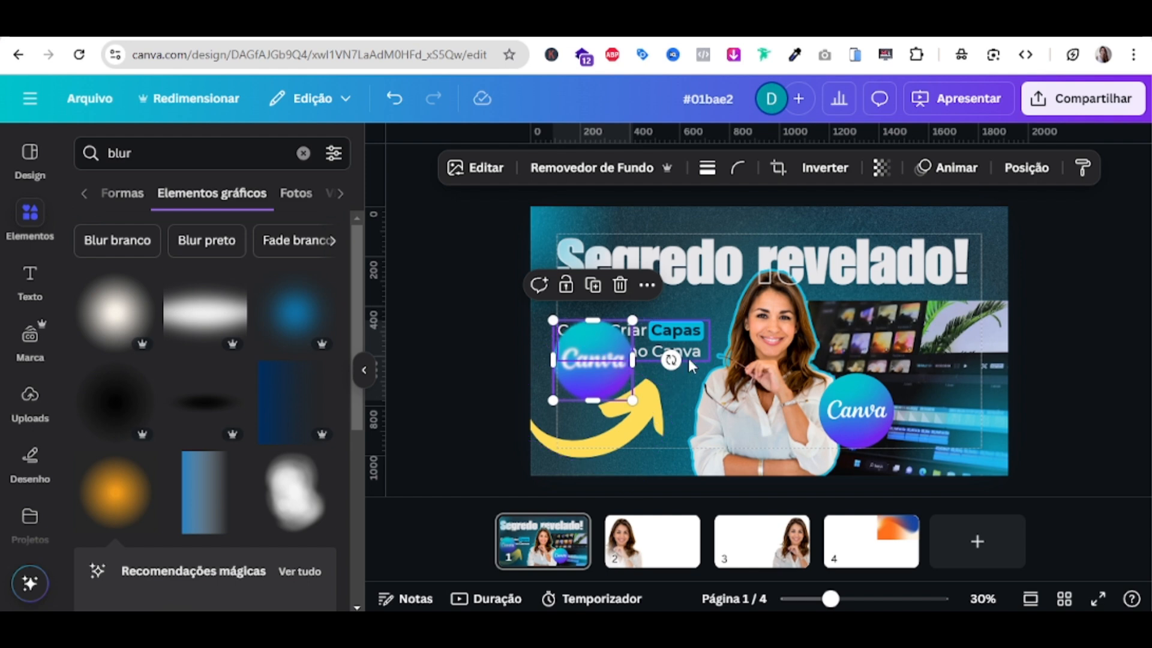
{"action": "left_click_drag", "start_coordinate": [670, 360], "coordinate": [686, 407]}
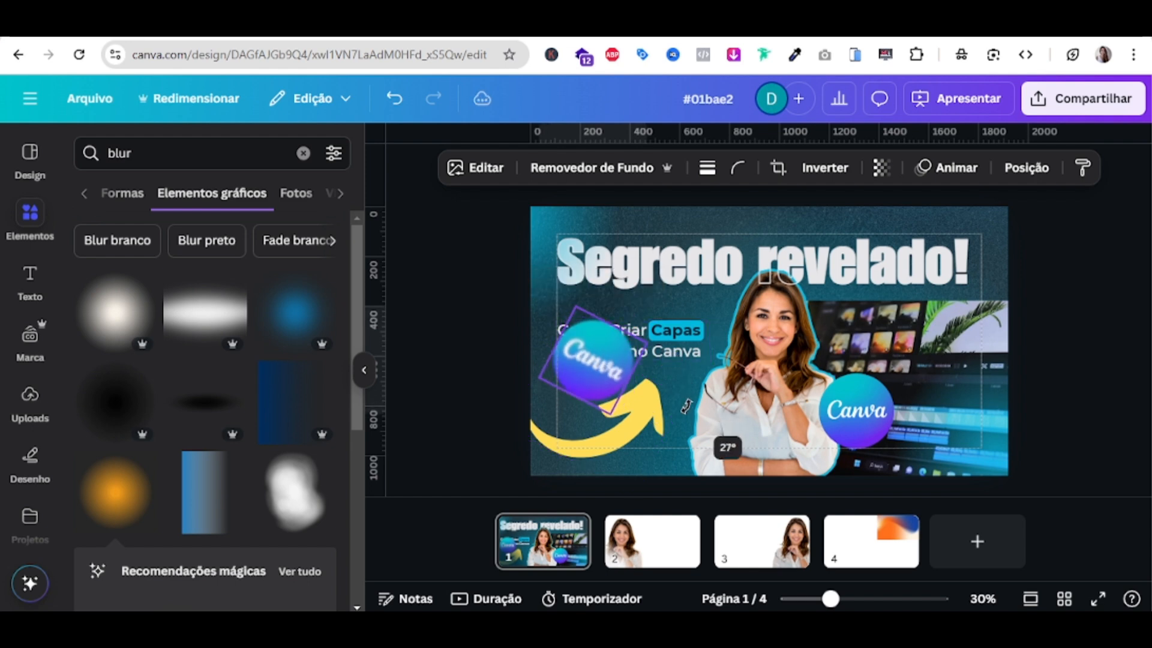
{"action": "left_click_drag", "start_coordinate": [591, 363], "coordinate": [547, 223]}
{"action": "left_click", "coordinate": [880, 167]}
{"action": "mouse_move", "coordinate": [920, 237]}
{"action": "left_mouse_down"}
{"action": "mouse_move", "coordinate": [891, 245]}
{"action": "mouse_move", "coordinate": [907, 245]}
{"action": "left_mouse_up"}
Place a smaller copy of the blurred logo at the supporting photo's upper-right edge with its transparency value set to 100
{"action": "left_click_drag", "start_coordinate": [543, 228], "coordinate": [897, 340]}
{"action": "left_click_drag", "start_coordinate": [867, 409], "coordinate": [926, 395]}
{"action": "left_click_drag", "start_coordinate": [856, 337], "coordinate": [987, 304]}
{"action": "left_click", "coordinate": [876, 345]}
{"action": "left_click", "coordinate": [881, 168]}
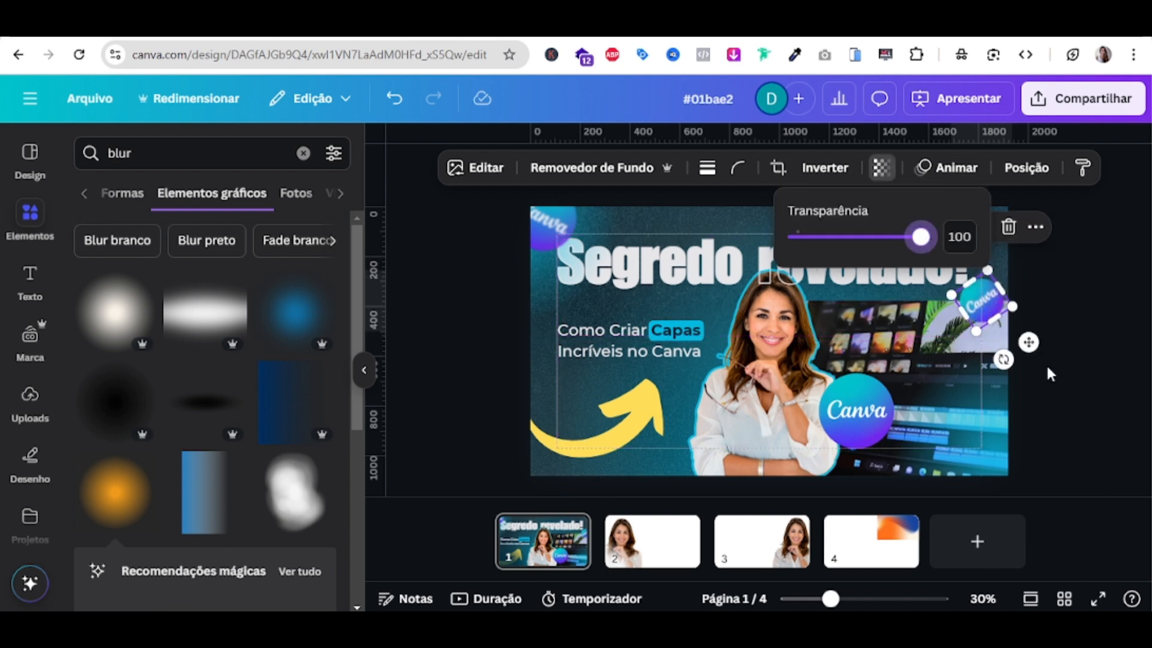
{"action": "left_click", "coordinate": [1070, 364]}
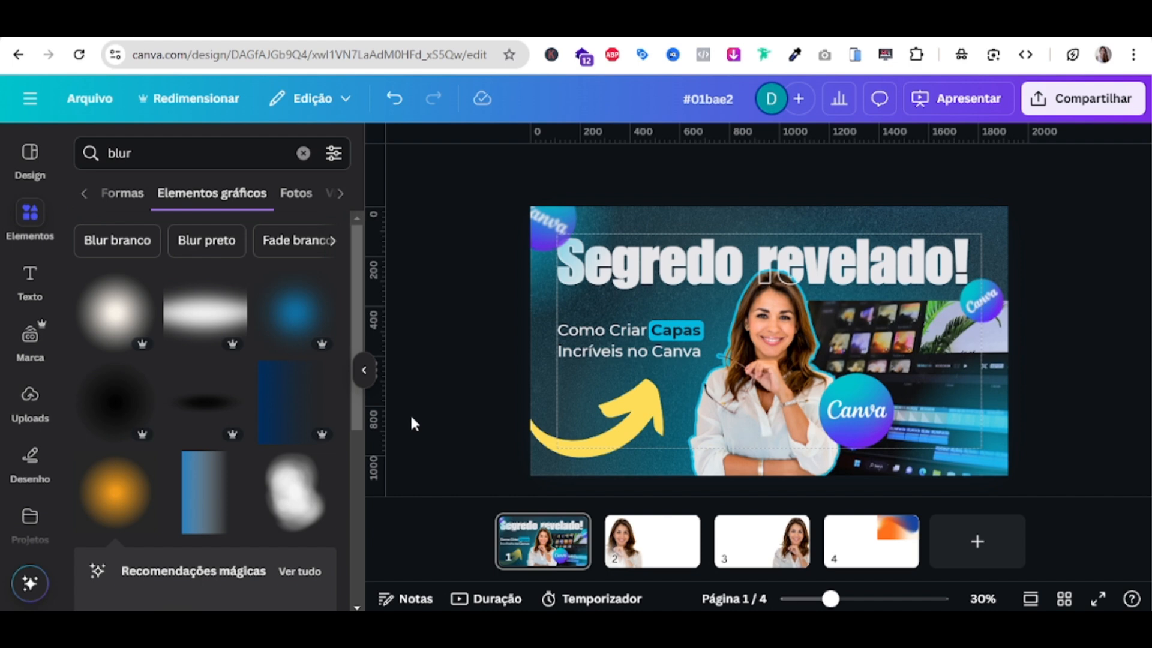
Duplicate the finished thumbnail page as the base for a second layout
{"action": "right_click", "coordinate": [536, 541]}
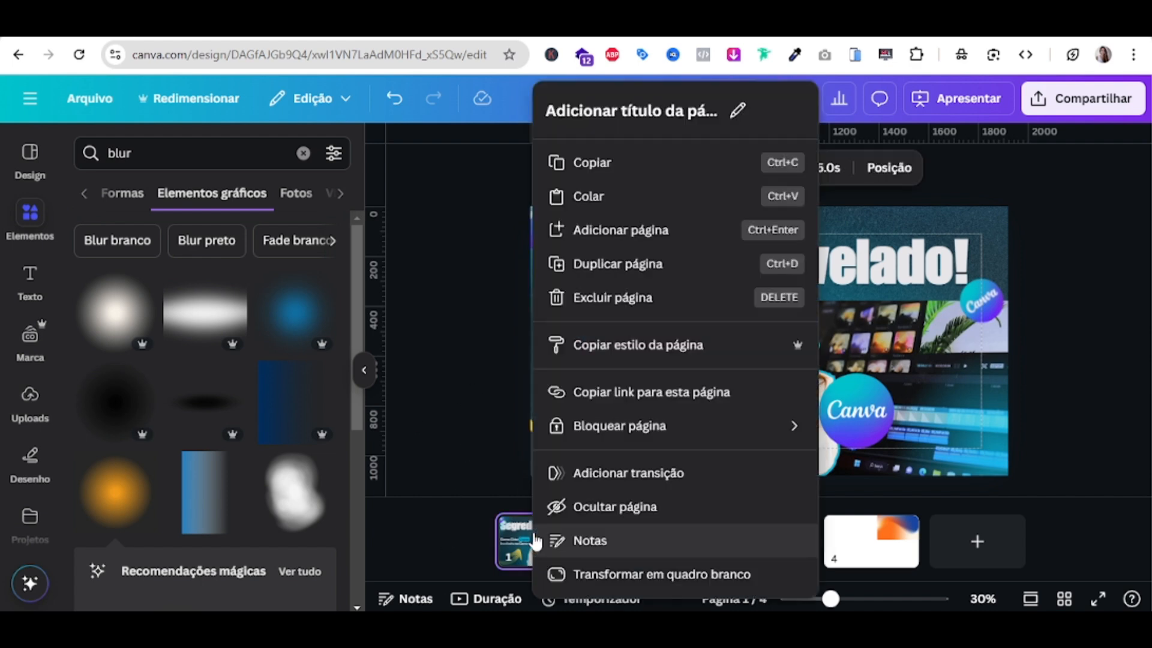
{"action": "left_click", "coordinate": [601, 264]}
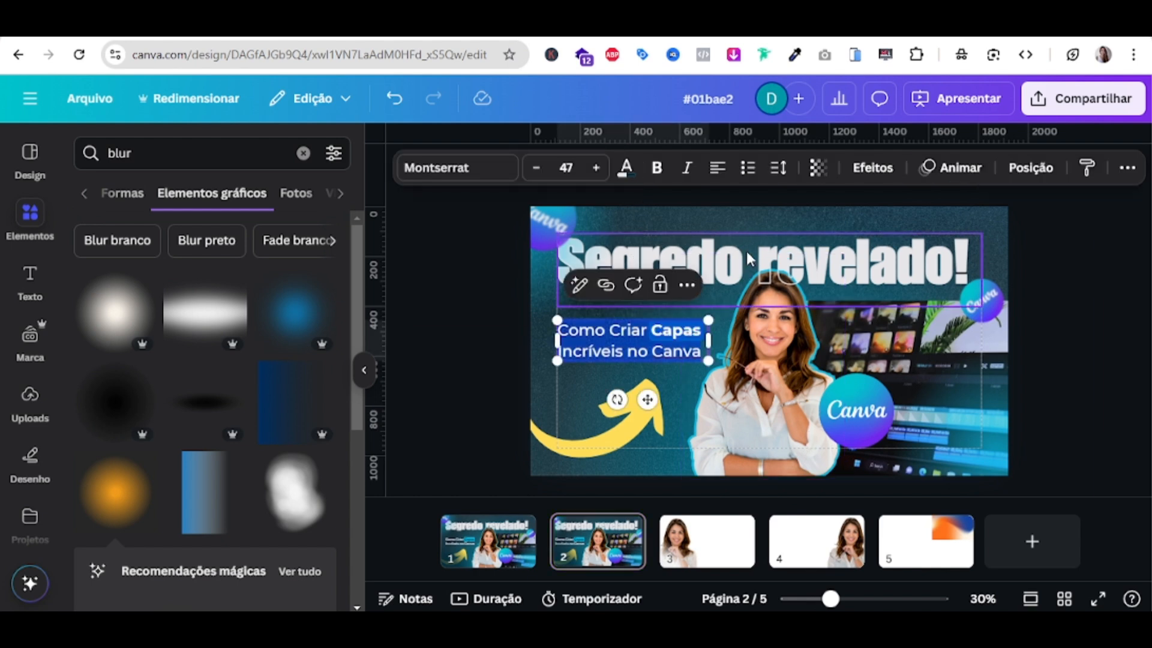
{"action": "double_click", "coordinate": [746, 250]}
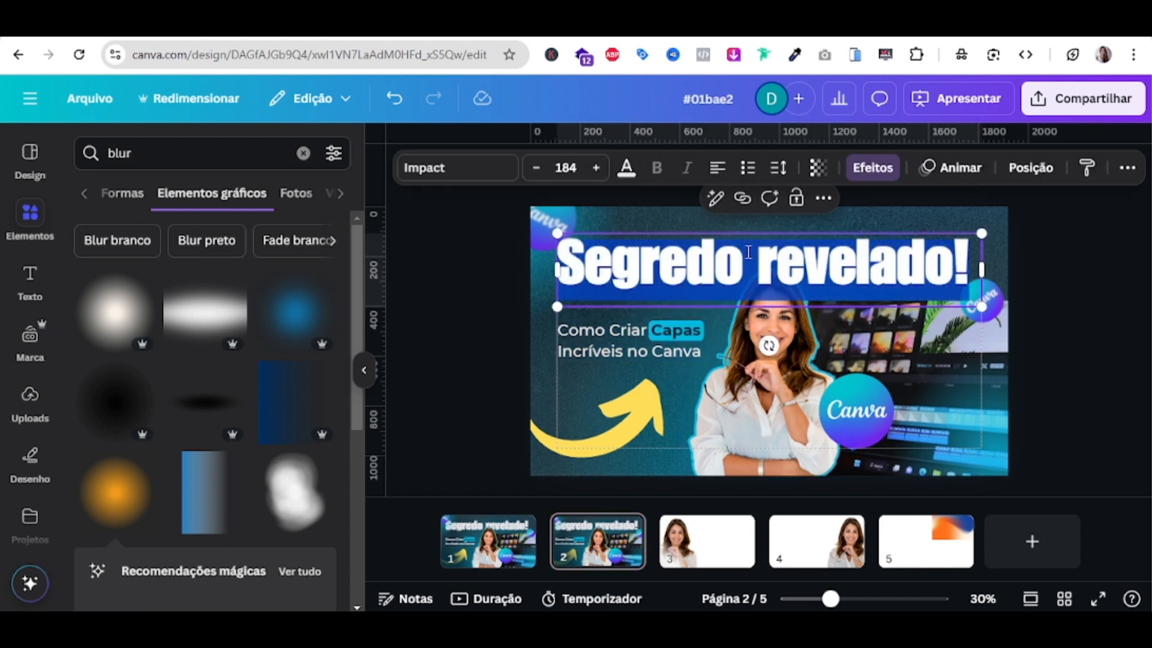
{"action": "double_click", "coordinate": [604, 336]}
{"action": "left_click", "coordinate": [430, 393]}
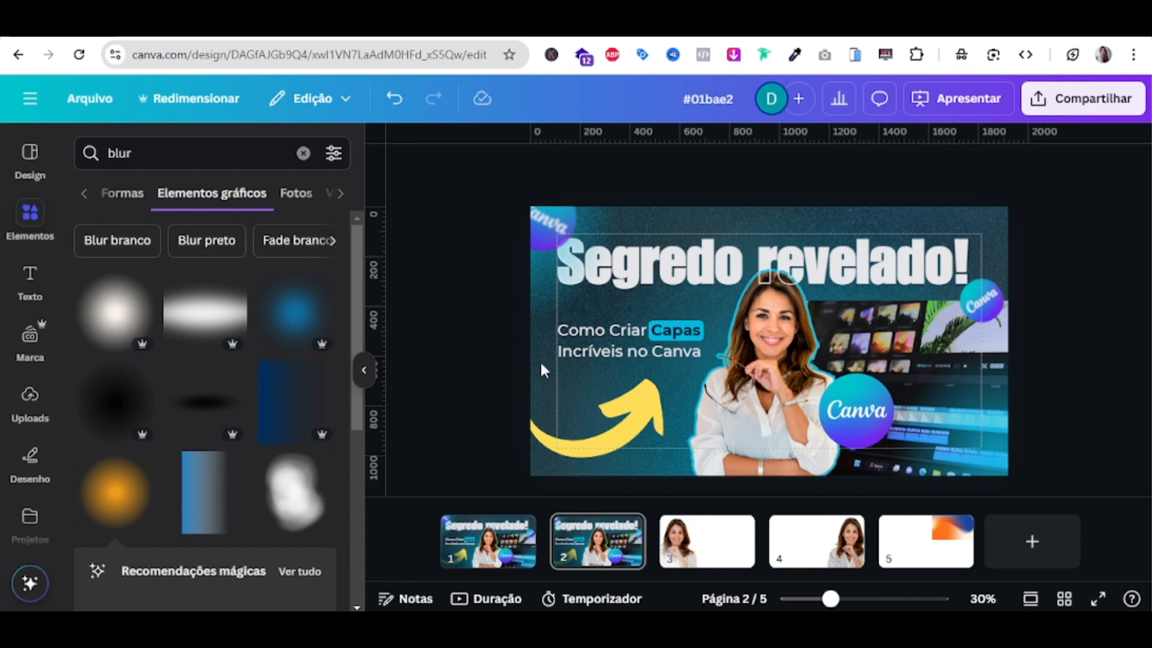
{"action": "left_click", "coordinate": [870, 429]}
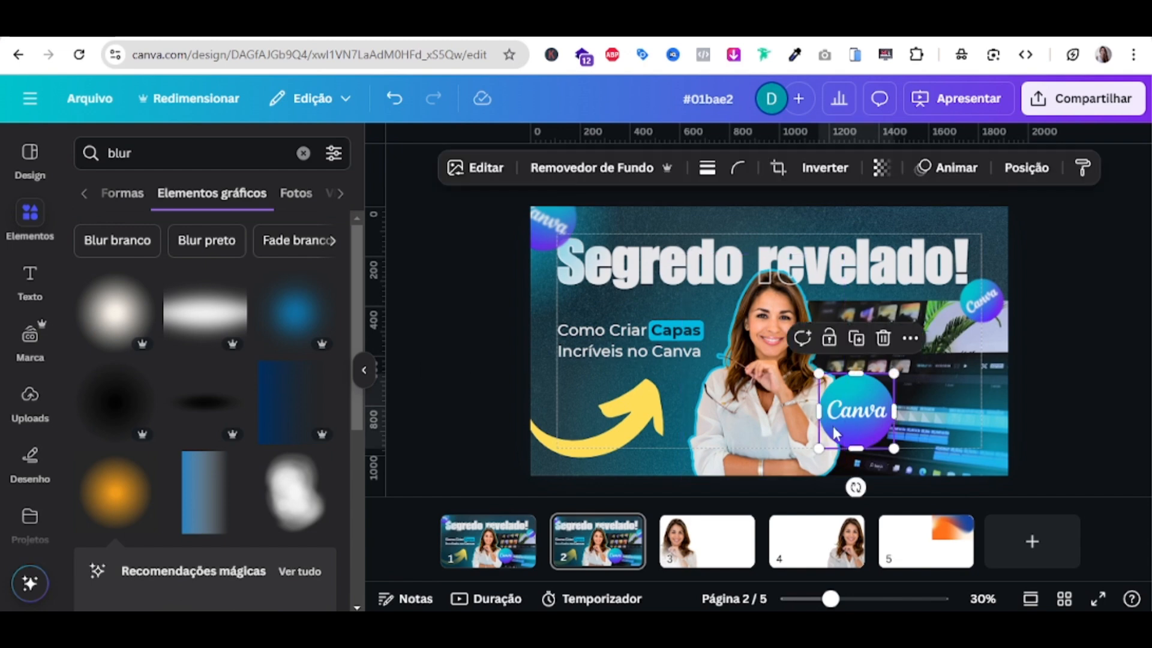
Rotate the yellow arrow to point down-left and shift the outlined woman's photo to the right side of the thumbnail
{"action": "left_click", "coordinate": [573, 428]}
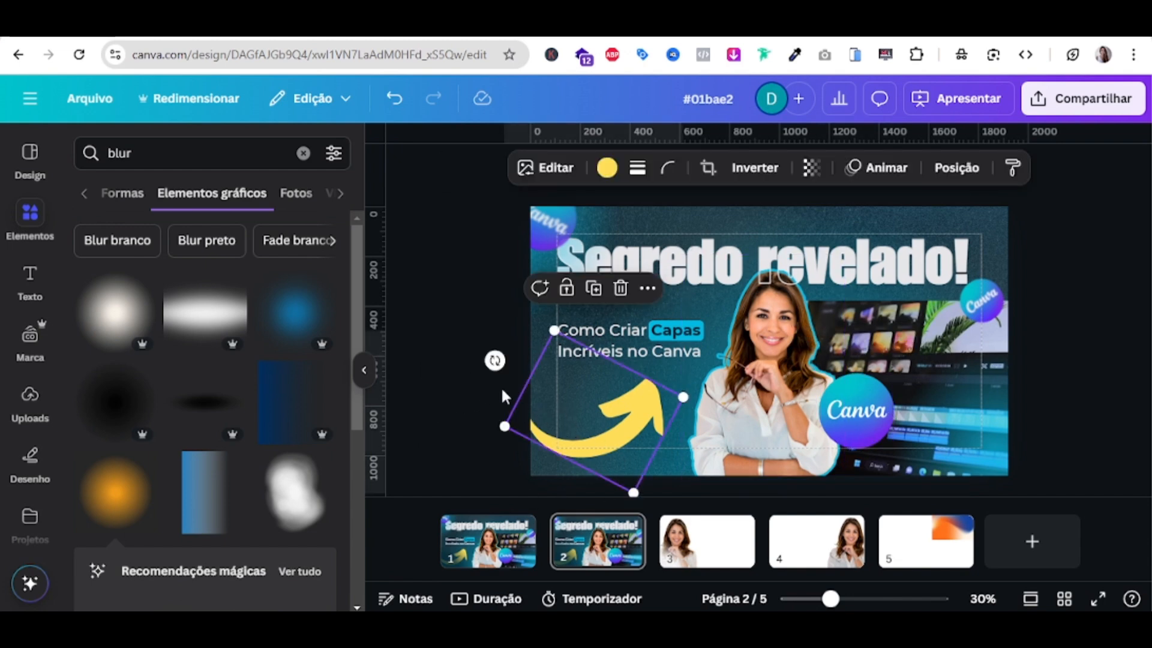
{"action": "left_click_drag", "start_coordinate": [496, 360], "coordinate": [704, 496]}
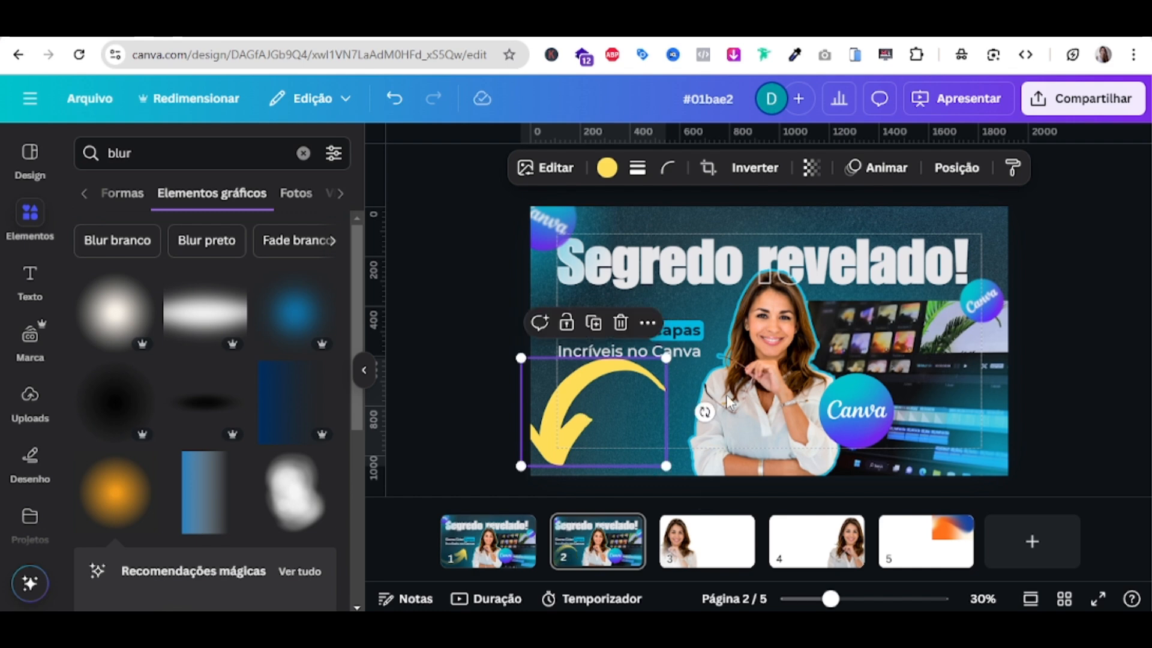
{"action": "left_click_drag", "start_coordinate": [587, 419], "coordinate": [950, 324]}
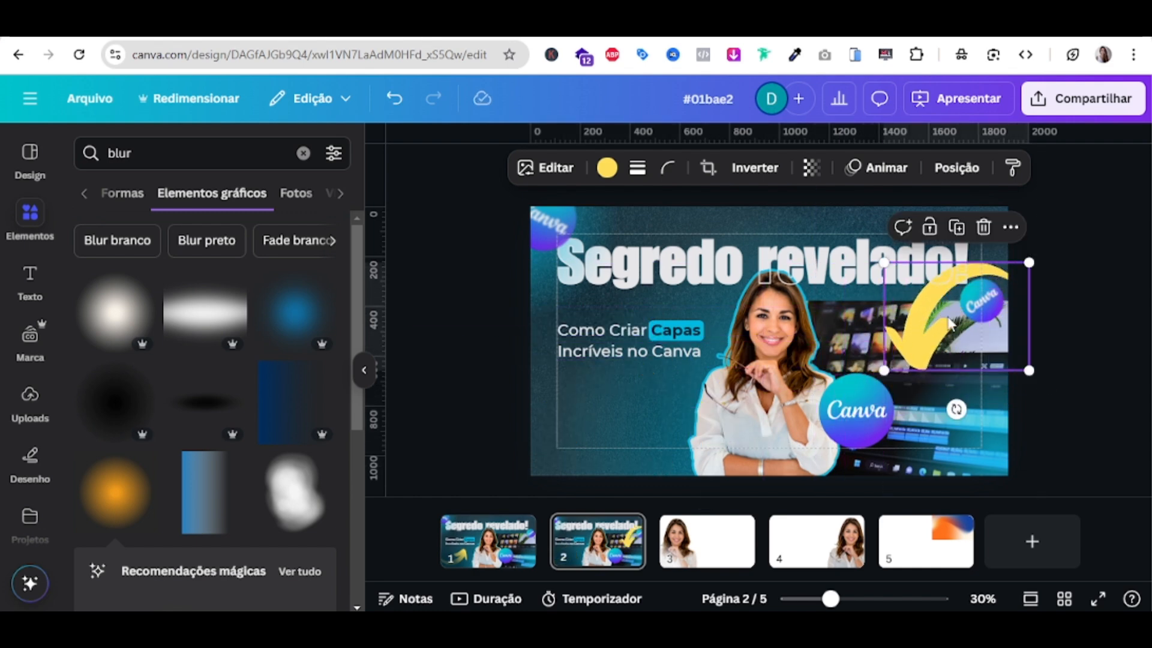
{"action": "key", "text": "ctrl+z"}
{"action": "left_click_drag", "start_coordinate": [784, 357], "coordinate": [937, 362]}
Narrow the outlined and the filled "Segredo revelado!" text boxes so the title wraps onto two lines
{"action": "left_click", "coordinate": [969, 276]}
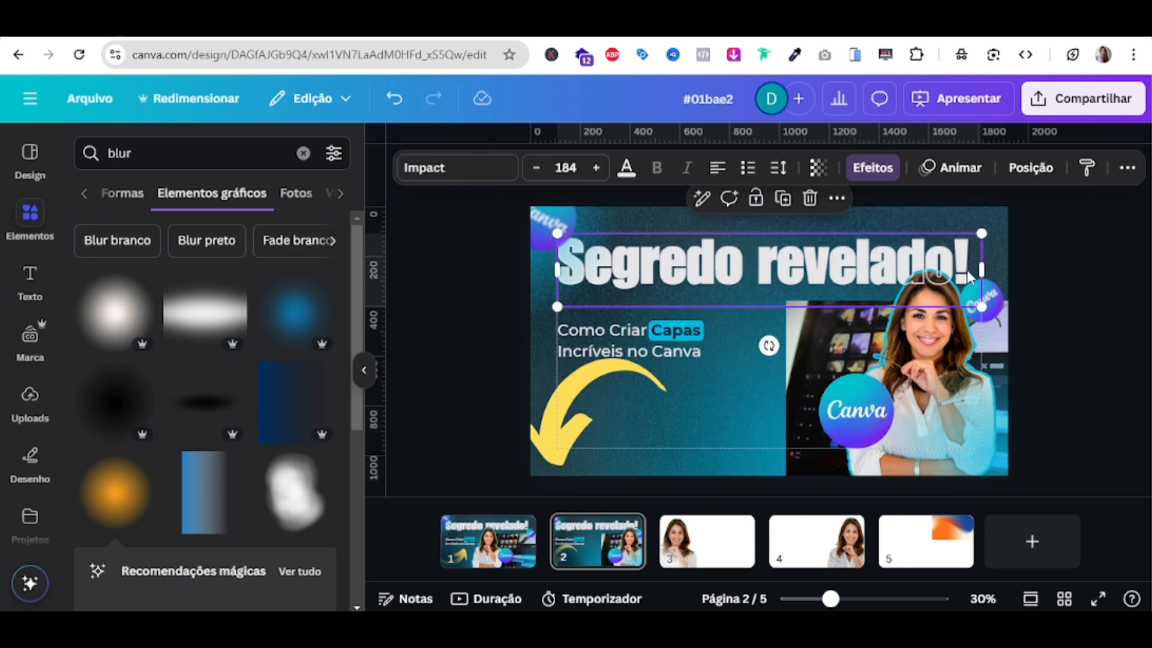
{"action": "left_click_drag", "start_coordinate": [984, 270], "coordinate": [807, 270]}
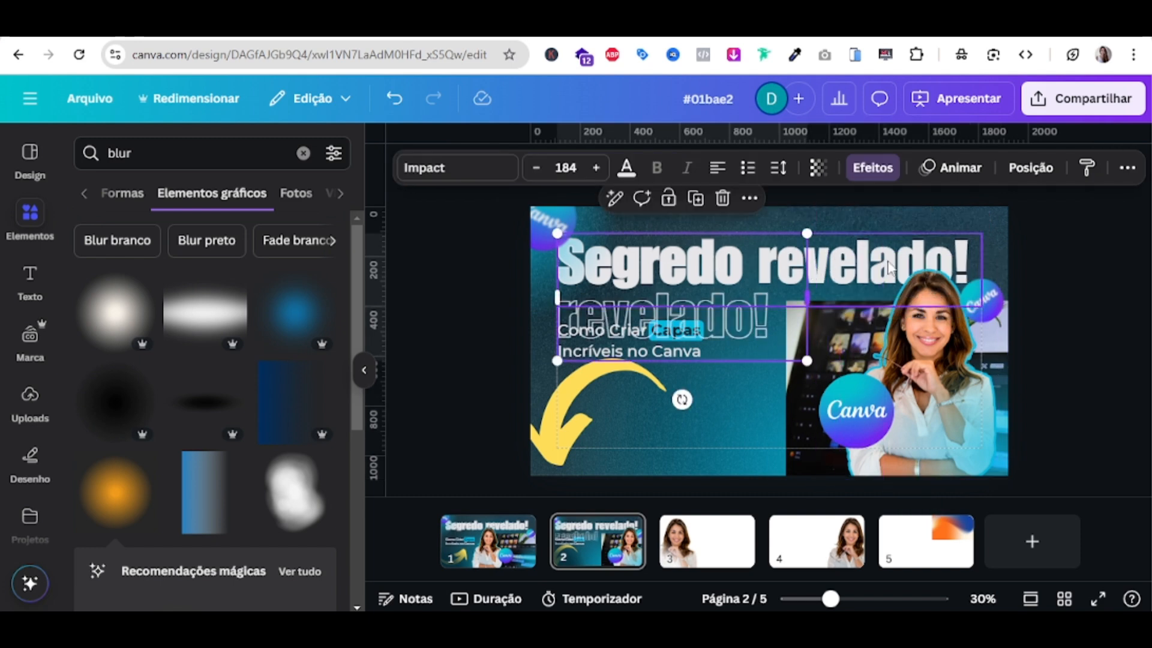
{"action": "left_click", "coordinate": [964, 255]}
{"action": "left_click", "coordinate": [964, 255]}
{"action": "left_click_drag", "start_coordinate": [982, 270], "coordinate": [823, 276]}
Move the yellow arrow above the supporting photo and rotate it to point toward the title
{"action": "left_click_drag", "start_coordinate": [555, 394], "coordinate": [795, 220]}
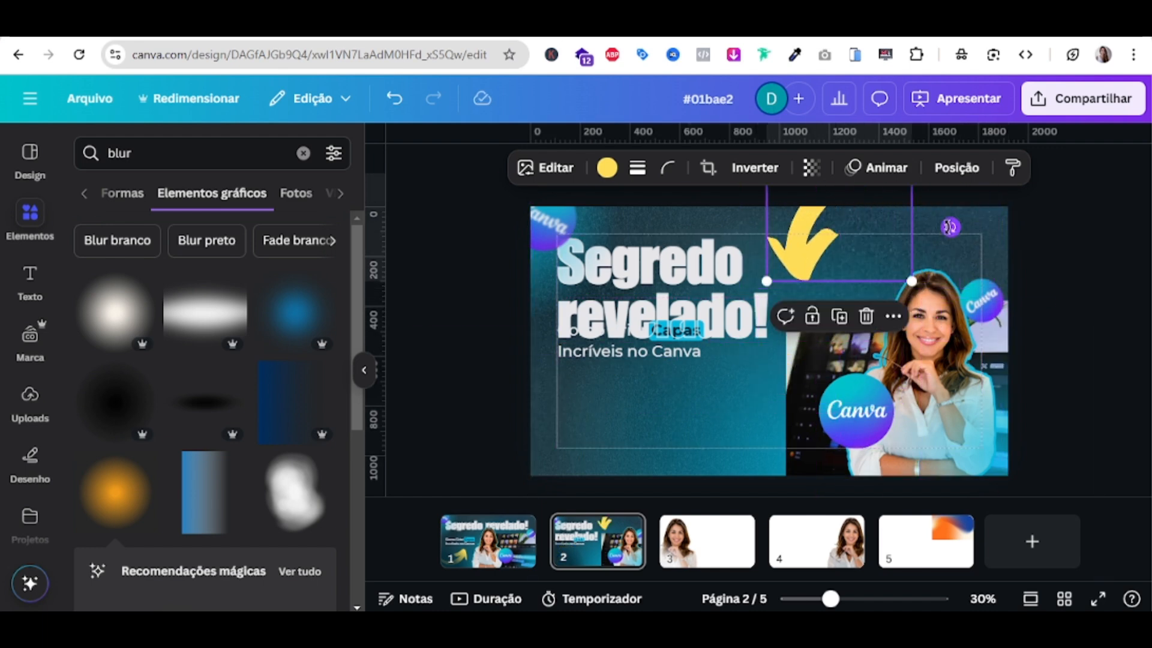
{"action": "left_click_drag", "start_coordinate": [949, 229], "coordinate": [939, 304]}
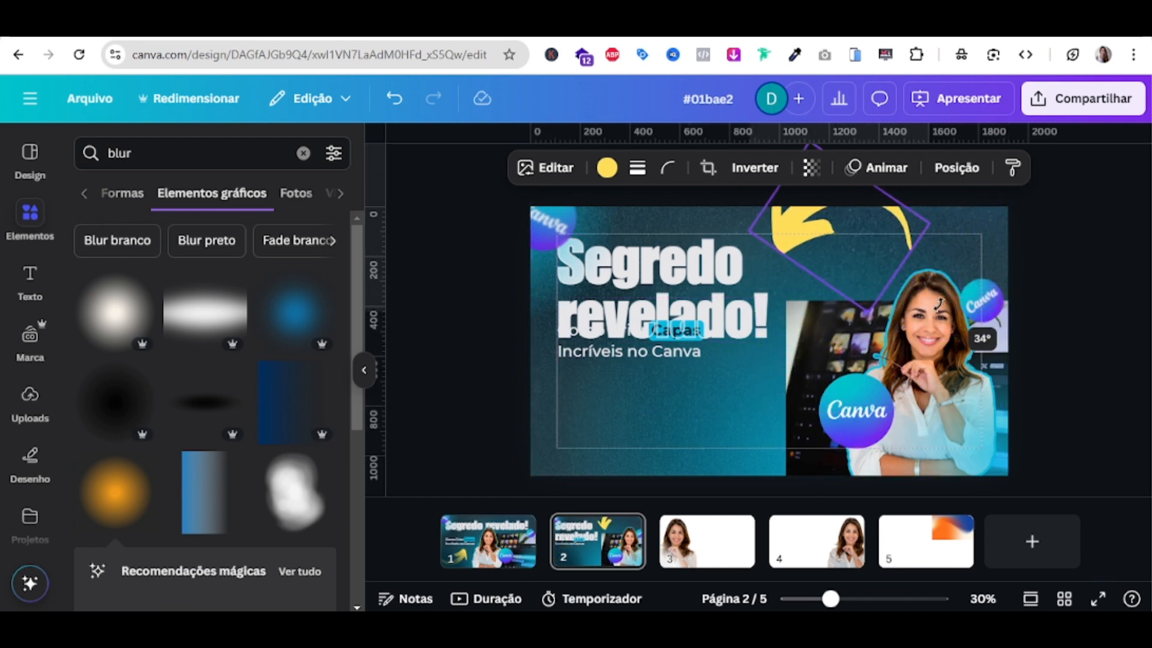
{"action": "left_click", "coordinate": [956, 168]}
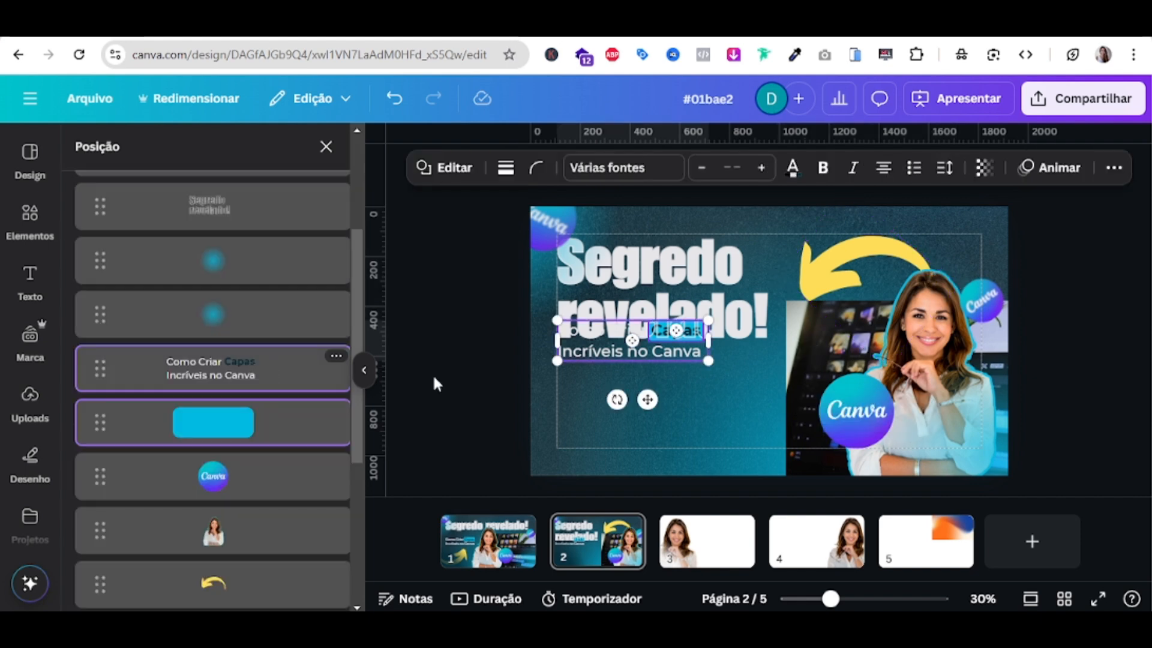
Place the subtitle below the two-line title and shift both title layers and the subtitle slightly down
{"action": "left_click_drag", "start_coordinate": [651, 364], "coordinate": [653, 413]}
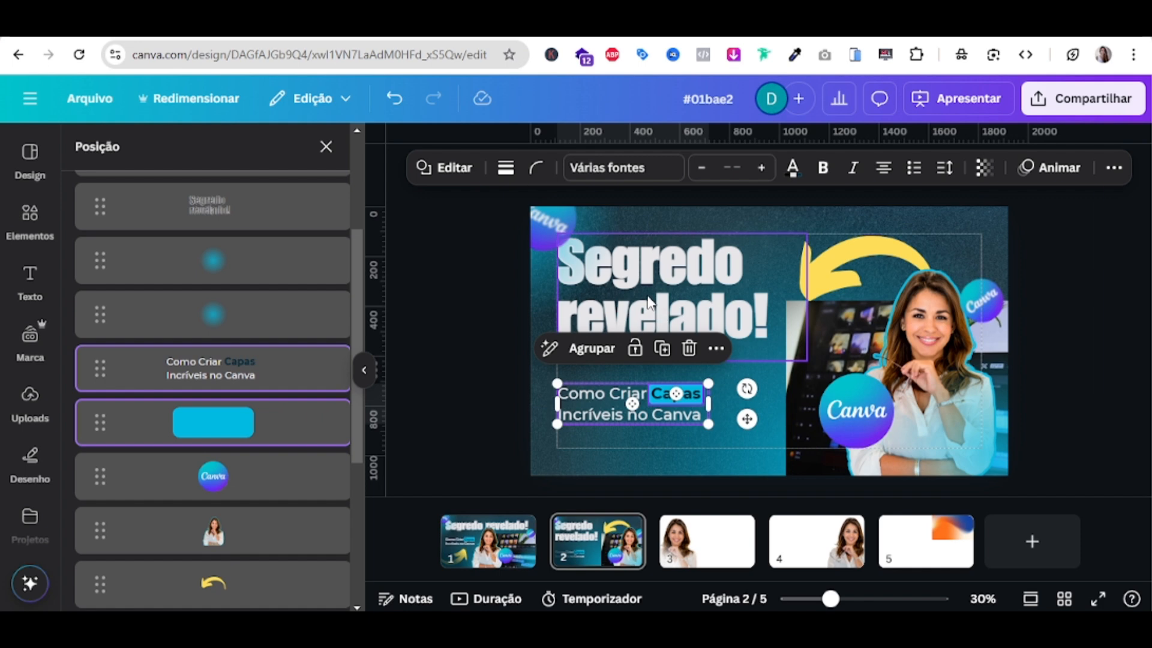
{"action": "left_click", "coordinate": [652, 303]}
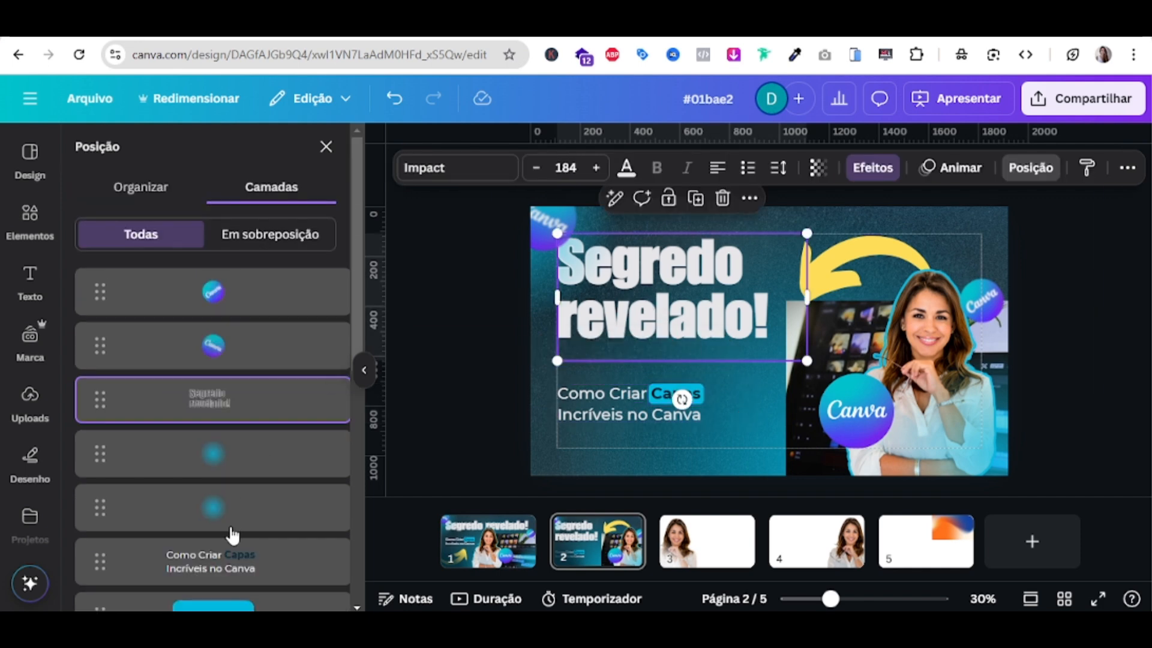
{"action": "left_click", "coordinate": [231, 570], "text": "shift"}
{"action": "left_click_drag", "start_coordinate": [667, 297], "coordinate": [669, 322]}
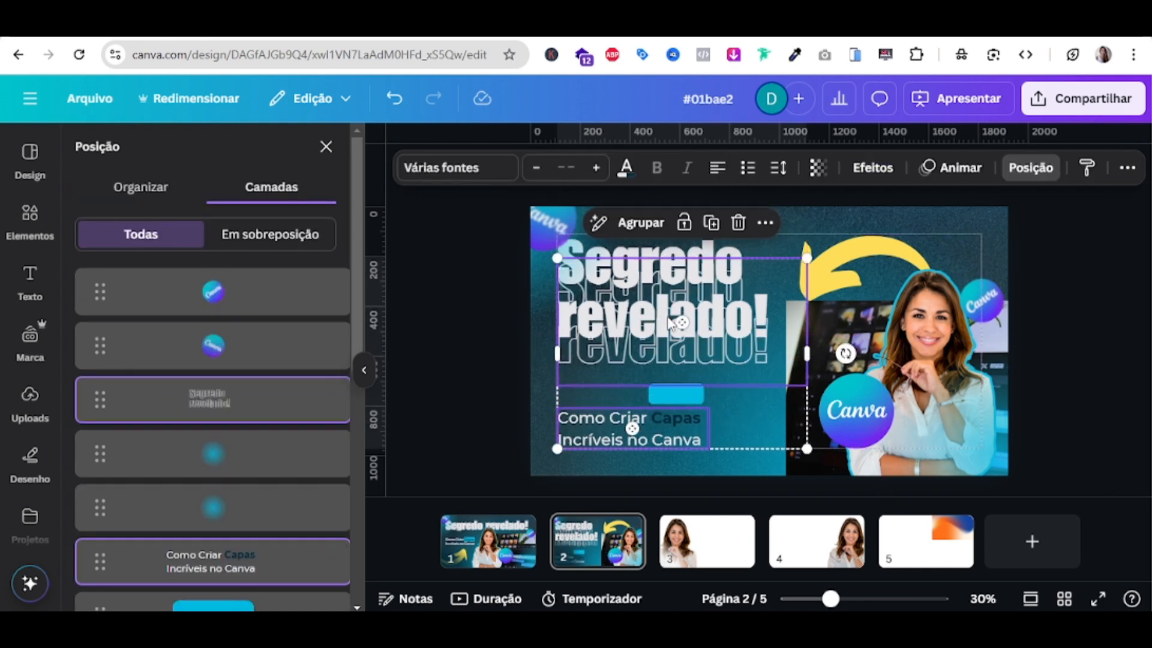
{"action": "scroll", "coordinate": [249, 516], "scroll_direction": "down", "scroll_amount": 5}
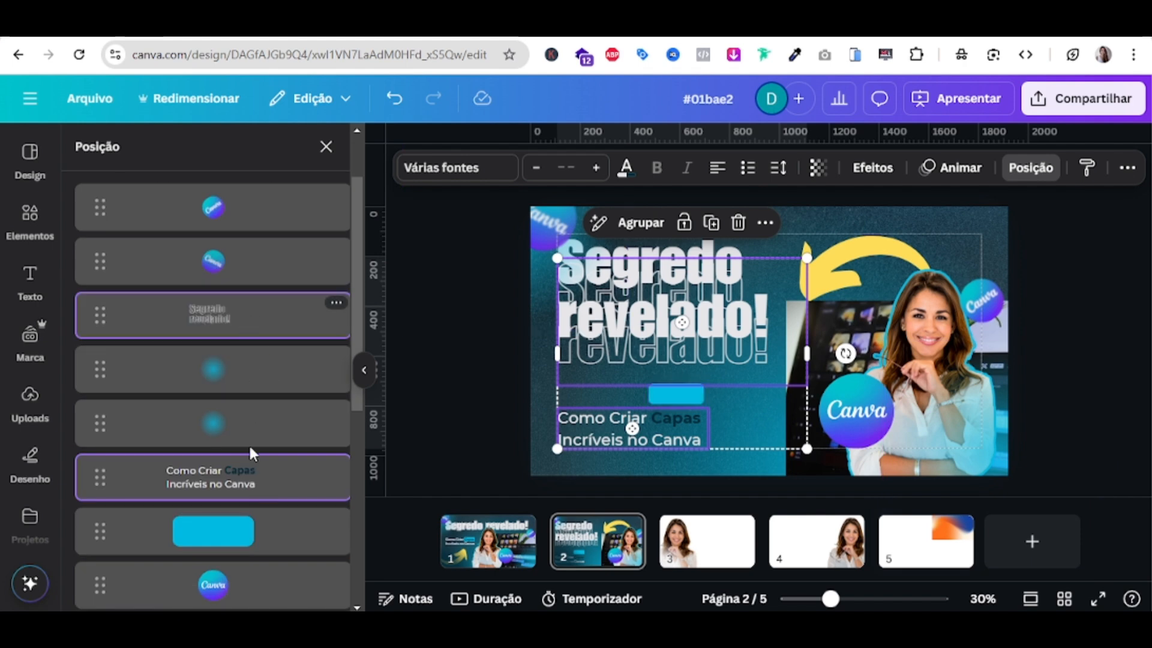
{"action": "left_click", "coordinate": [260, 566]}
{"action": "key", "text": "Delete"}
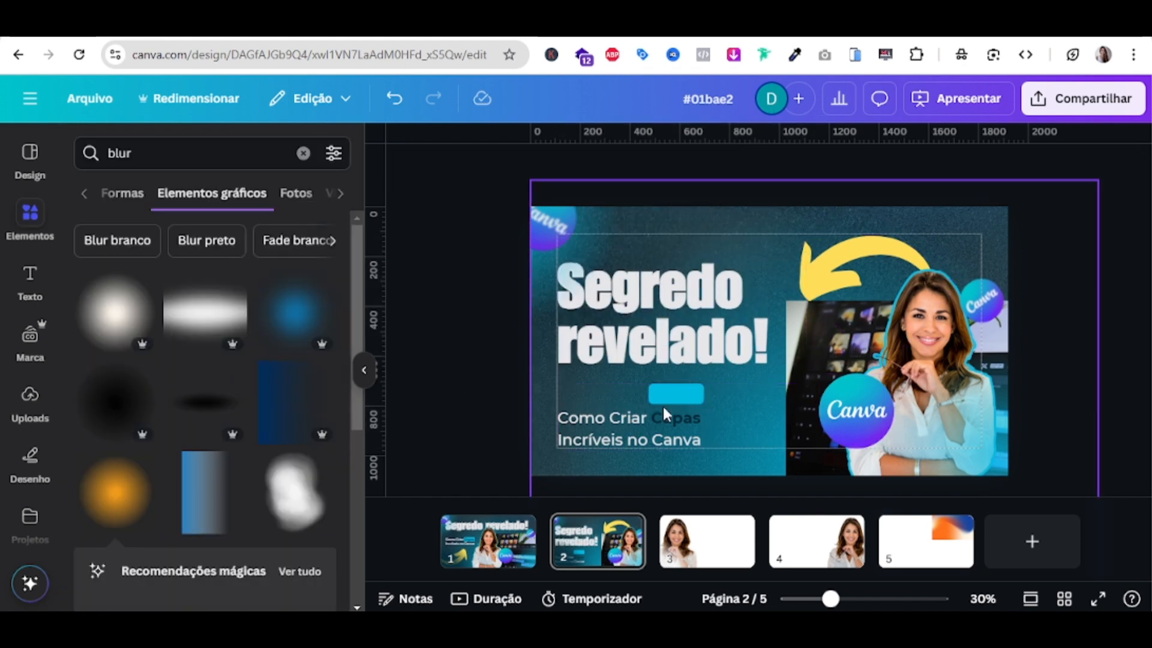
Move the cyan highlight shape behind the word "Capas" in the subtitle
{"action": "left_click", "coordinate": [687, 397]}
{"action": "left_click_drag", "start_coordinate": [687, 397], "coordinate": [688, 466]}
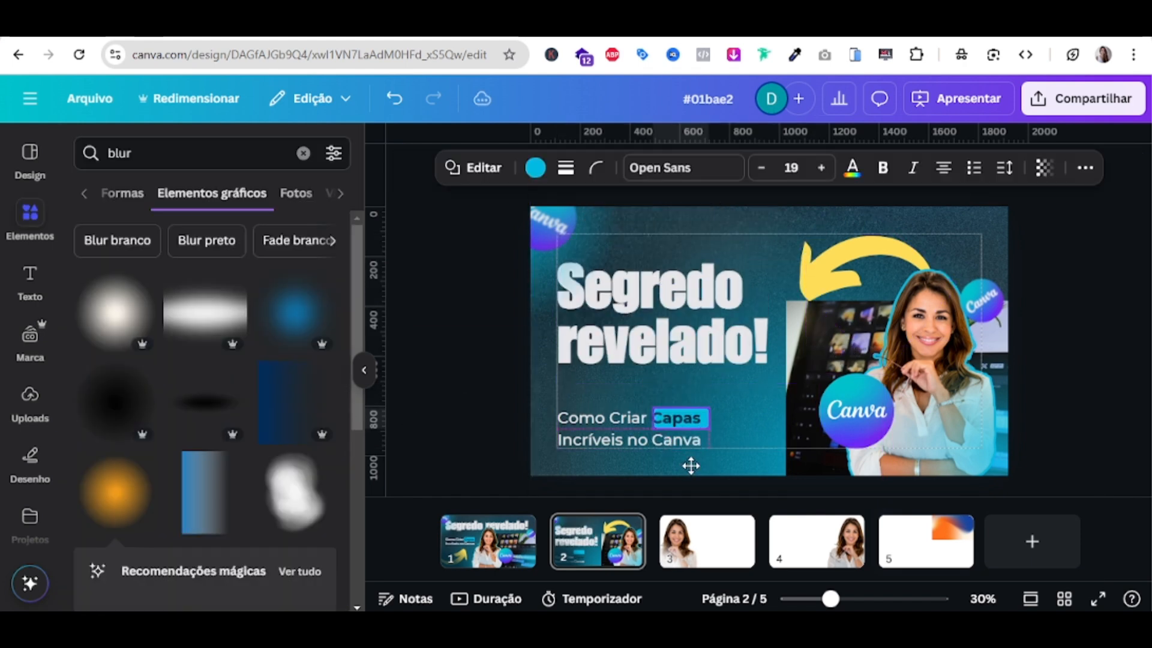
{"action": "left_click", "coordinate": [483, 422]}
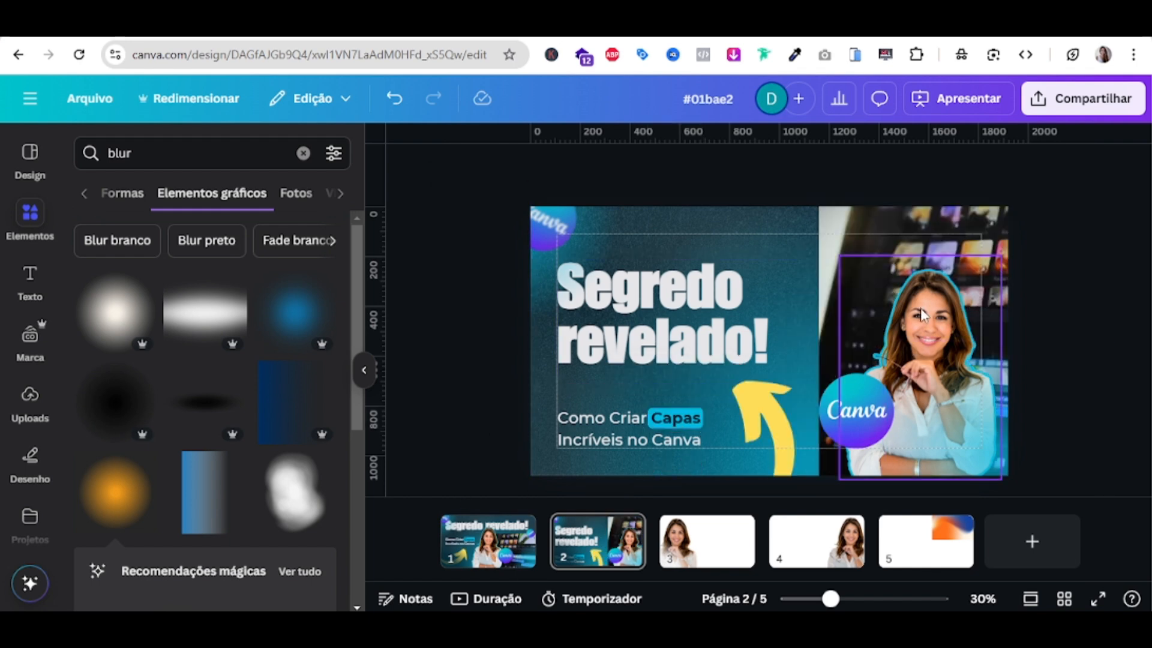
Enlarge the outlined woman's photo and shift it slightly down and right over the supporting photo
{"action": "left_click", "coordinate": [923, 350]}
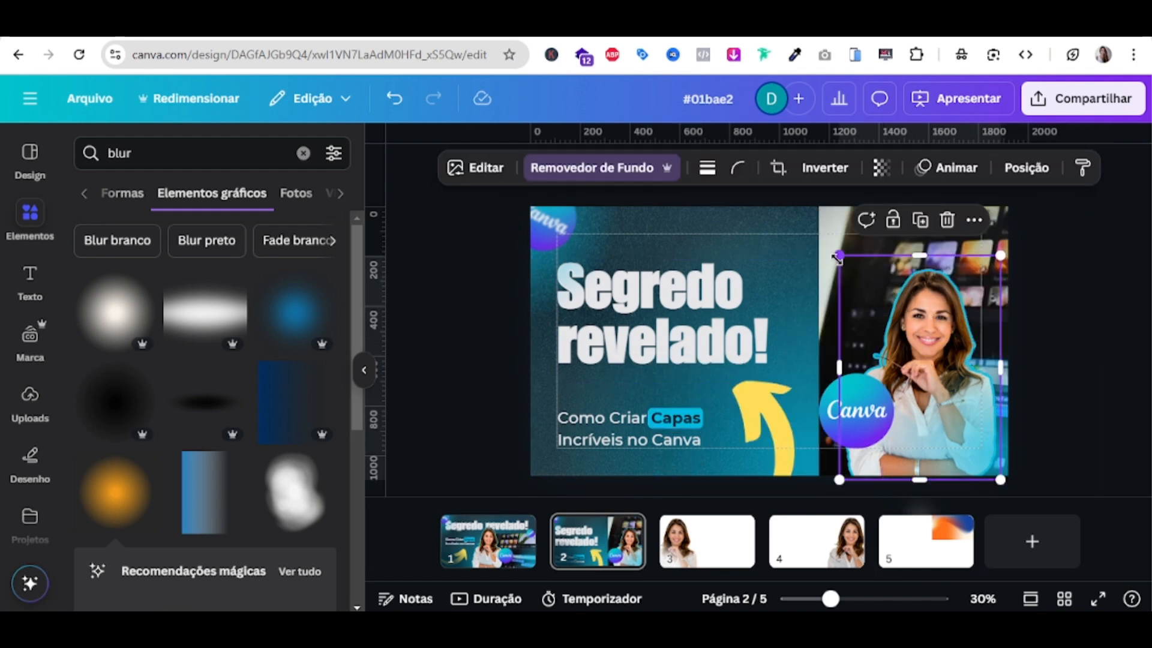
{"action": "left_click_drag", "start_coordinate": [757, 230], "coordinate": [797, 199]}
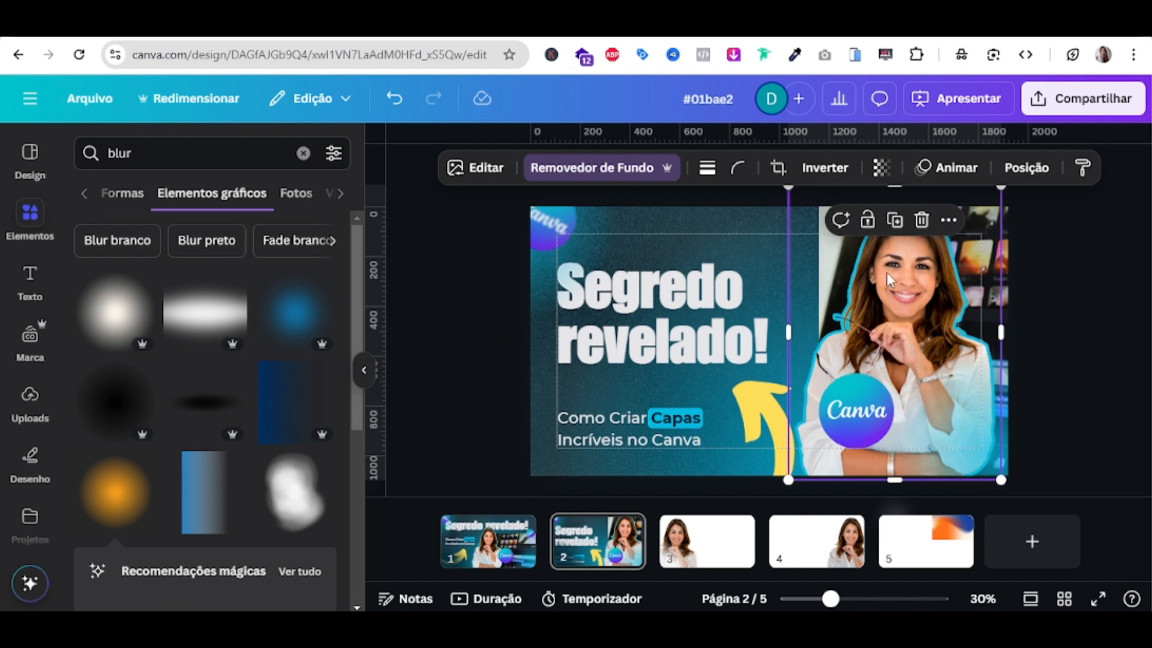
{"action": "mouse_move", "coordinate": [895, 280]}
{"action": "left_mouse_down"}
{"action": "mouse_move", "coordinate": [915, 327]}
{"action": "mouse_move", "coordinate": [905, 297]}
{"action": "left_mouse_up"}
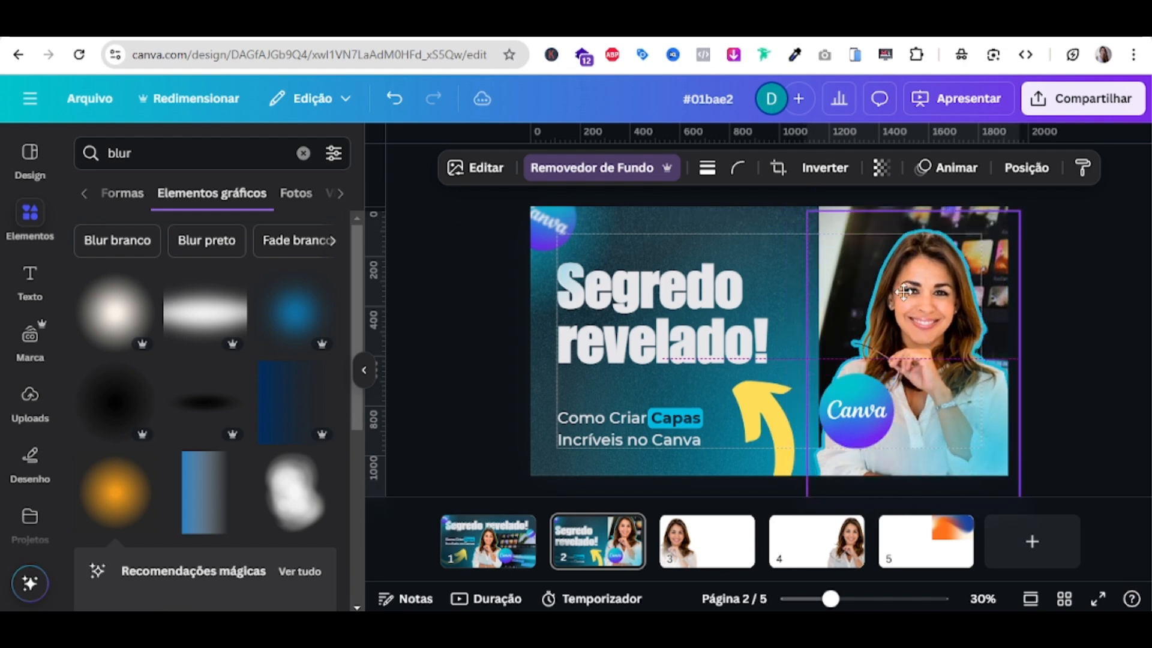
Move the sharp round Canva logo up beside the woman's shoulder, overlapping the supporting photo's left edge
{"action": "left_click", "coordinate": [1075, 306]}
{"action": "left_click_drag", "start_coordinate": [852, 420], "coordinate": [834, 381]}
{"action": "left_click", "coordinate": [1063, 411]}
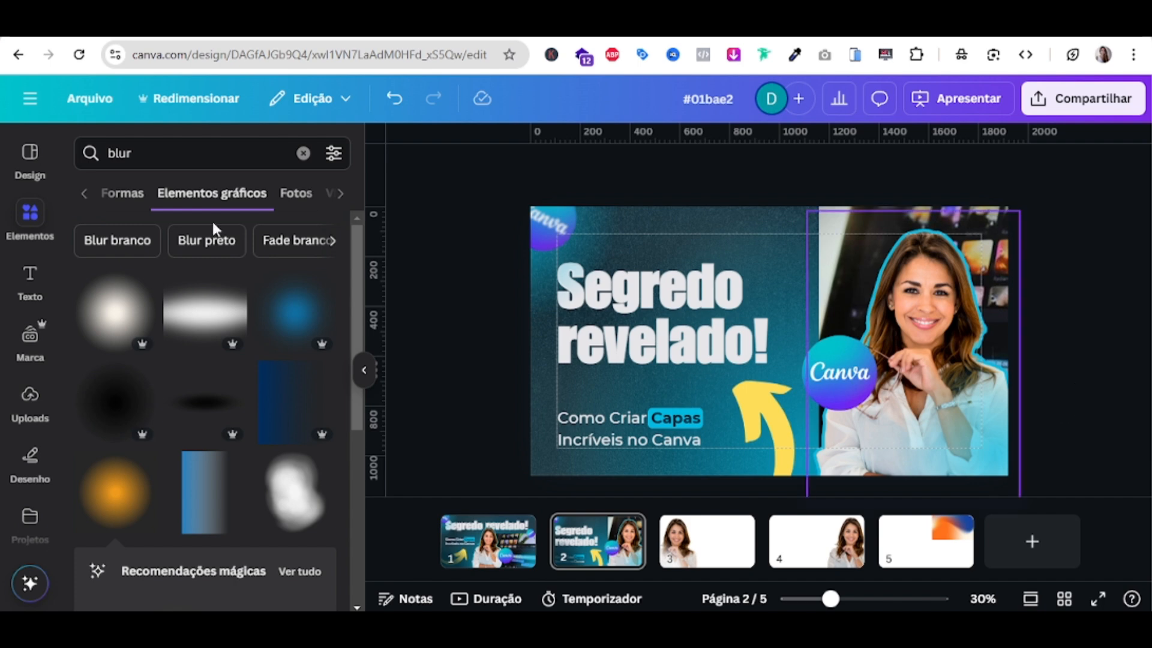
Download only the current page, page 2, as a PNG file
{"action": "left_click", "coordinate": [91, 108]}
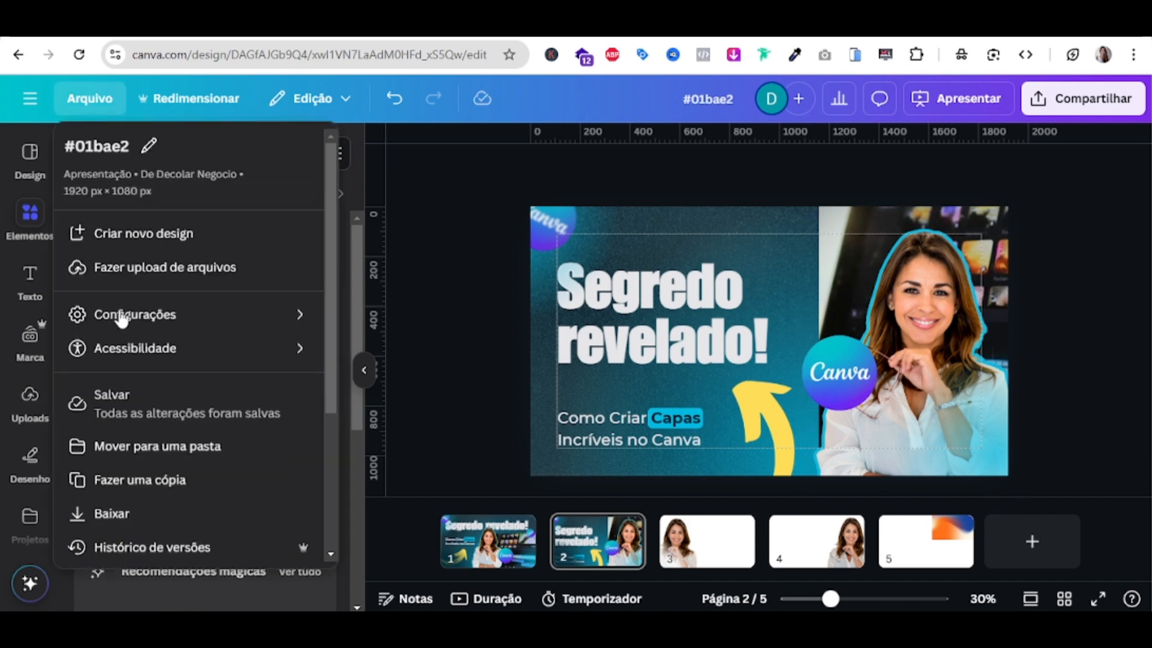
{"action": "left_click", "coordinate": [125, 513]}
{"action": "left_click", "coordinate": [1006, 222]}
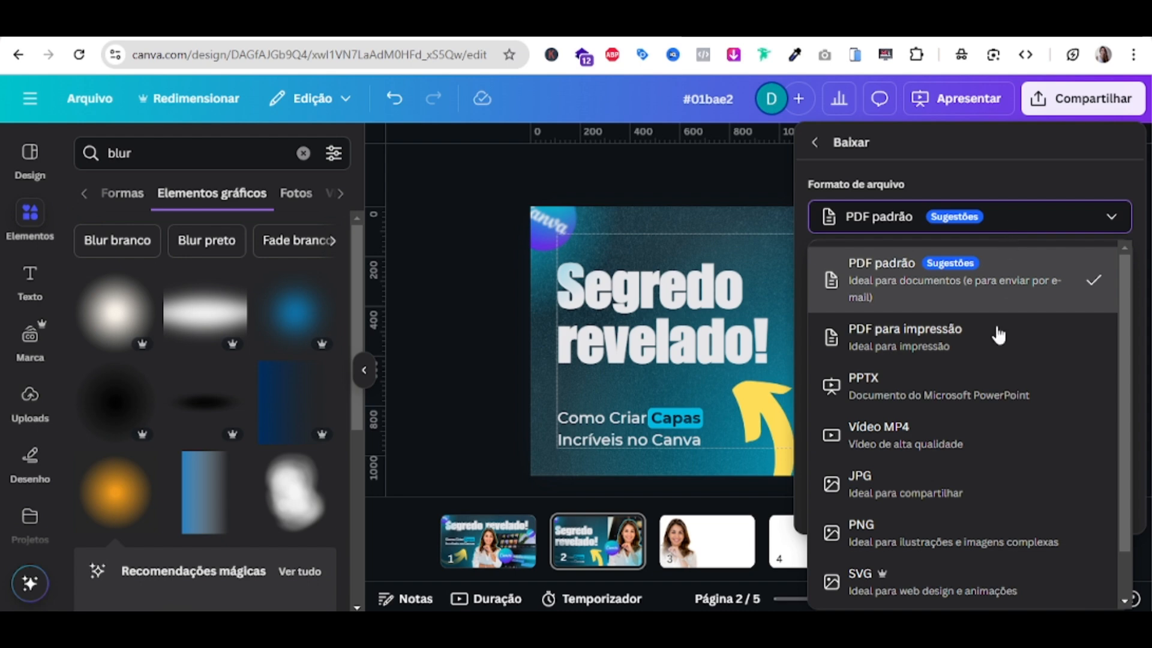
{"action": "left_click", "coordinate": [937, 531]}
{"action": "scroll", "coordinate": [935, 519], "scroll_direction": "down", "scroll_amount": 3}
{"action": "left_click", "coordinate": [960, 354]}
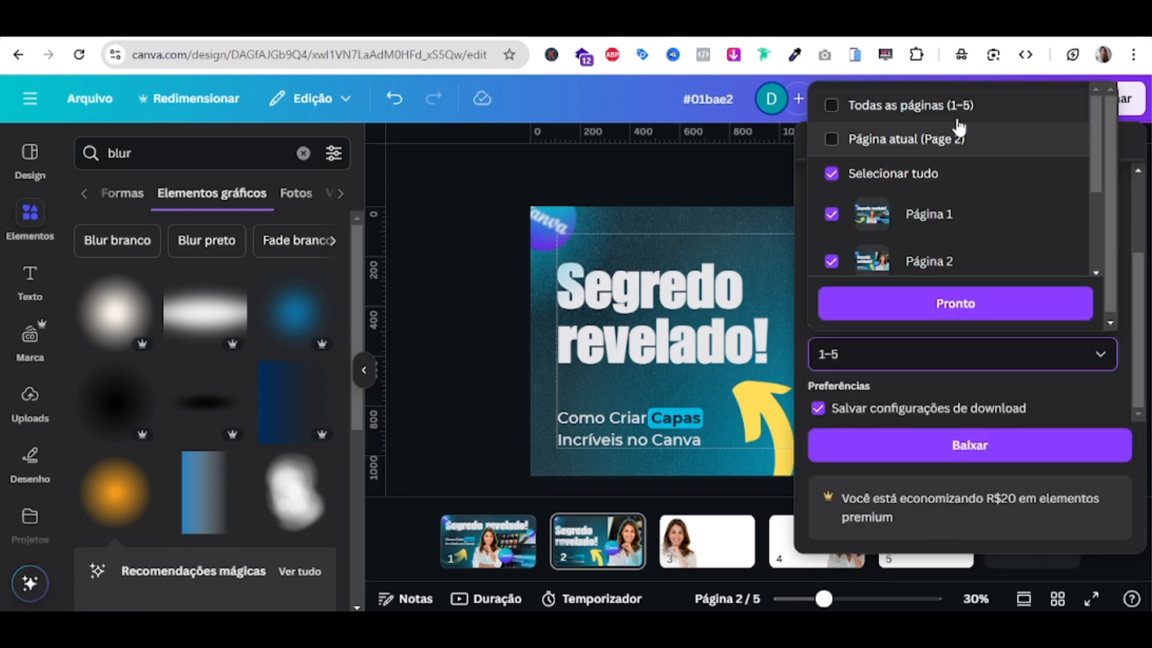
{"action": "left_click", "coordinate": [958, 133]}
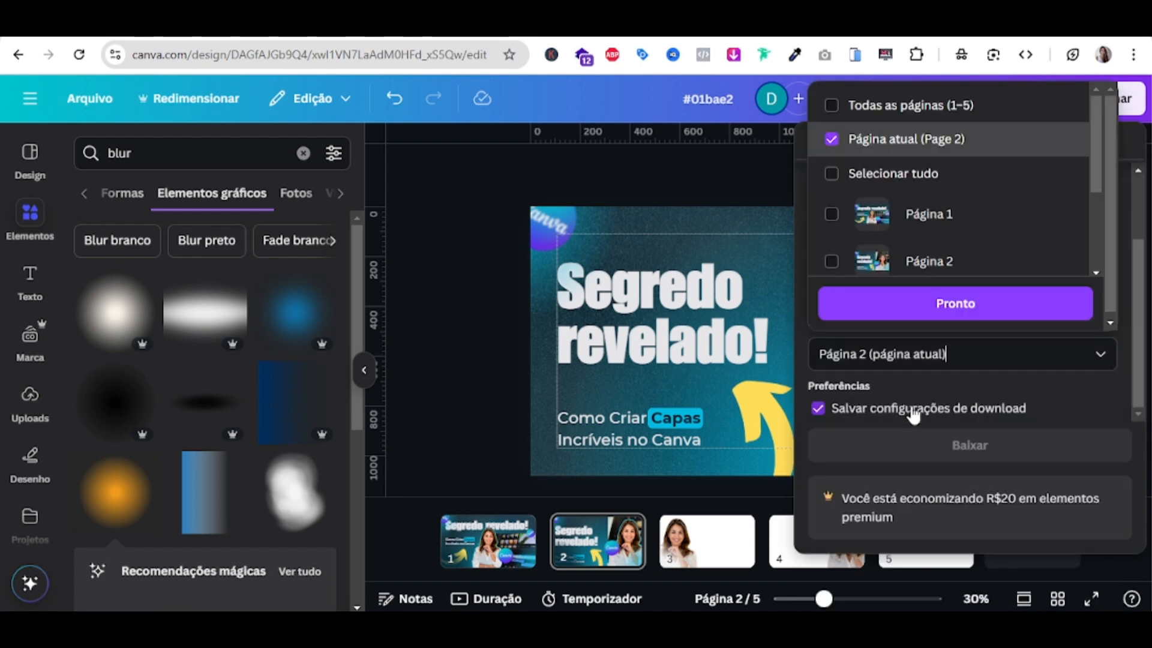
{"action": "left_click", "coordinate": [988, 304]}
{"action": "left_click", "coordinate": [1020, 445]}
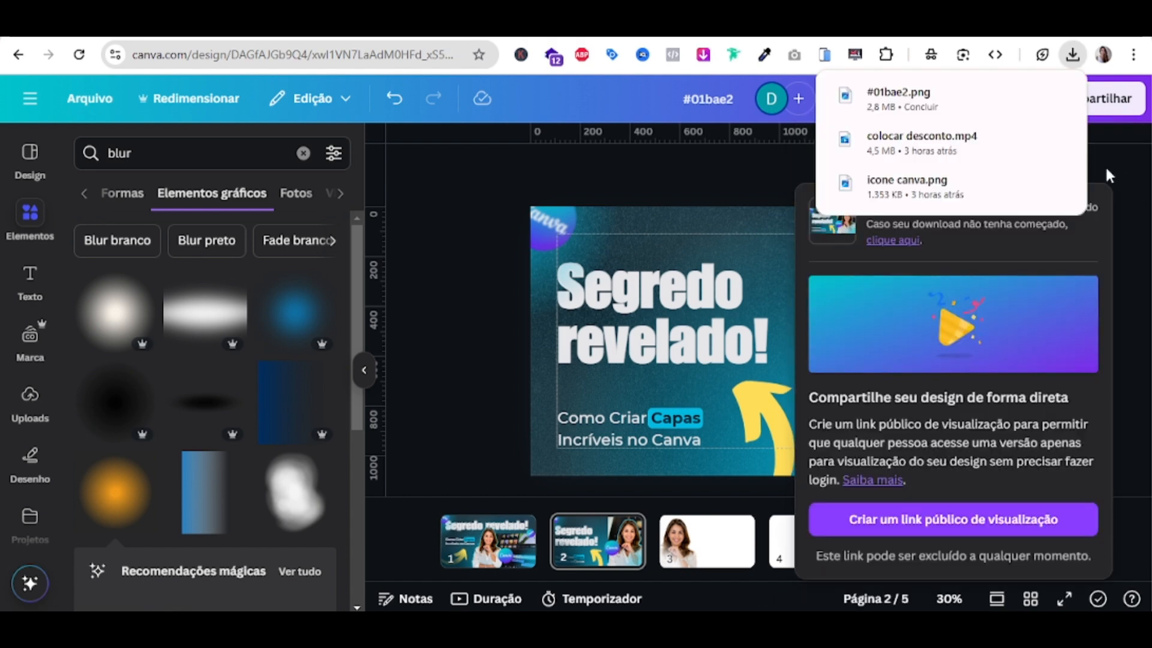
{"action": "mouse_move", "coordinate": [1006, 101]}
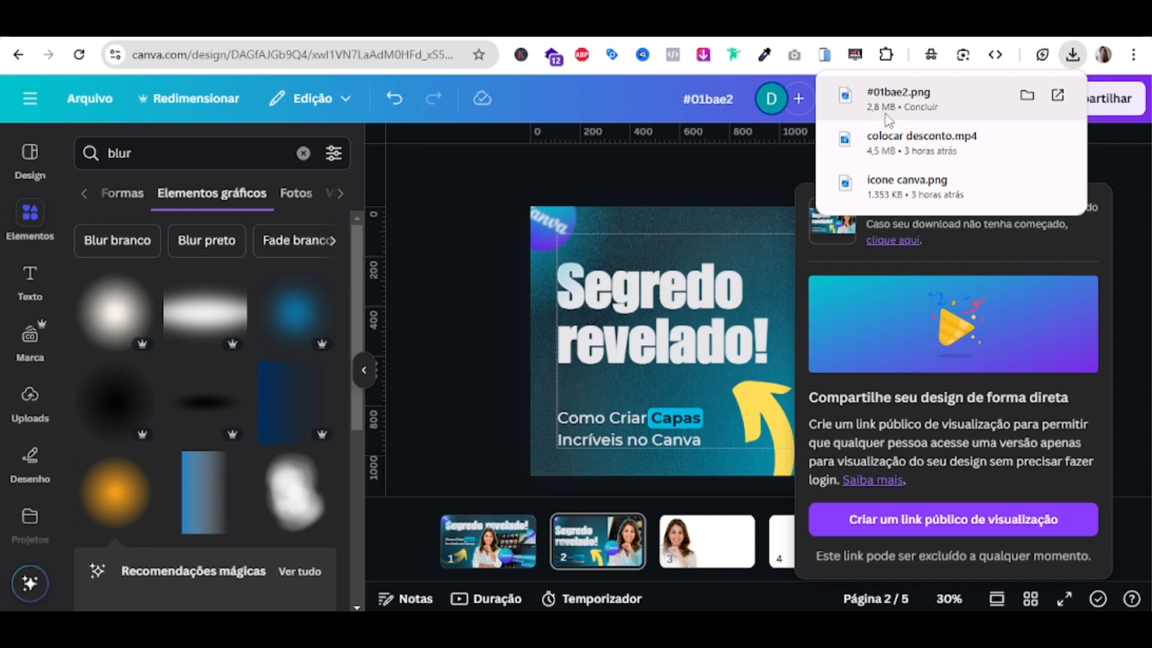
Switch to the YouTube channel page and start uploading the video file 1205 (1).mp4
{"action": "left_click", "coordinate": [504, 332]}
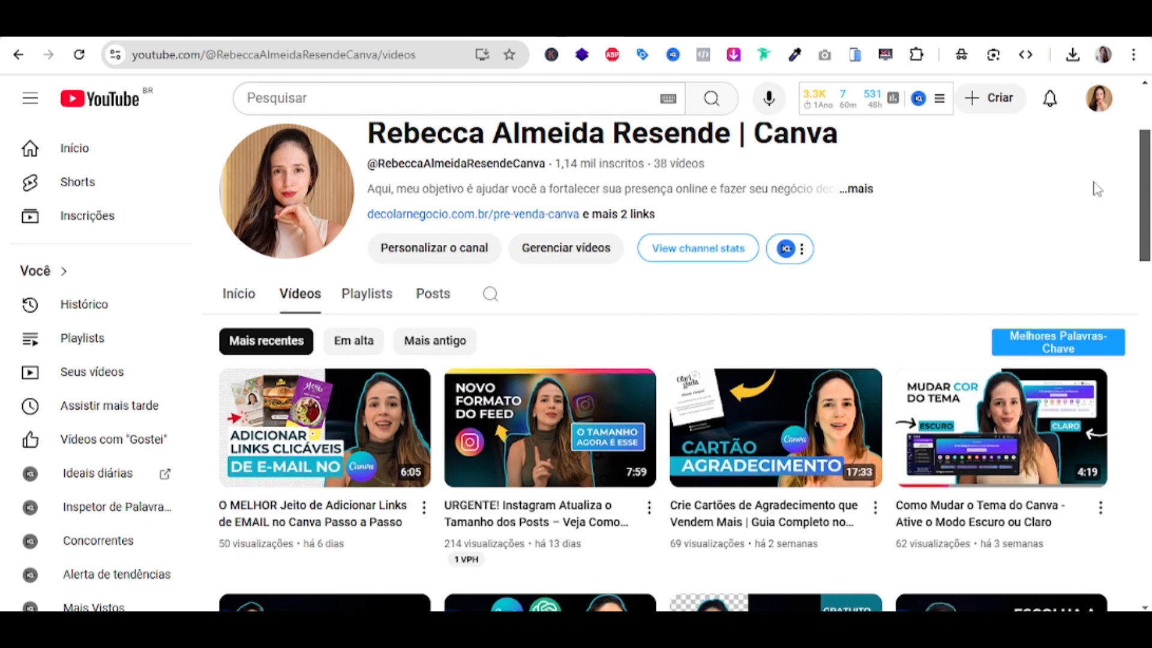
{"action": "left_click", "coordinate": [993, 112]}
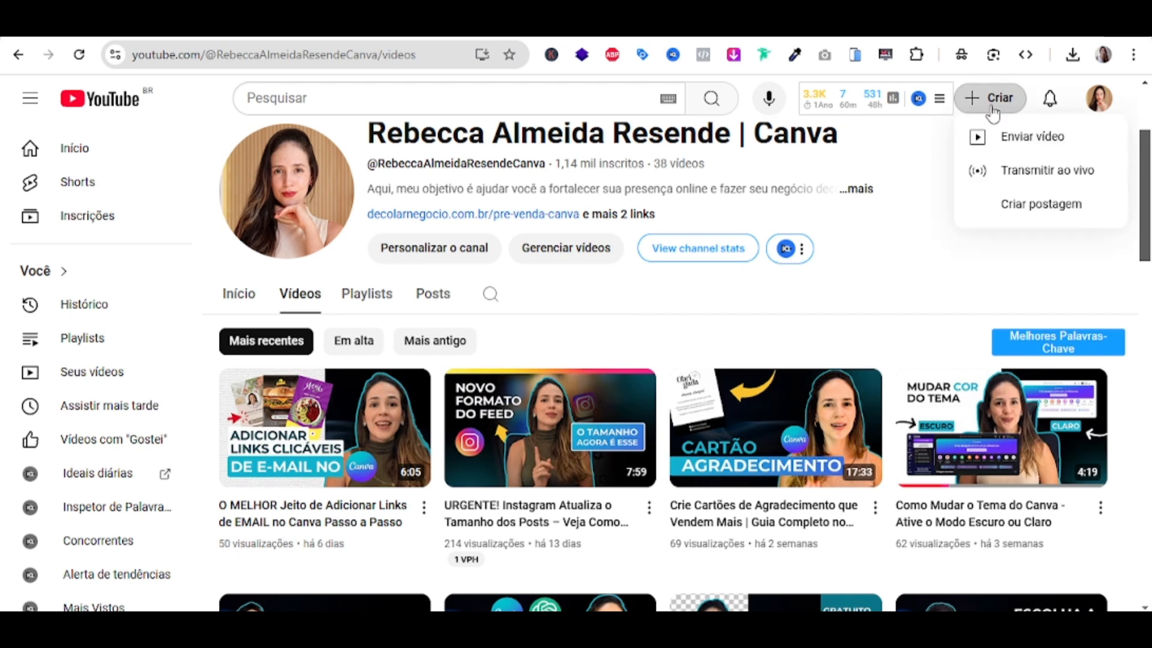
{"action": "left_click", "coordinate": [994, 144]}
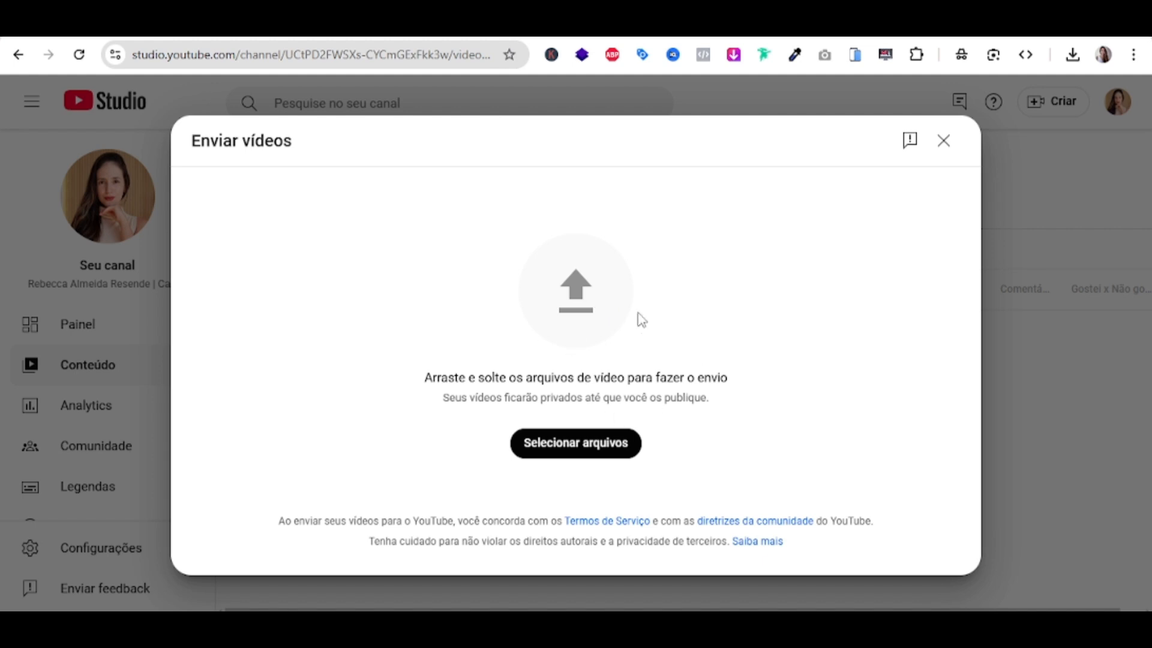
{"action": "left_click_drag", "start_coordinate": [450, 606], "coordinate": [247, 320]}
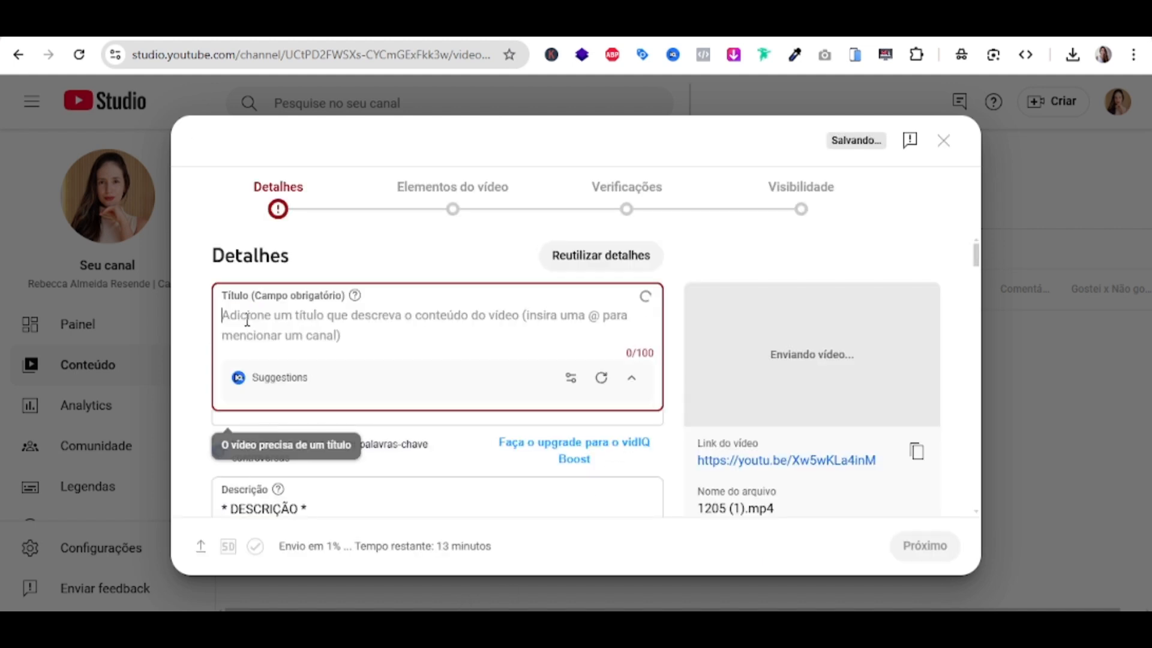
Try to upload the downloaded page 2 PNG as the video's thumbnail
{"action": "left_click", "coordinate": [334, 314]}
{"action": "scroll", "coordinate": [334, 314], "scroll_direction": "down", "scroll_amount": 10}
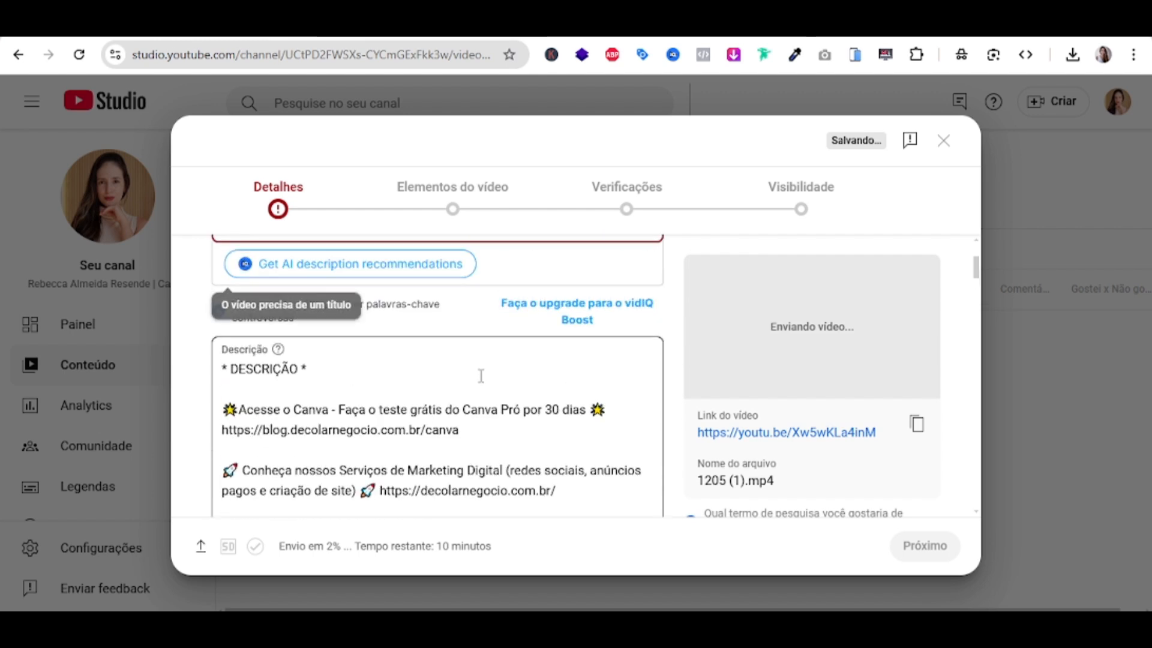
{"action": "scroll", "coordinate": [387, 378], "scroll_direction": "up", "scroll_amount": 2}
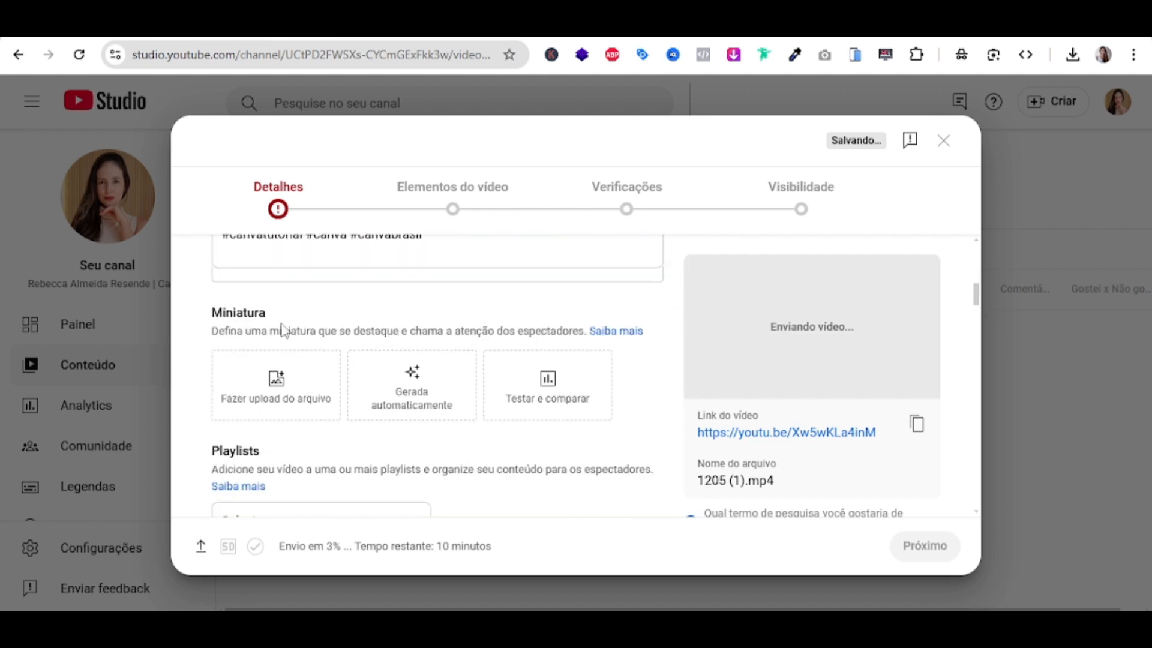
{"action": "left_click", "coordinate": [264, 413]}
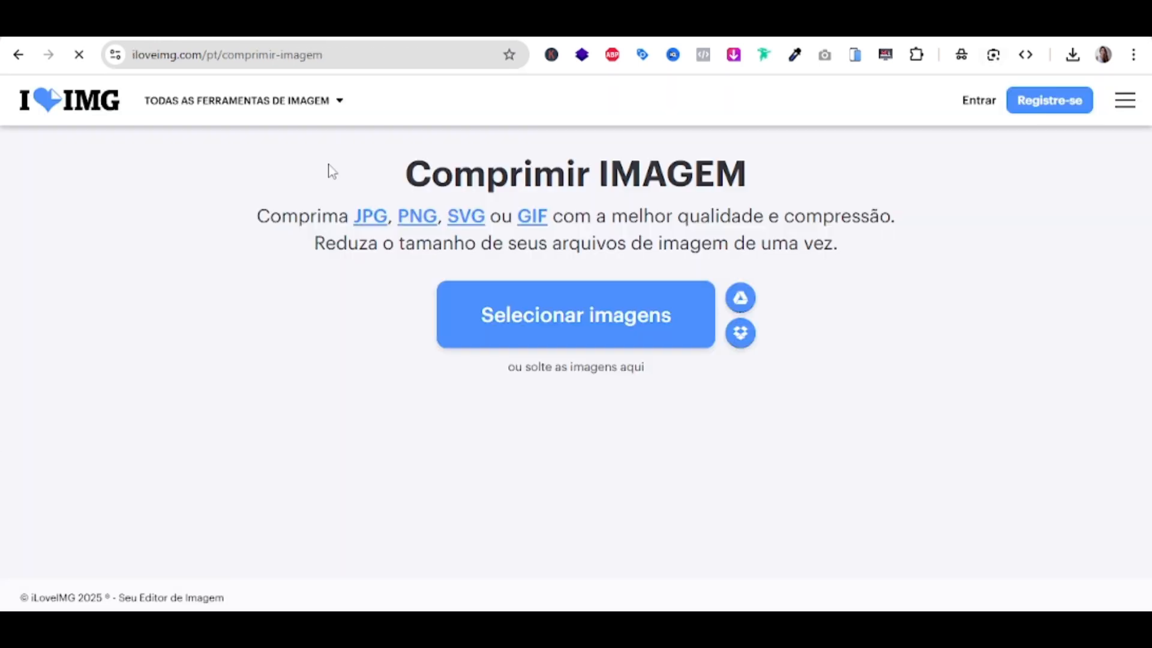
Switch to iLoveIMG, compress #01bae2.png and save the compressed PNG in the capa canva folder
{"action": "left_click", "coordinate": [1072, 54]}
{"action": "left_click_drag", "start_coordinate": [898, 126], "coordinate": [678, 278]}
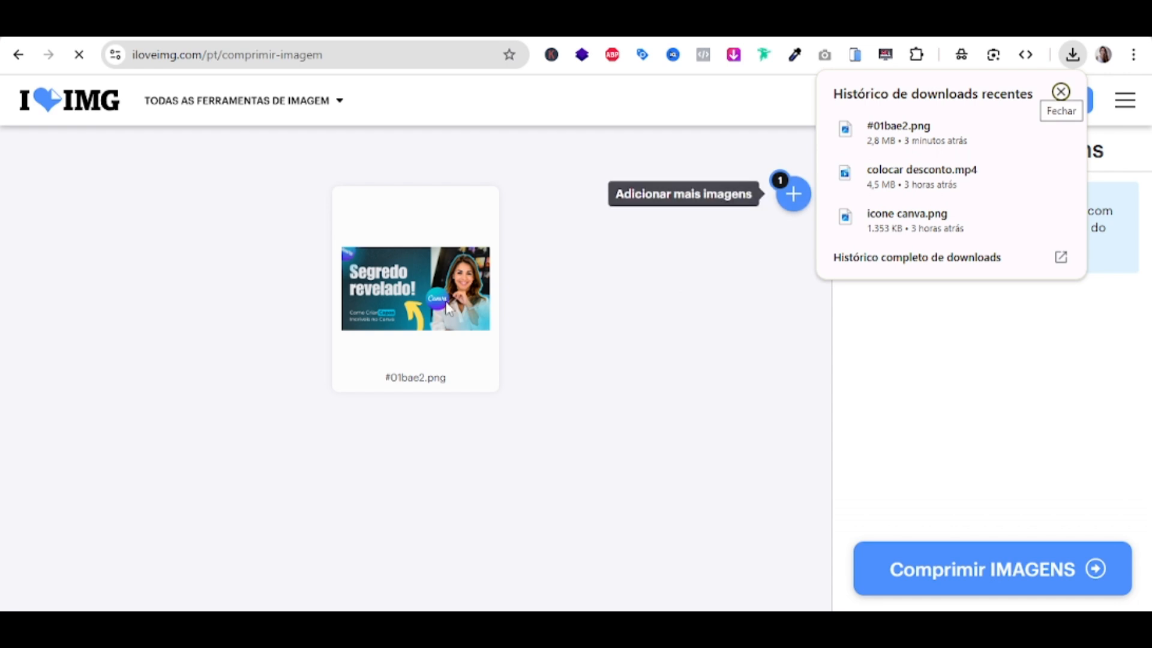
{"action": "left_click", "coordinate": [884, 567]}
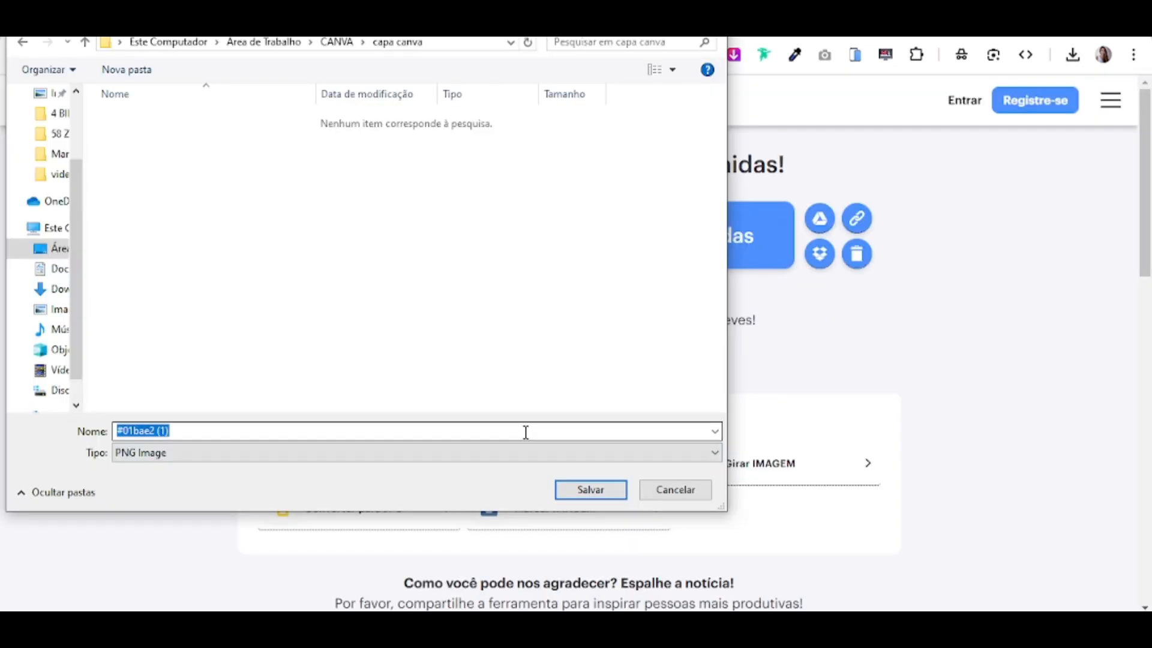
{"action": "left_click", "coordinate": [624, 495]}
Show the capa canva folder's file details with a wider name column to check the compressed image's size
{"action": "left_click", "coordinate": [423, 59]}
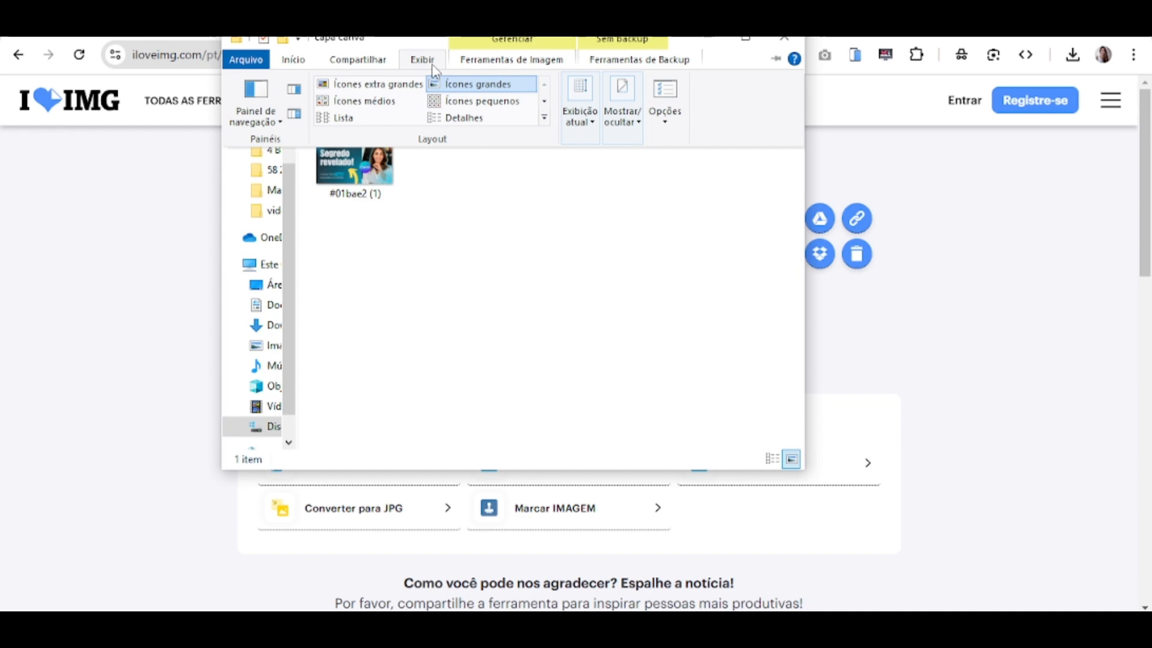
{"action": "left_click", "coordinate": [463, 121]}
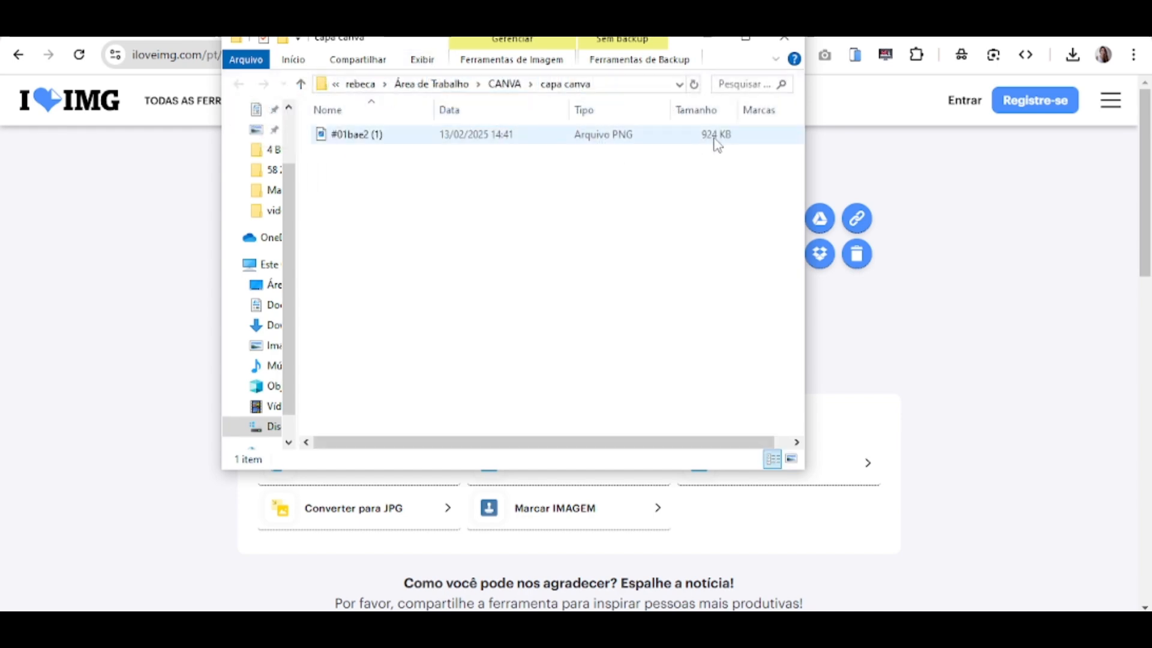
{"action": "left_click_drag", "start_coordinate": [435, 110], "coordinate": [479, 112]}
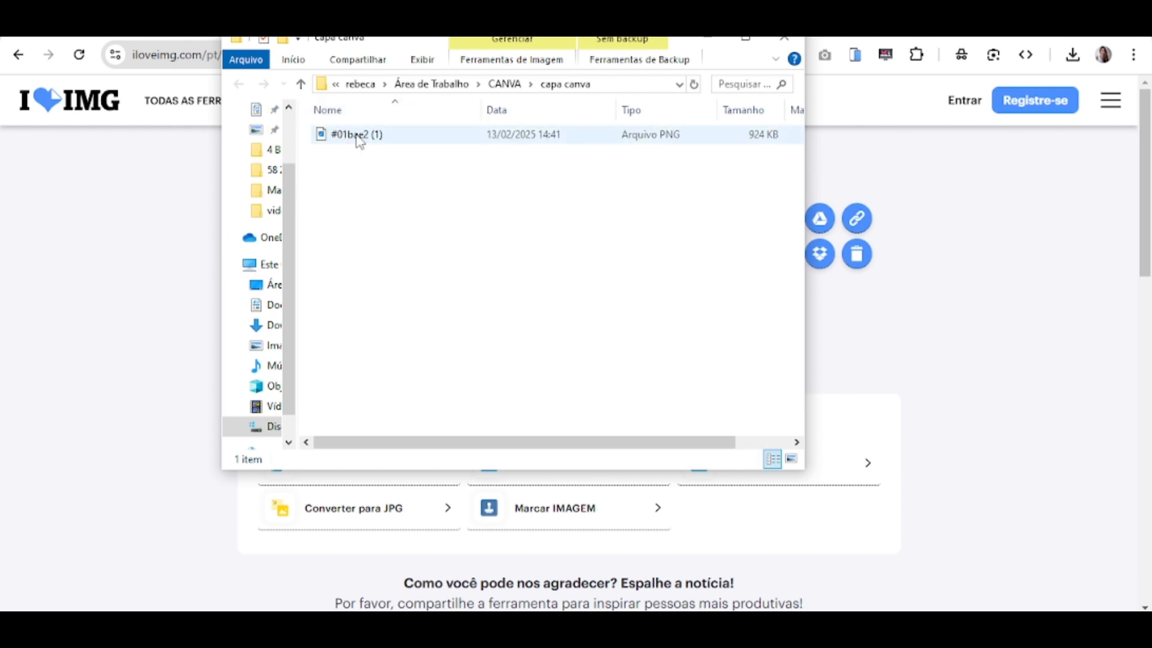
Rename the compressed PNG file as "titulo video"
{"action": "left_click", "coordinate": [359, 138]}
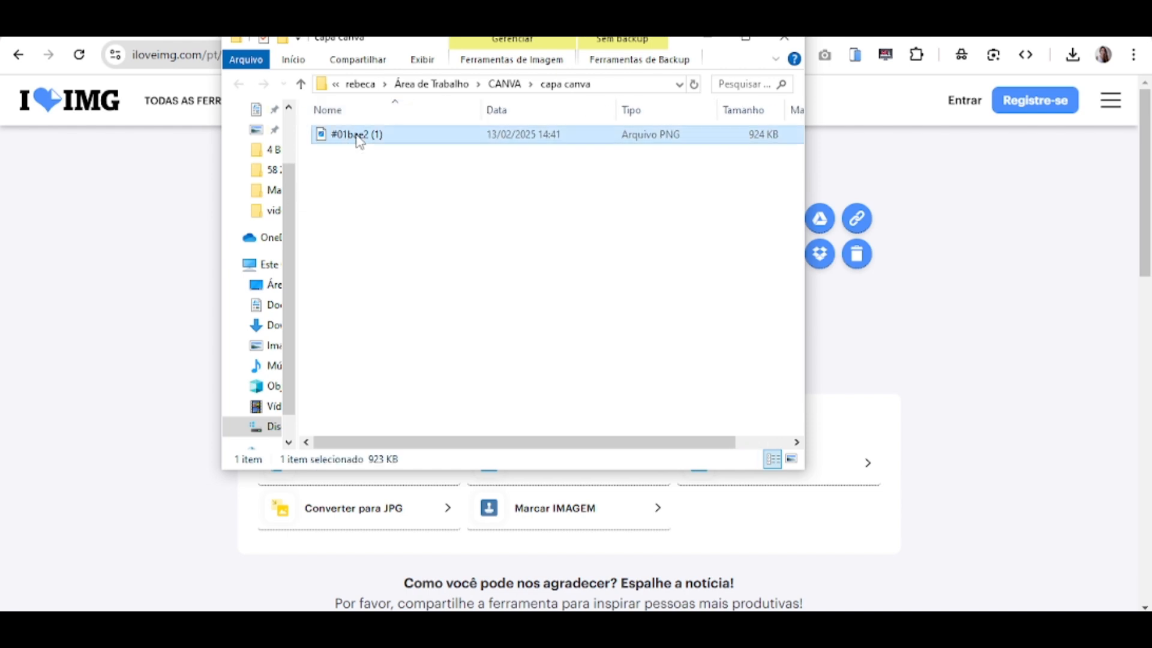
{"action": "left_click", "coordinate": [358, 135]}
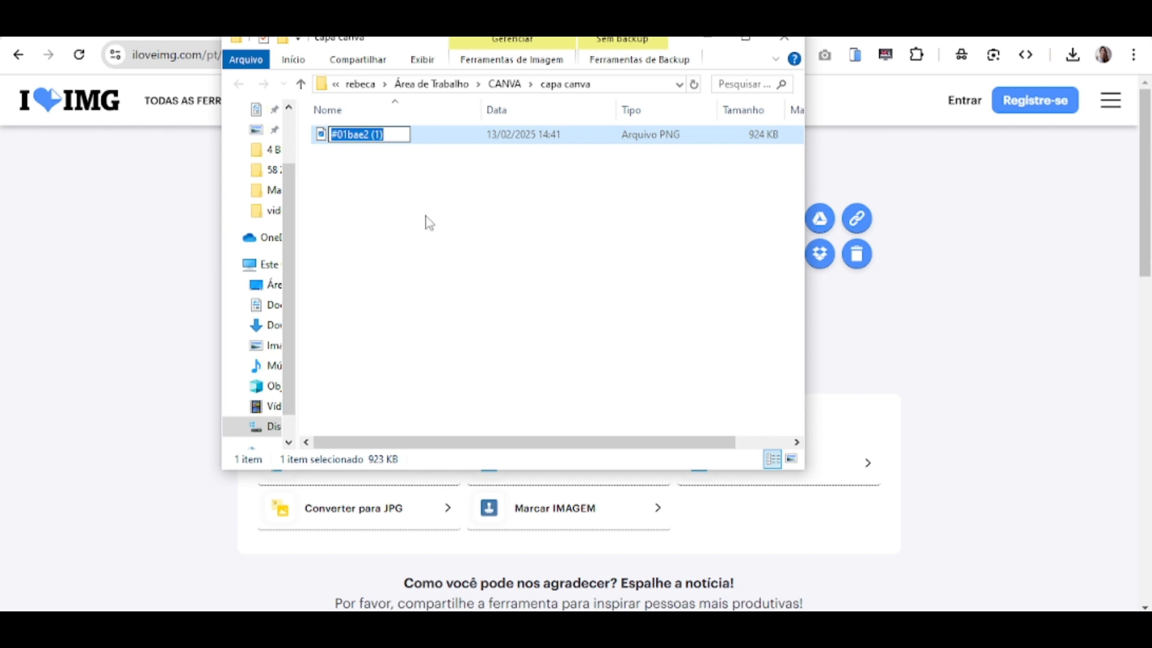
{"action": "type", "text": "titulo video"}
{"action": "key", "text": "Return"}
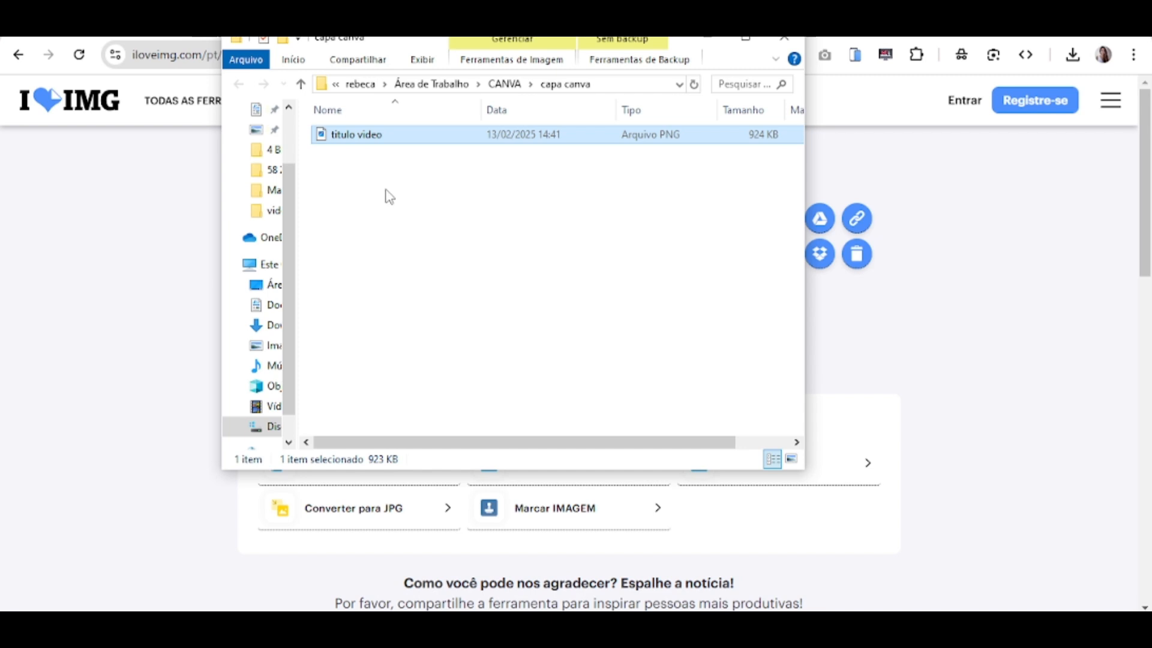
Preview the titulo video image with large icons, return to YouTube Studio and upload it as the video's thumbnail
{"action": "key", "text": "ctrl+shift+2"}
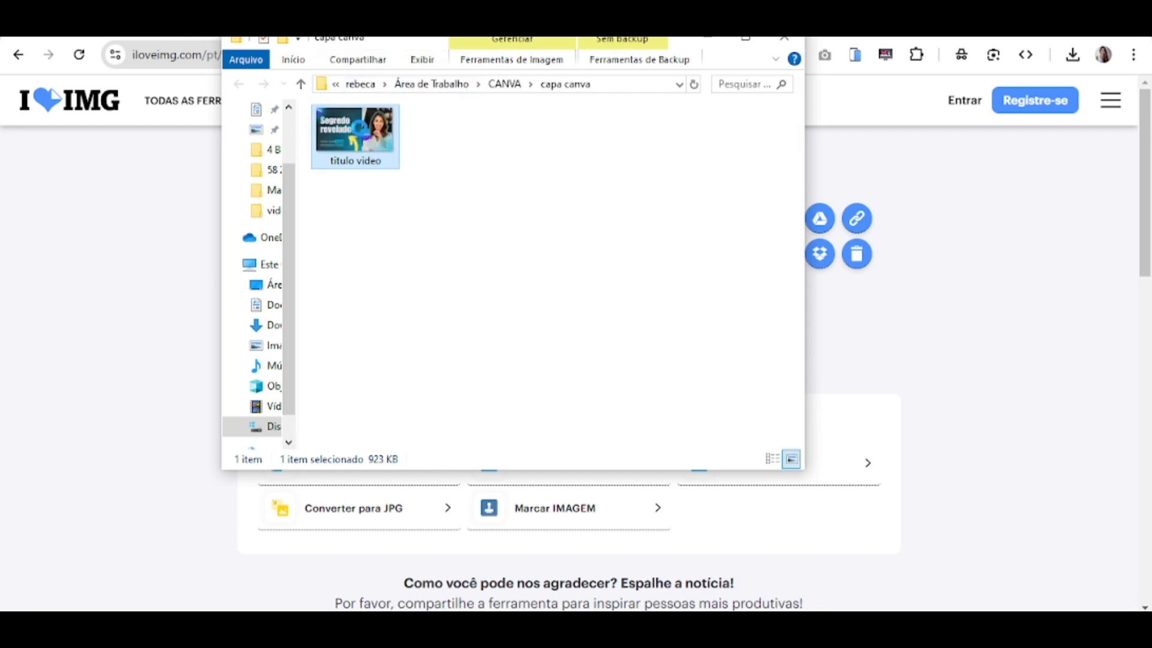
{"action": "double_click", "coordinate": [363, 133]}
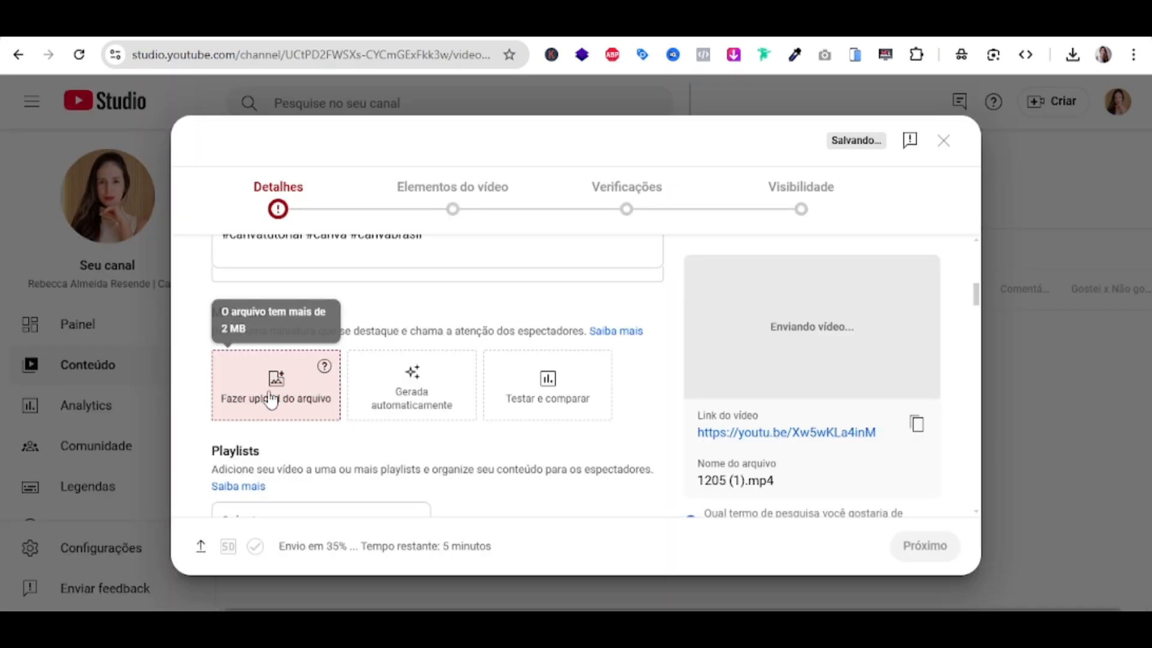
{"action": "left_click", "coordinate": [305, 414]}
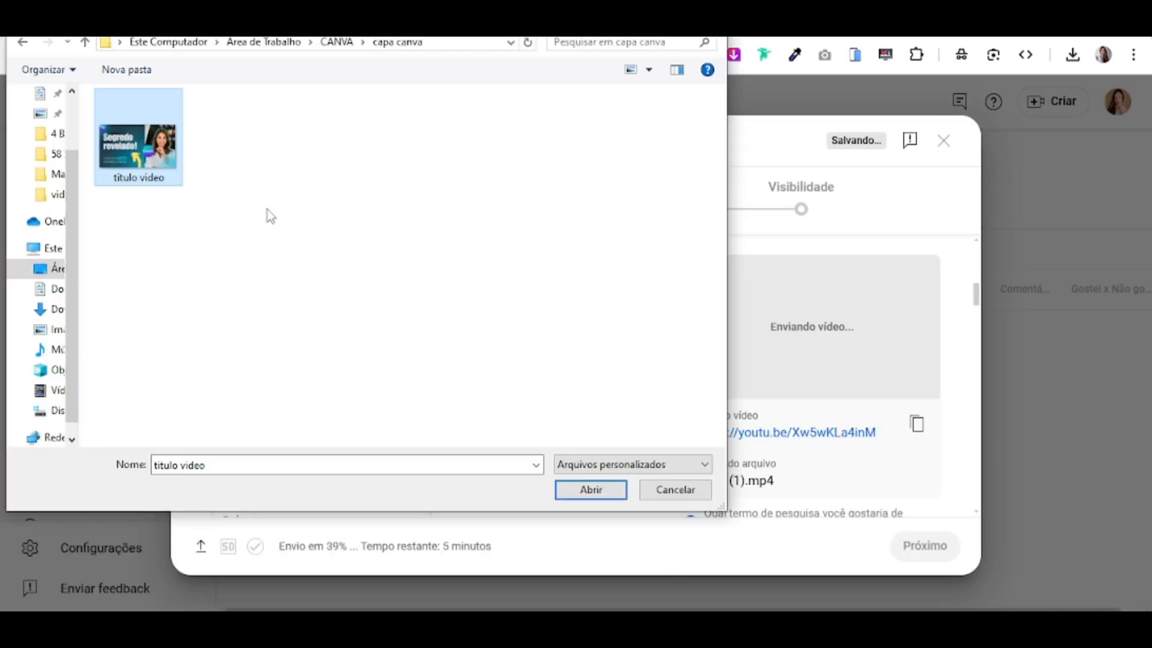
{"action": "left_click", "coordinate": [591, 489]}
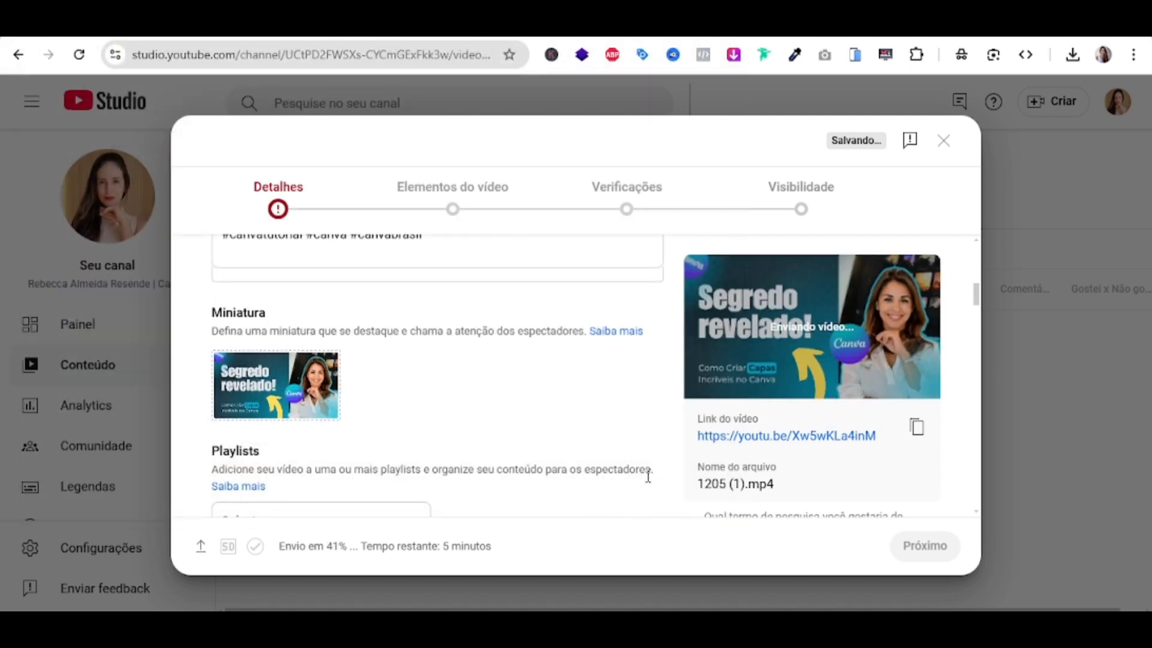
Review the video's playlist, children's audience, paid promotion and altered content settings in the upload details
{"action": "scroll", "coordinate": [650, 468], "scroll_direction": "down", "scroll_amount": 5}
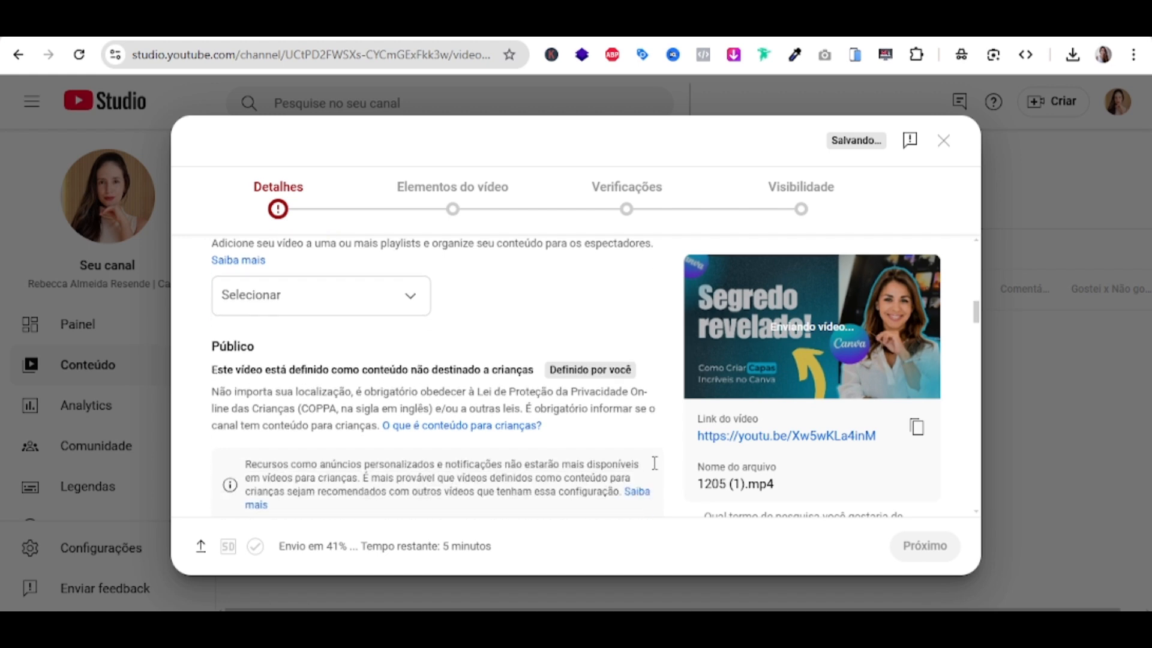
{"action": "scroll", "coordinate": [456, 383], "scroll_direction": "up", "scroll_amount": 2}
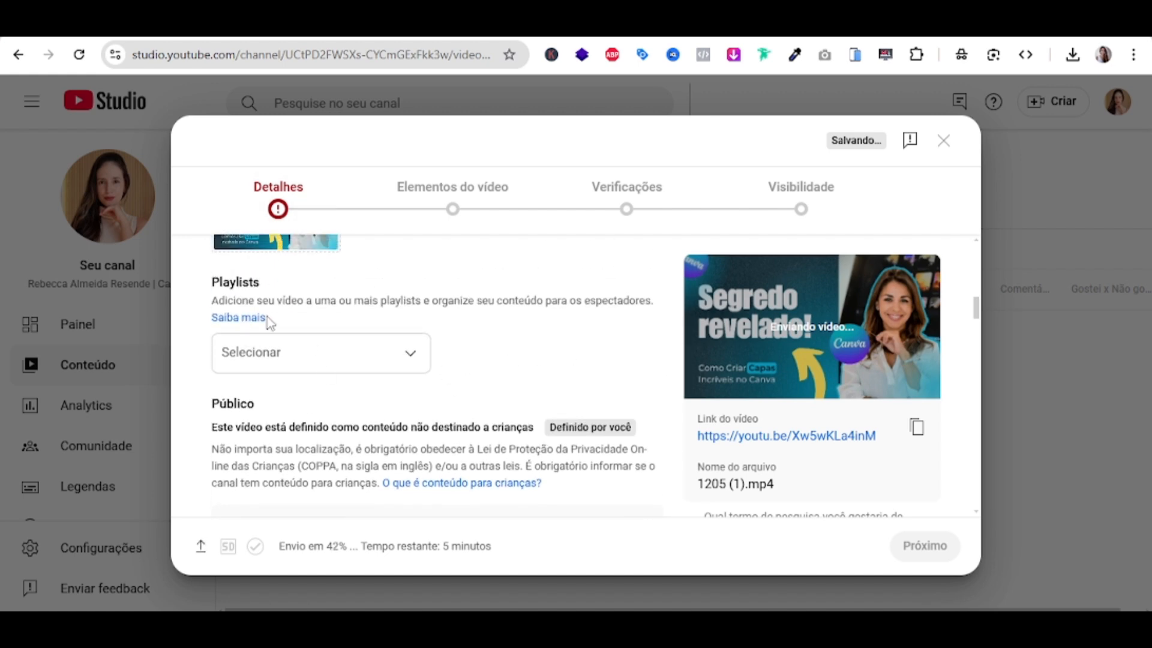
{"action": "left_click", "coordinate": [334, 360]}
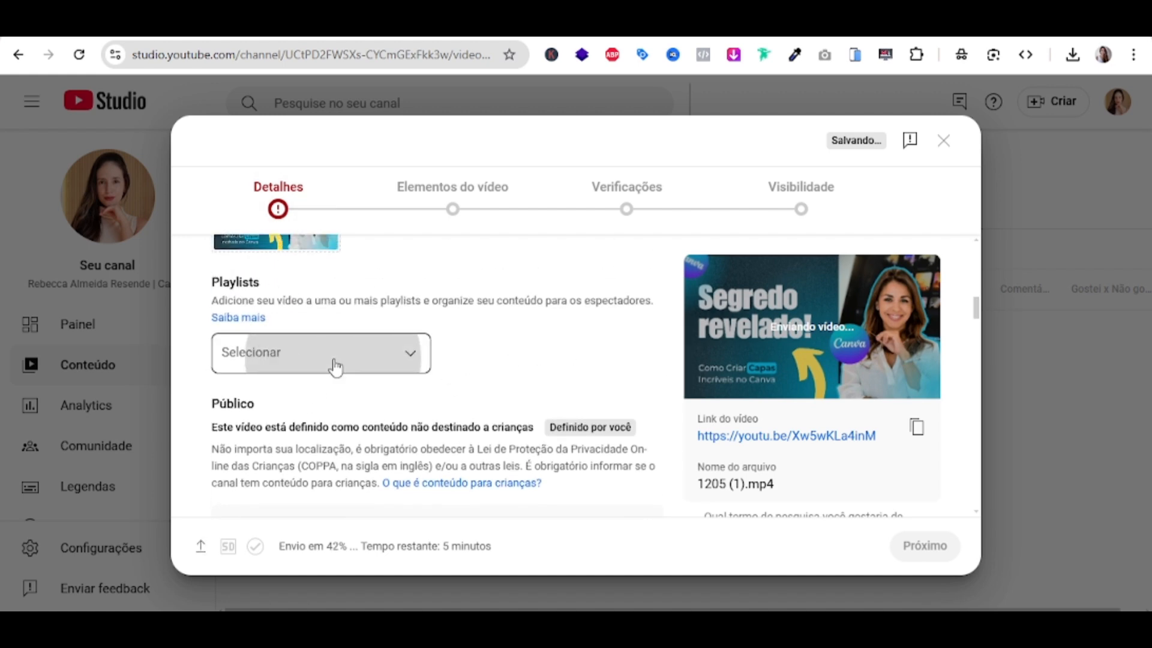
{"action": "left_click", "coordinate": [504, 553]}
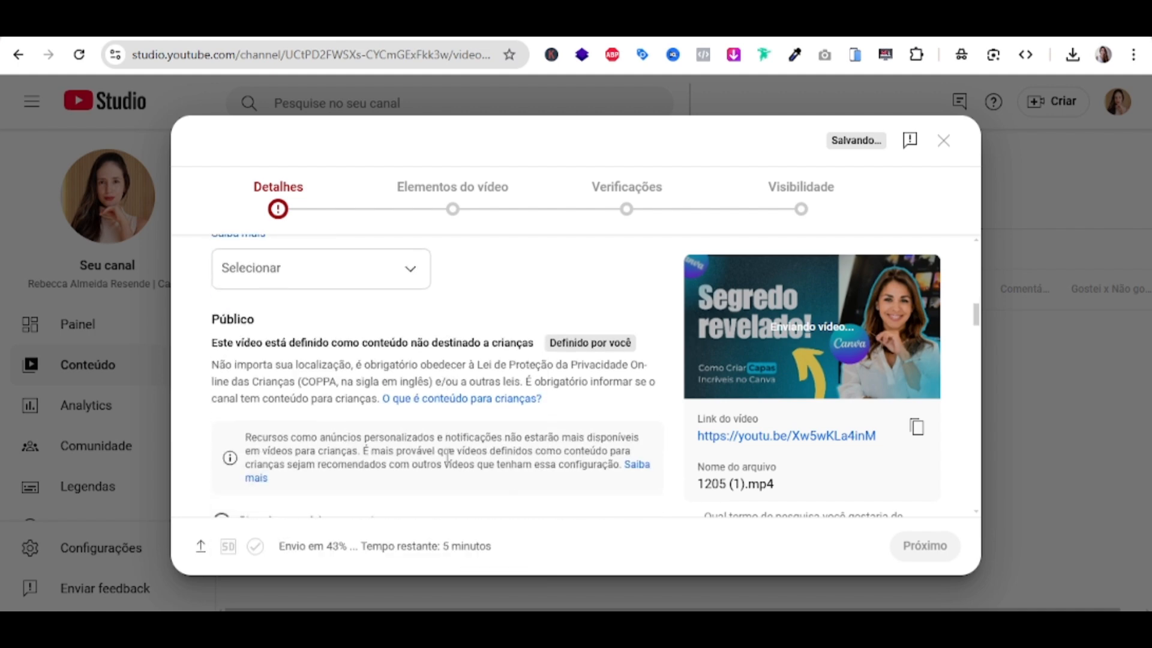
{"action": "scroll", "coordinate": [447, 455], "scroll_direction": "down", "scroll_amount": 4}
{"action": "scroll", "coordinate": [447, 454], "scroll_direction": "down", "scroll_amount": 1}
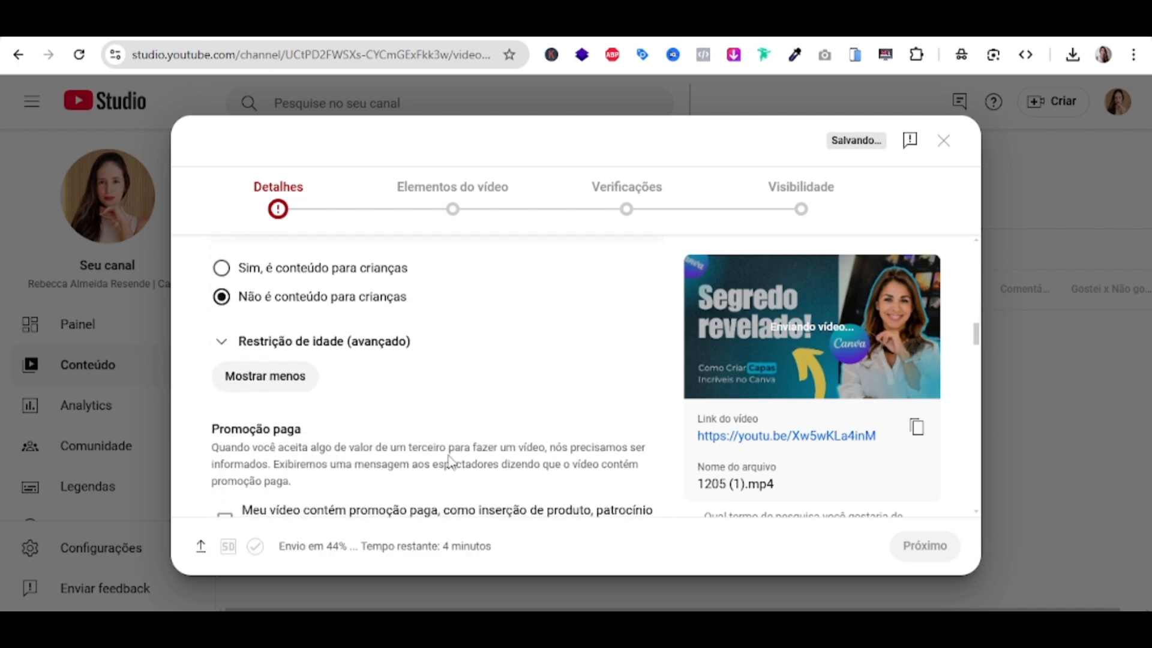
{"action": "scroll", "coordinate": [450, 462], "scroll_direction": "up", "scroll_amount": 2}
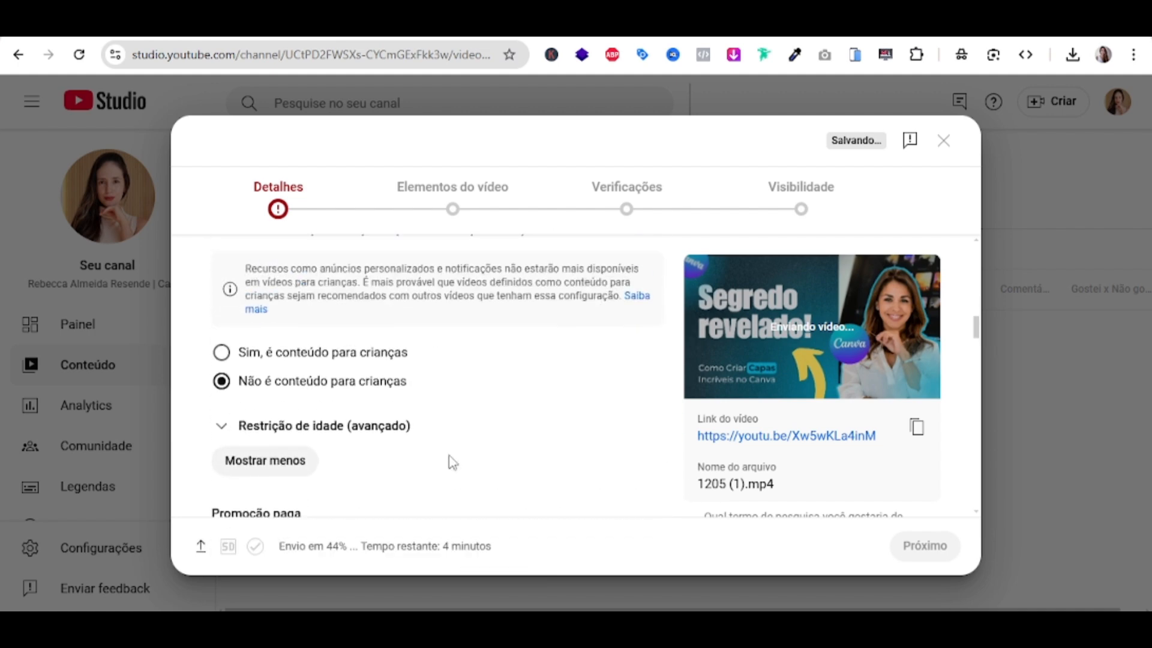
{"action": "scroll", "coordinate": [451, 462], "scroll_direction": "up", "scroll_amount": 2}
{"action": "scroll", "coordinate": [450, 462], "scroll_direction": "down", "scroll_amount": 2}
{"action": "scroll", "coordinate": [462, 395], "scroll_direction": "down", "scroll_amount": 4}
{"action": "scroll", "coordinate": [462, 395], "scroll_direction": "down", "scroll_amount": 2}
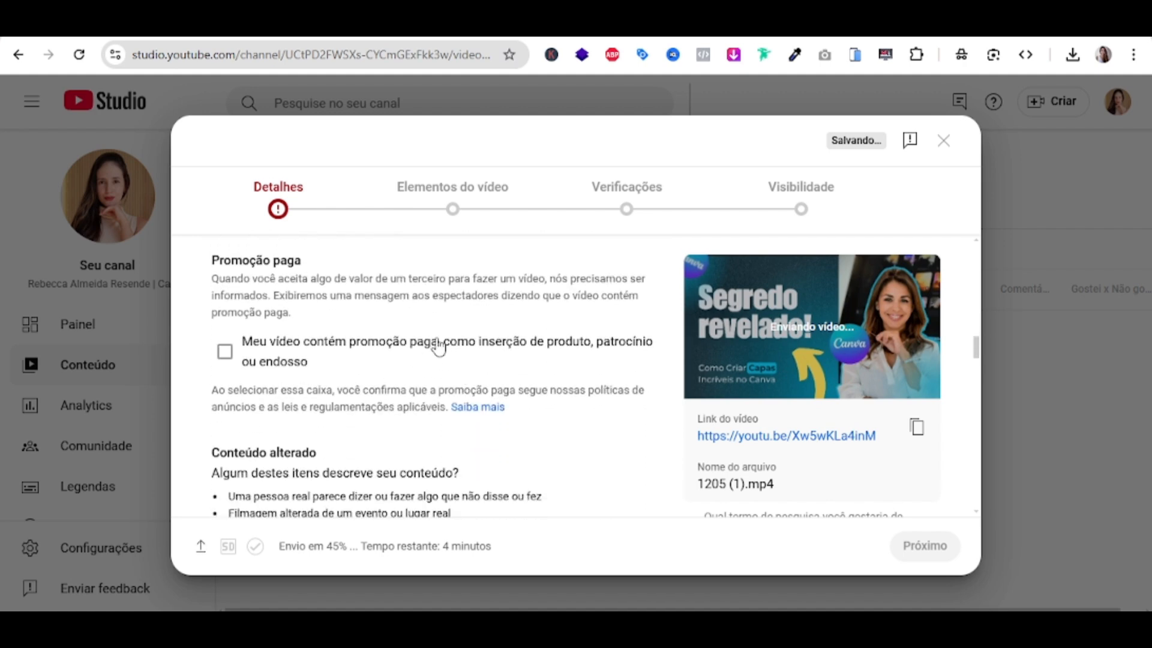
{"action": "scroll", "coordinate": [439, 348], "scroll_direction": "down", "scroll_amount": 6}
{"action": "scroll", "coordinate": [435, 357], "scroll_direction": "up", "scroll_amount": 2}
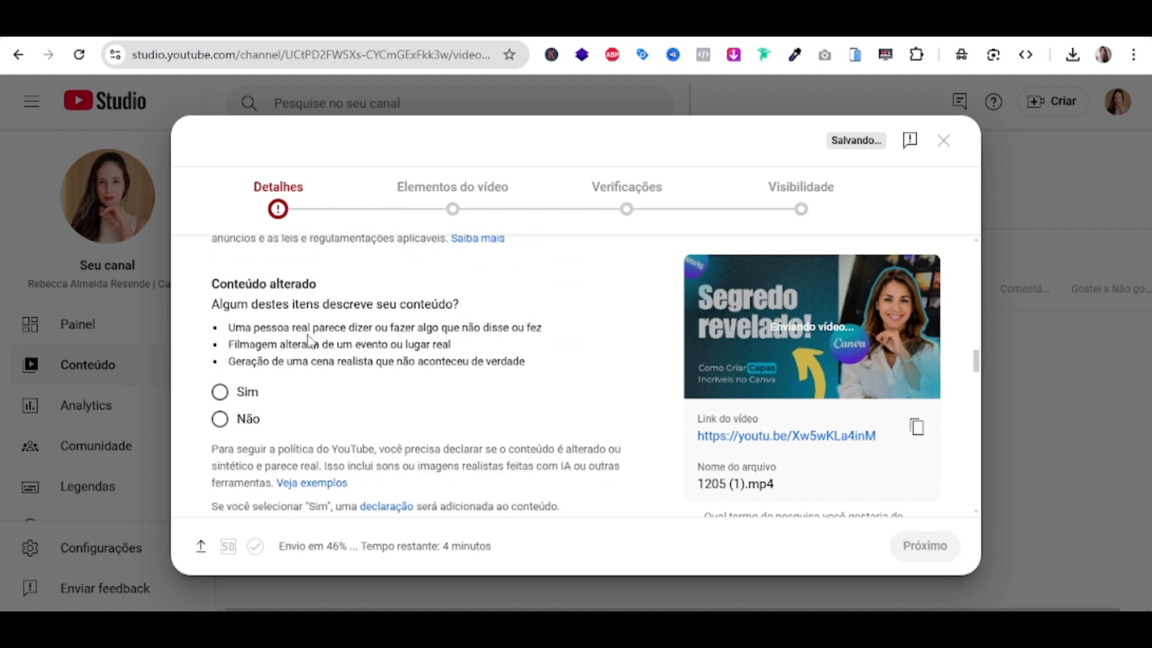
{"action": "scroll", "coordinate": [431, 366], "scroll_direction": "down", "scroll_amount": 1}
{"action": "scroll", "coordinate": [432, 366], "scroll_direction": "down", "scroll_amount": 13}
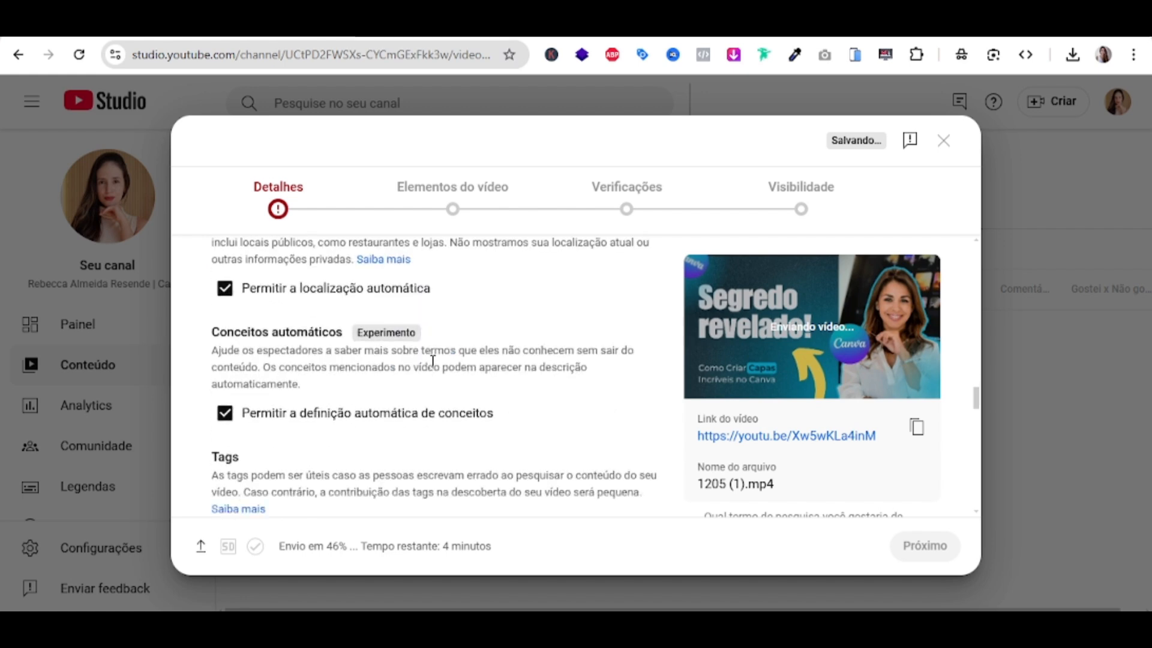
Examine the tags field and its character limit, plus the video's language, caption certification and recording date settings
{"action": "scroll", "coordinate": [432, 367], "scroll_direction": "down", "scroll_amount": 3}
{"action": "scroll", "coordinate": [432, 367], "scroll_direction": "up", "scroll_amount": 3}
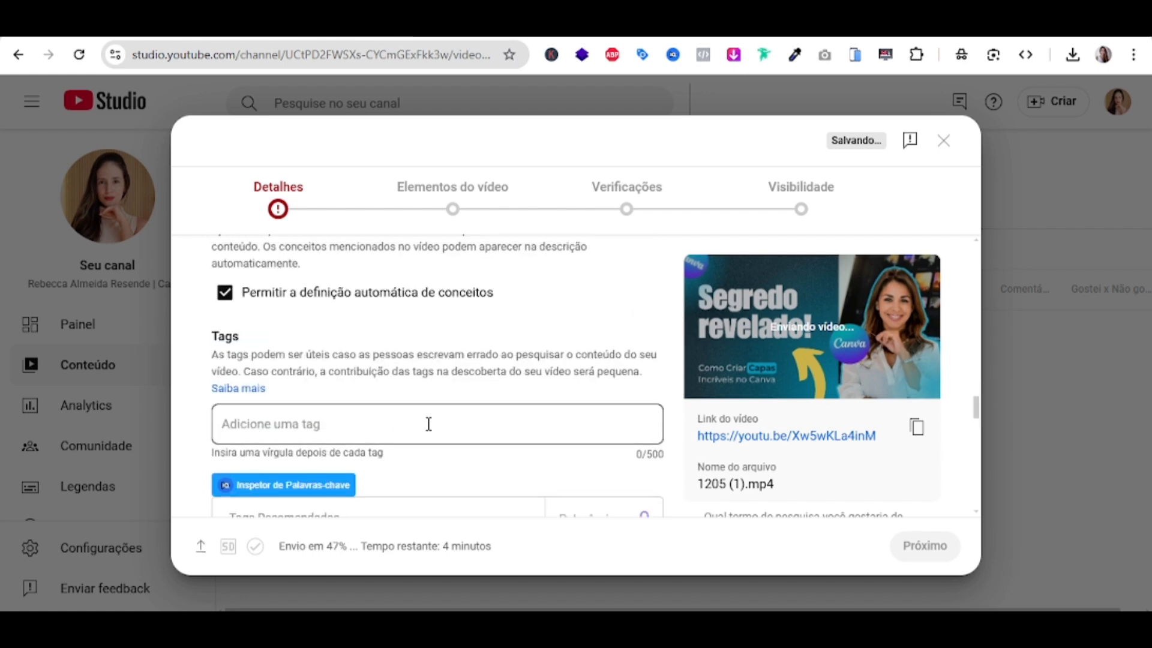
{"action": "left_click", "coordinate": [398, 427]}
{"action": "left_click", "coordinate": [261, 359]}
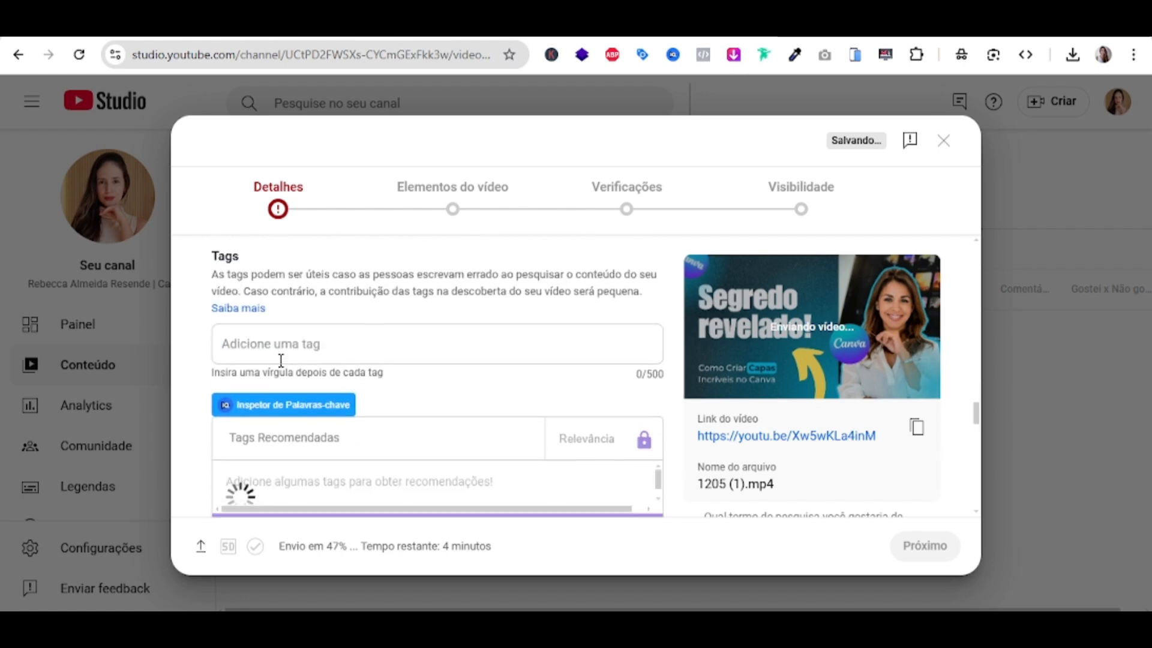
{"action": "scroll", "coordinate": [283, 360], "scroll_direction": "down", "scroll_amount": 1}
{"action": "mouse_move", "coordinate": [662, 385]}
{"action": "left_mouse_down"}
{"action": "mouse_move", "coordinate": [658, 375]}
{"action": "mouse_move", "coordinate": [668, 381]}
{"action": "left_mouse_up"}
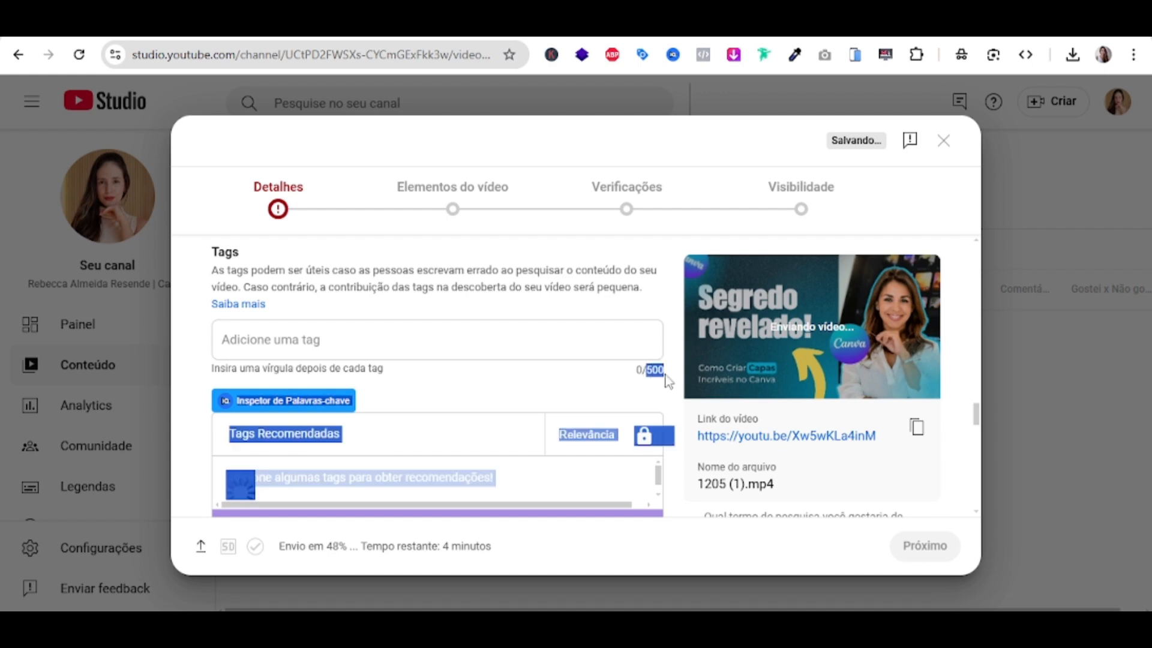
{"action": "left_click", "coordinate": [212, 334]}
{"action": "scroll", "coordinate": [210, 329], "scroll_direction": "down", "scroll_amount": 2}
{"action": "scroll", "coordinate": [211, 332], "scroll_direction": "down", "scroll_amount": 2}
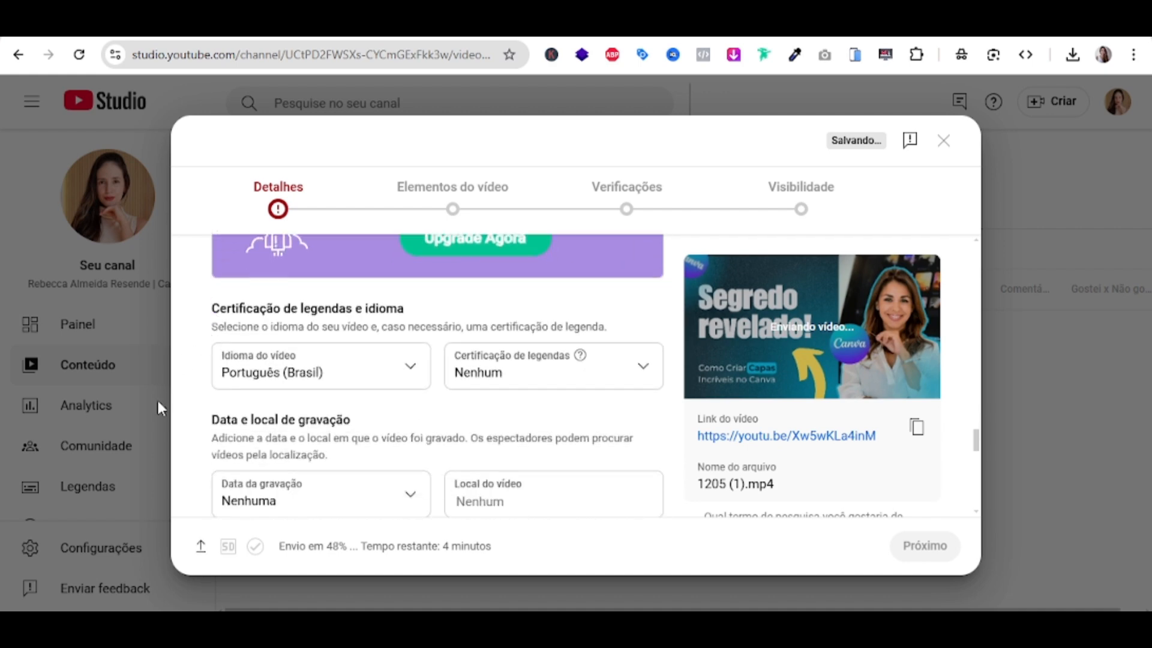
{"action": "scroll", "coordinate": [182, 432], "scroll_direction": "down", "scroll_amount": 1}
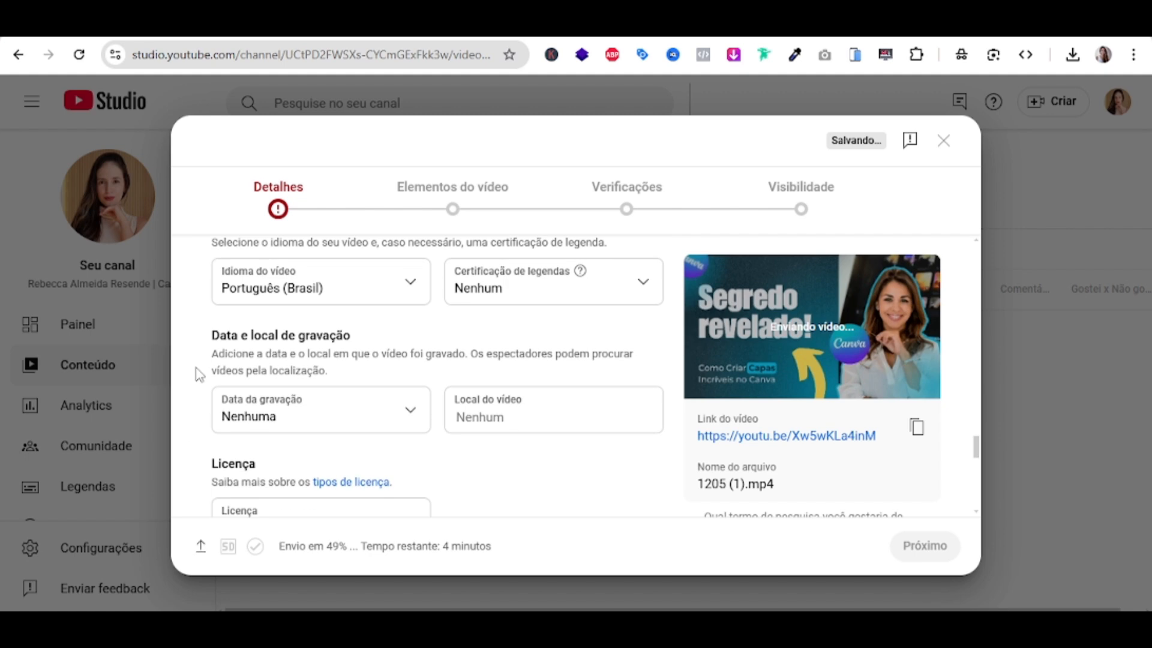
Title the video "titulo" and continue to the video elements stage
{"action": "scroll", "coordinate": [199, 375], "scroll_direction": "down", "scroll_amount": 7}
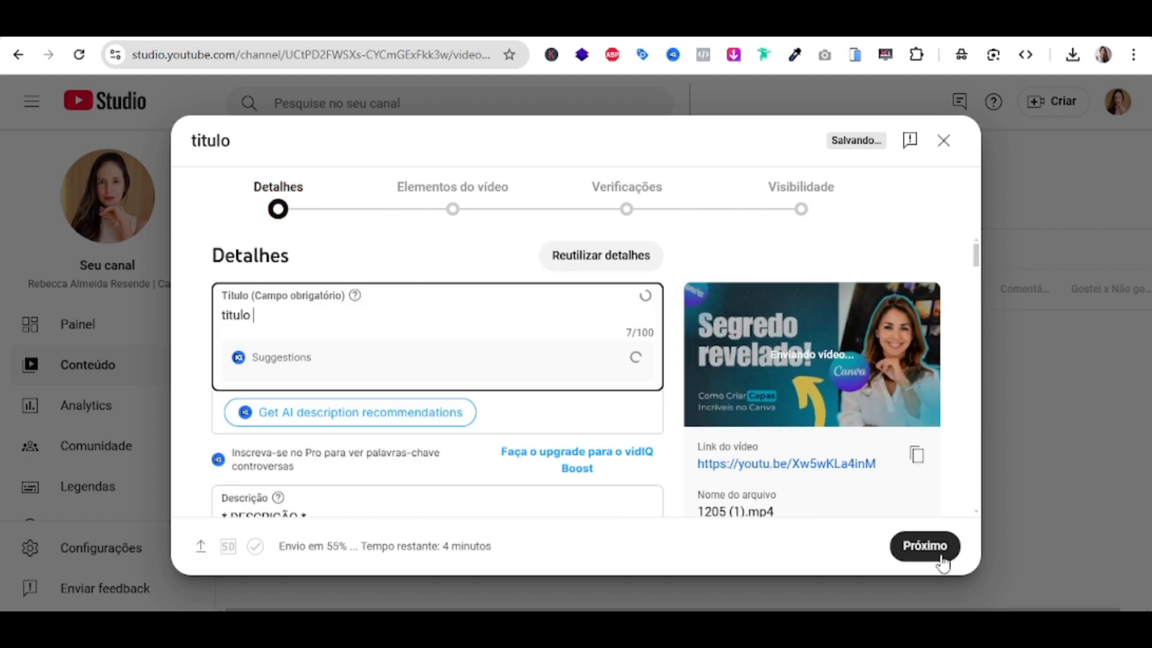
{"action": "left_click", "coordinate": [941, 558]}
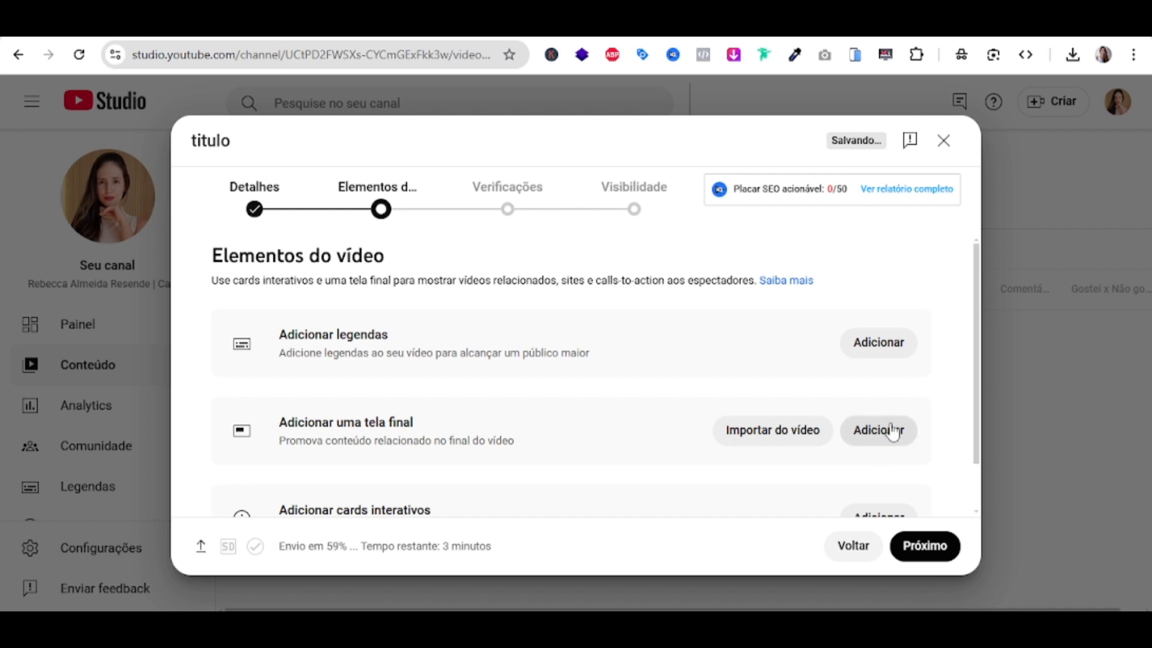
Continue past the video elements and checks stages to the video's visibility settings
{"action": "scroll", "coordinate": [894, 456], "scroll_direction": "down", "scroll_amount": 1}
{"action": "left_click", "coordinate": [926, 546]}
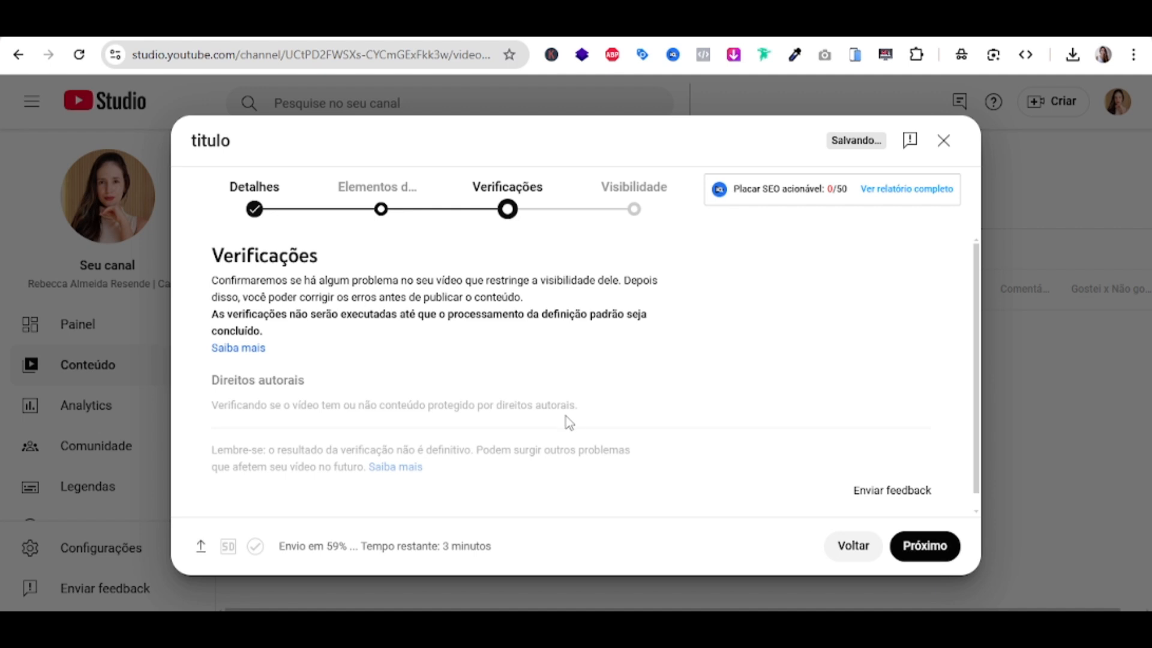
{"action": "scroll", "coordinate": [414, 368], "scroll_direction": "down", "scroll_amount": 1}
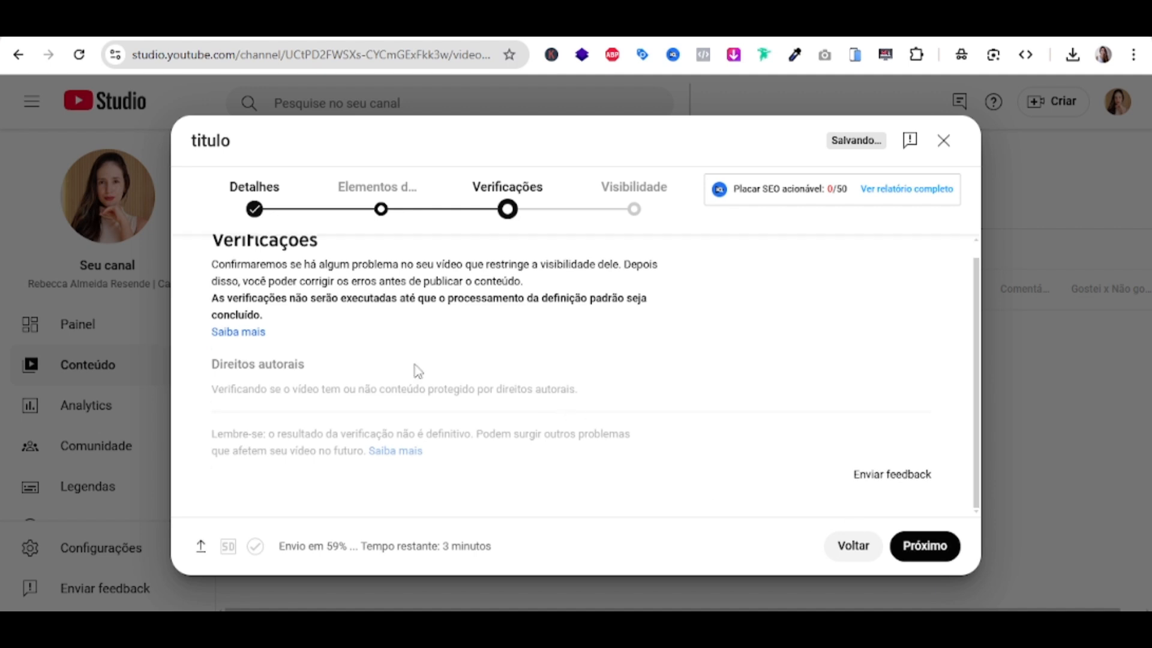
{"action": "left_click", "coordinate": [934, 551]}
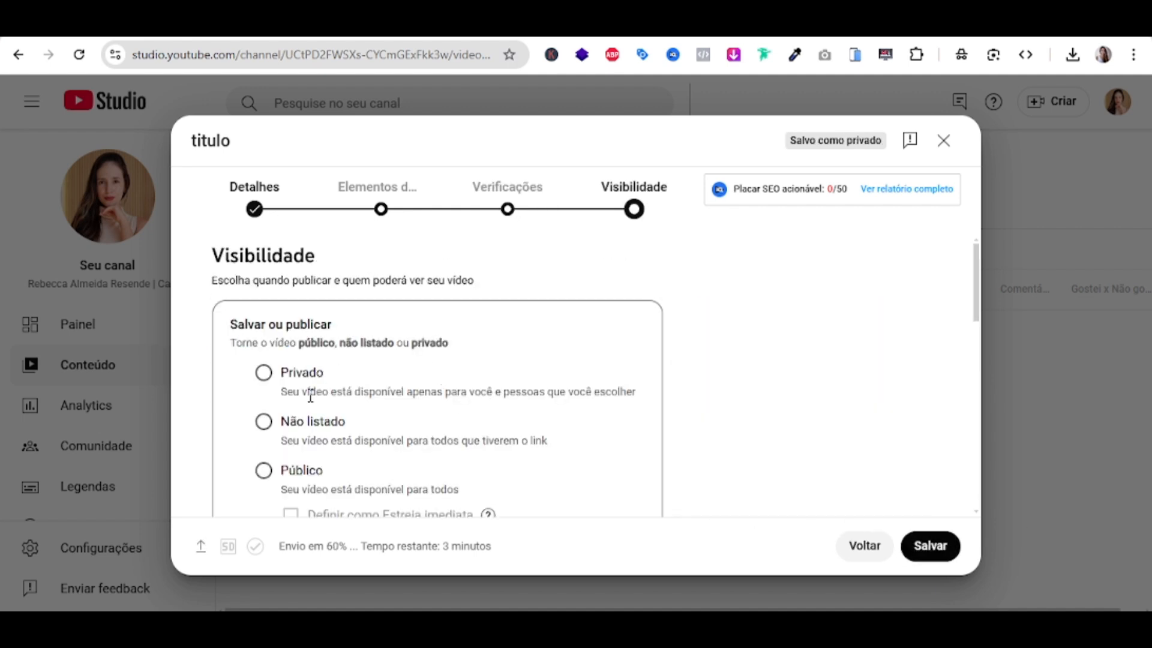
Try the private and unlisted visibility options for the video, and select public
{"action": "left_click", "coordinate": [290, 377]}
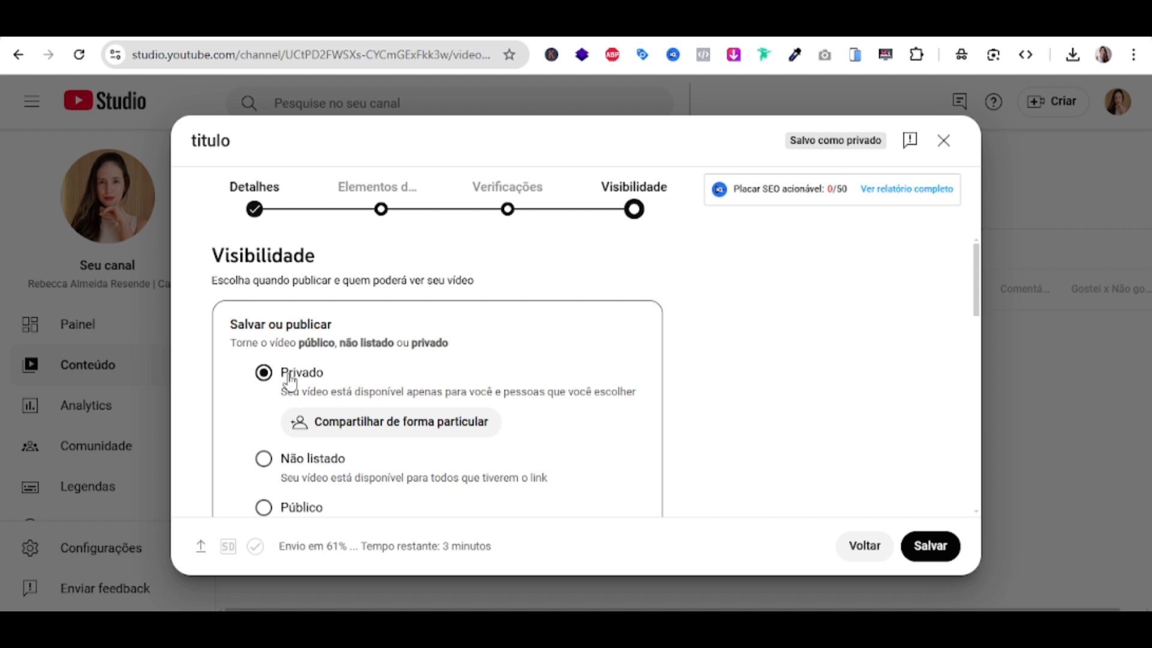
{"action": "scroll", "coordinate": [240, 420], "scroll_direction": "down", "scroll_amount": 2}
{"action": "left_click", "coordinate": [288, 387]}
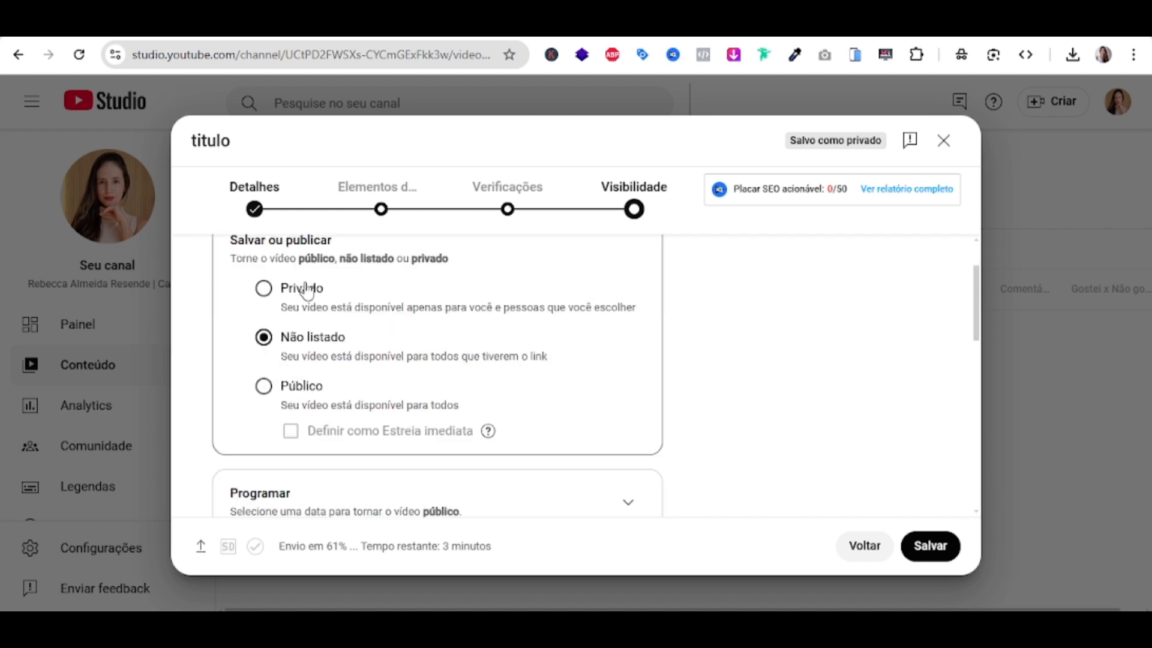
{"action": "left_click", "coordinate": [281, 391]}
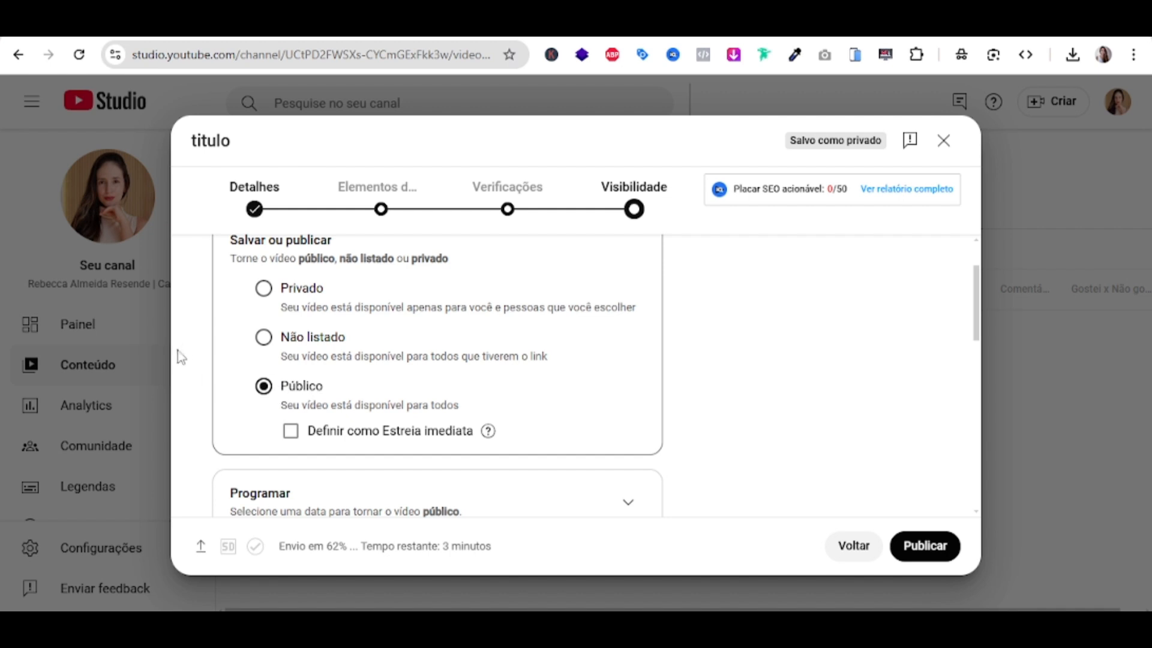
Switch the video to scheduled publishing and set its public release date to 21 February 2025
{"action": "scroll", "coordinate": [237, 351], "scroll_direction": "down", "scroll_amount": 3}
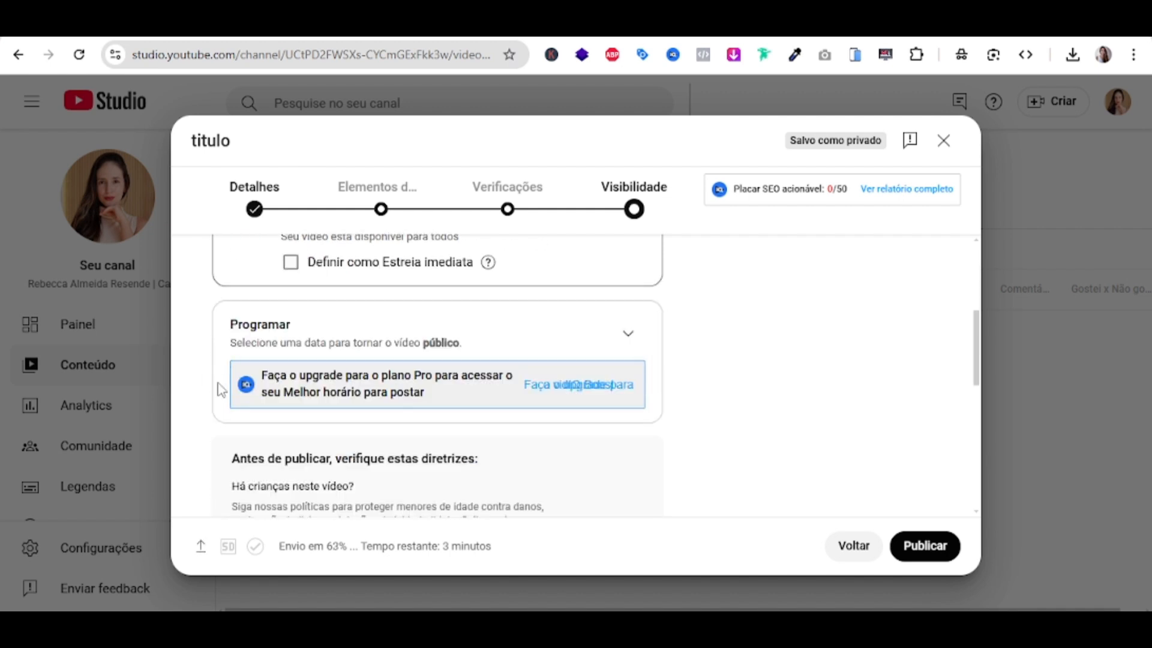
{"action": "left_click", "coordinate": [630, 336]}
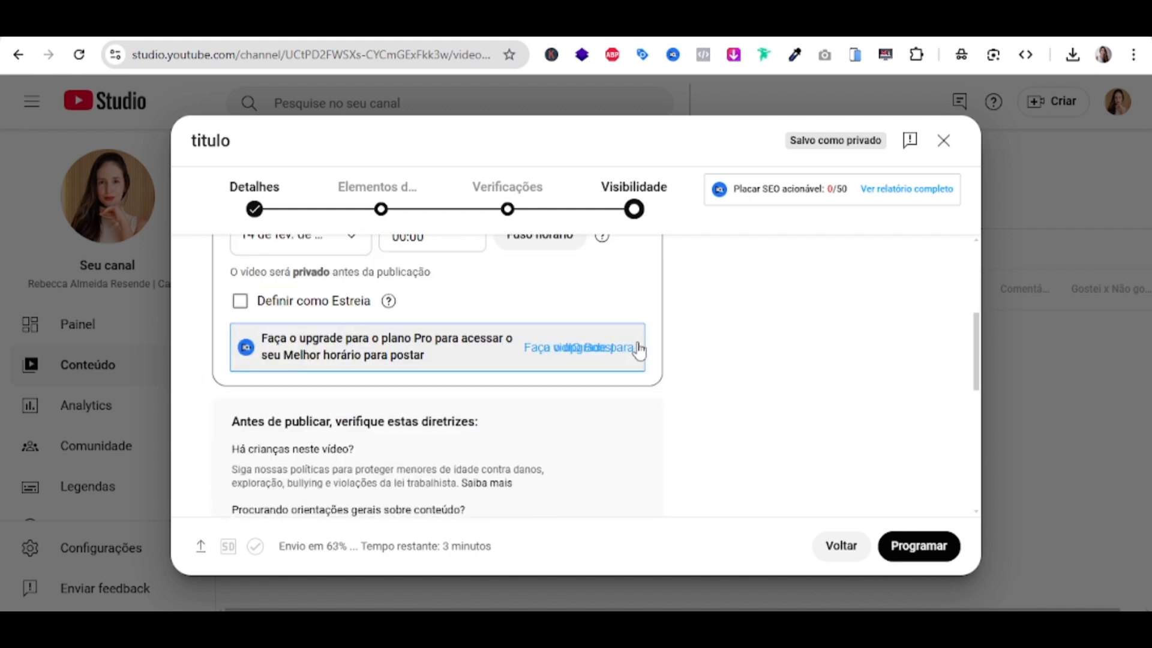
{"action": "scroll", "coordinate": [650, 399], "scroll_direction": "up", "scroll_amount": 2}
{"action": "left_click", "coordinate": [296, 406]}
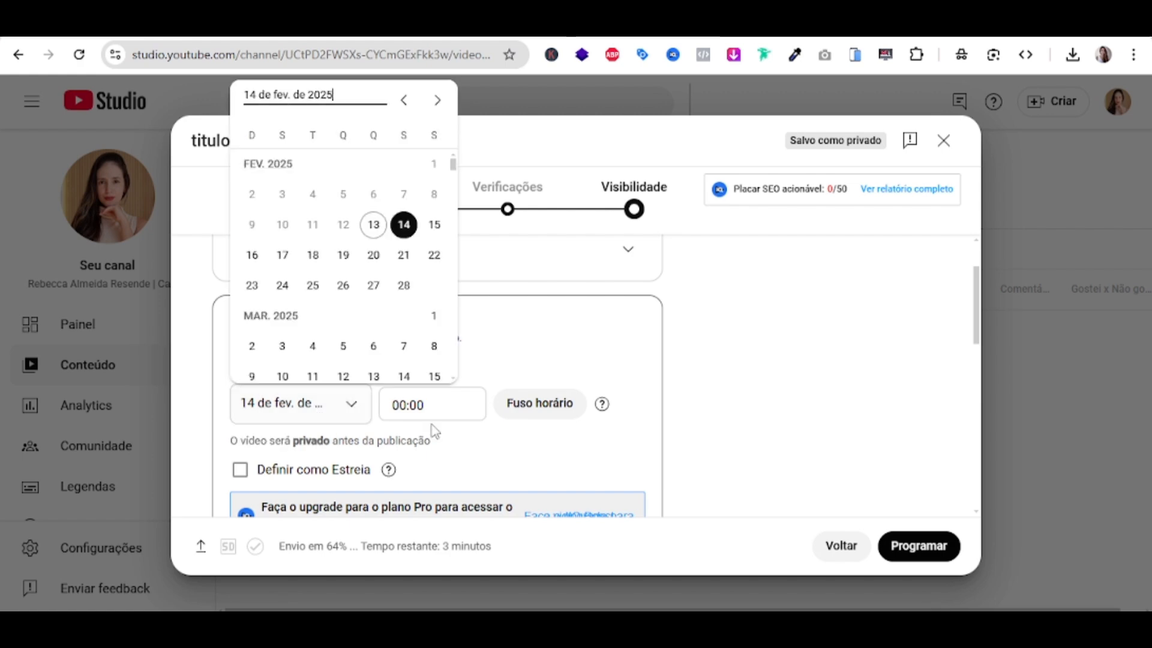
{"action": "left_click", "coordinate": [412, 254]}
{"action": "left_click", "coordinate": [351, 404]}
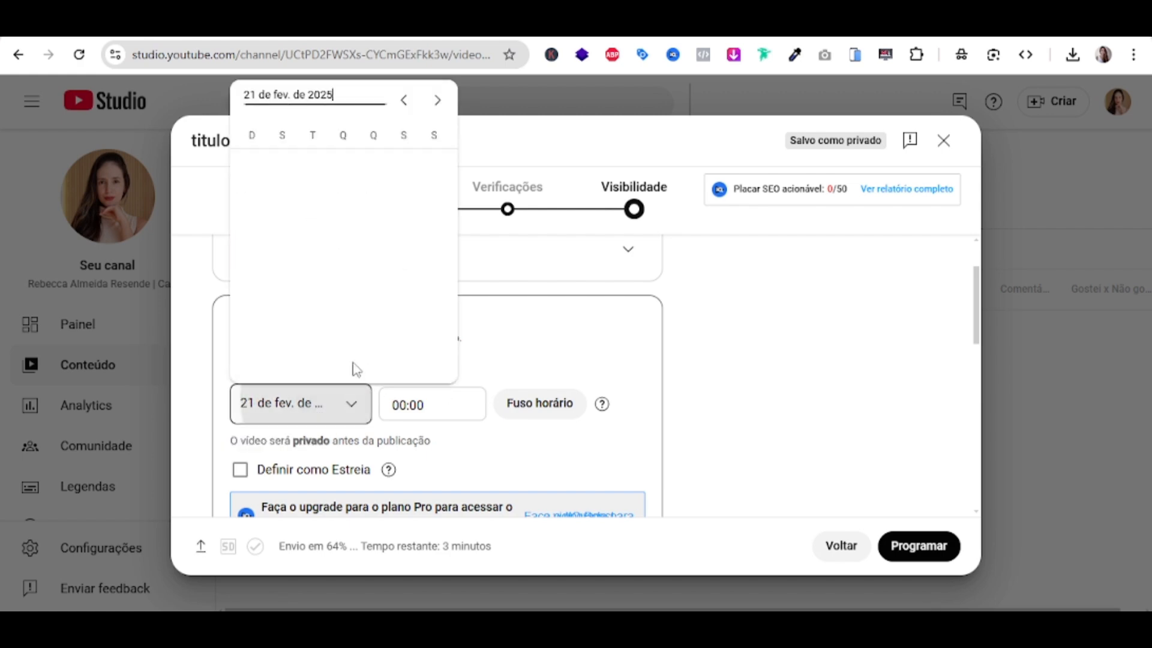
{"action": "left_click", "coordinate": [431, 408]}
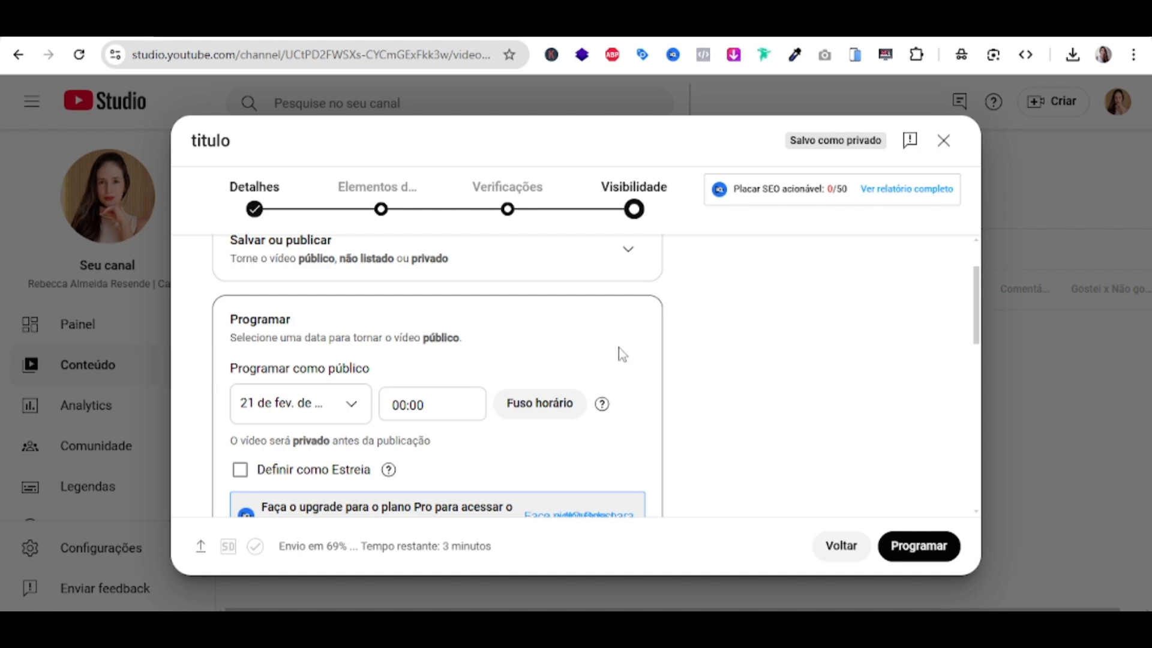
Review the rest of the visibility stage, including the publishing guidelines, thumbnail preview and video link
{"action": "scroll", "coordinate": [624, 352], "scroll_direction": "down", "scroll_amount": 3}
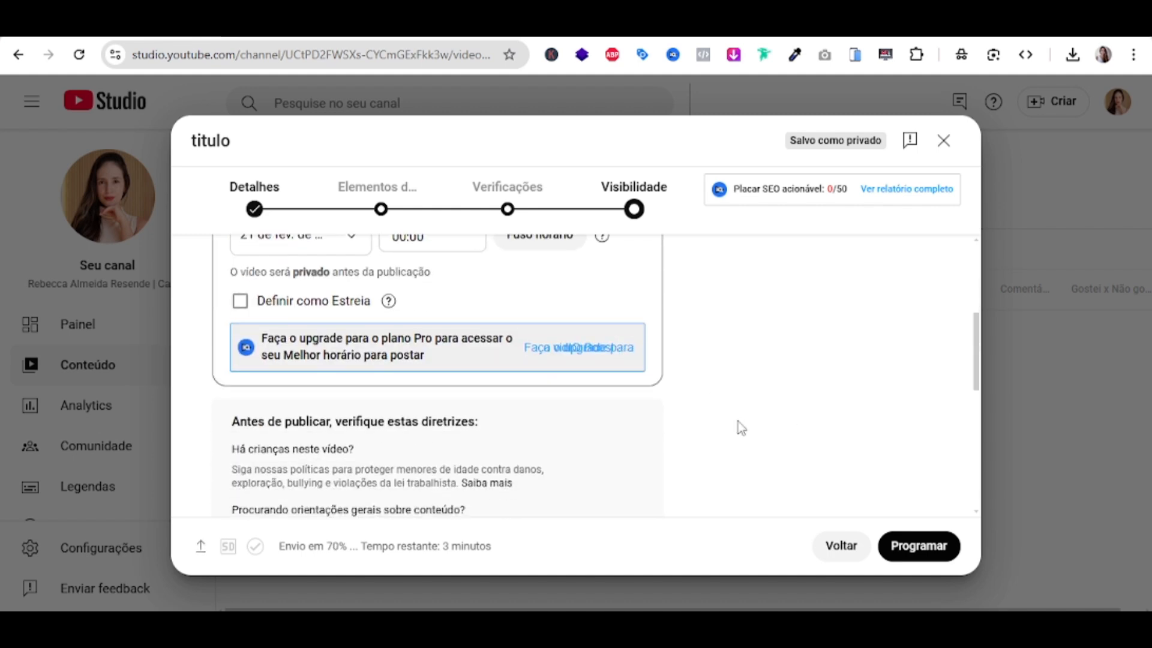
{"action": "scroll", "coordinate": [739, 425], "scroll_direction": "down", "scroll_amount": 6}
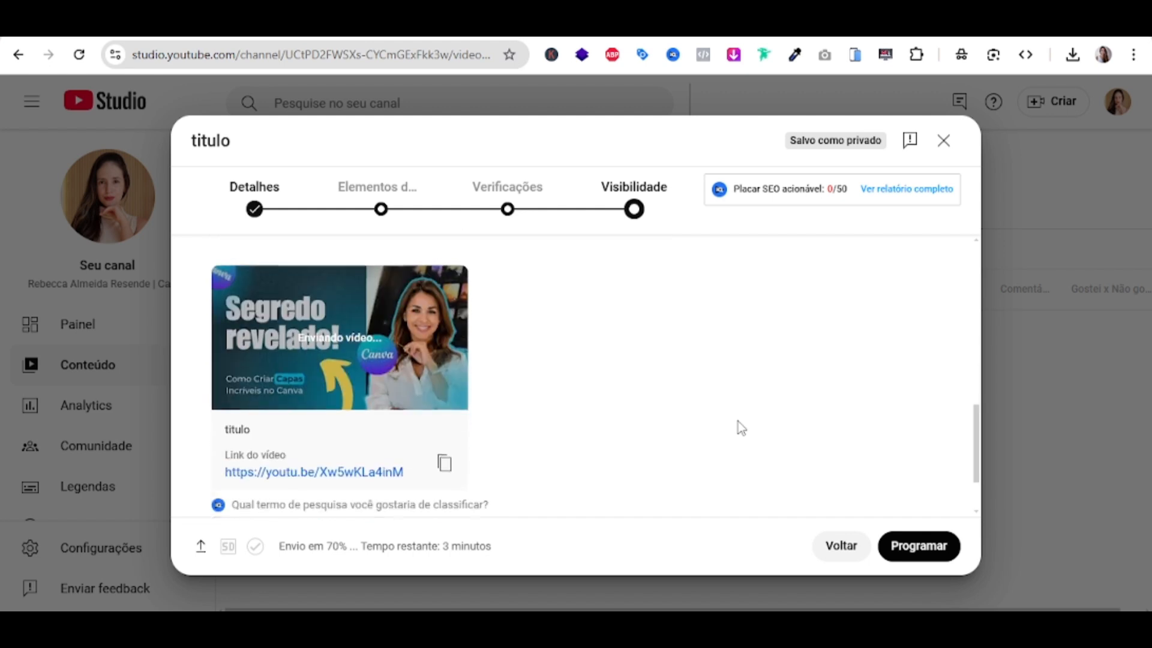
{"action": "scroll", "coordinate": [545, 344], "scroll_direction": "down", "scroll_amount": 2}
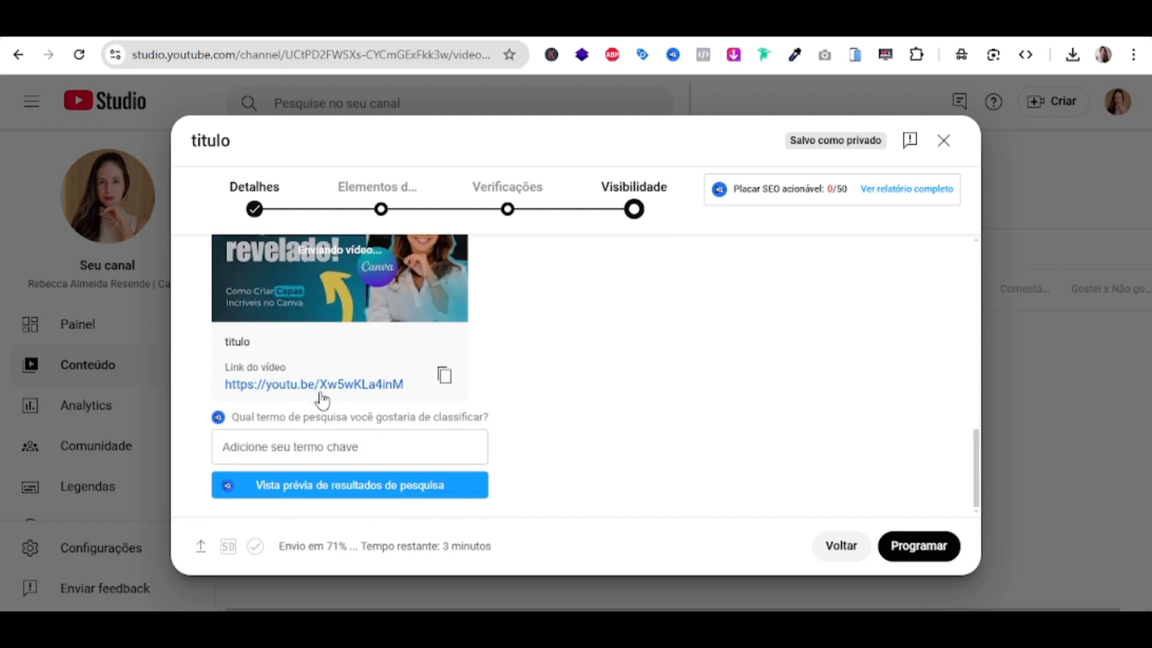